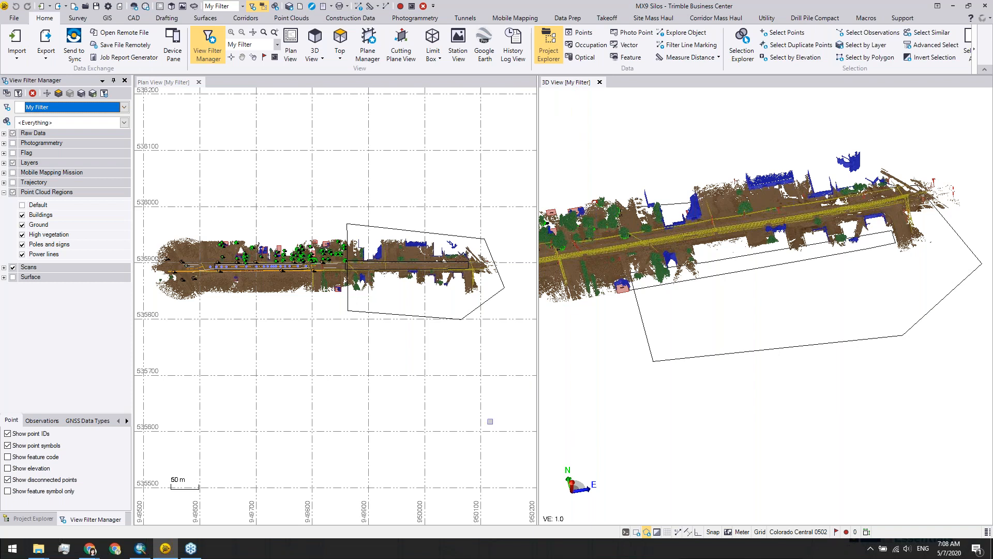
Step: Check the feature definition file under Feature Code Processing in the project settings, browse for alternatives, and leave the settings without changes
scroll(282, 287, "up", 3)
scroll(775, 264, "up", 3)
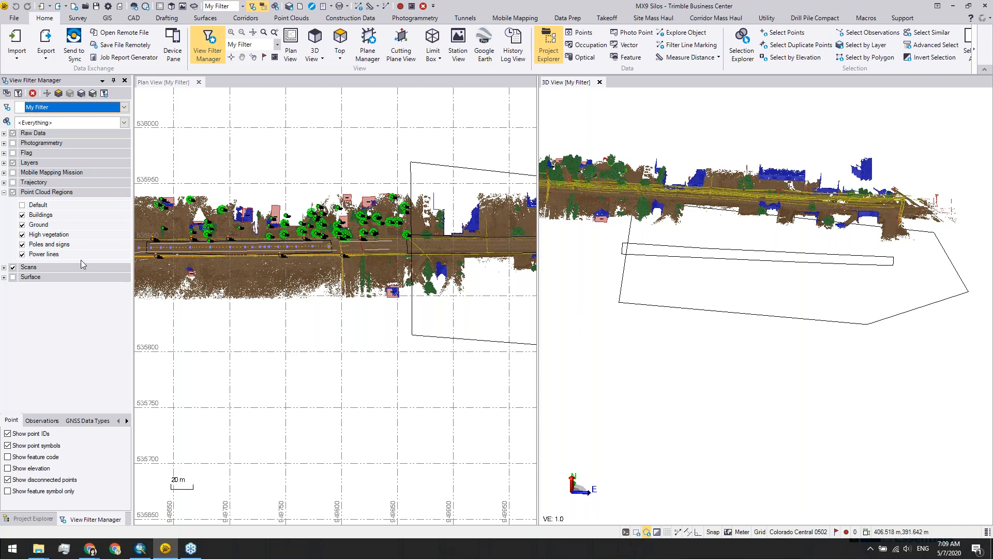
left_click(17, 520)
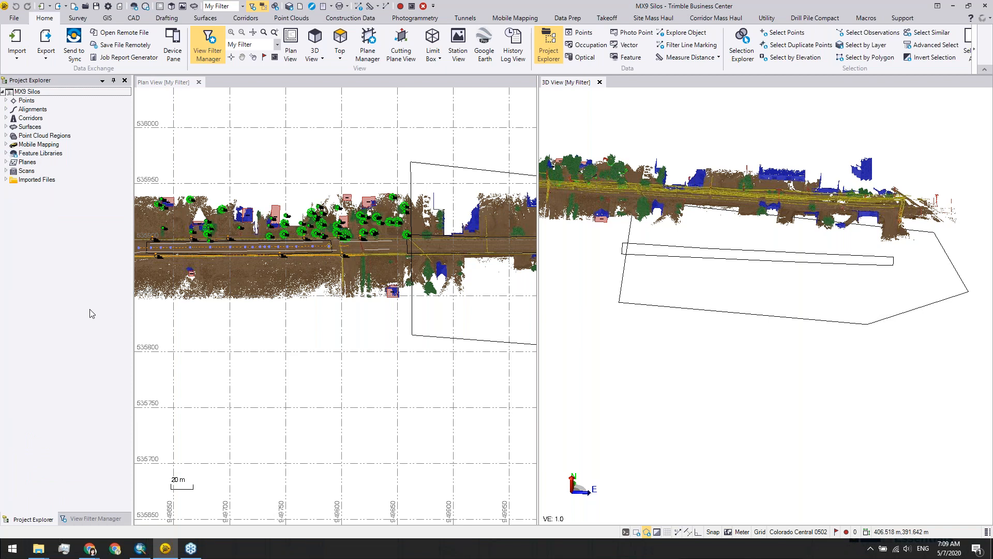
left_click(38, 548)
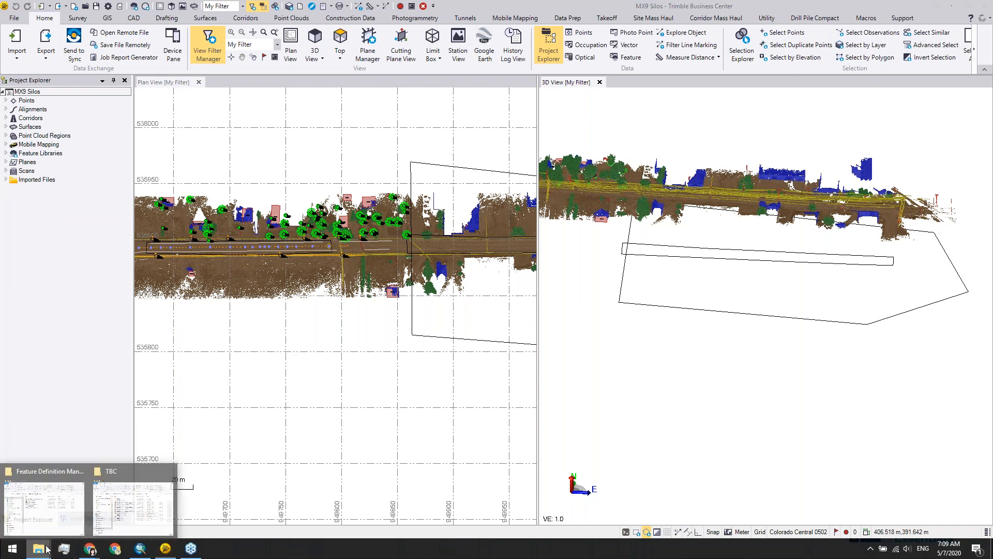
left_click(108, 7)
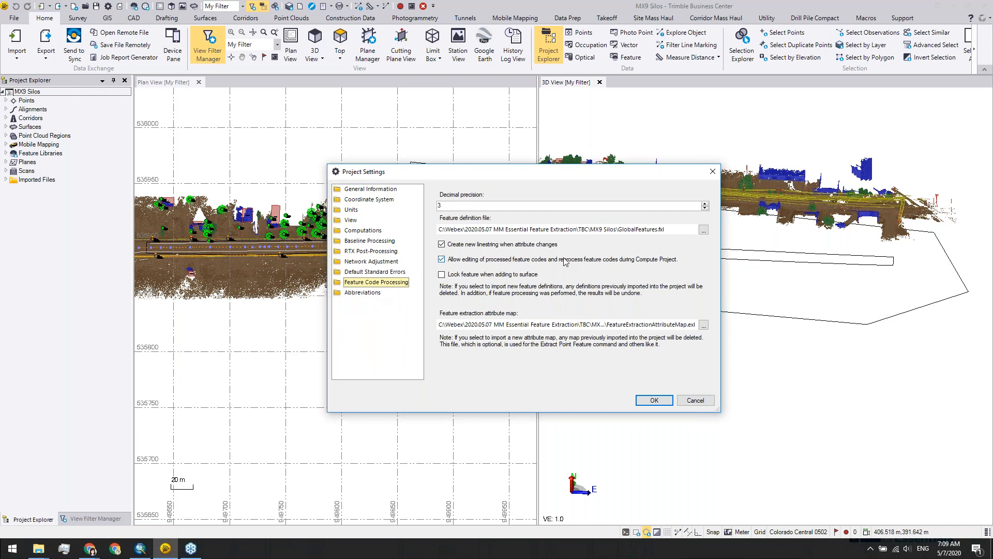
left_click(703, 229)
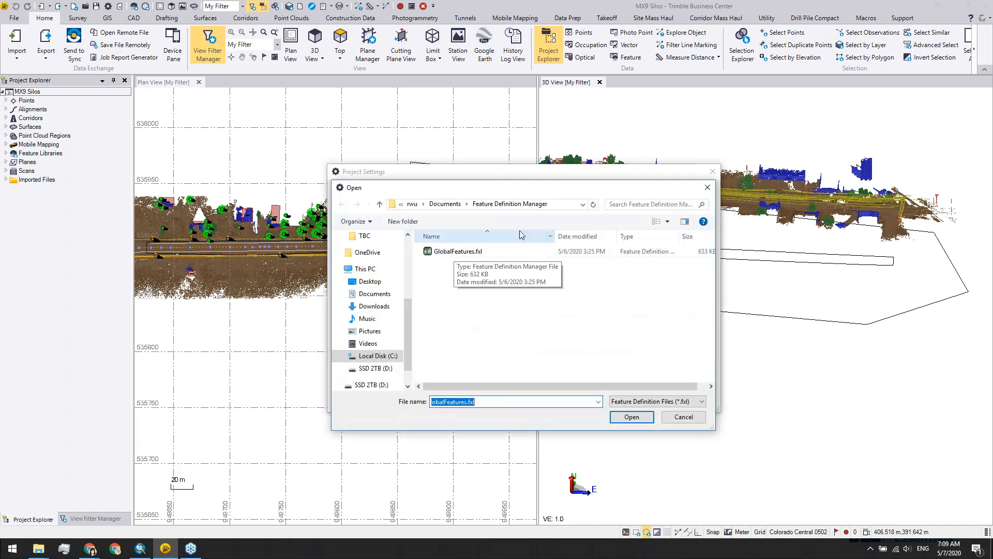
left_click(685, 418)
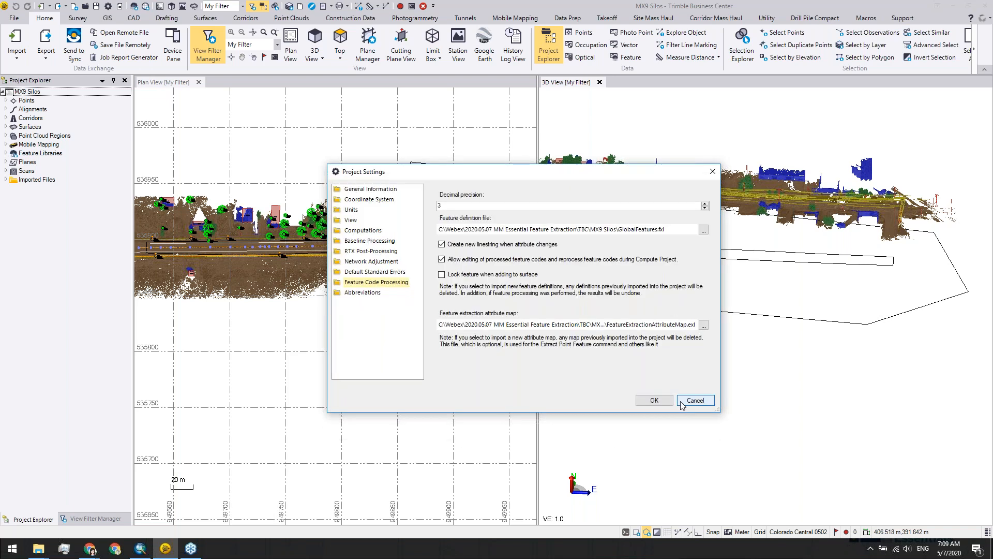
key("Escape")
Step: Look up GlobalFeatures.fxl in the Feature Definition Manager folder in File Explorer and minimize that window
mouse_move(39, 548)
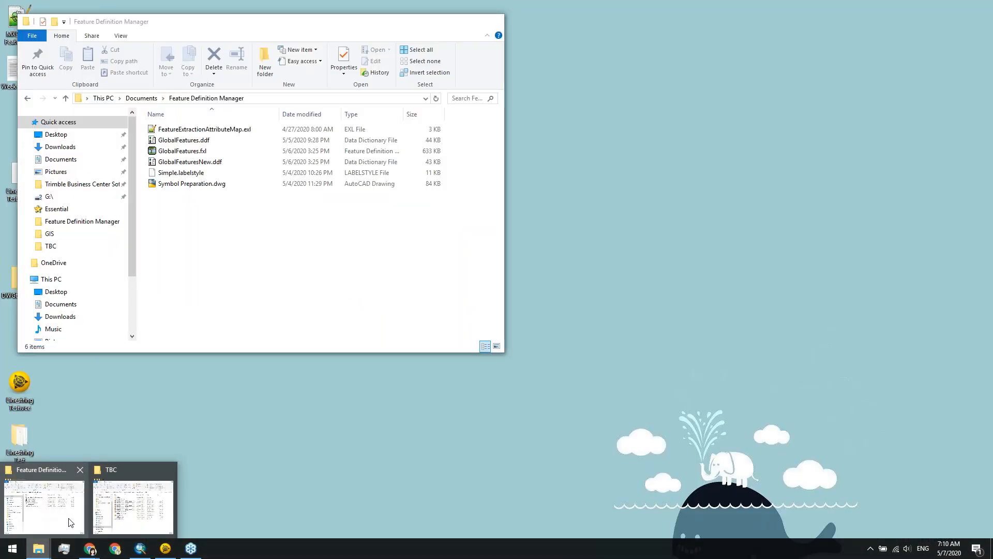
left_click(71, 523)
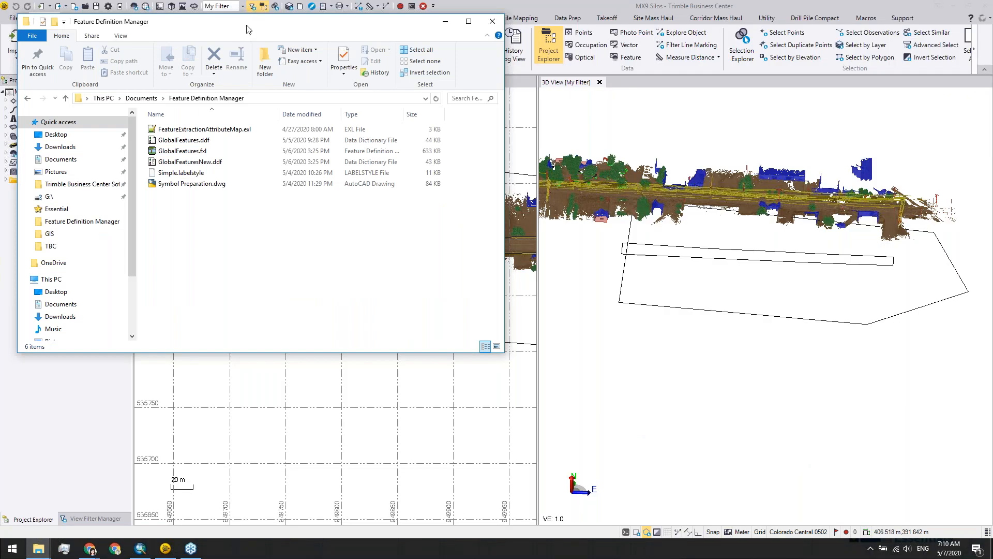
left_click_drag(246, 29, 606, 147)
mouse_move(544, 269)
left_mouse_down()
mouse_move(235, 348)
mouse_move(538, 247)
mouse_move(549, 259)
left_mouse_up()
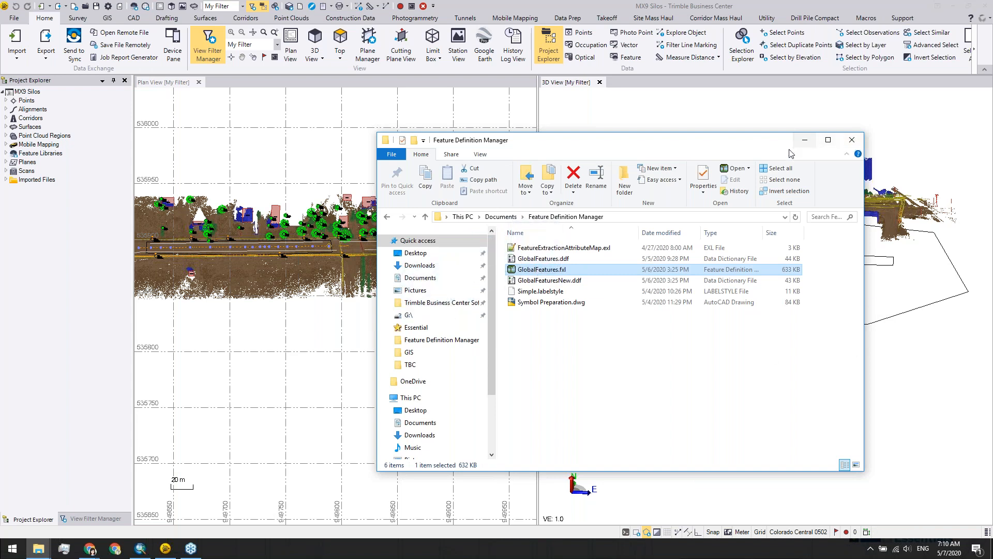
left_click(805, 139)
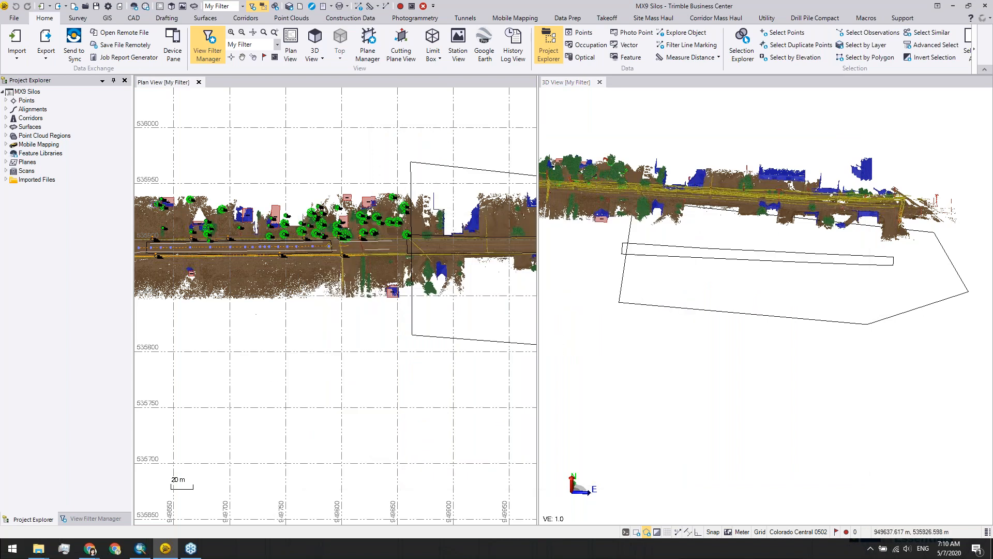
Step: Expand the GlobalFeatures library and its Earth category to review point and line features such as BroadleafTree and FlowLine
left_click(6, 153)
left_click(10, 162)
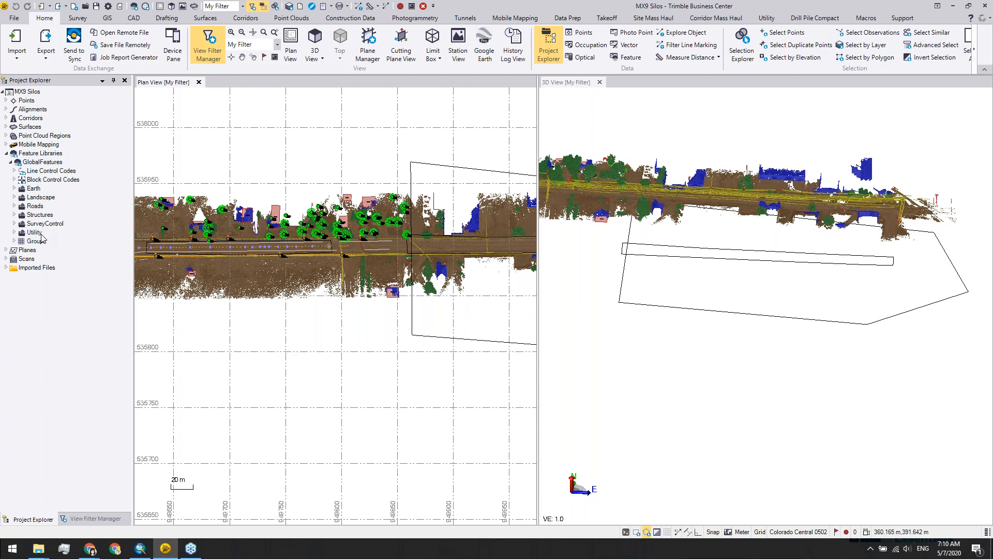
left_click(14, 188)
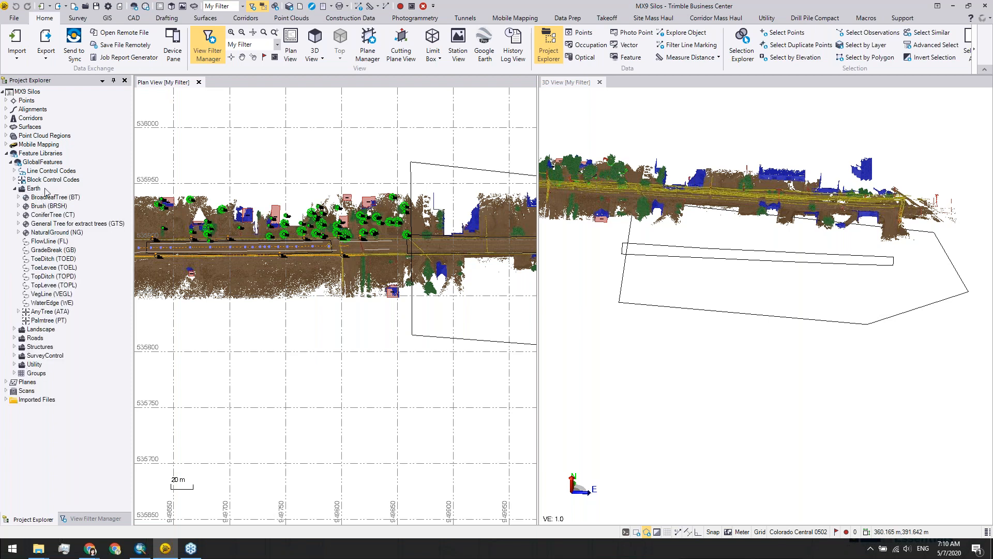
left_click(53, 200)
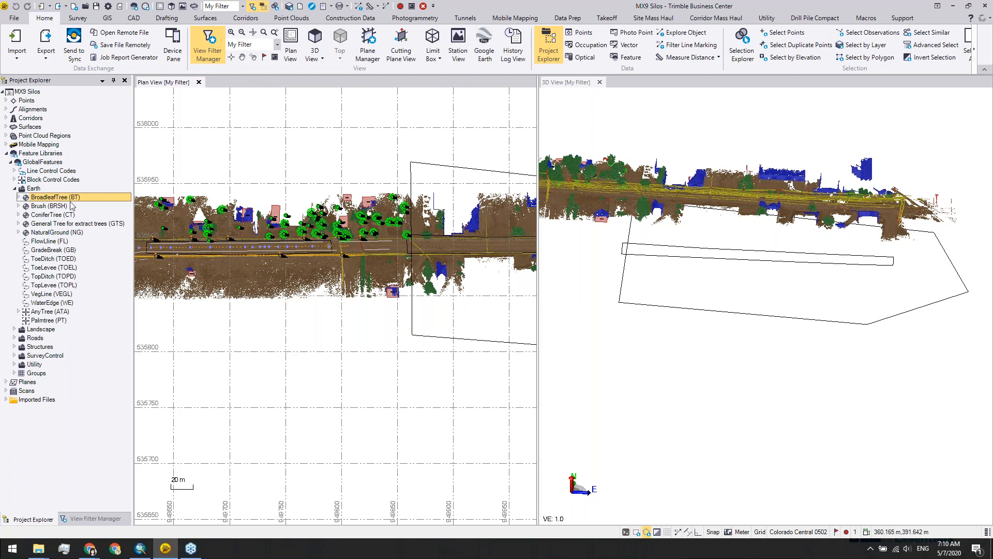
left_click(47, 241)
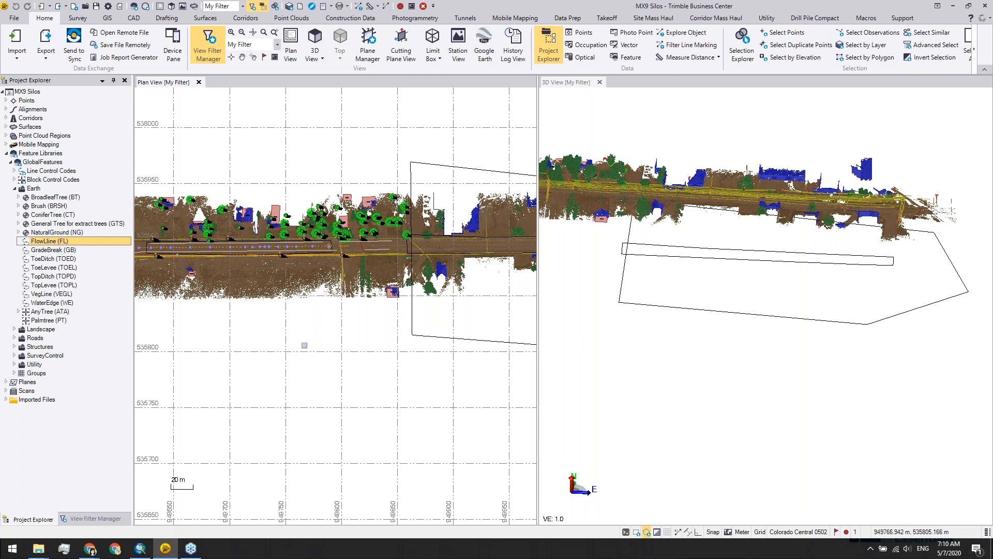
left_click(303, 338)
Step: Review the attributes and symbols defined for the BroadleafTree (BT) feature, including Height and Type
left_click(18, 197)
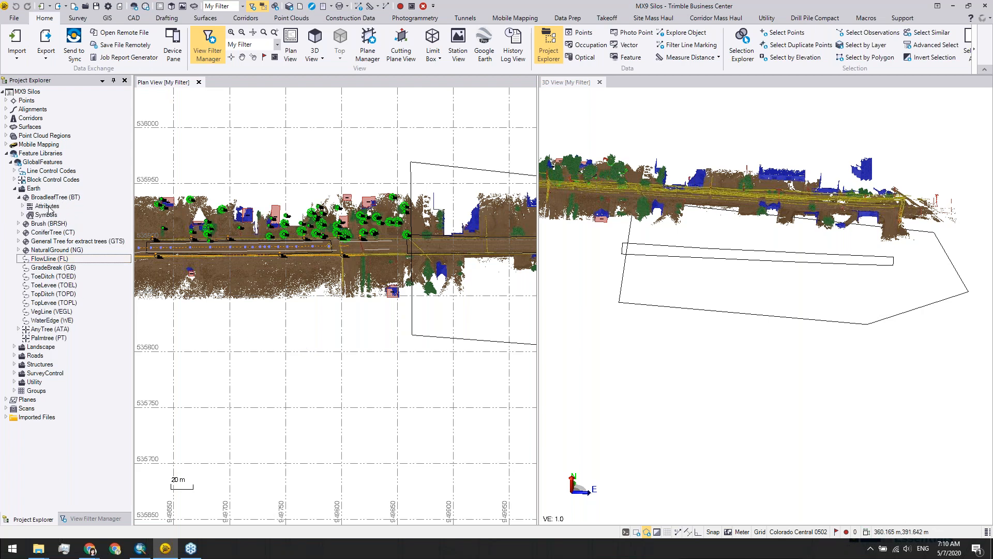
left_click(46, 206)
left_click(23, 205)
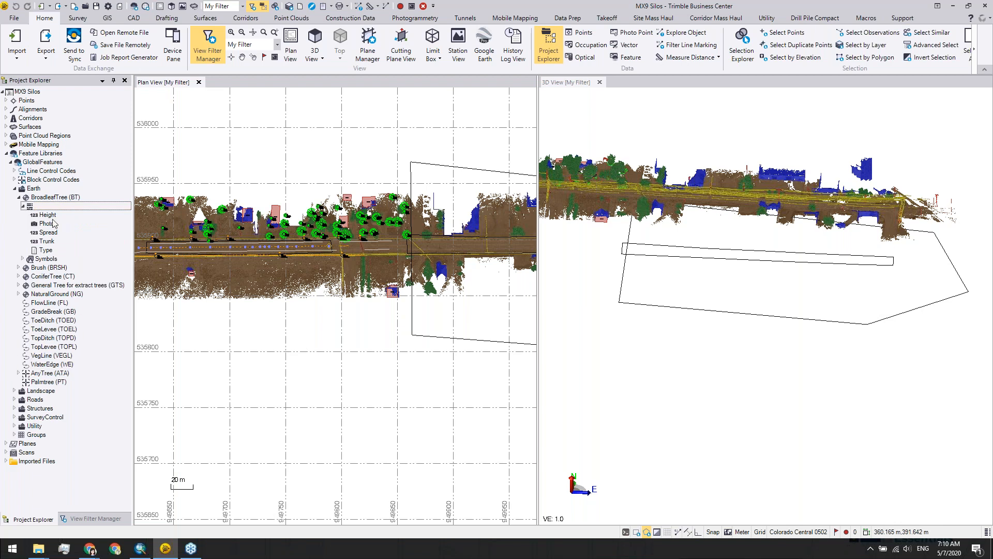
left_click(50, 215)
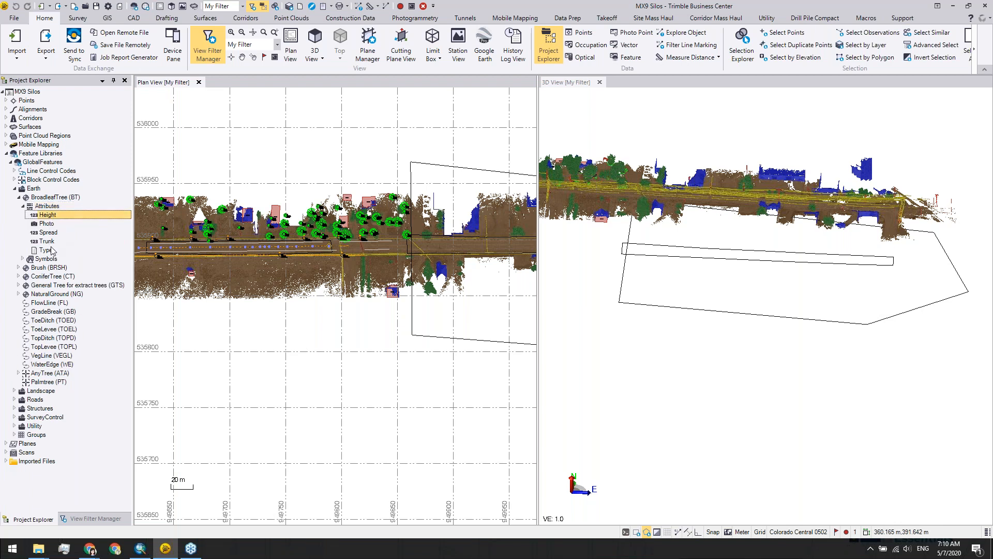
left_click(51, 250)
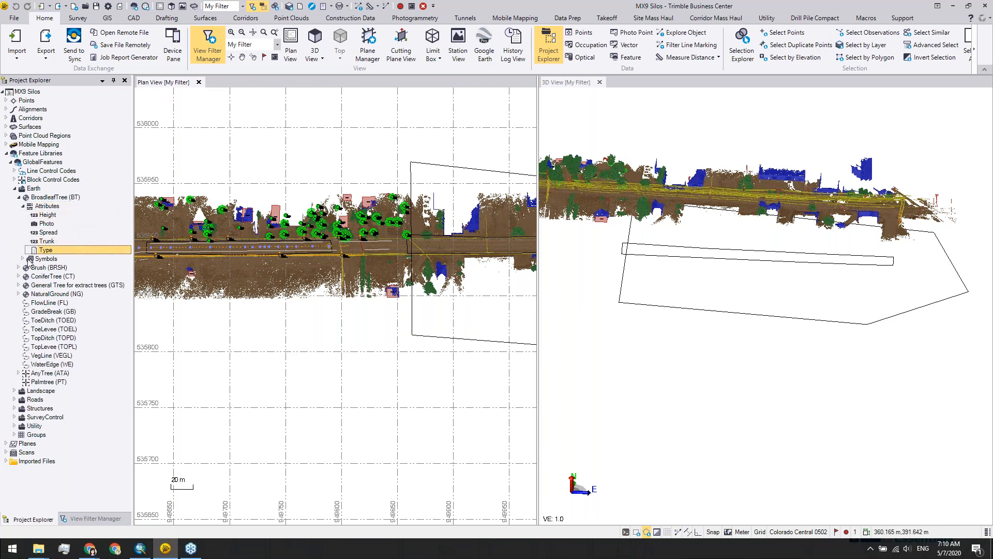
left_click(23, 259)
left_click(49, 260)
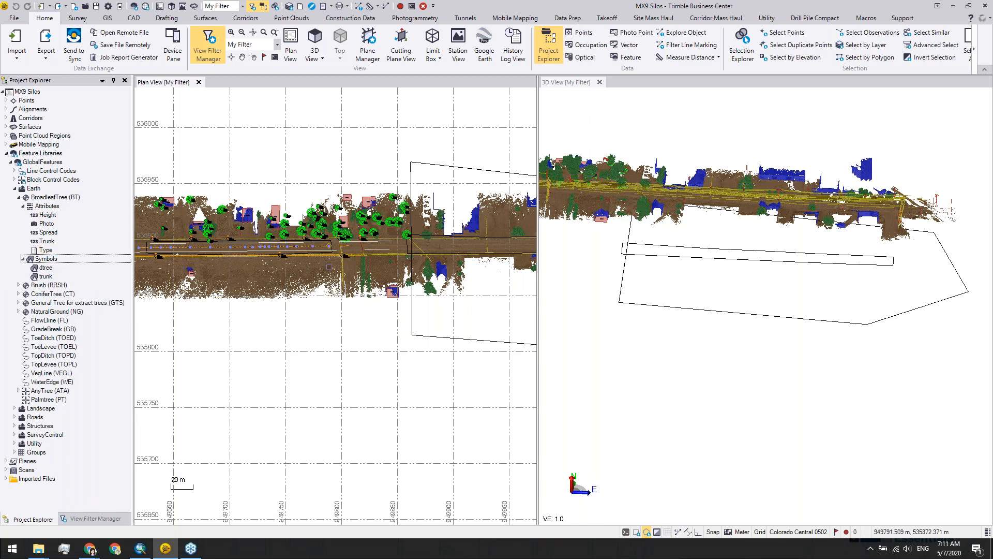
Step: Inspect the tree and power pole symbols and labels along the road in the plan view, and collapse the BroadleafTree entry
scroll(297, 224, "up", 5)
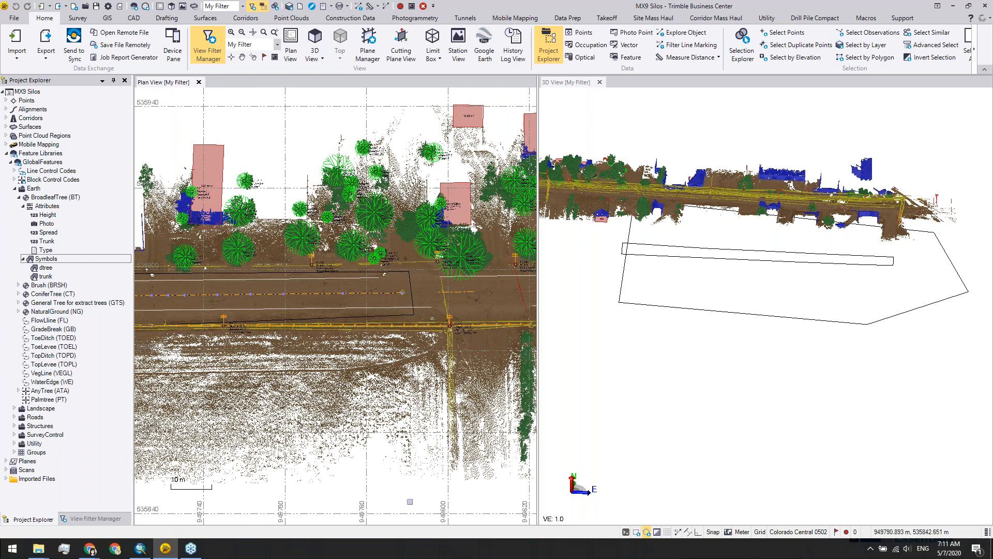
scroll(410, 502, "up", 4)
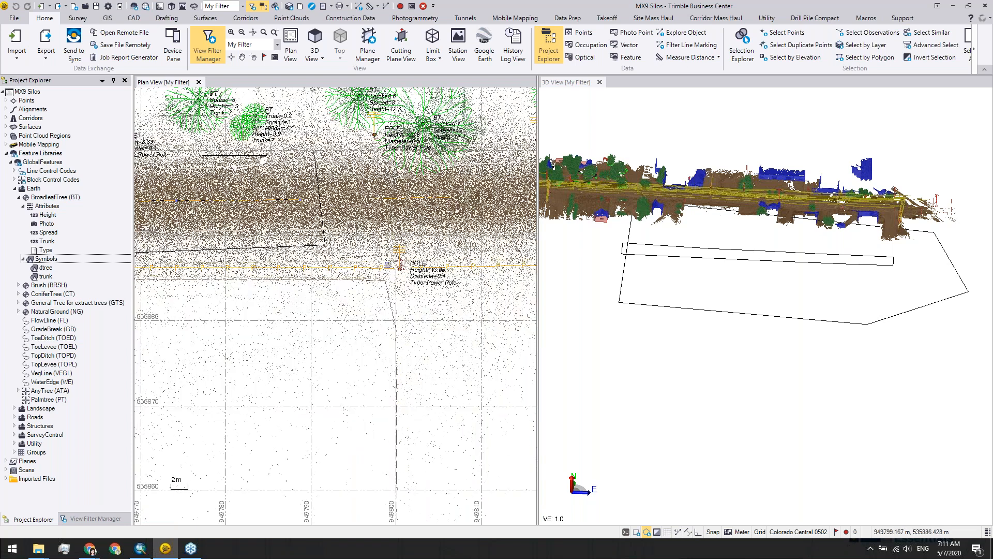
scroll(407, 224, "up", 2)
scroll(401, 255, "up", 2)
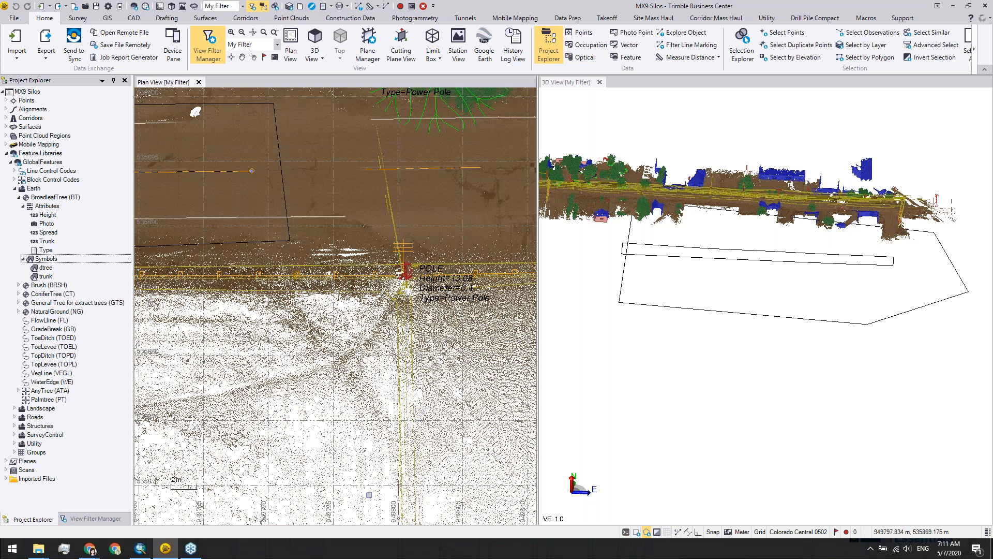
left_click(19, 198)
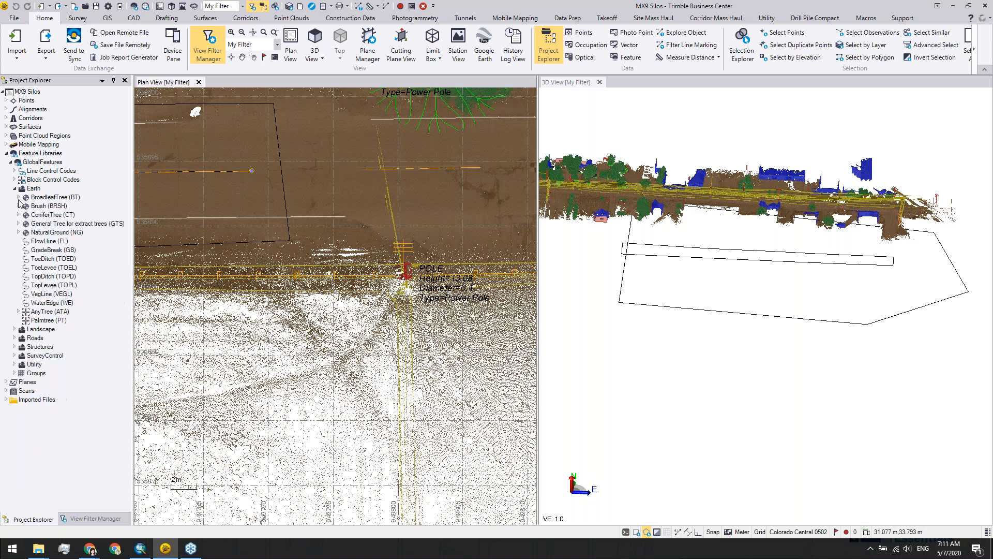
Step: Review the attribute types that can be added to the FlowLine (FL) line feature and open its properties
left_click(46, 241)
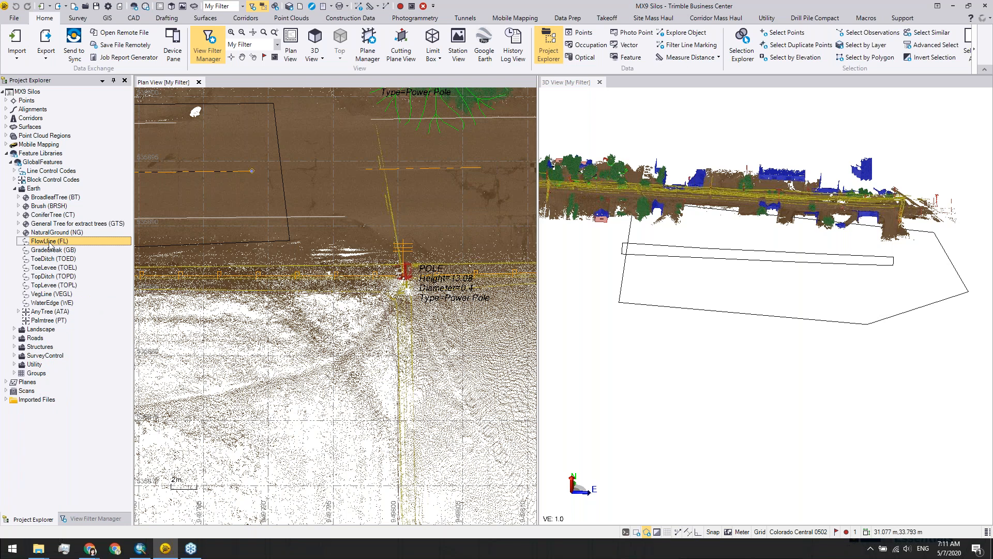
right_click(50, 242)
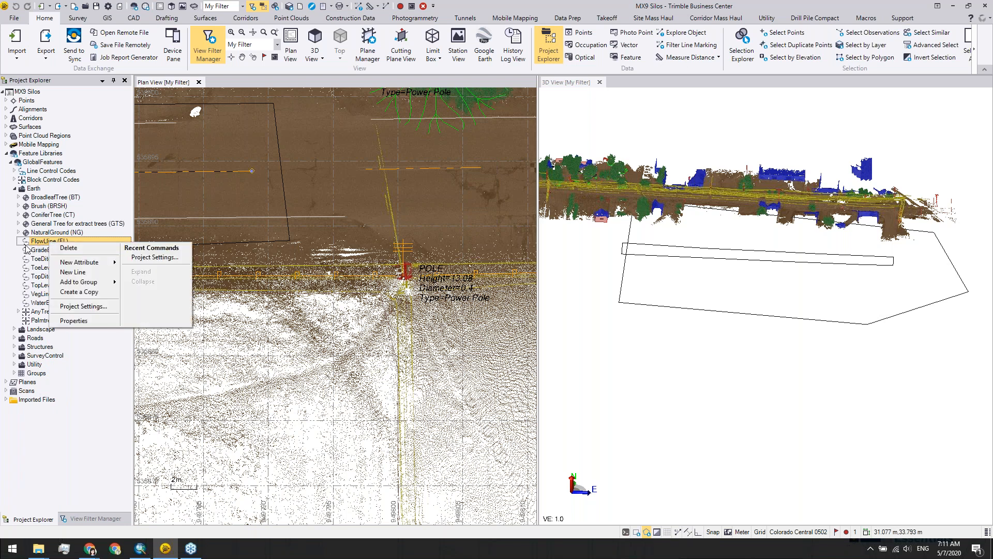
key("Escape")
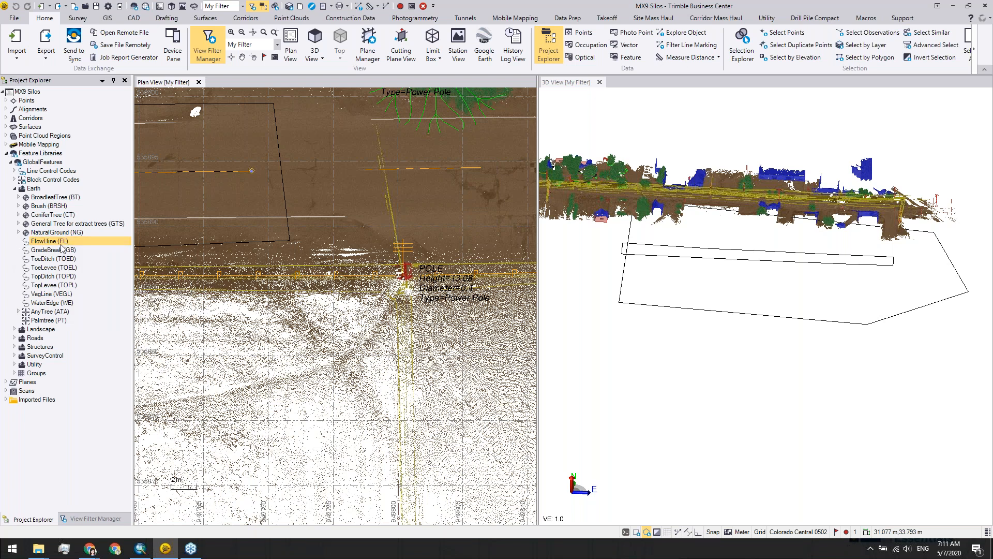
right_click(62, 248)
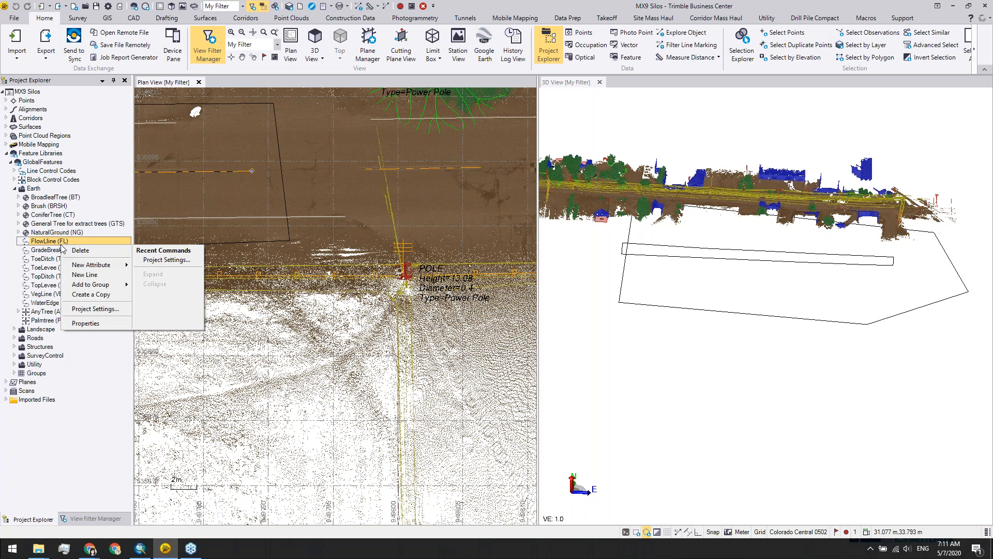
mouse_move(108, 267)
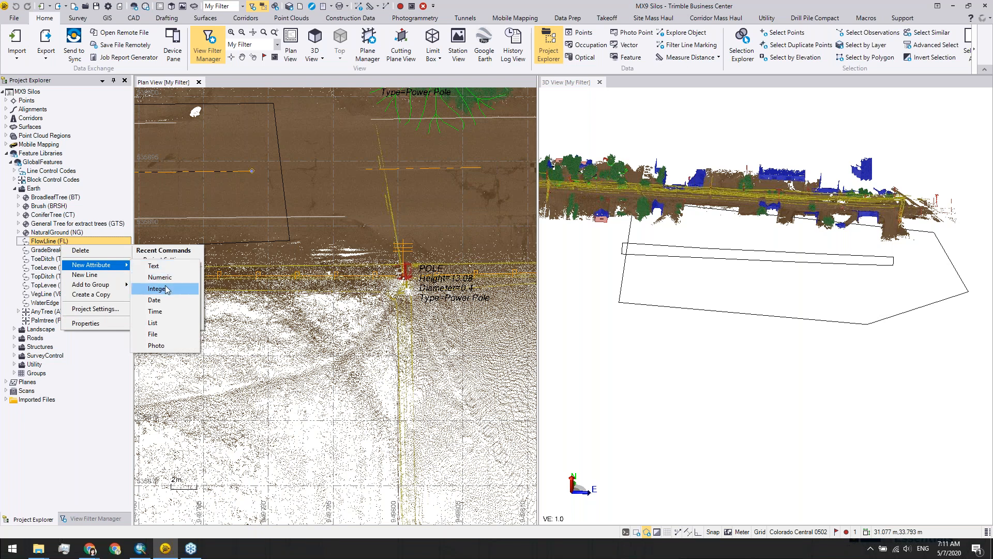
left_click(85, 324)
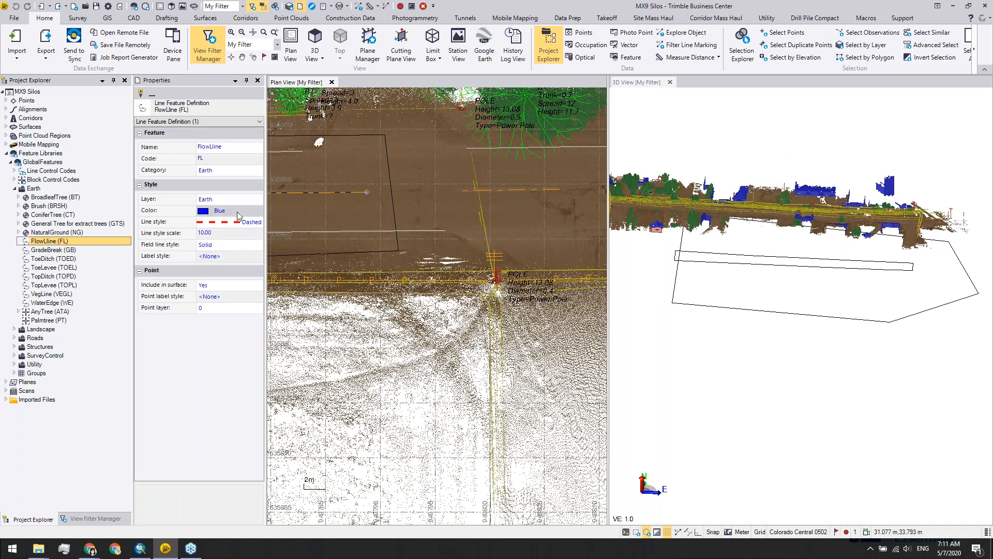
Step: Preview the line styles in acadlt.lin as an import source for the FlowLine feature, and cancel the import
left_click(250, 223)
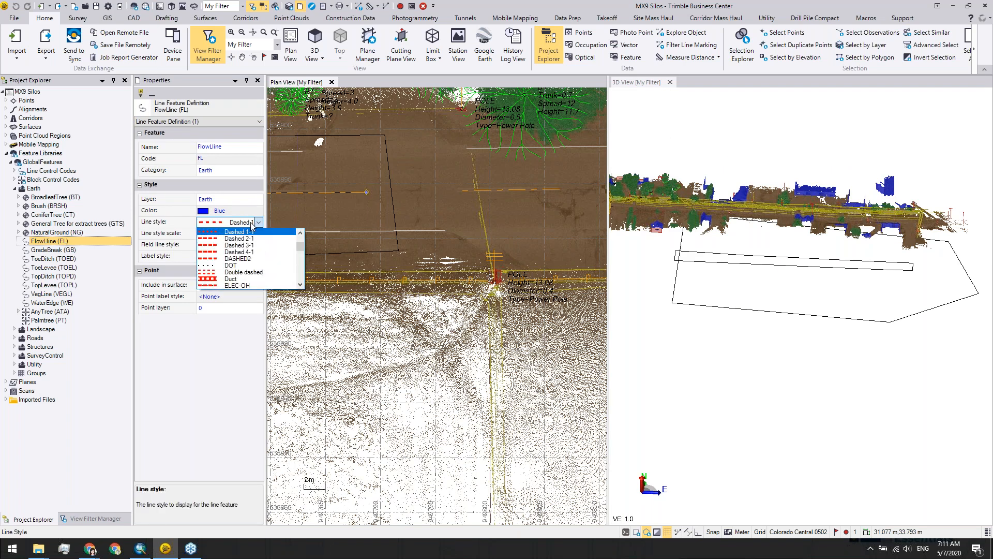
scroll(248, 264, "down", 6)
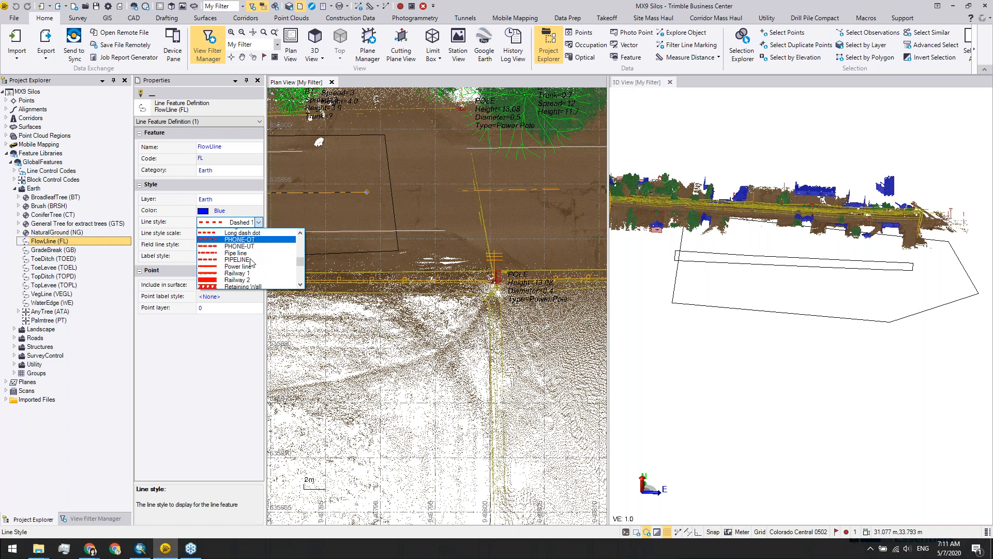
scroll(248, 268, "down", 5)
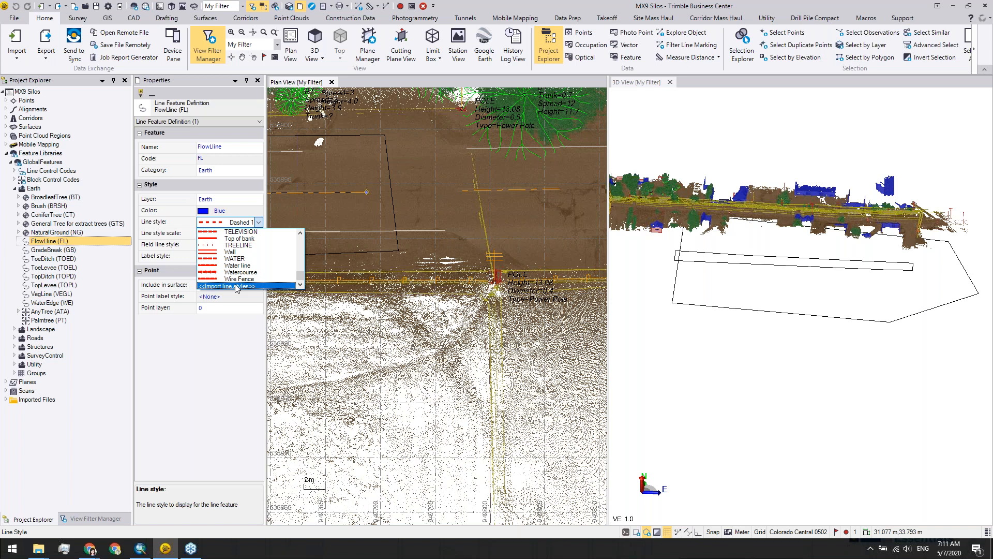
left_click(235, 286)
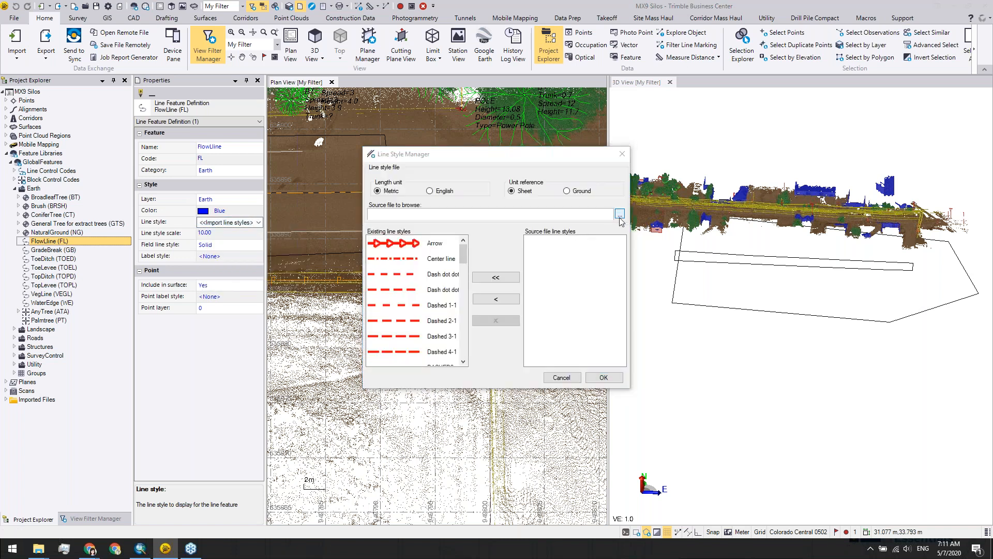
left_click(620, 214)
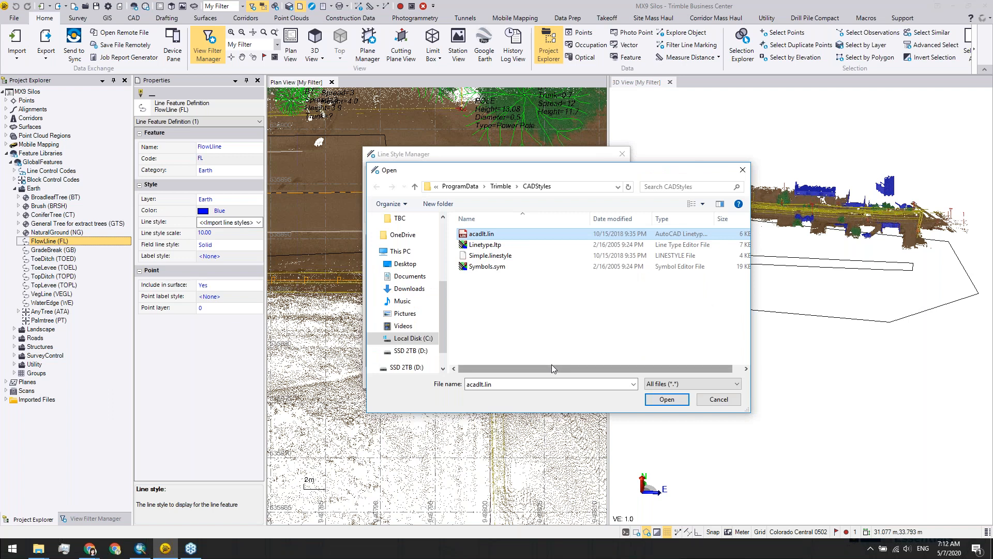
left_click(667, 398)
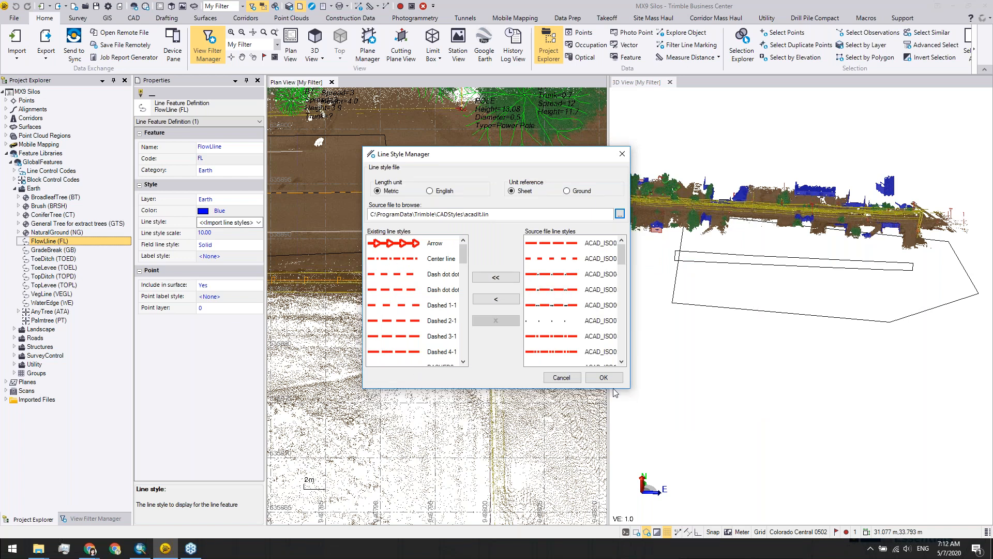
left_click(564, 379)
Step: Browse the line styles available for the FlowLine feature and leave the choice as it is
left_click(259, 222)
scroll(298, 279, "down", 3)
left_click_drag(298, 283, 306, 235)
left_click(233, 391)
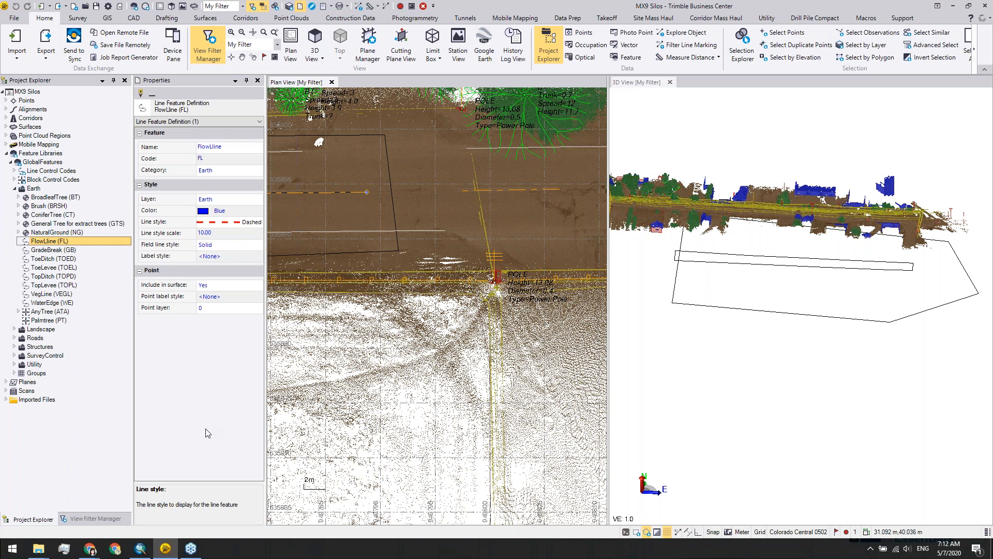
Step: Collapse the GlobalFeatures library and close the feature properties to return to the plan view of the road corridor
left_click(11, 162)
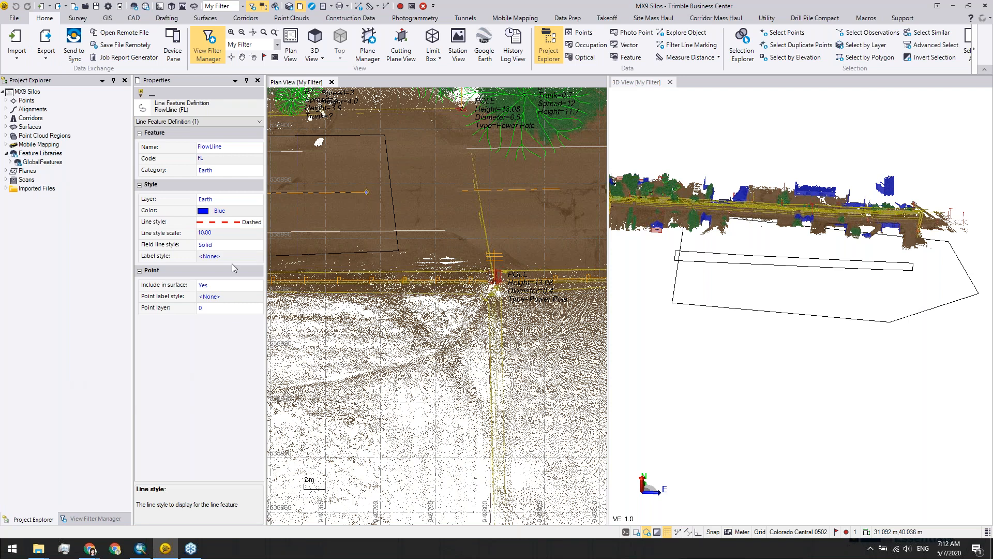
left_click(258, 82)
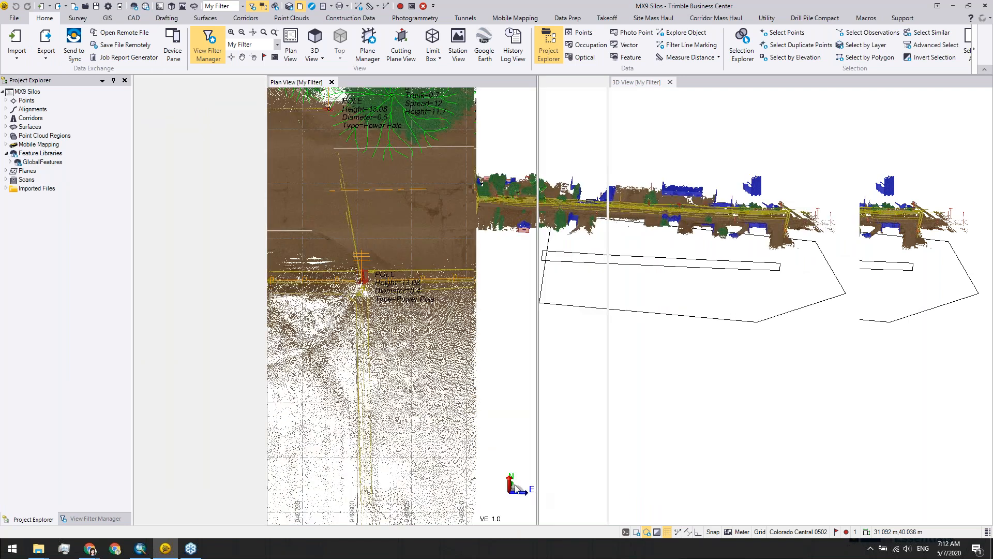
scroll(293, 314, "down", 6)
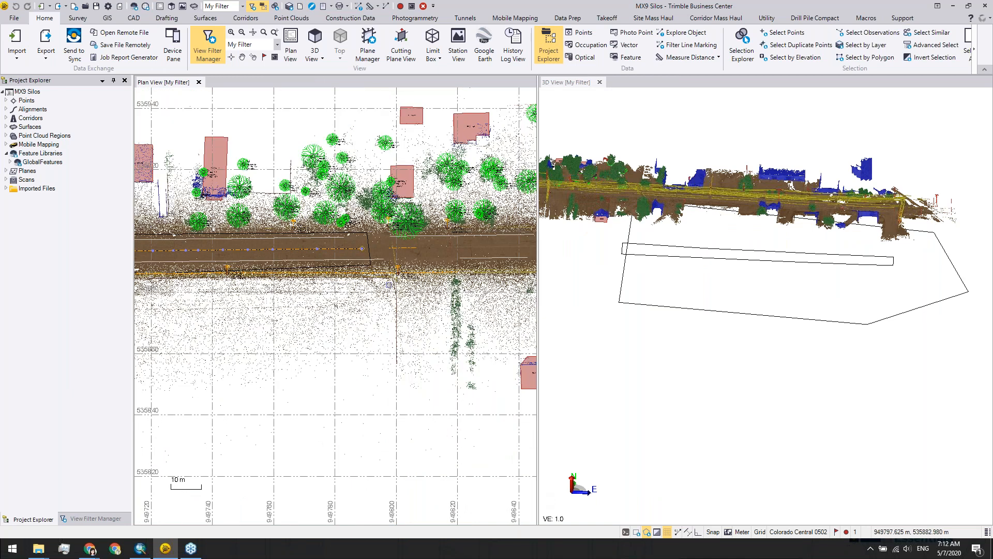
scroll(310, 352, "down", 2)
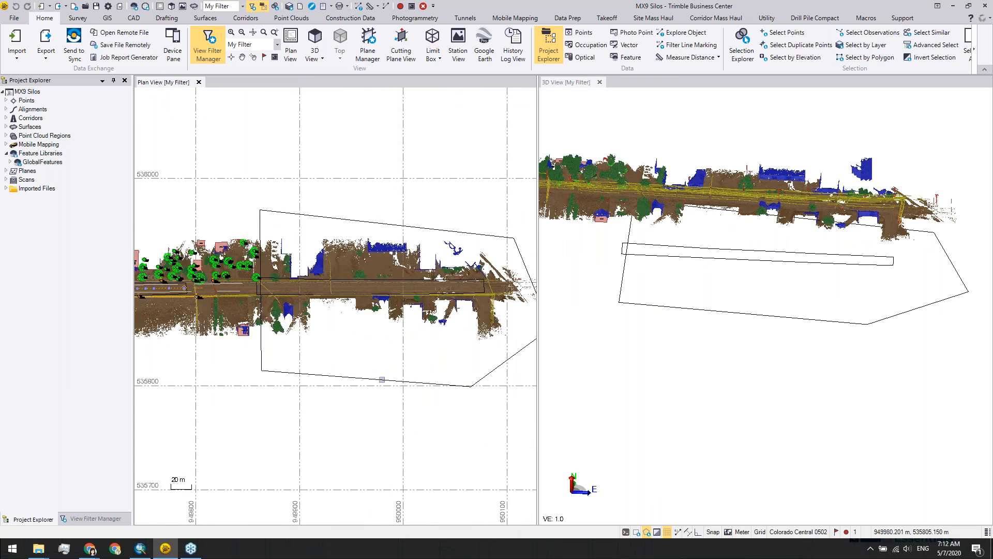
scroll(348, 378, "up", 2)
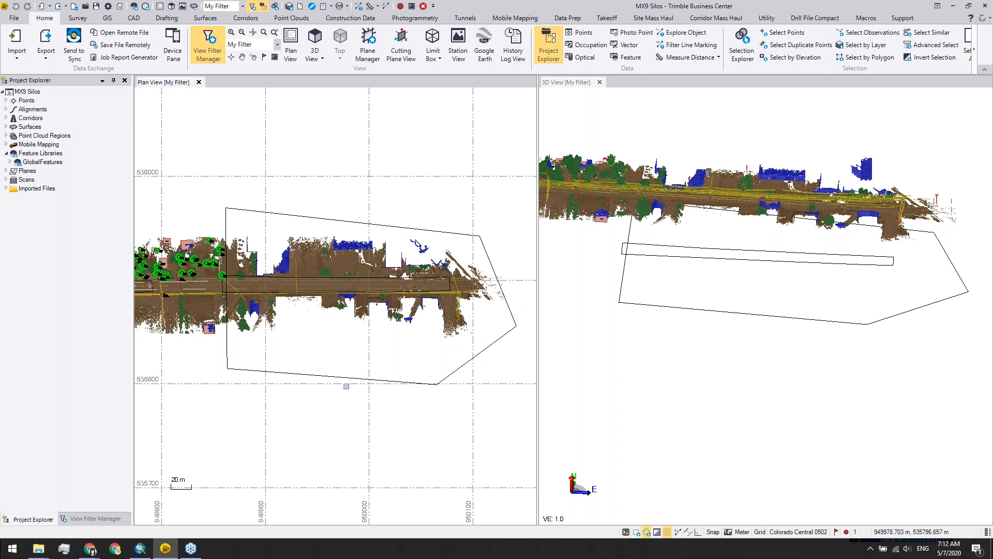
Step: Open the View Filter Manager and check the point cloud regions against the plan view
left_click(100, 519)
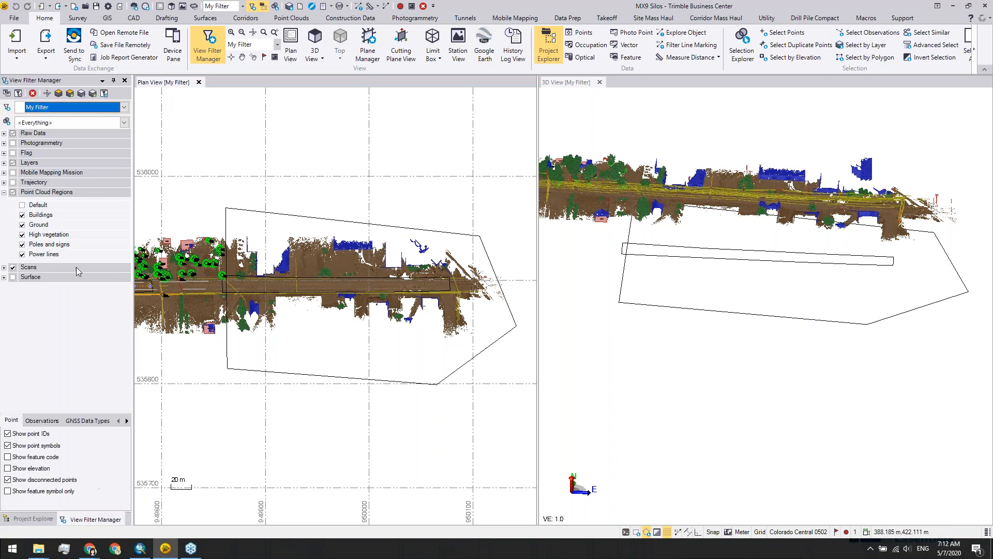
middle_click_drag(249, 465, 486, 473)
middle_click_drag(402, 356, 191, 356)
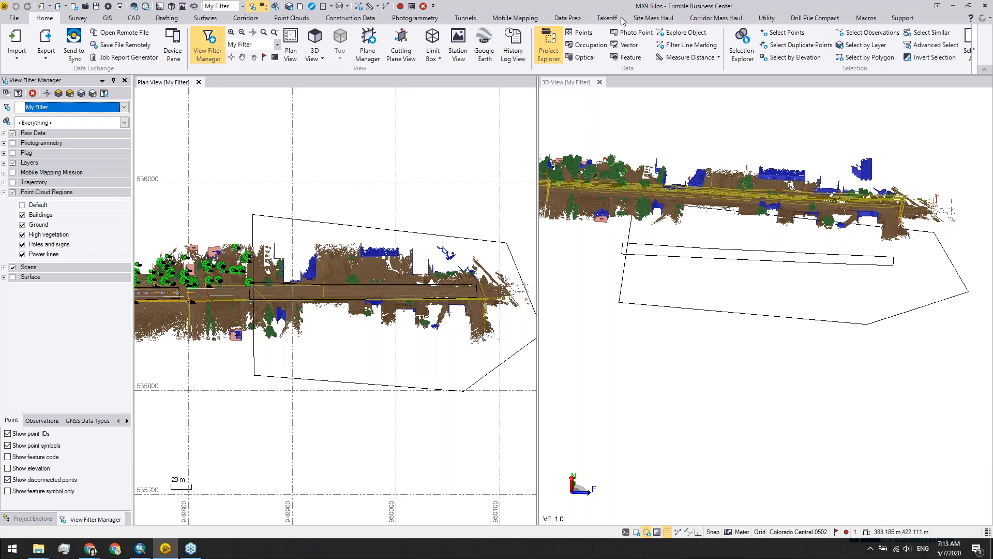
Step: Select the point clouds inside the large polygon boundary around the eastern road section and keep only those points in view
left_click(867, 19)
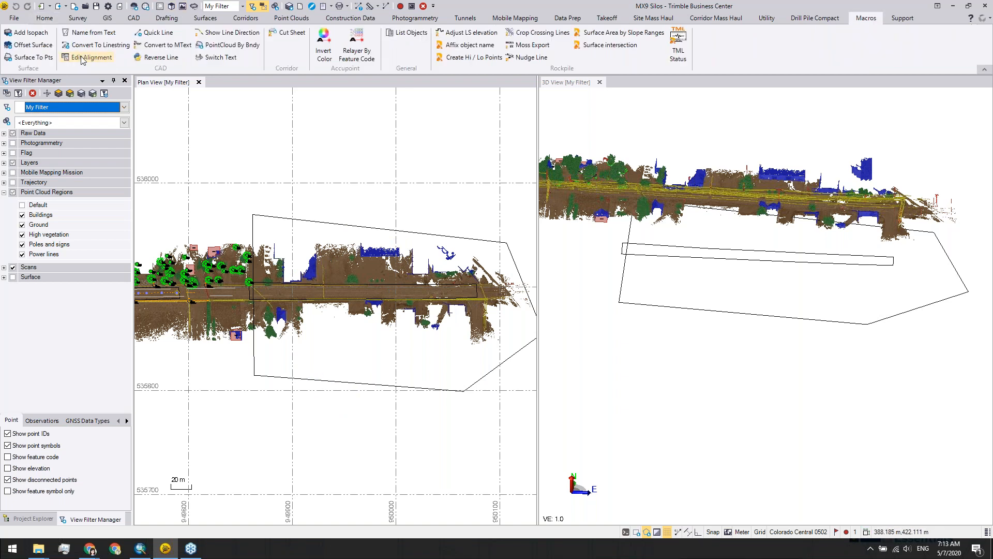
left_click(231, 45)
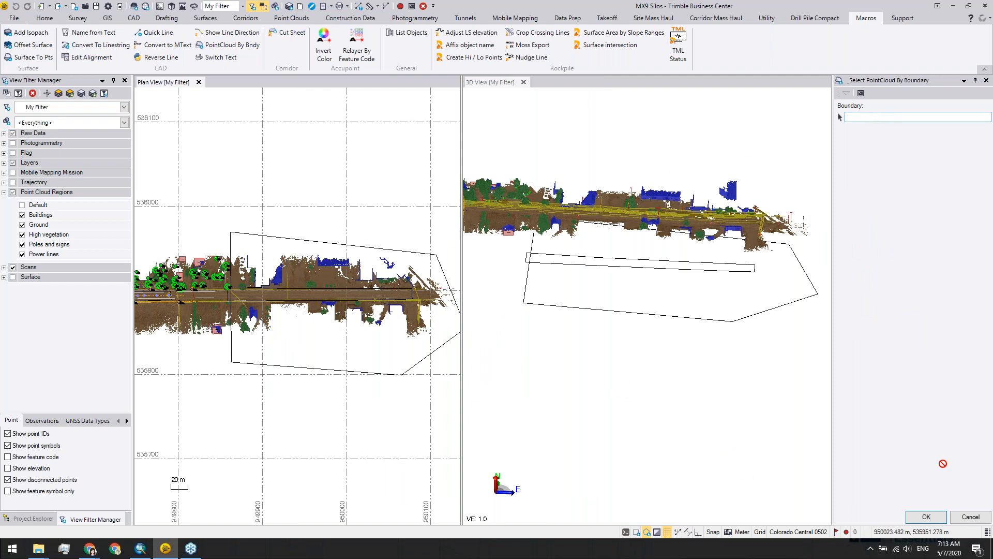
left_click(926, 517)
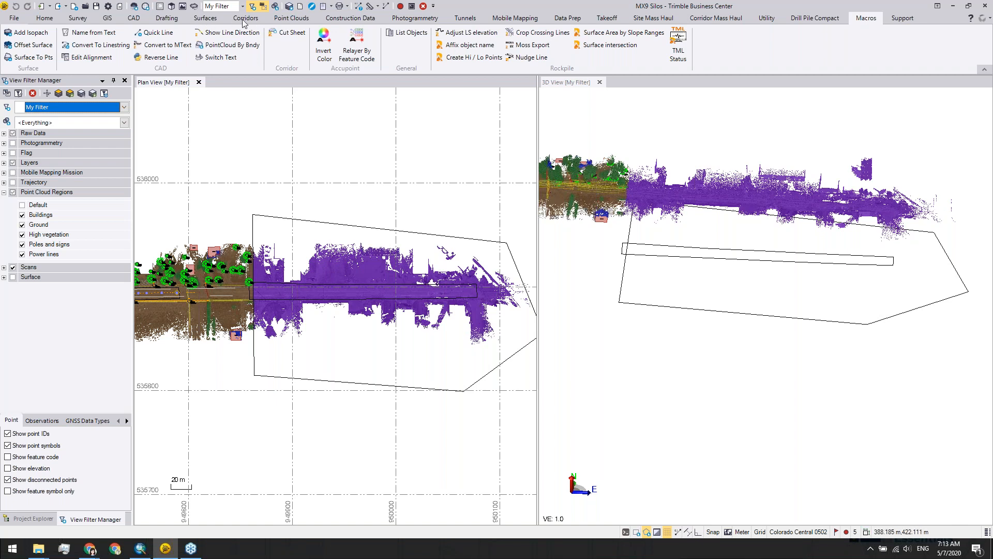
left_click(283, 20)
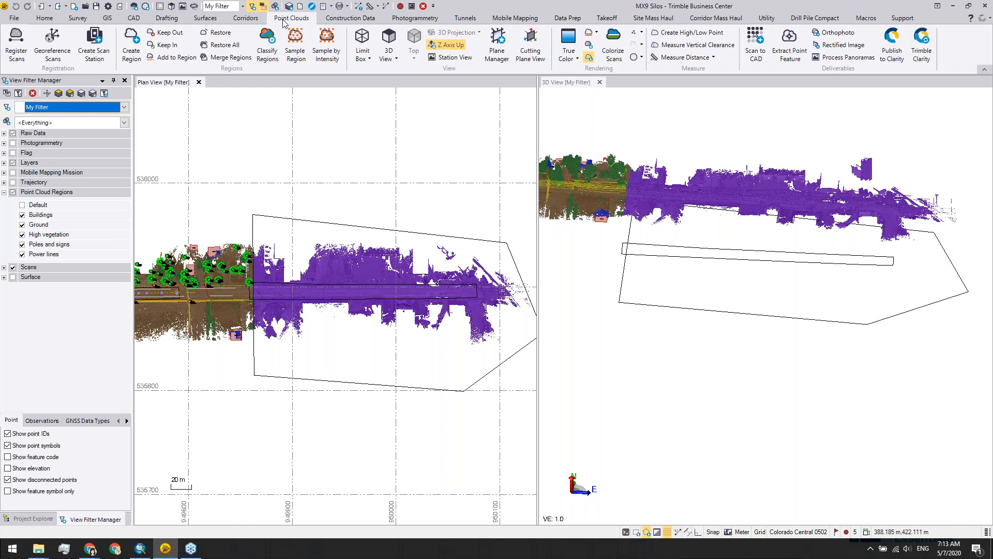
left_click(166, 47)
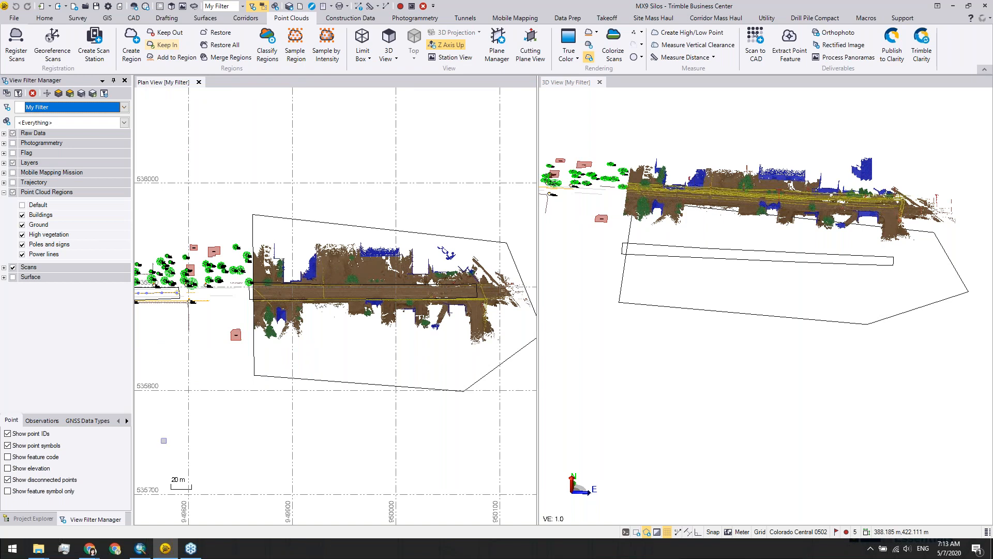
left_click(369, 453)
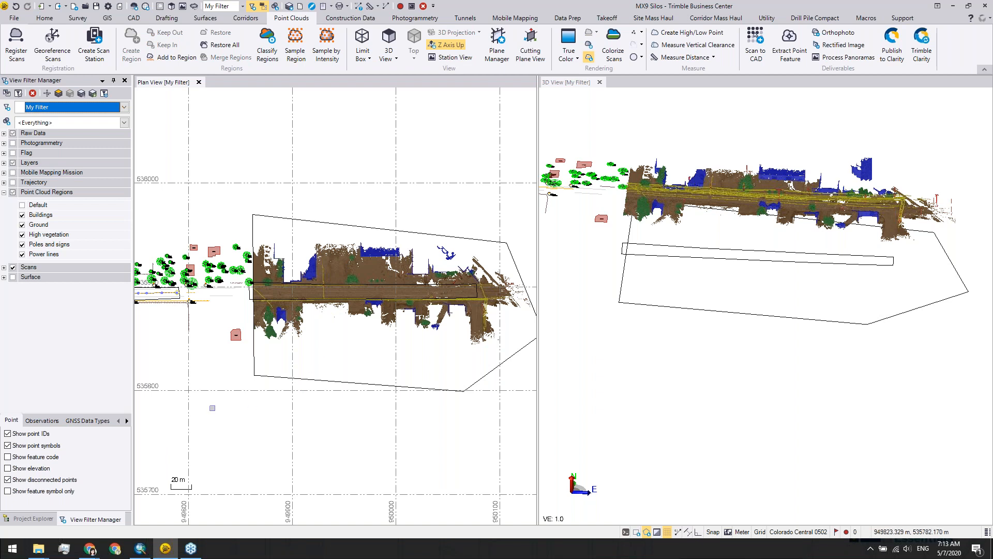
Step: Hide the Buildings, Poles and signs, and Power lines point cloud regions, keeping Ground and High vegetation shown
left_click(22, 215)
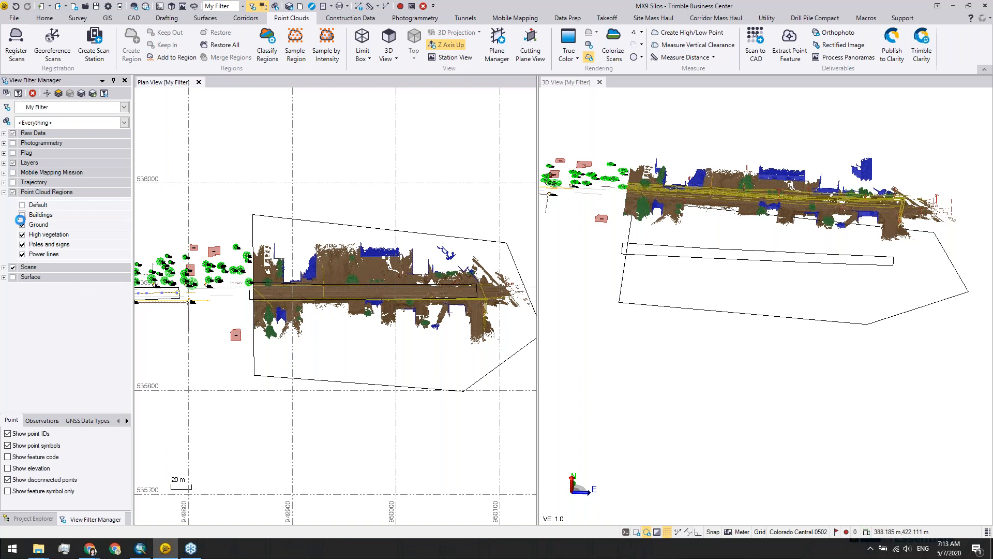
left_click(21, 244)
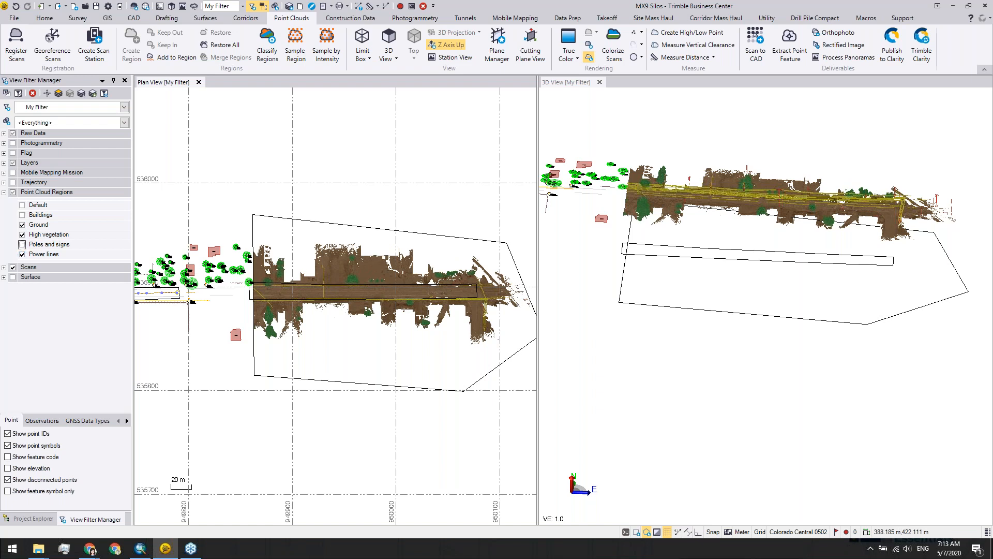
left_click(22, 254)
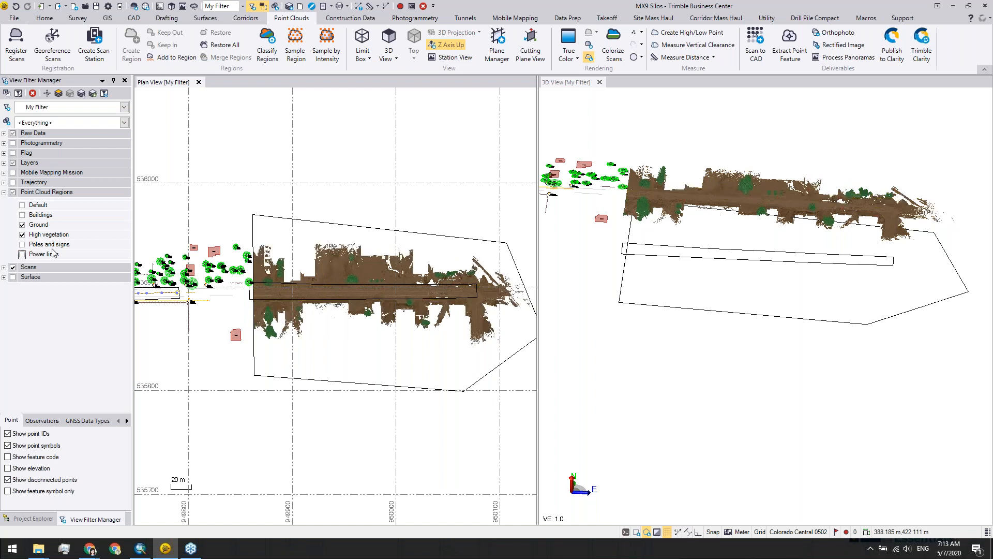
Step: Start Extract Point Feature with the extraction type set to Tree in Automatic mode
left_click(790, 45)
left_click(817, 224)
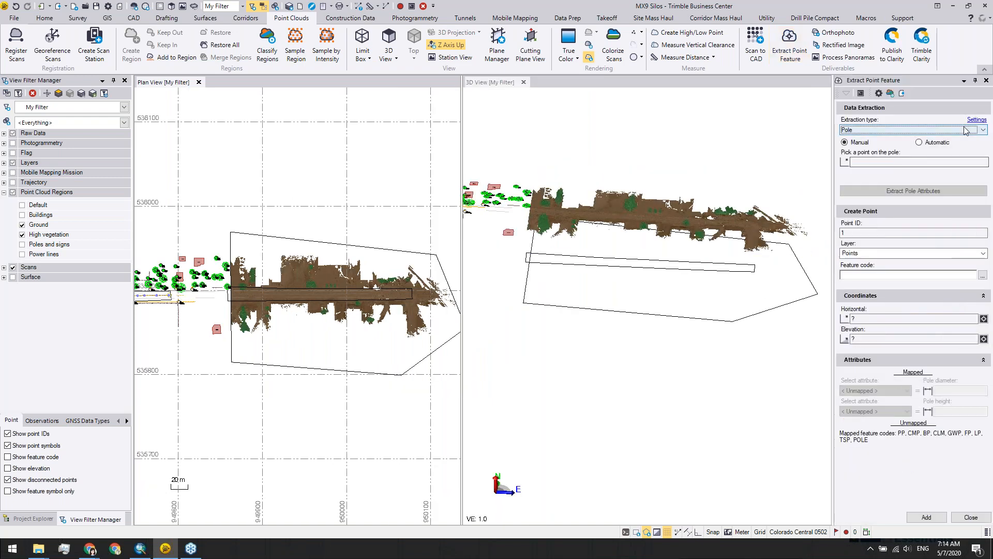
left_click(884, 130)
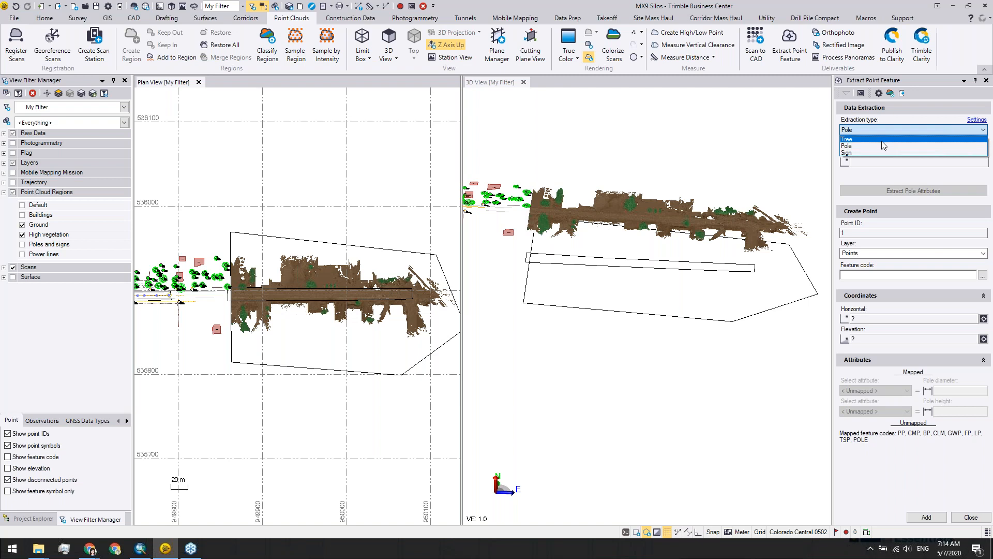
left_click(883, 139)
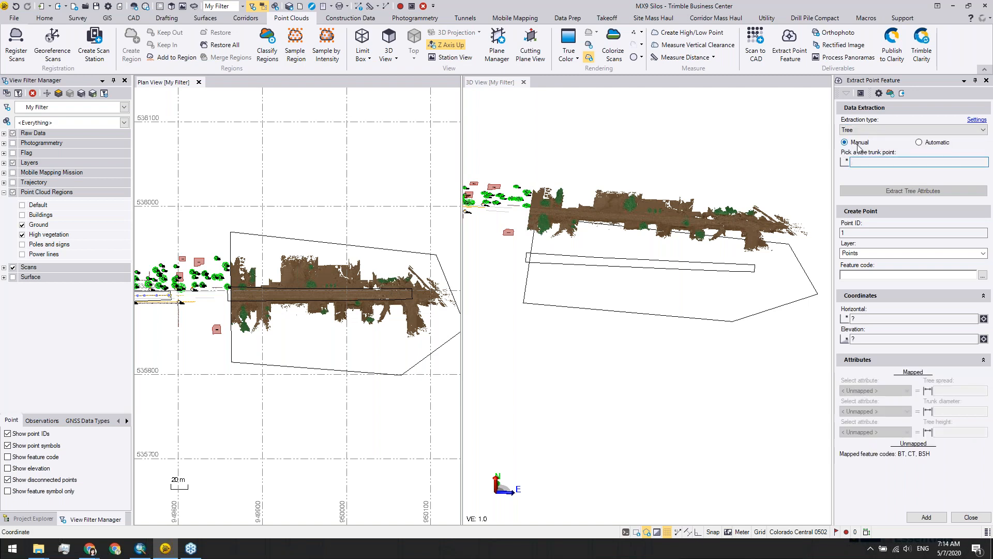
left_click(920, 143)
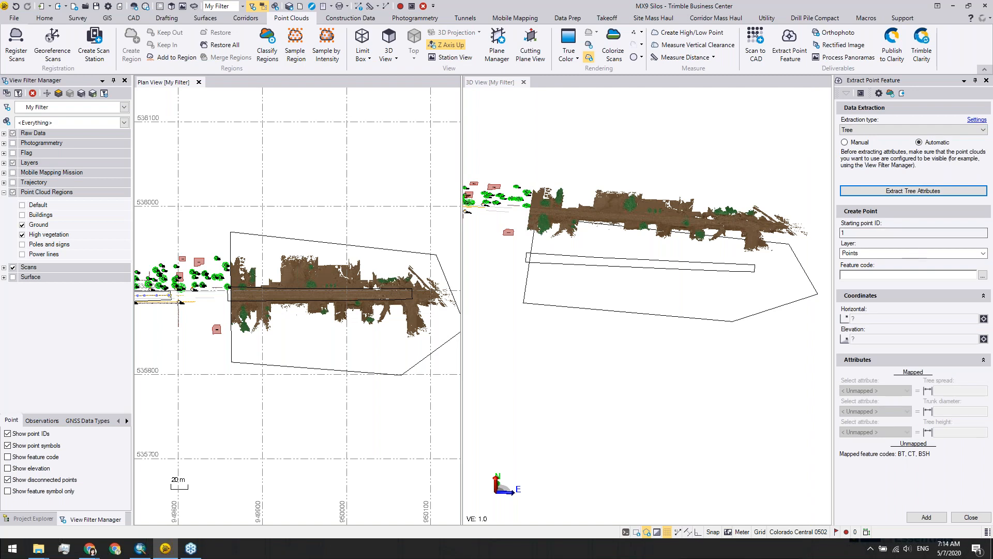
Step: Extract the tree attributes automatically from the visible ground and high vegetation points
middle_click_drag(680, 249, 642, 338)
scroll(649, 331, "up", 4)
right_click_drag(648, 331, 631, 319)
left_click(917, 196)
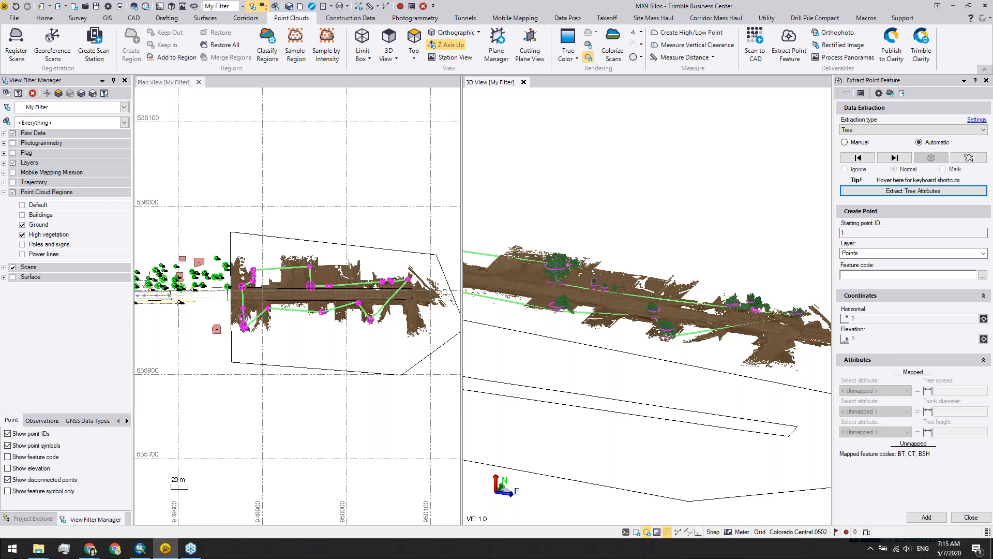
Step: Inspect the detected trees along the road in 3D and set the large tree south of the road to Mark
scroll(597, 285, "up", 4)
scroll(617, 311, "up", 2)
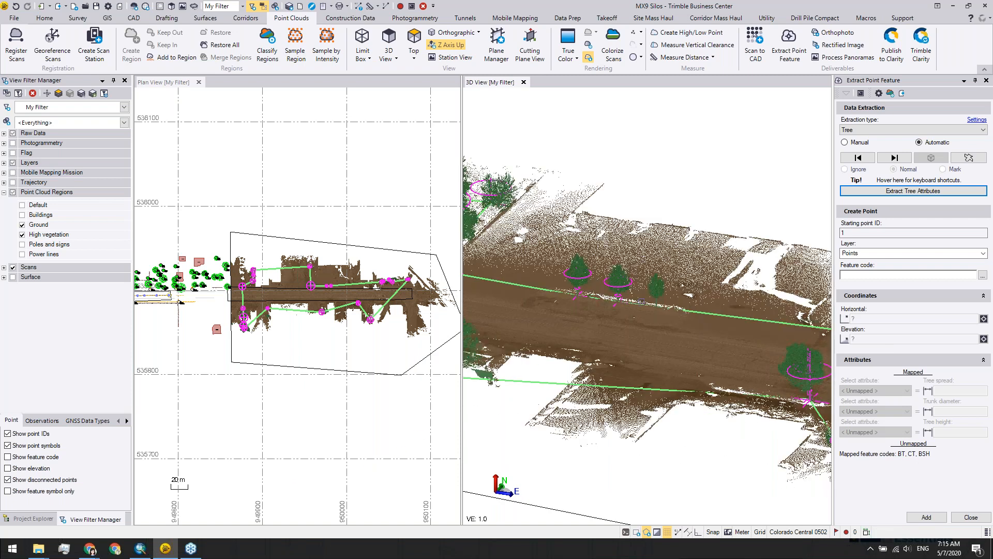
middle_click_drag(709, 392, 591, 342)
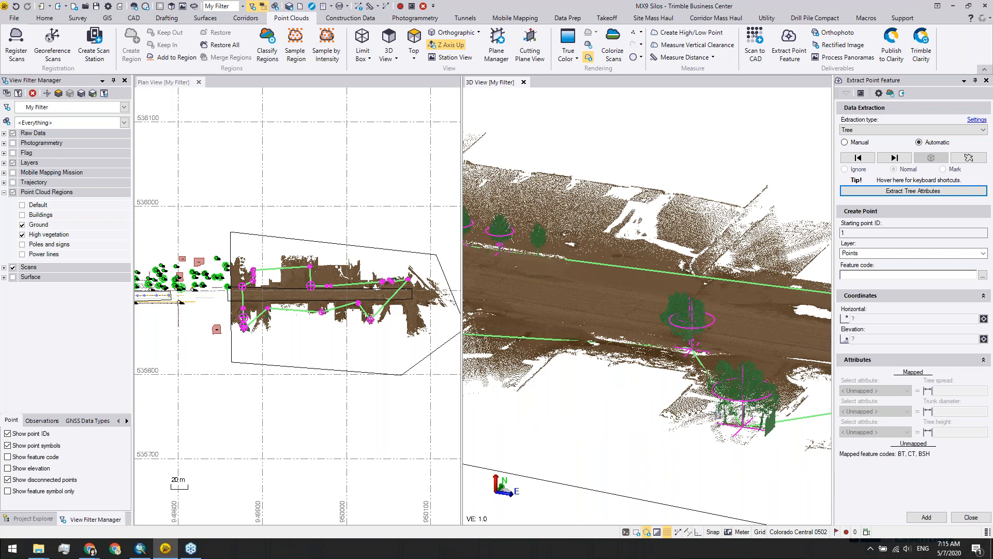
middle_click_drag(756, 427, 637, 370)
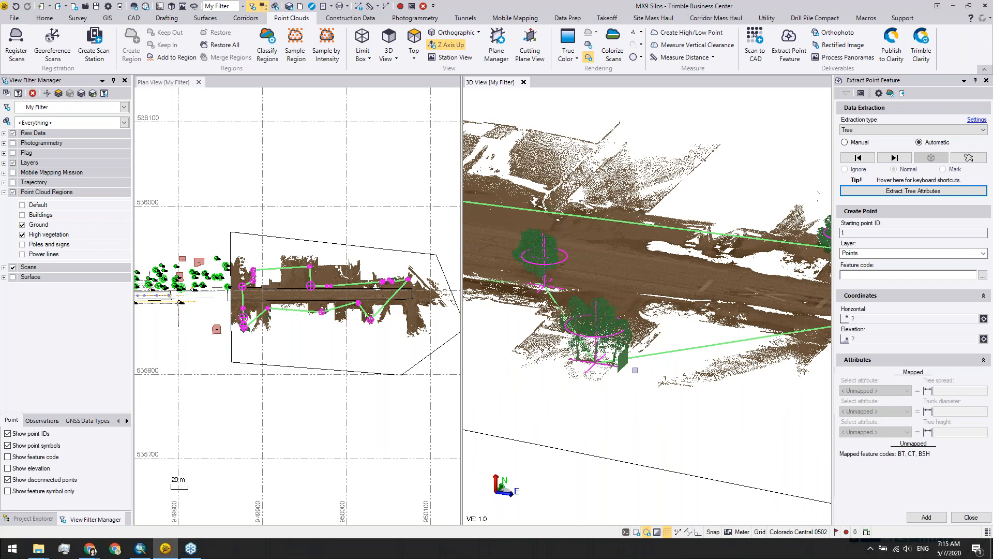
left_click(673, 353)
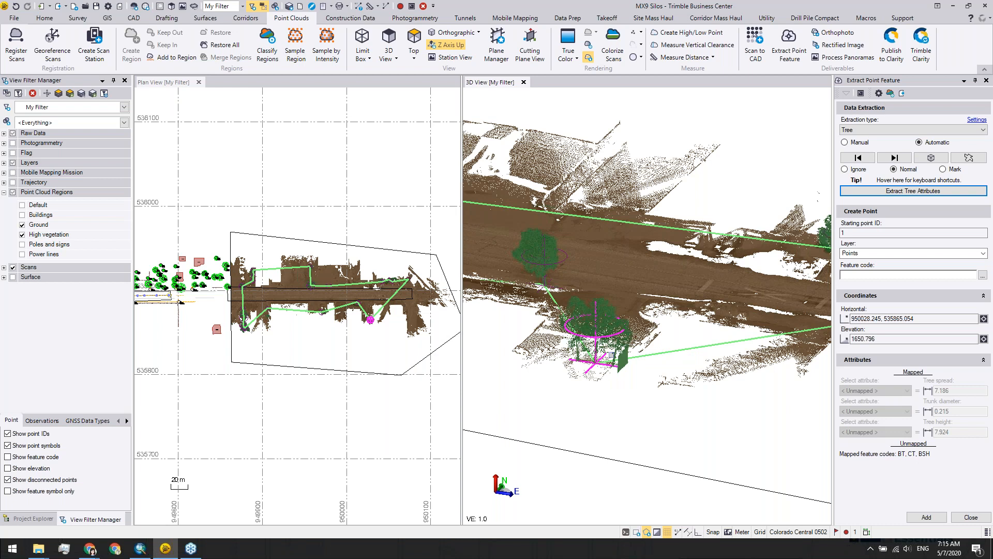
key("m")
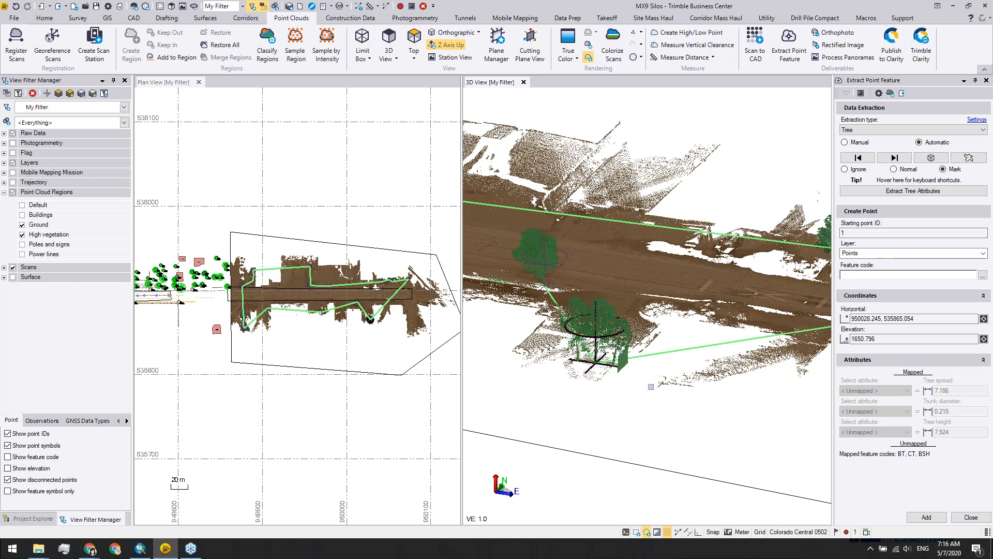
middle_click_drag(616, 384, 639, 344)
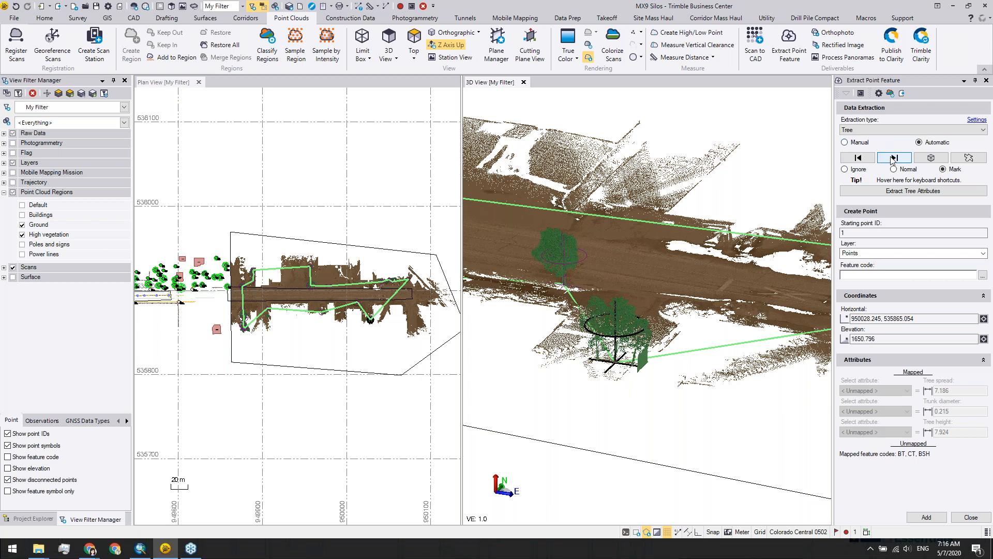
left_click(887, 161)
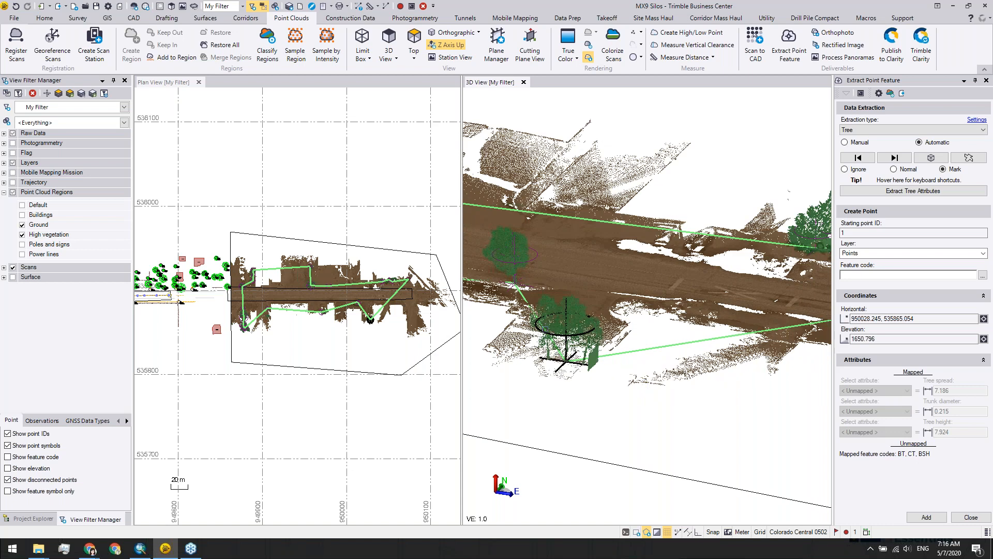
Step: Set the marked large tree back to Normal and inspect the next detected tree beside the road up close
left_click(892, 171)
left_click(895, 158)
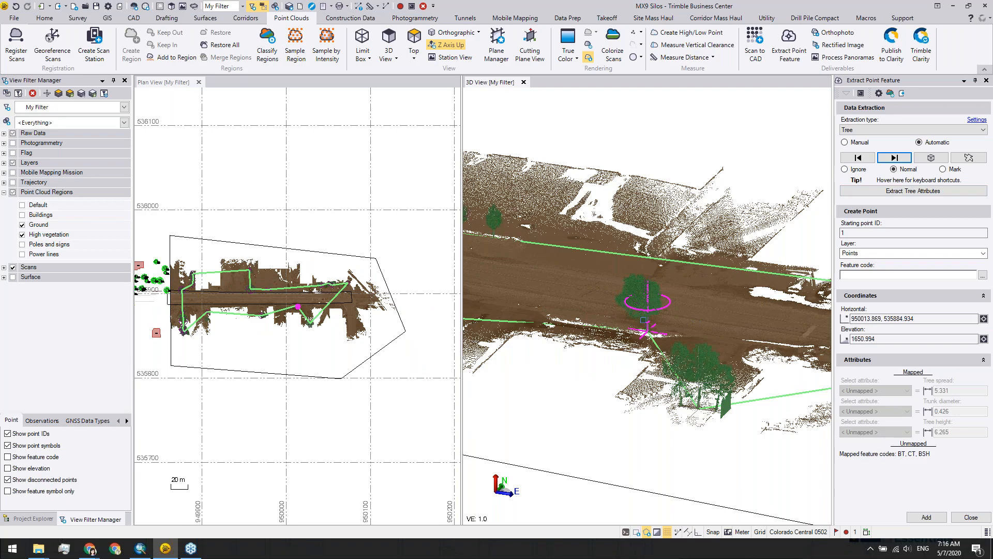
scroll(643, 319, "up", 5)
middle_click_drag(722, 319, 708, 296)
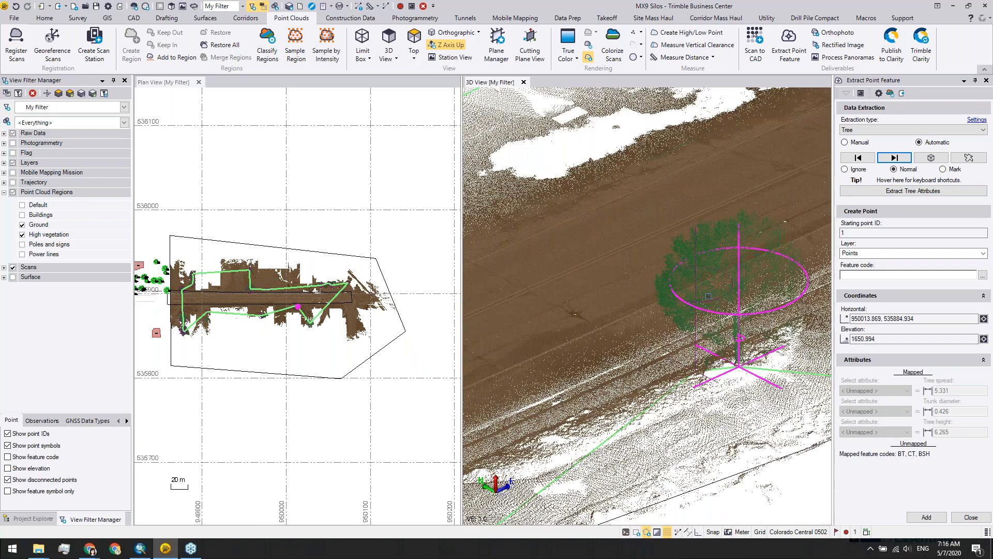
scroll(708, 296, "up", 3)
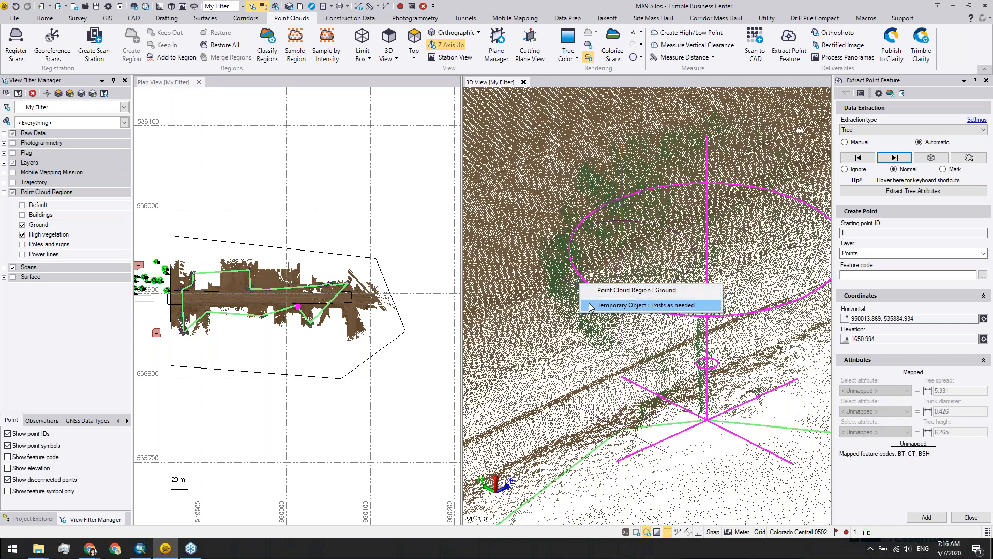
Step: Select the smaller overlapping detection beside that tree and set it to Ignore
left_click(580, 311)
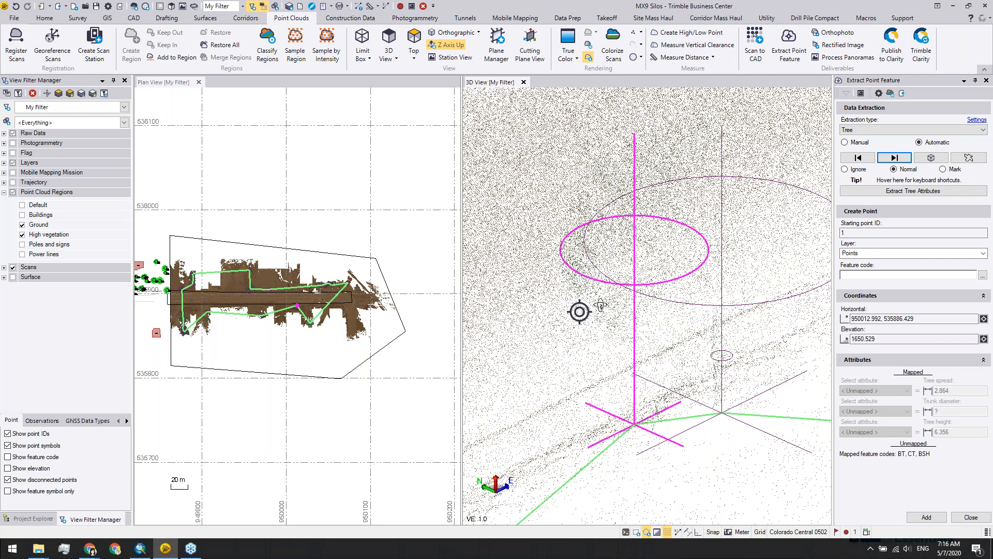
scroll(600, 305, "up", 5)
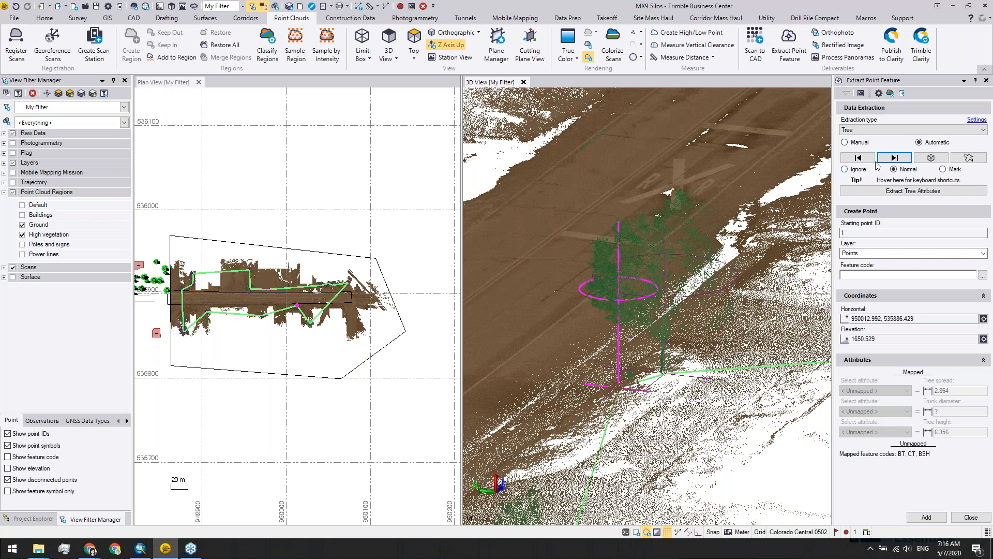
left_click(845, 170)
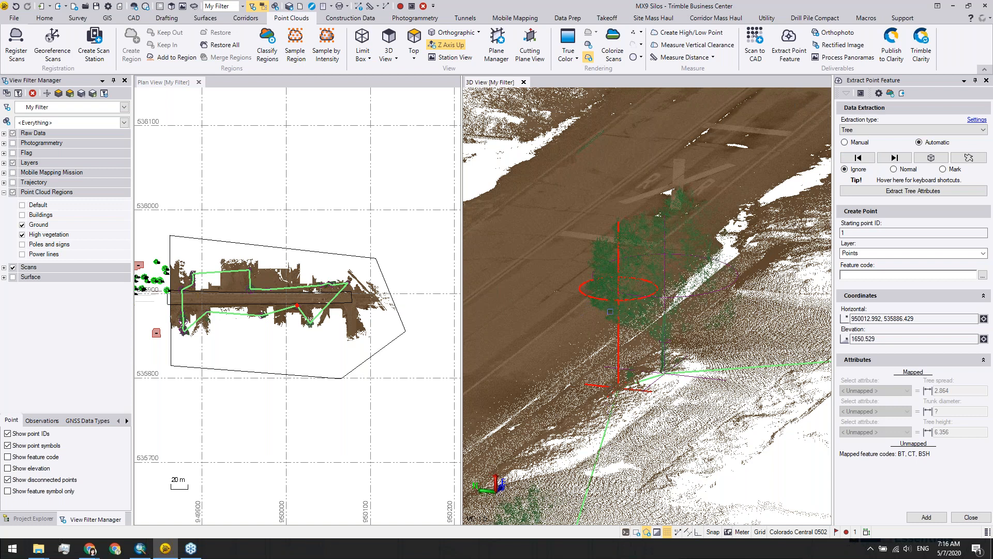
middle_click_drag(698, 360, 647, 361)
Step: Go through the following detected trees and examine how their markers fit the vegetation points in 3D
left_click(893, 158)
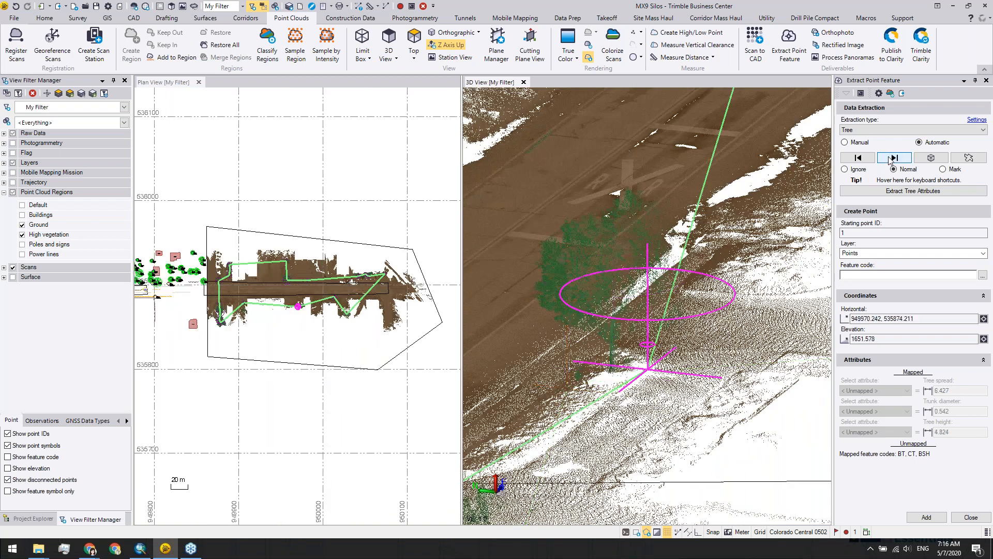
left_click(890, 157)
left_click(891, 157)
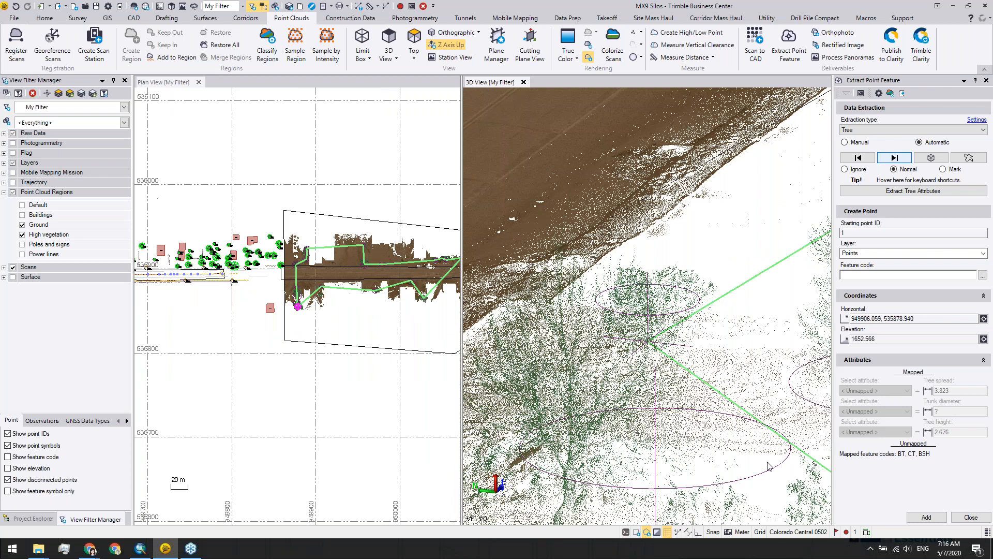
scroll(664, 331, "down", 3)
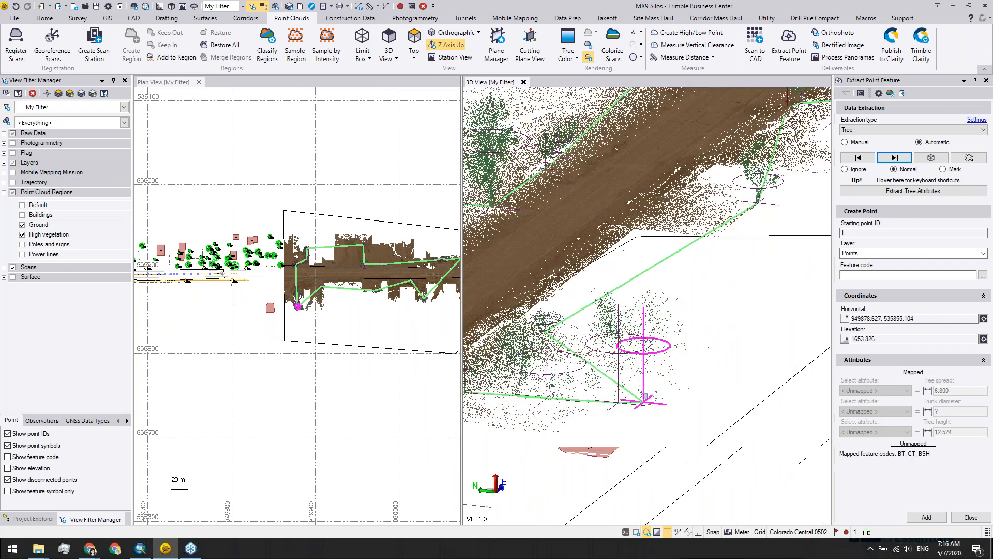
scroll(677, 383, "down", 3)
middle_click_drag(683, 382, 711, 279)
scroll(712, 279, "up", 3)
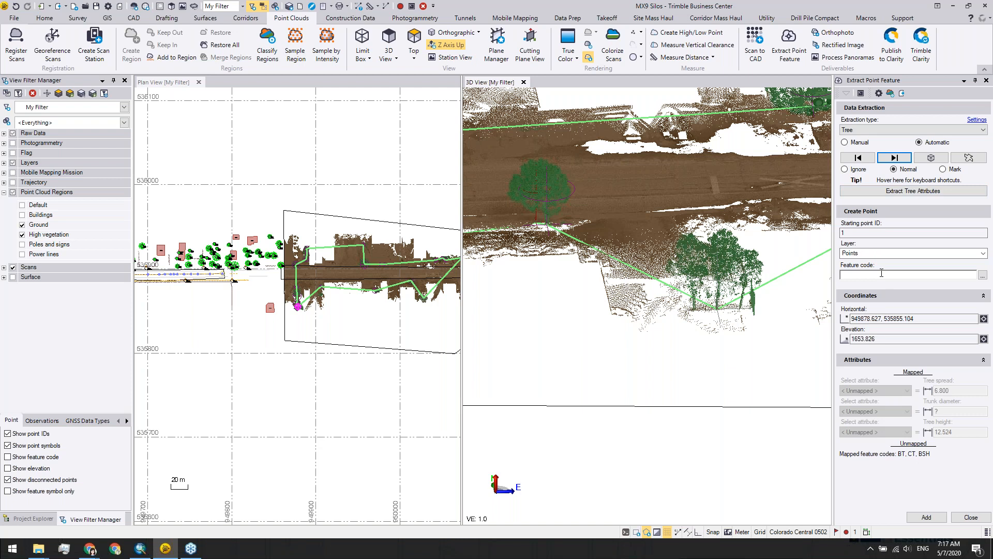
Step: Assign the feature code BT to the extracted trees and review the options for mapping their attributes
left_click(863, 277)
type("BT")
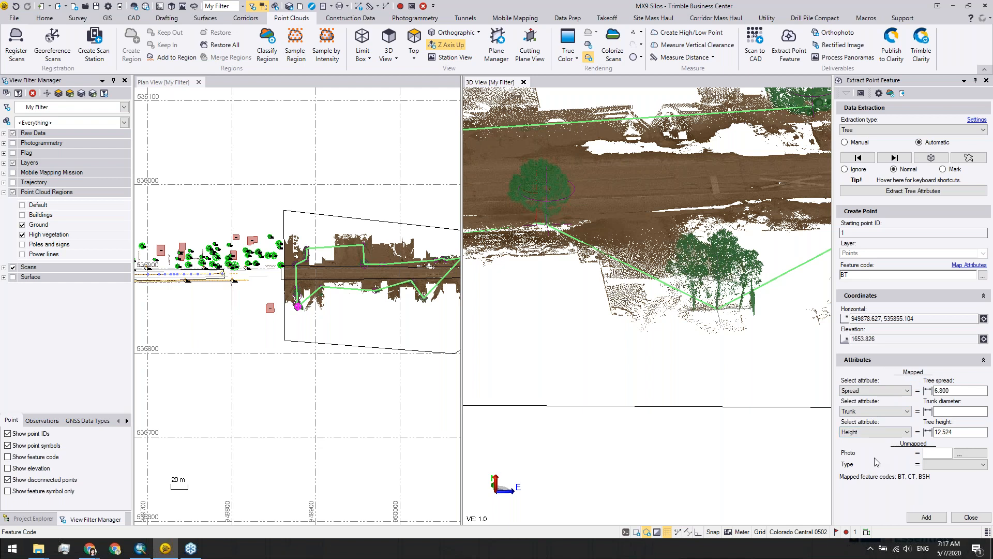
left_click(874, 392)
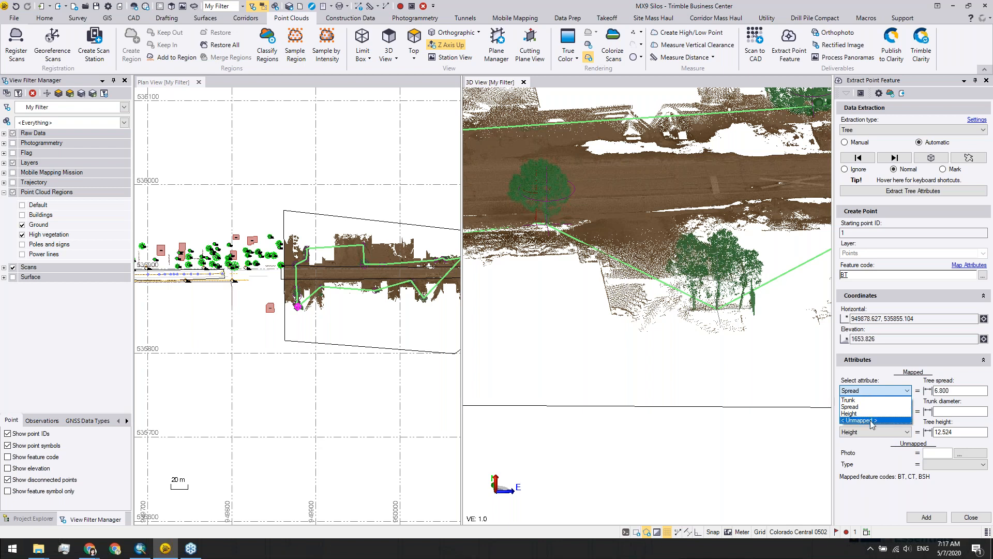
left_click(877, 498)
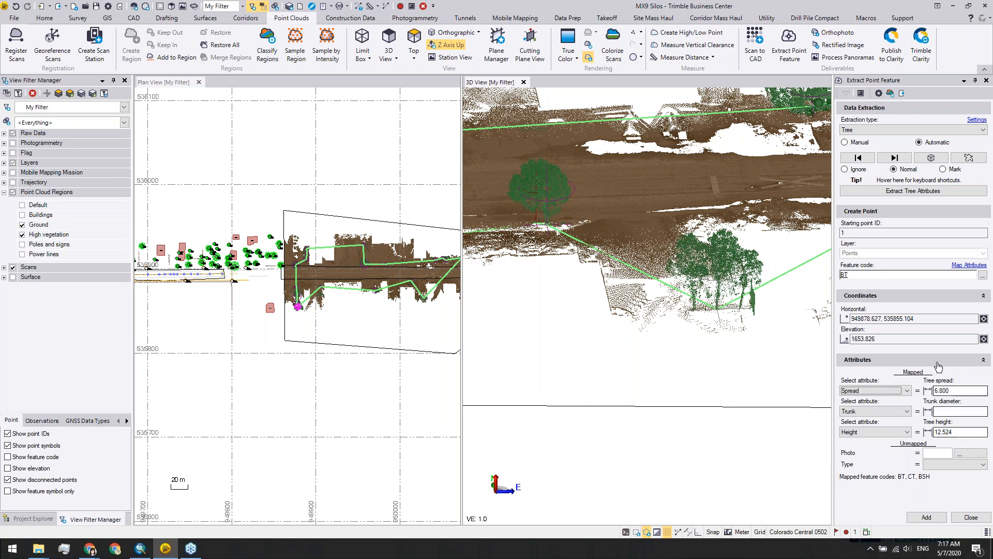
left_click(955, 432)
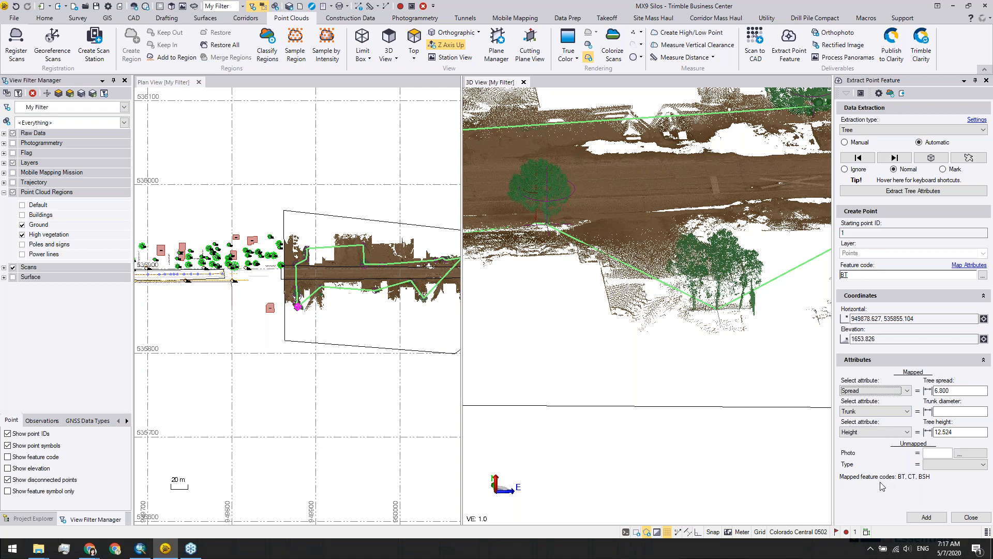
Step: Try setting the tree spread mapping to Unmapped and map it to the Spread attribute again
left_click(907, 392)
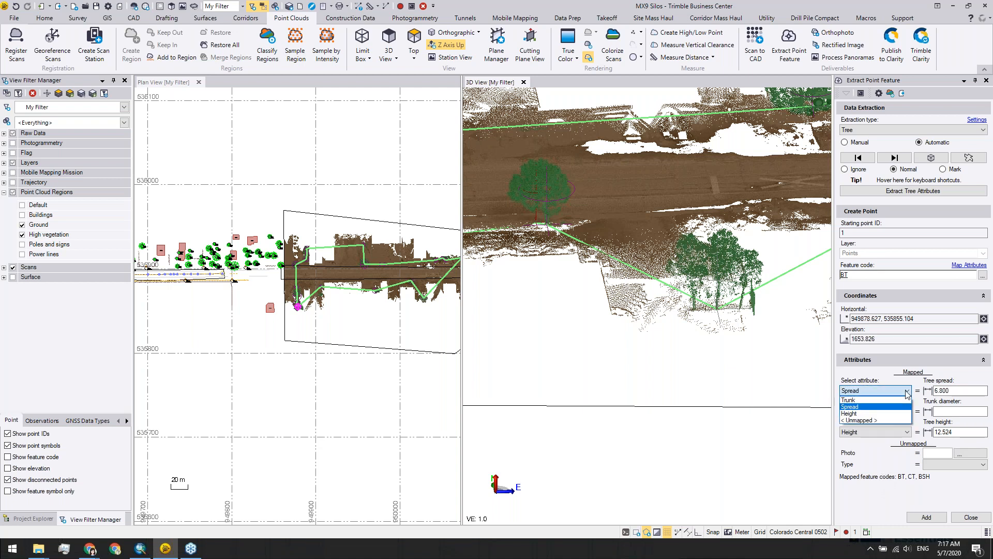
left_click(879, 421)
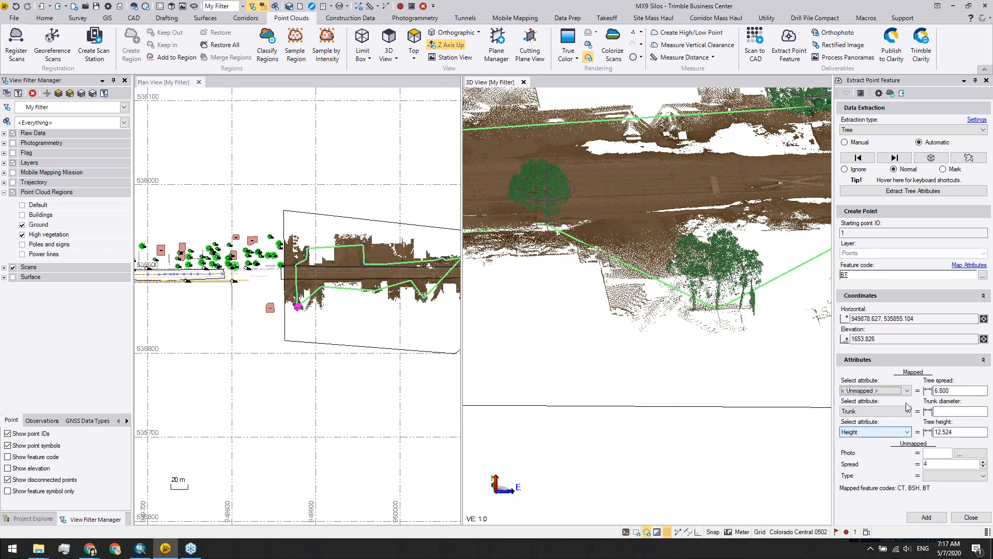
left_click(885, 392)
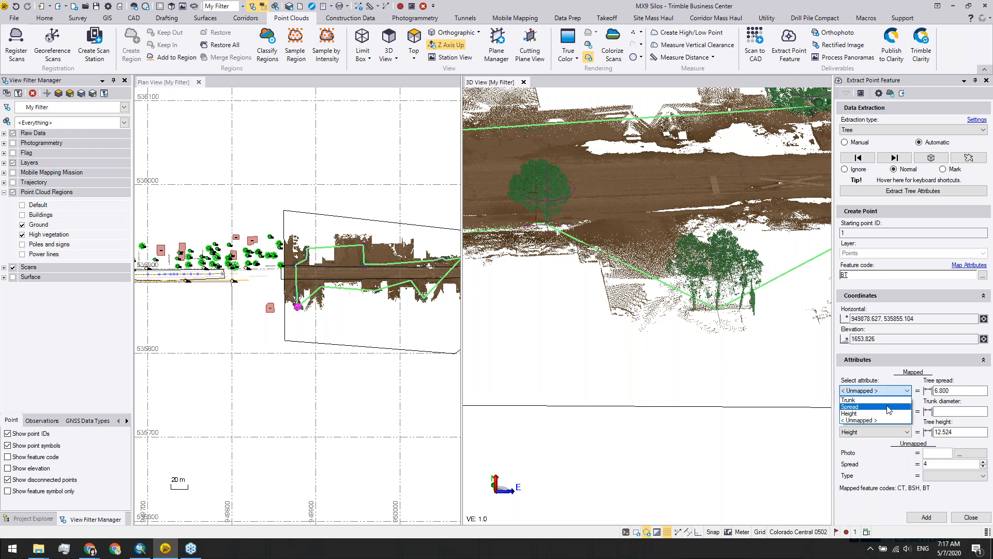
left_click(888, 408)
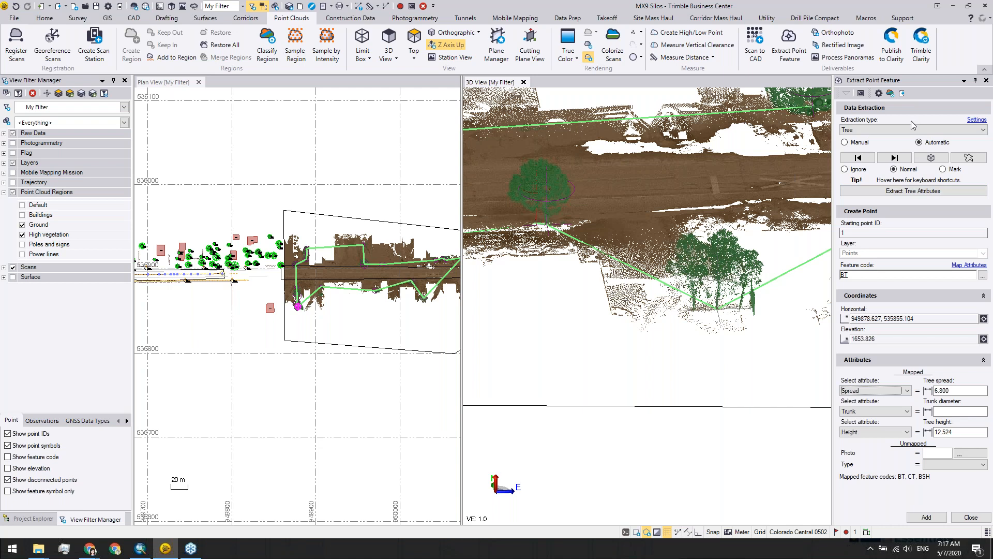
Step: Open FeatureExtractionAttributeMap.exl from the project's Feature Code Processing settings in Notepad++
left_click(879, 94)
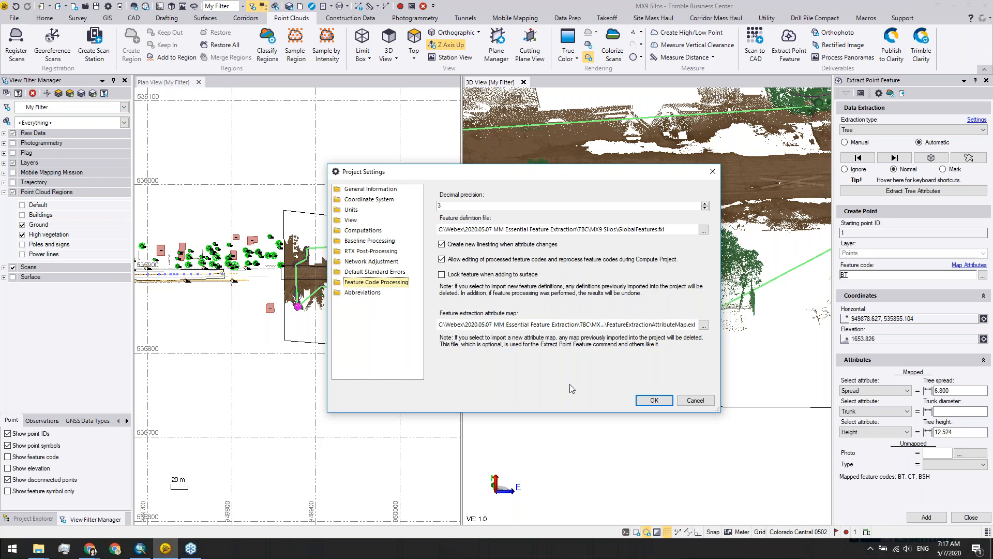
left_click(704, 324)
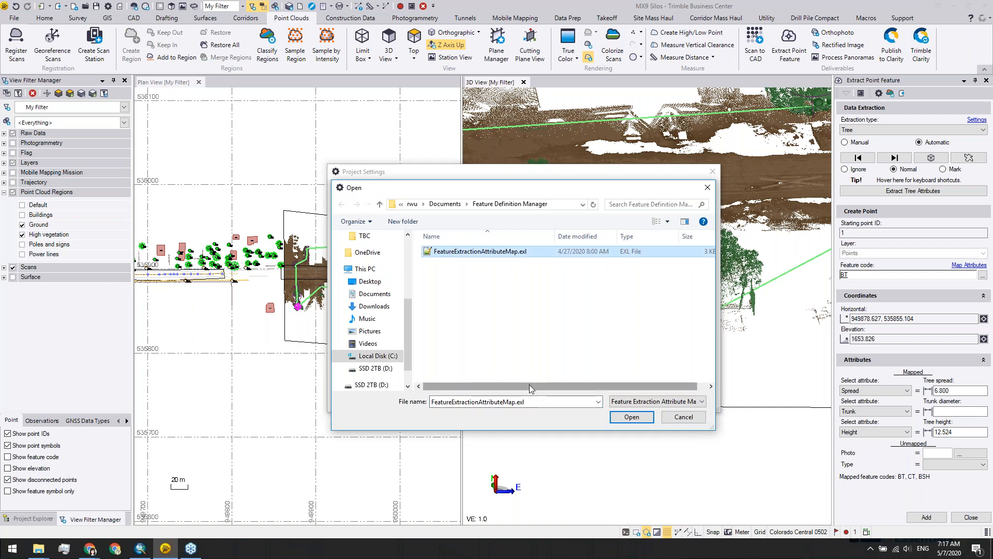
right_click(497, 248)
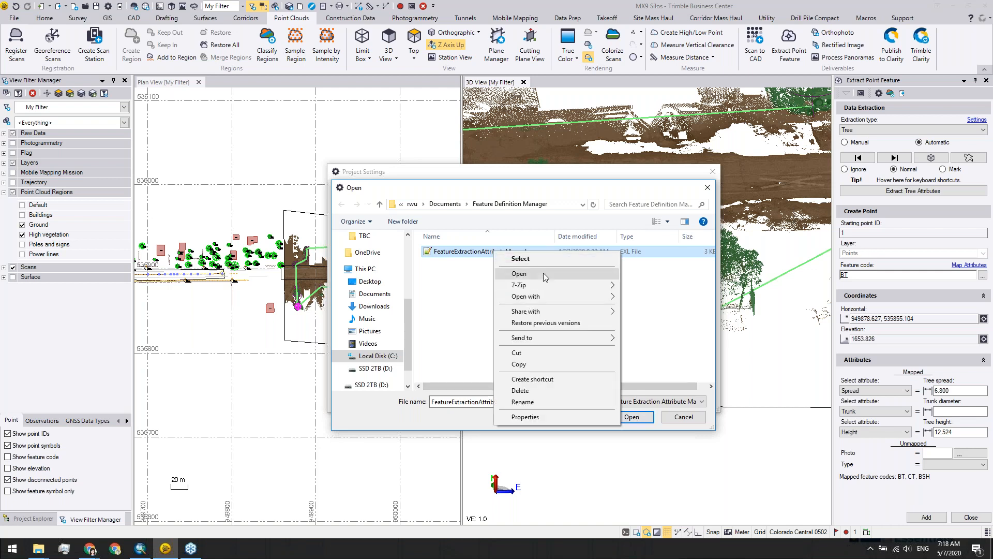
mouse_move(546, 296)
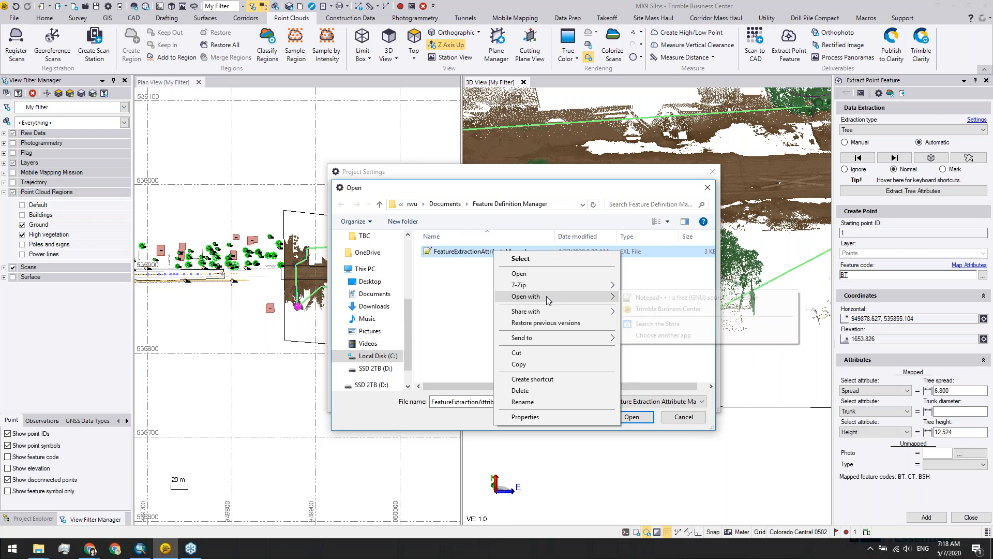
left_click(672, 297)
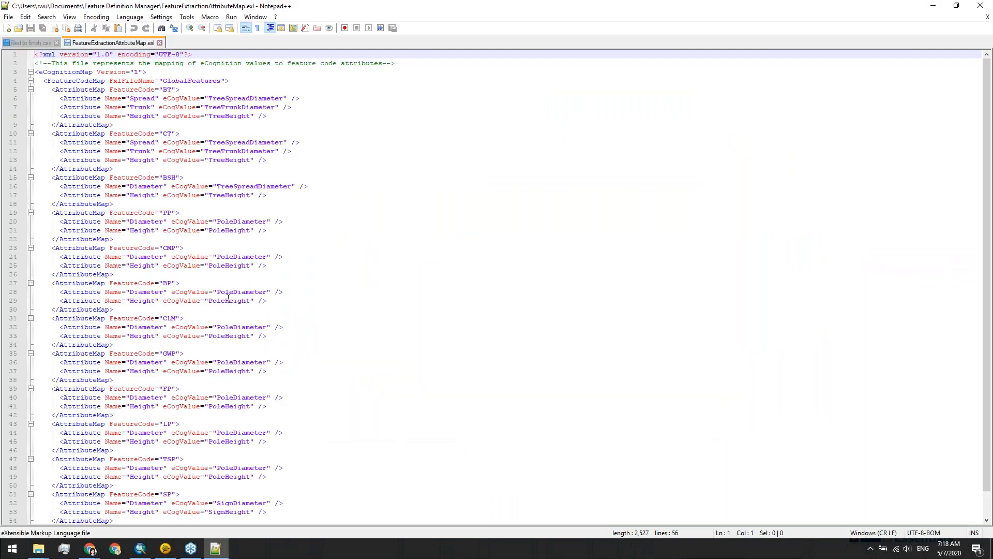
Step: Examine how feature code BP maps its Diameter attribute, and close the map file and the project settings without changes
left_click(177, 283)
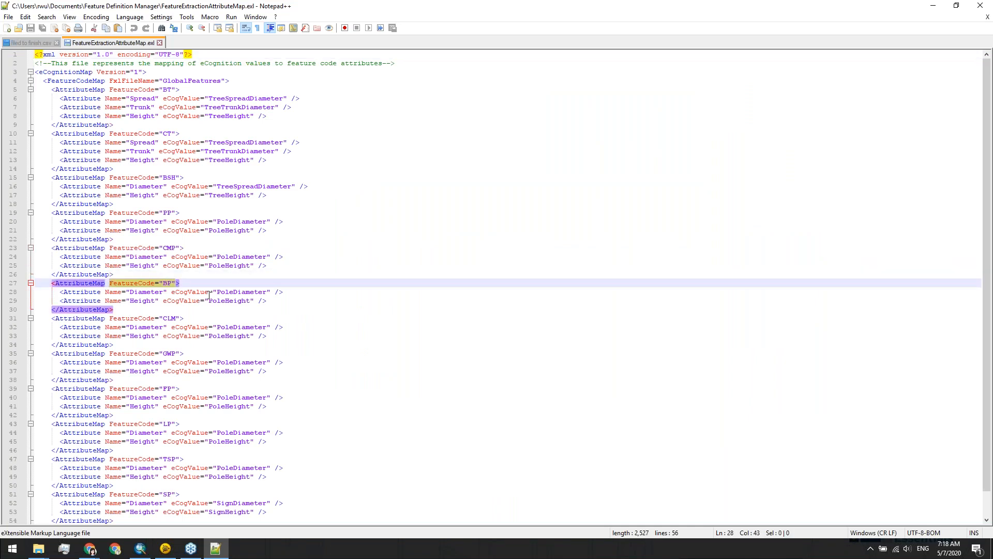
left_click(172, 292)
left_click(274, 292, "shift")
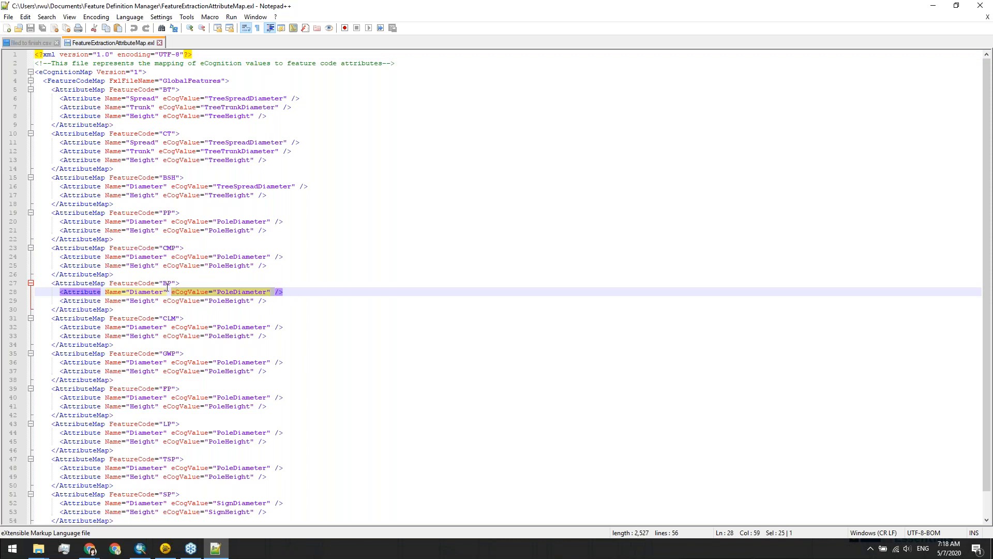
left_click_drag(167, 291, 62, 293)
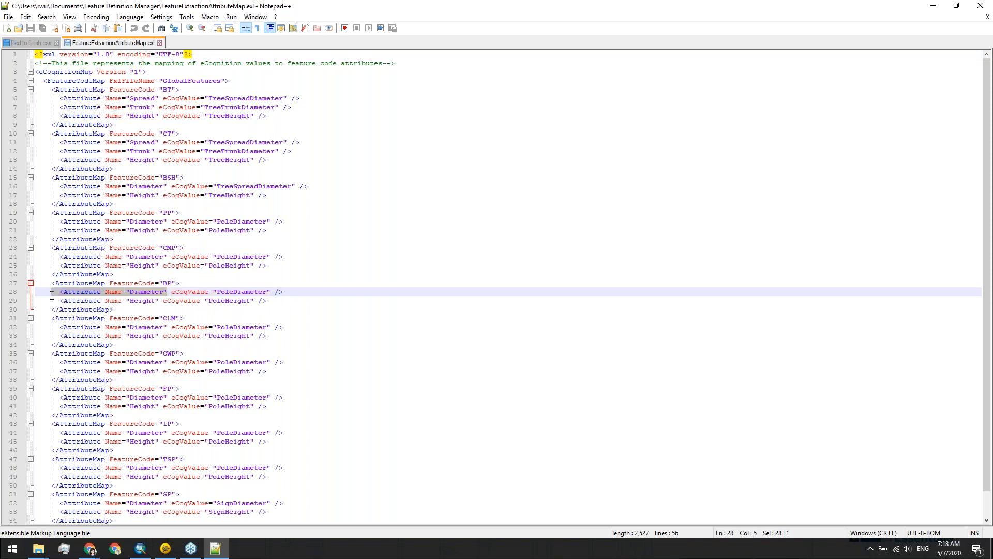
left_click(301, 384)
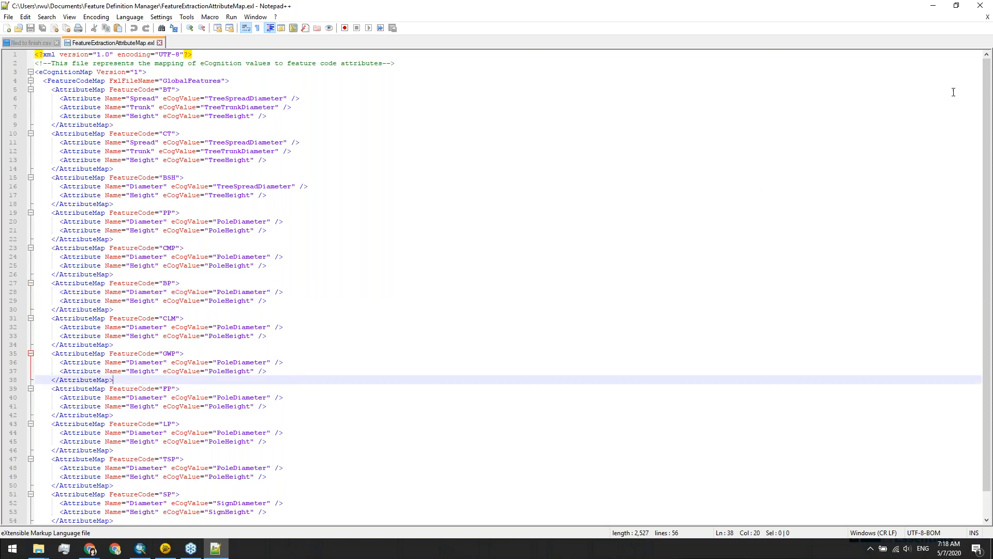
left_click(986, 8)
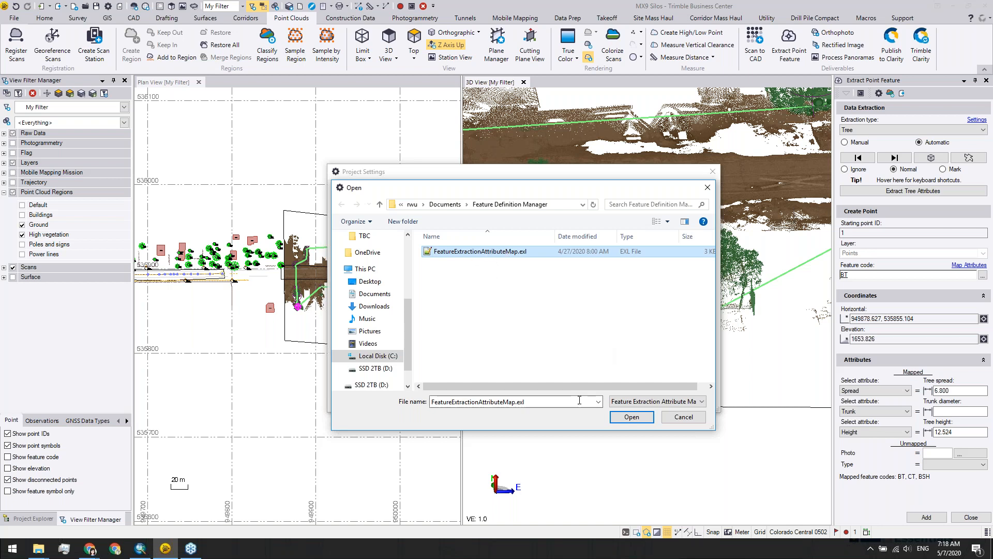
left_click(684, 417)
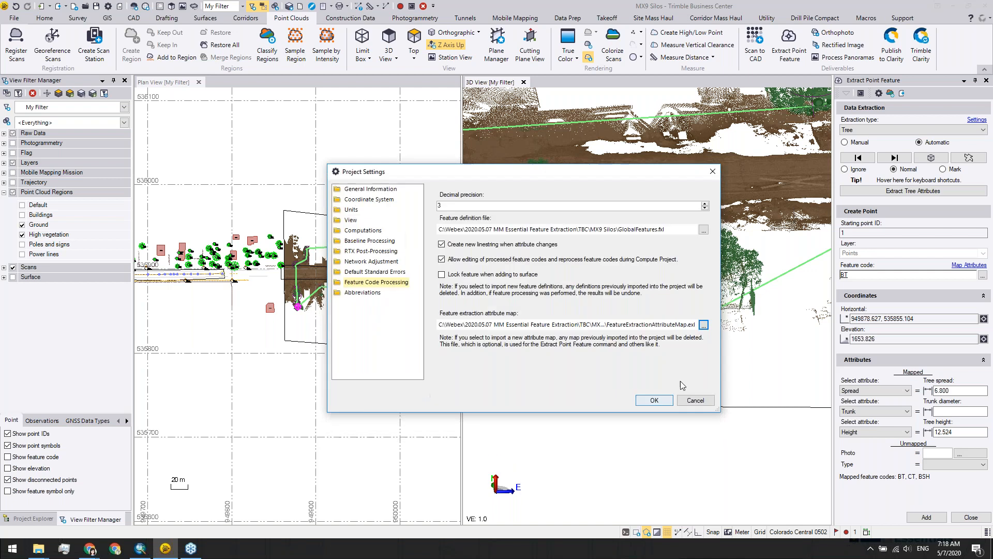
left_click(691, 406)
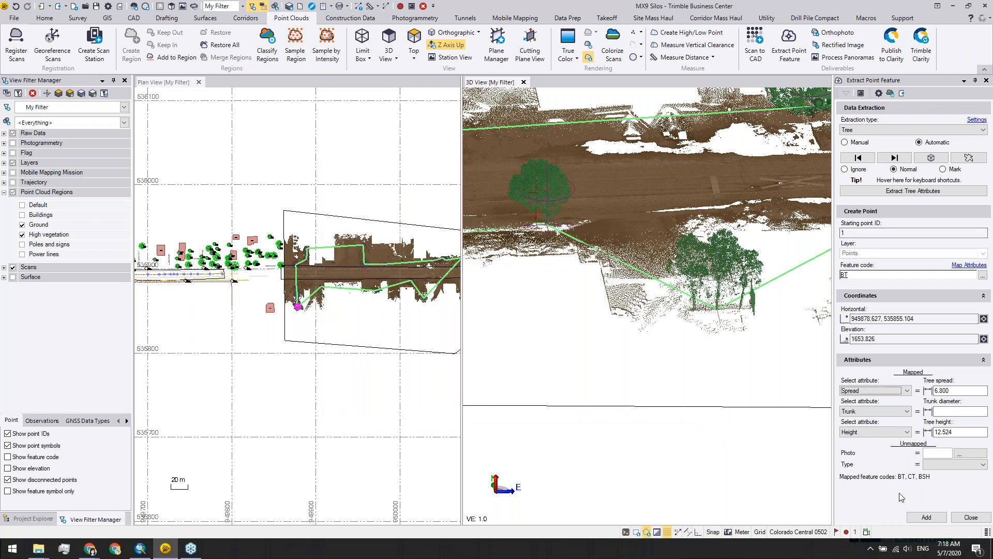
Step: Create the extracted trees as points with the BT feature code and check their symbols along the road in plan view
left_click(926, 520)
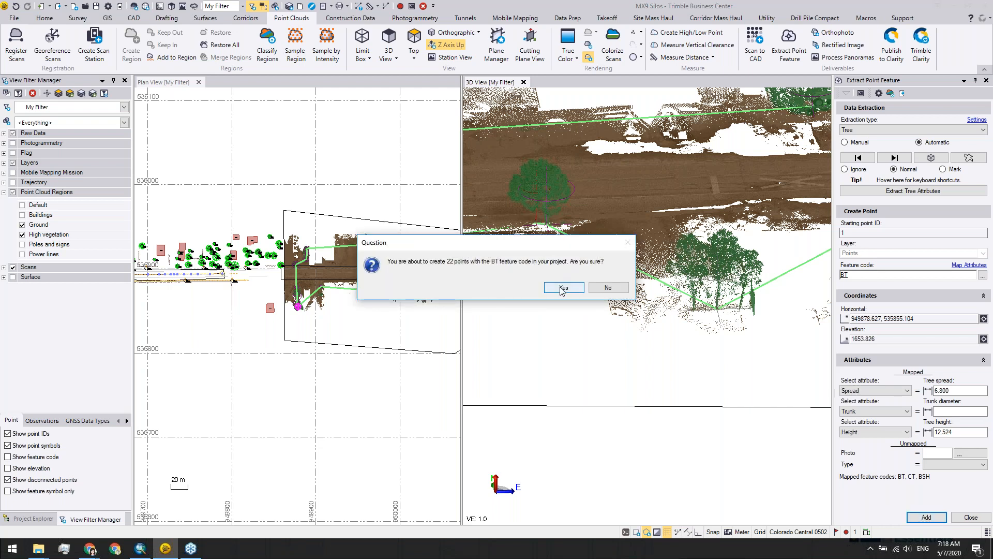
left_click(564, 288)
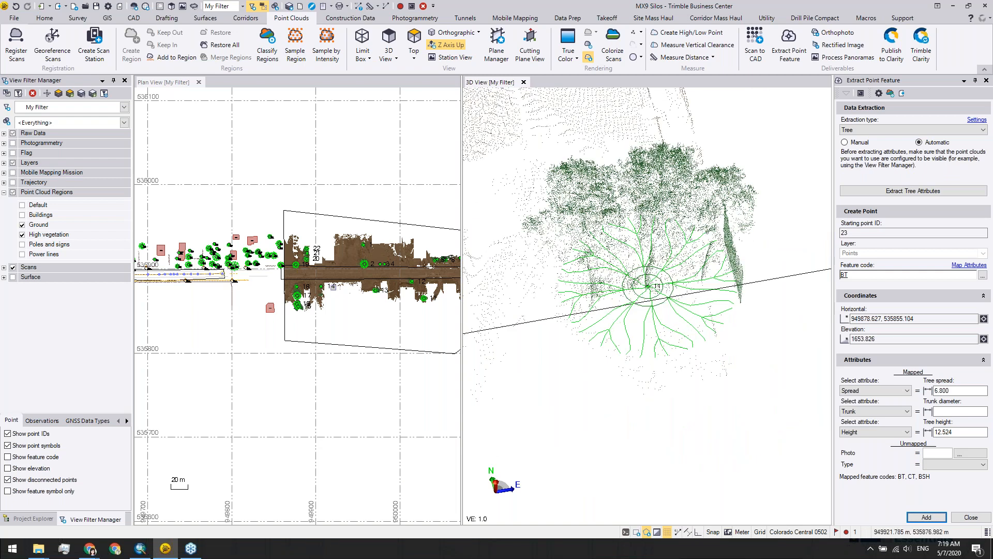
scroll(363, 259, "up", 2)
scroll(357, 259, "up", 3)
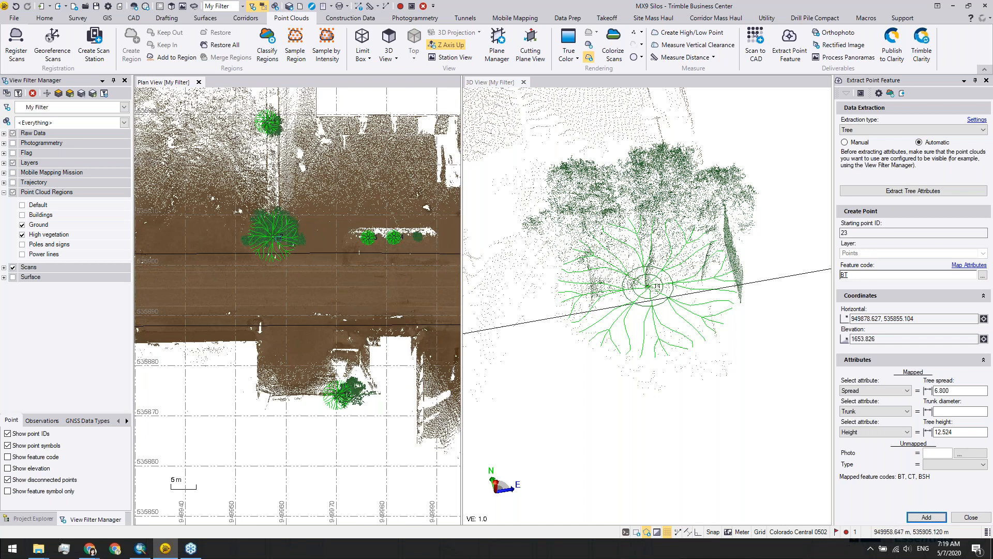
Step: Examine the attributes of BroadleafTree (BT) in the GlobalFeatures library and the scale attribute of its dtree symbol, and close the properties
left_click(22, 516)
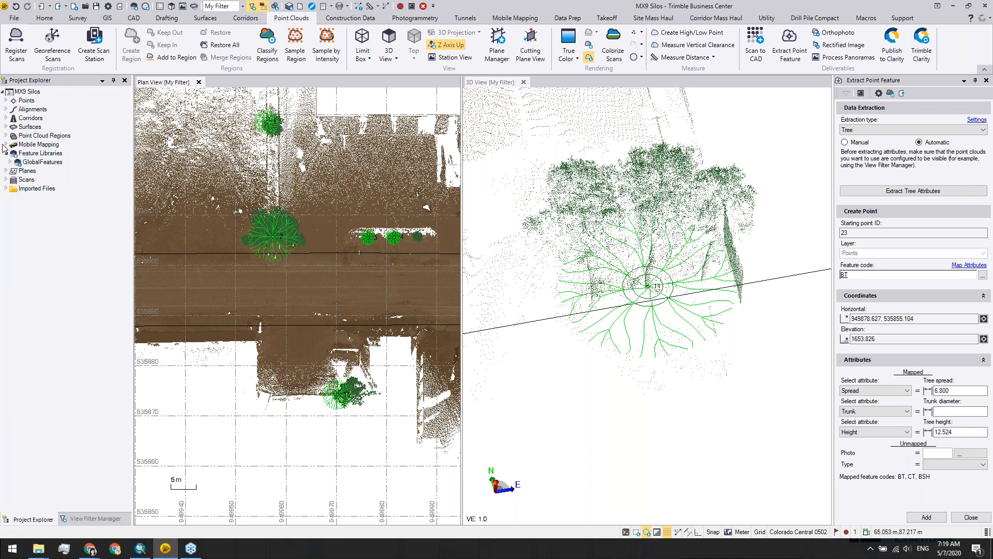
left_click(11, 162)
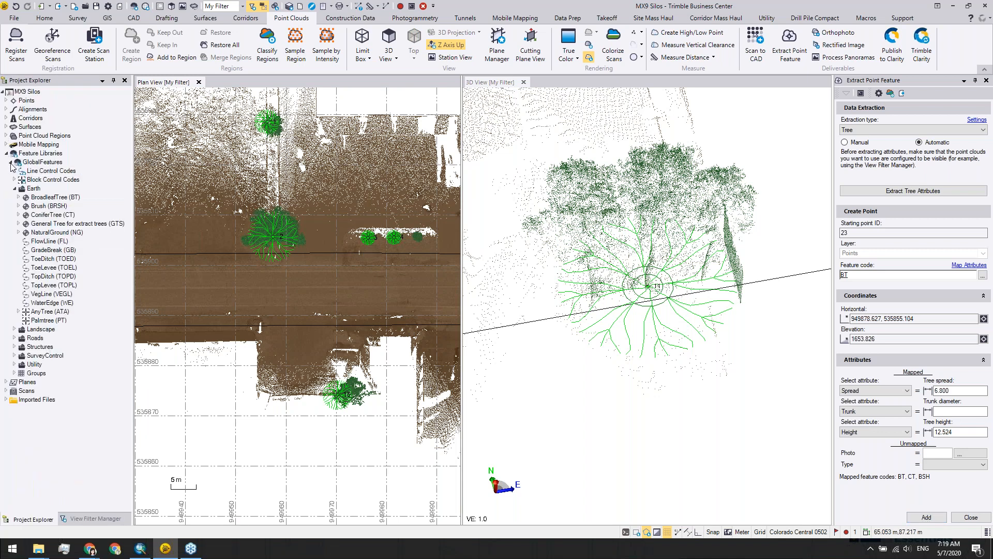
left_click(19, 197)
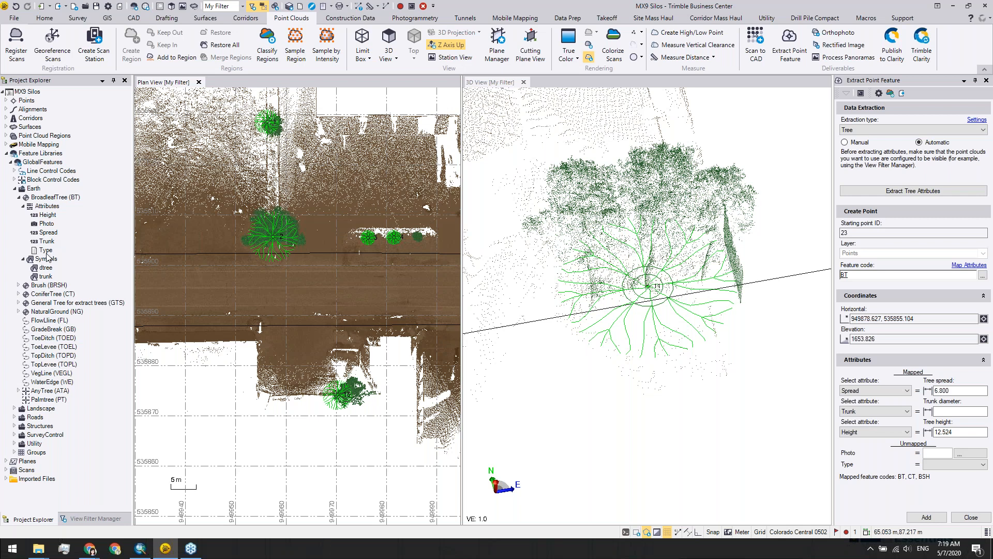
left_click(51, 268)
right_click(52, 269)
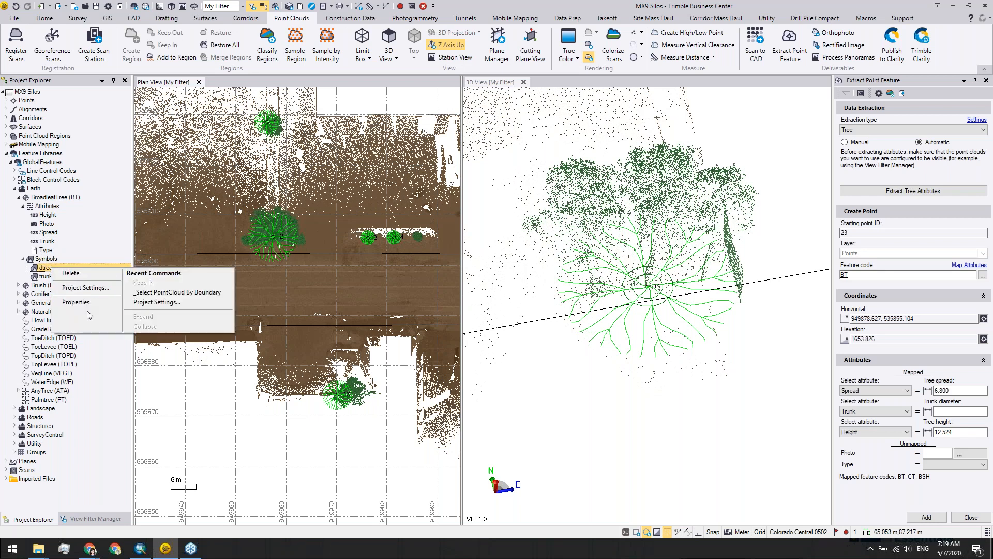
left_click(88, 303)
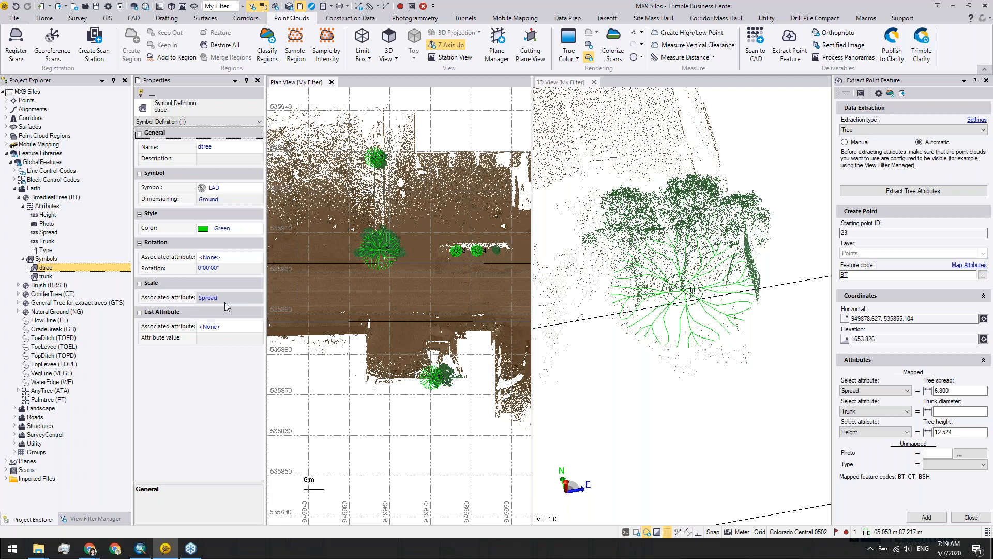
left_click(420, 440)
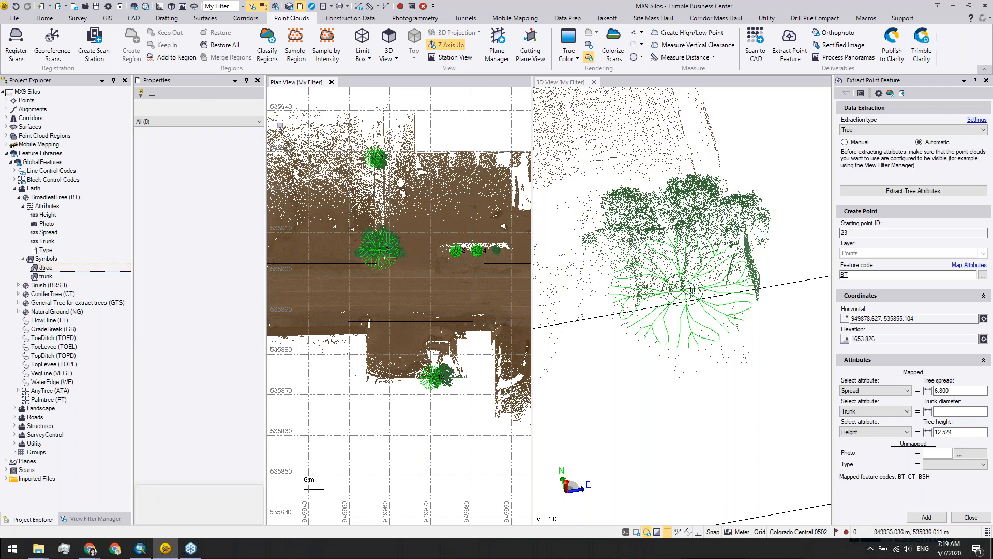
left_click(257, 80)
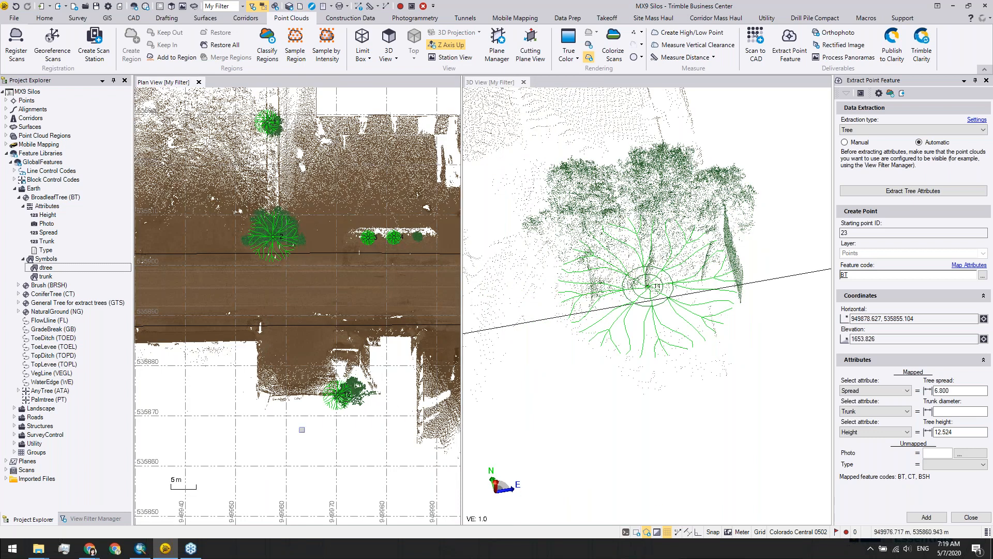
Step: Hide the High vegetation region, show the Poles and signs region, and view the poles along the road in 3D
scroll(584, 306, "down", 3)
middle_click_drag(515, 300, 562, 352)
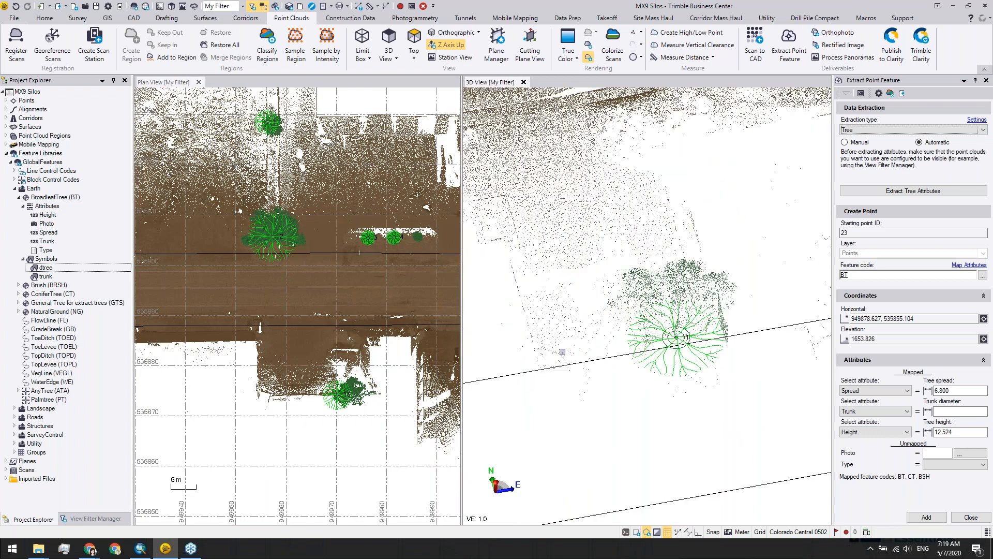
scroll(562, 352, "down", 5)
right_click_drag(600, 332, 590, 336)
left_click(94, 520)
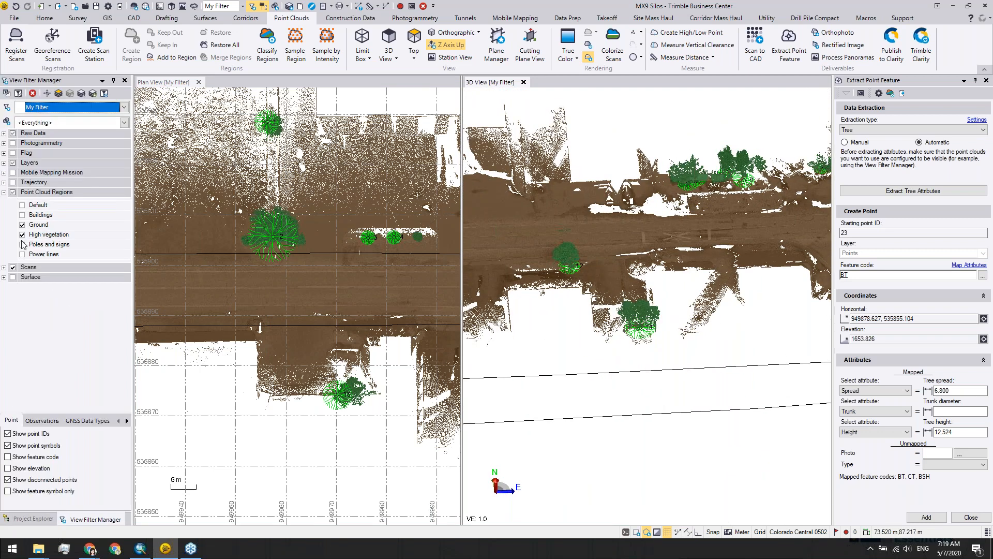
left_click(22, 235)
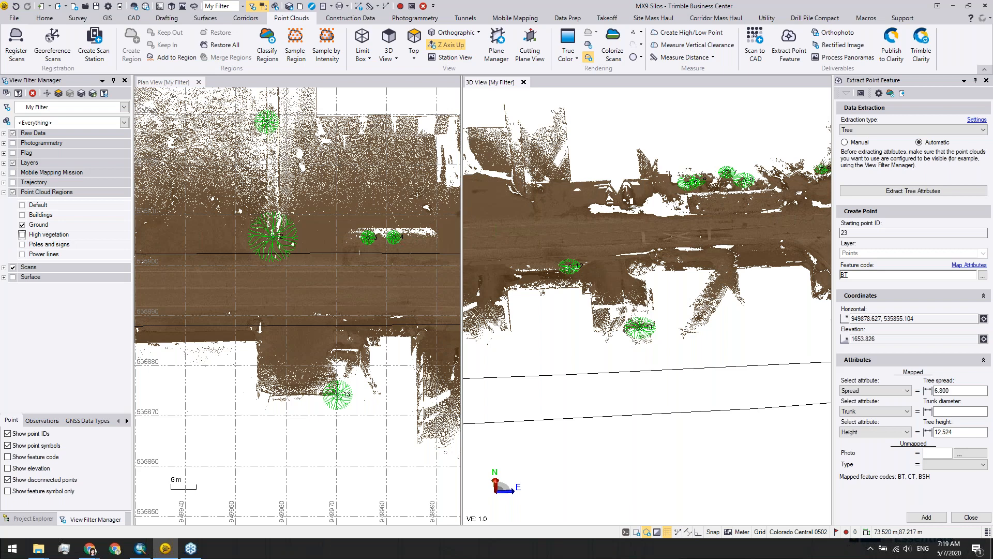
left_click(21, 244)
left_click_drag(628, 395, 574, 411)
scroll(699, 231, "up", 3)
middle_click_drag(716, 328, 733, 263)
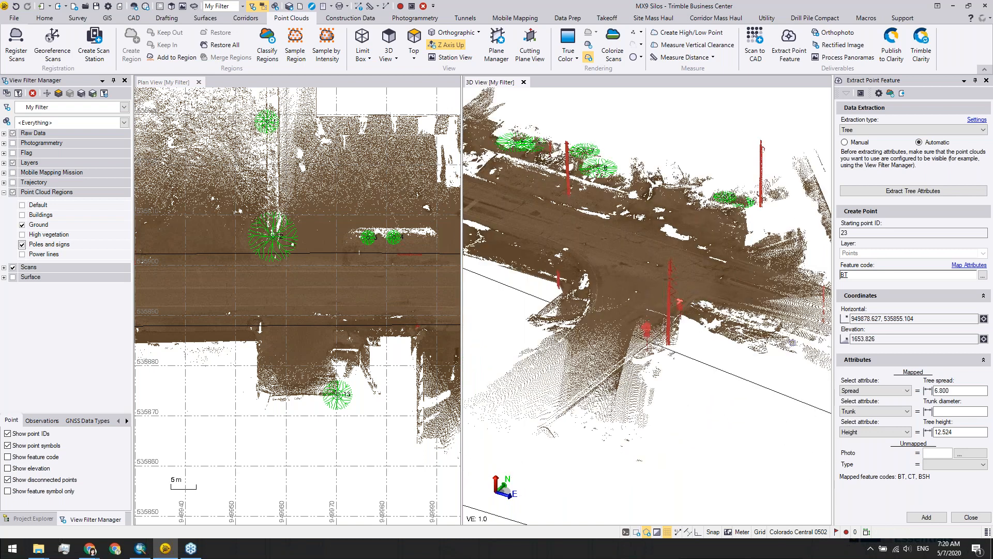
Step: Change the extraction type to Pole and set the minimum pole height for automatic extraction to 5 m
left_click(886, 129)
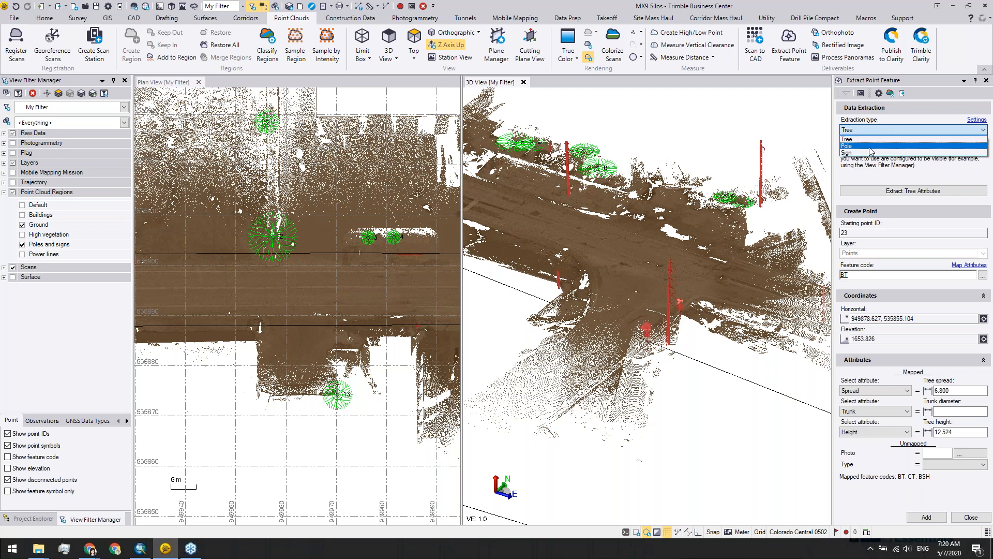
left_click(870, 147)
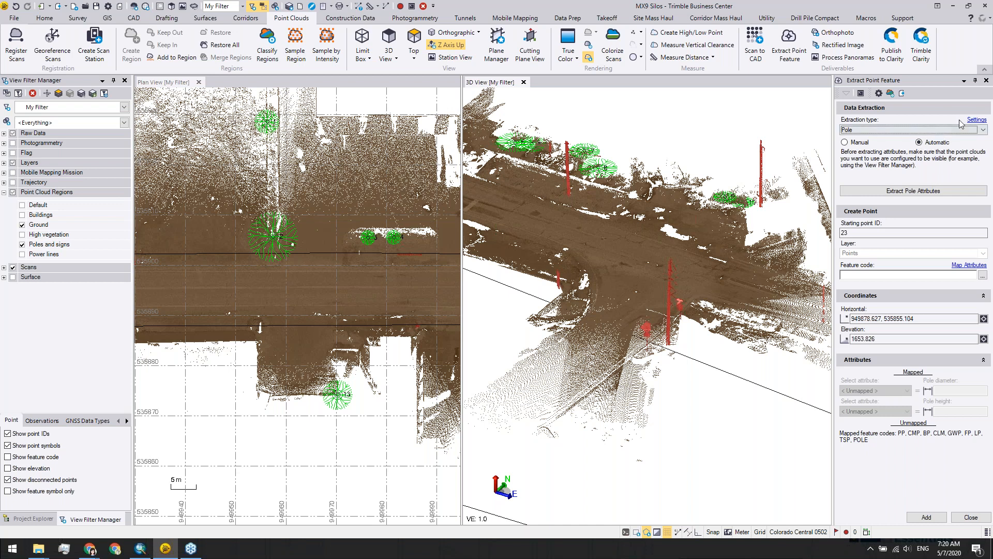
left_click(976, 121)
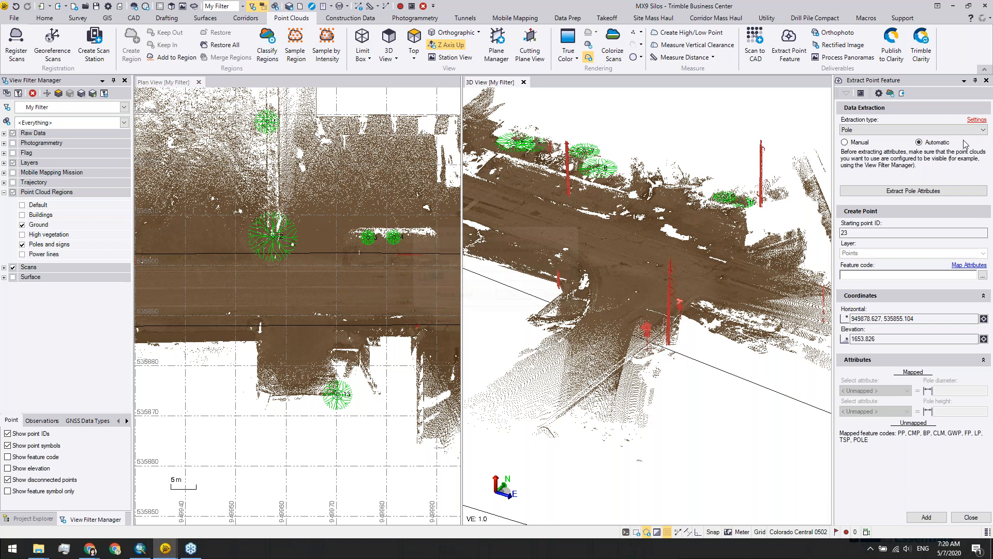
left_click_drag(497, 225, 571, 233)
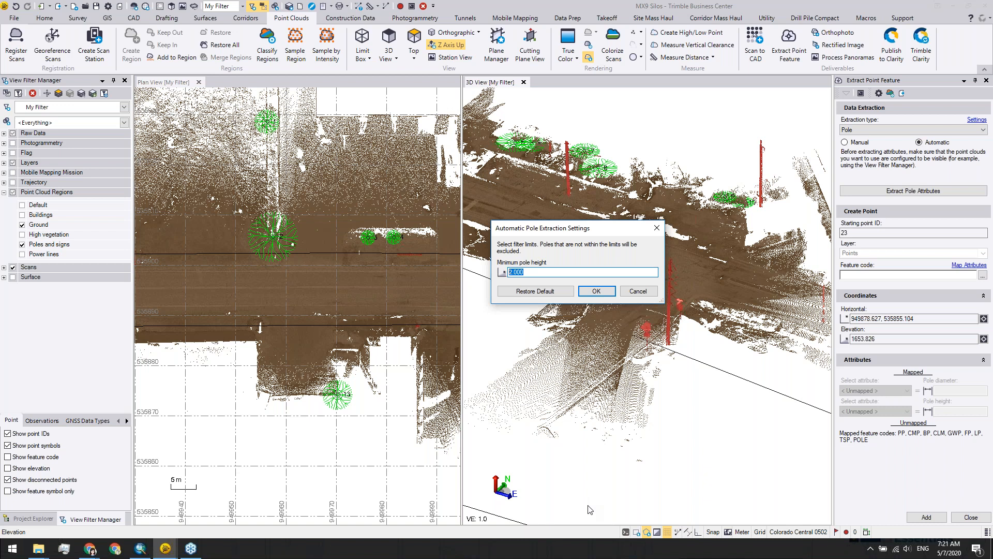
type("5m")
key("Tab")
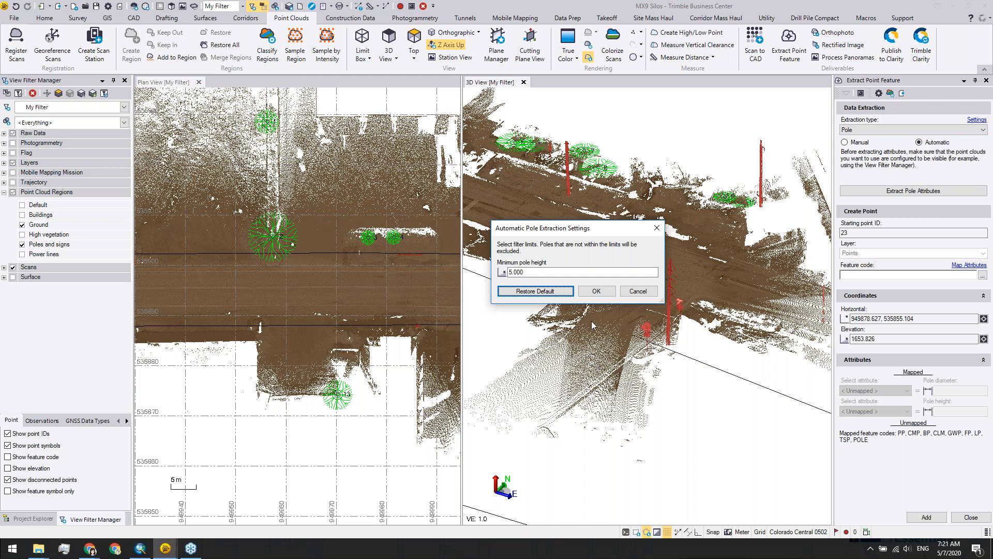
left_click(610, 295)
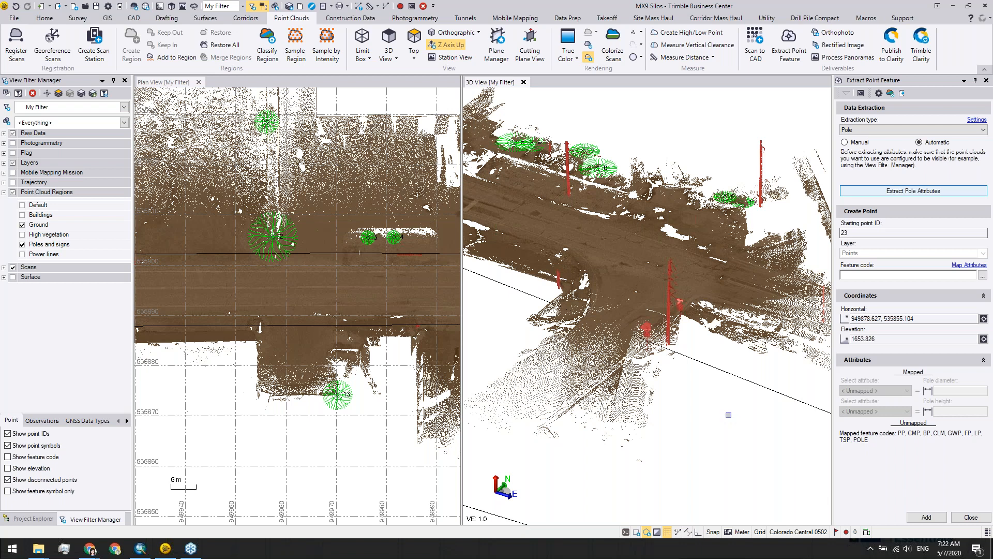
Step: Extract the pole attributes automatically and assign the feature code POLE to the poles
middle_click_drag(728, 415, 688, 426)
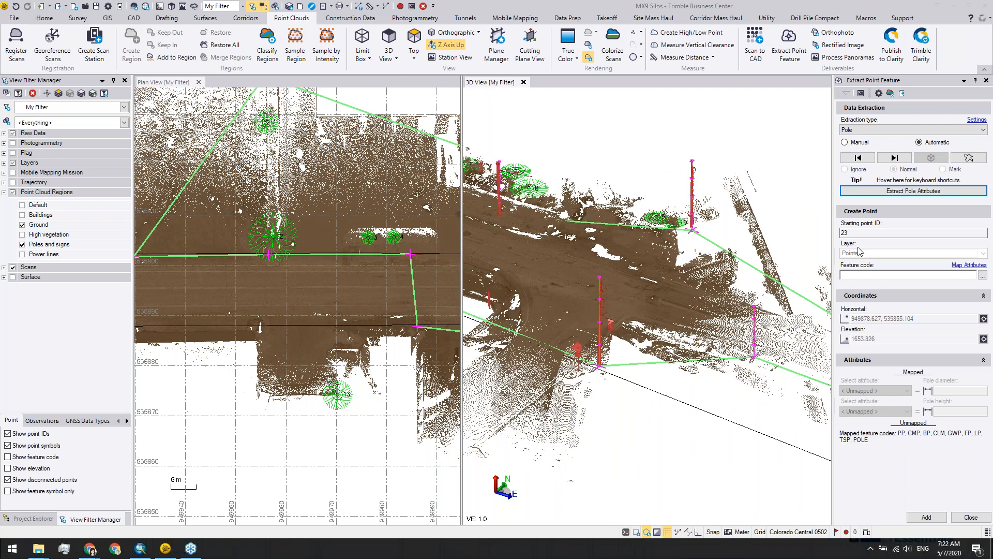
left_click(882, 273)
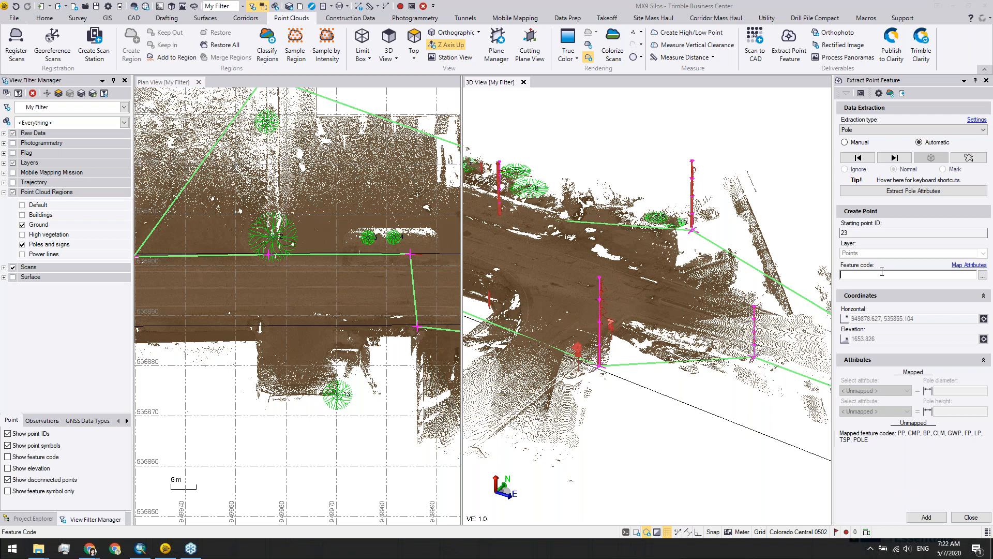
type("POLE")
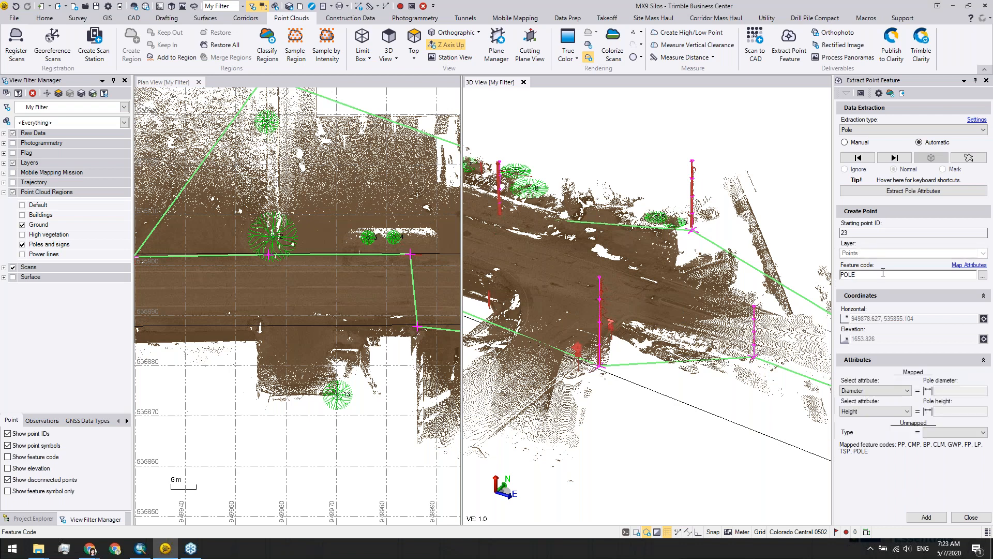
Step: Try setting the pole diameter and height mappings to Unmapped and map them to the Diameter and Height attributes again
left_click(908, 391)
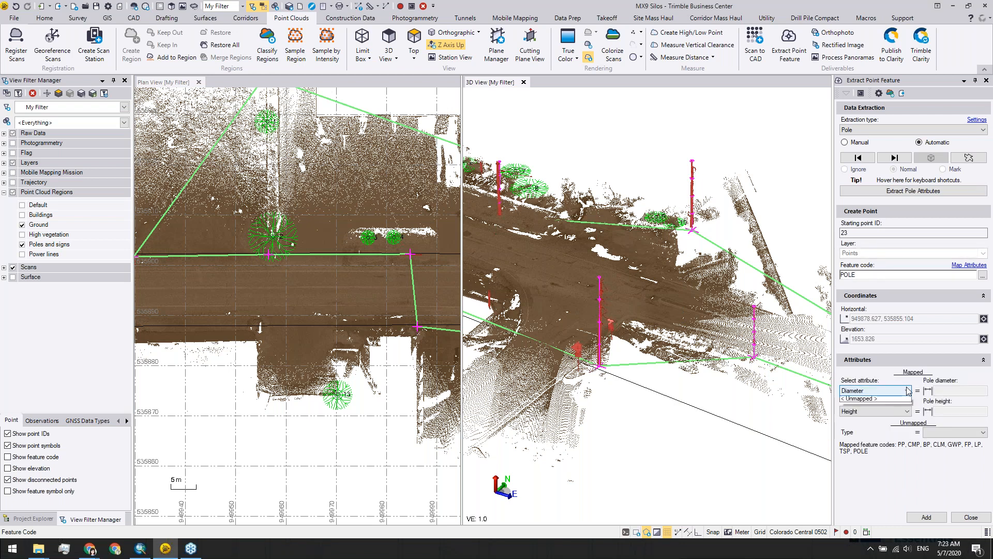
left_click(869, 398)
left_click(889, 414)
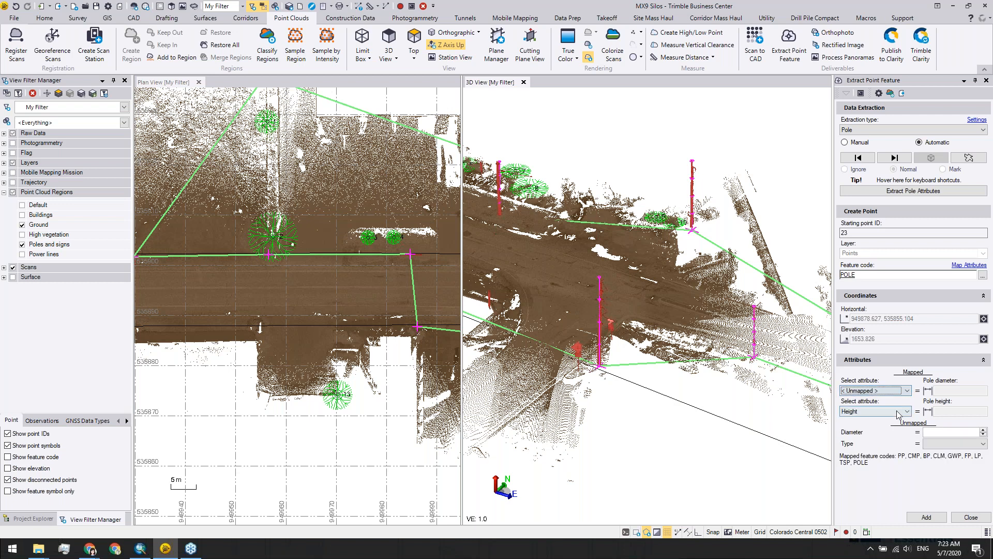
left_click(874, 448)
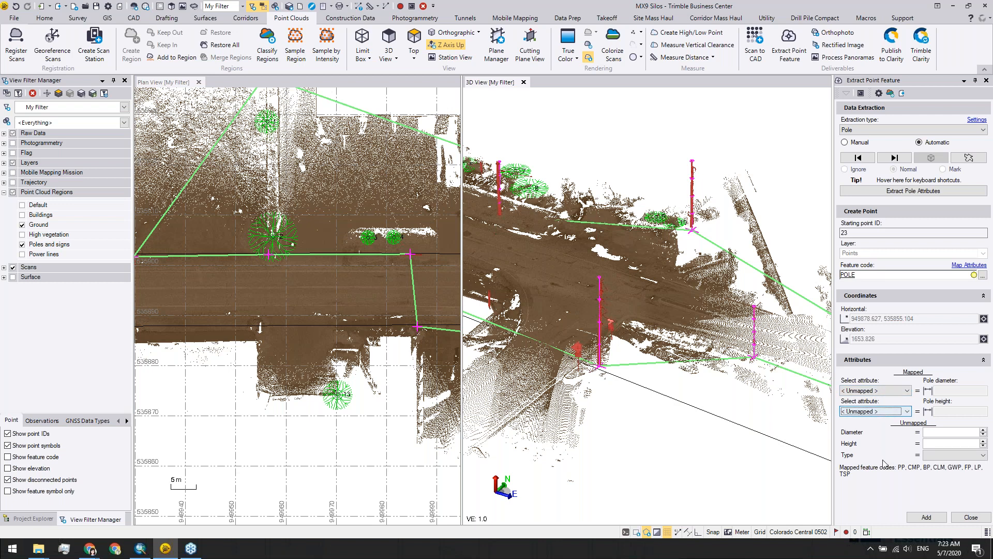
left_click(909, 390)
left_click(853, 407)
left_click(907, 411)
left_click(859, 420)
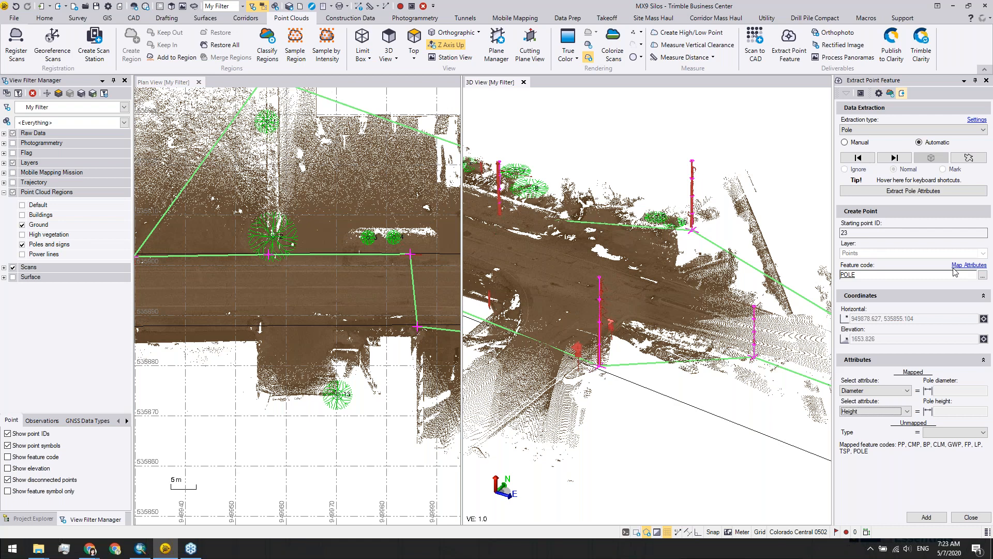
Step: Look at the Feature Extraction Attribute Map (.exl) exporter and return to the point feature extraction without exporting
left_click(955, 272)
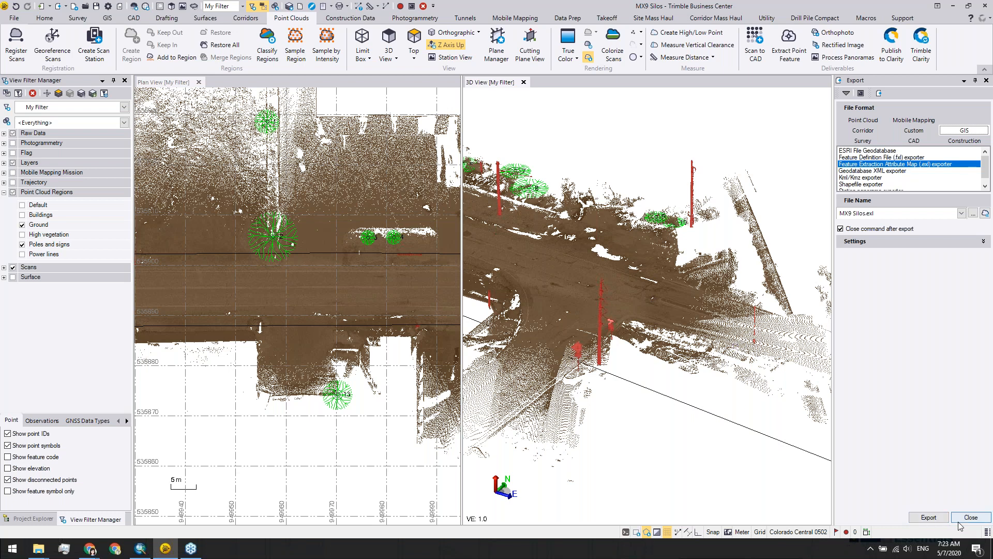
left_click(847, 93)
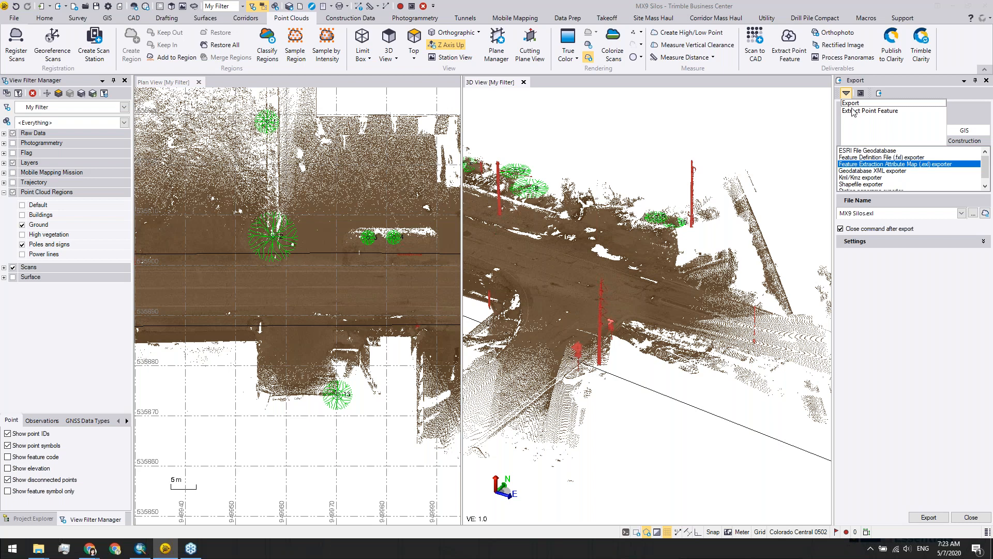
left_click(853, 111)
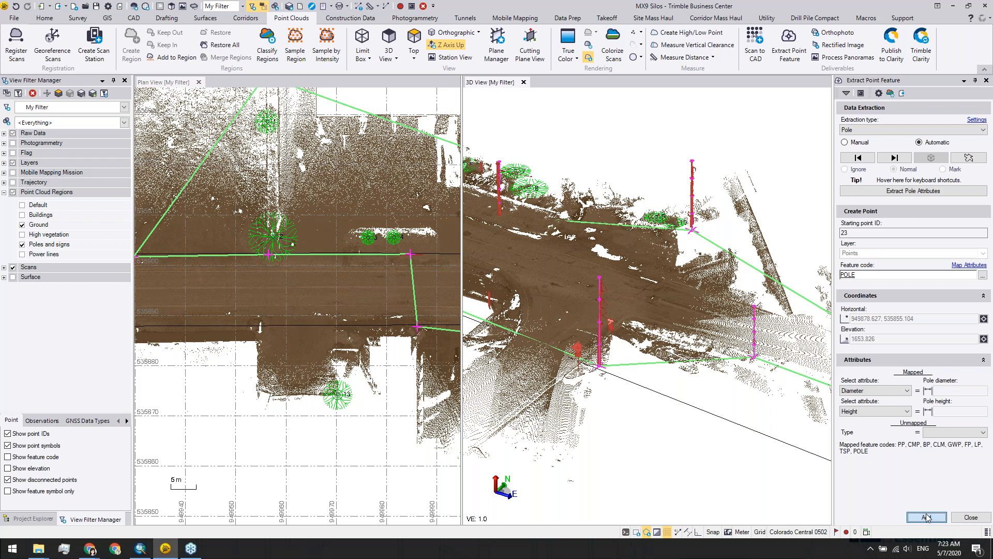
Step: Create the extracted poles as points with the POLE feature code, and switch the extraction to Sign in manual mode
left_click(926, 518)
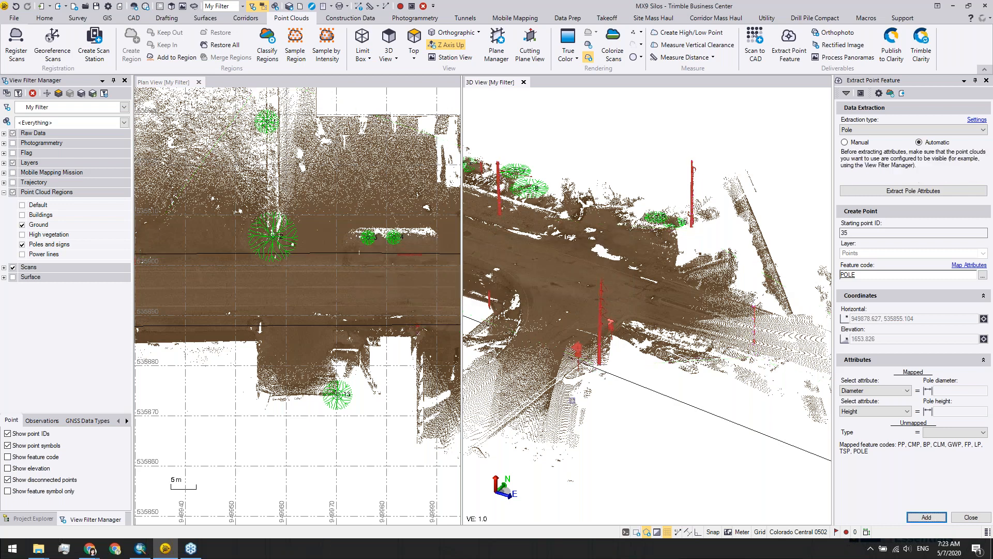
left_click(910, 130)
left_click(848, 147)
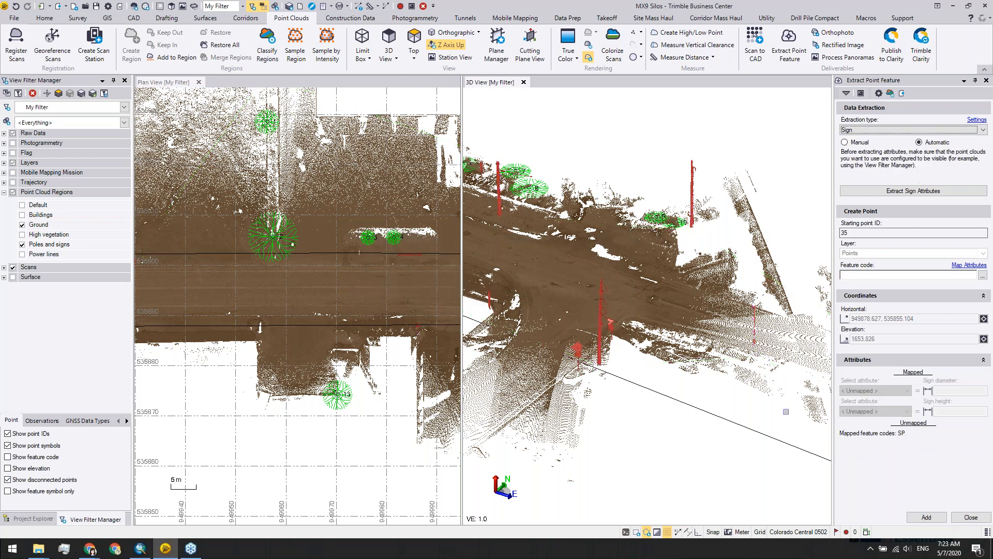
left_click(846, 142)
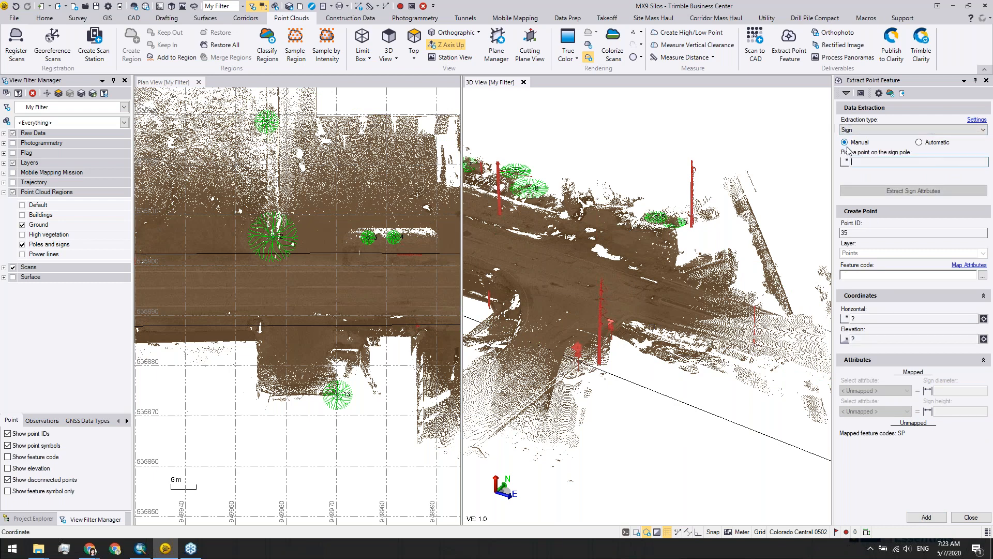
Step: Bring the signs beside the road into close view in 3D and set the point cloud point size to Medium
scroll(611, 321, "up", 5)
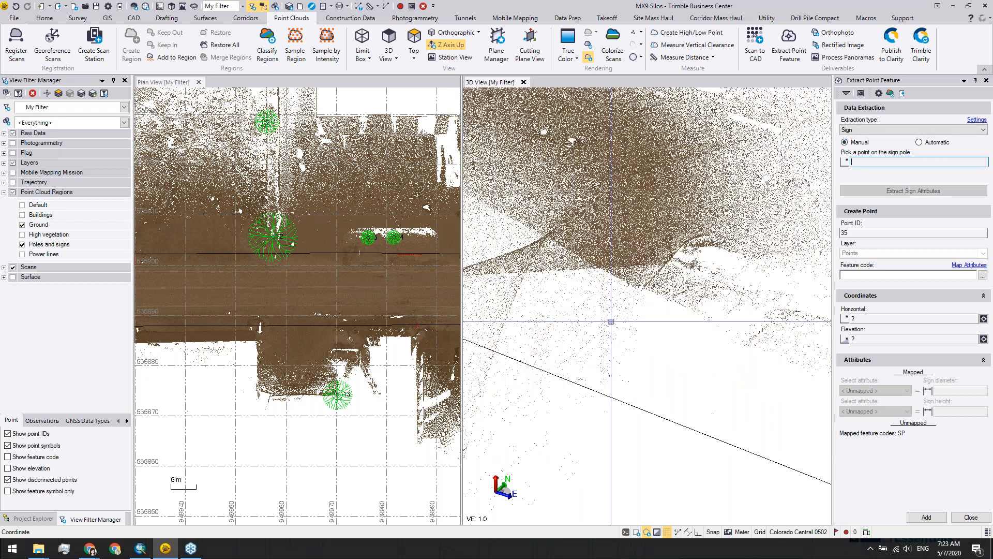
scroll(627, 358, "down", 2)
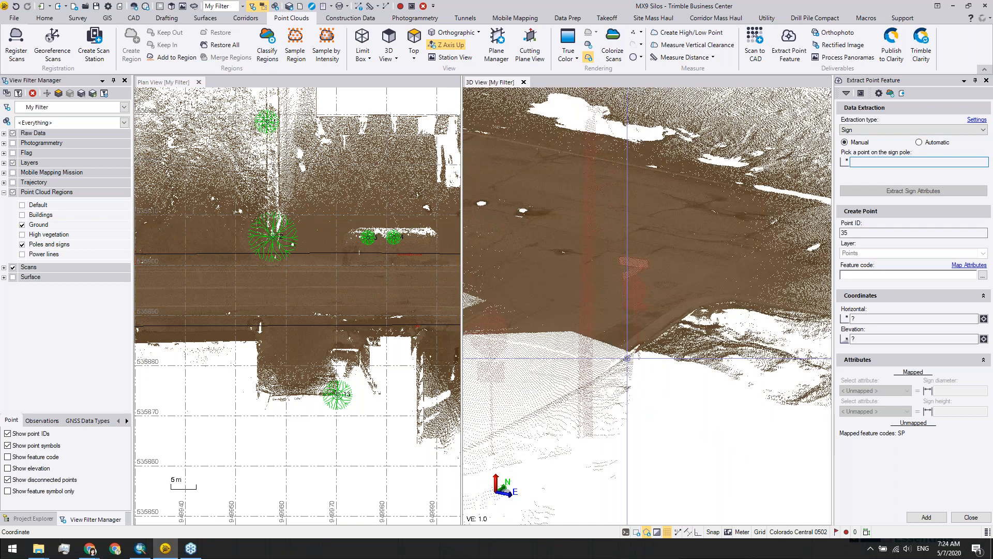
scroll(640, 270, "up", 1)
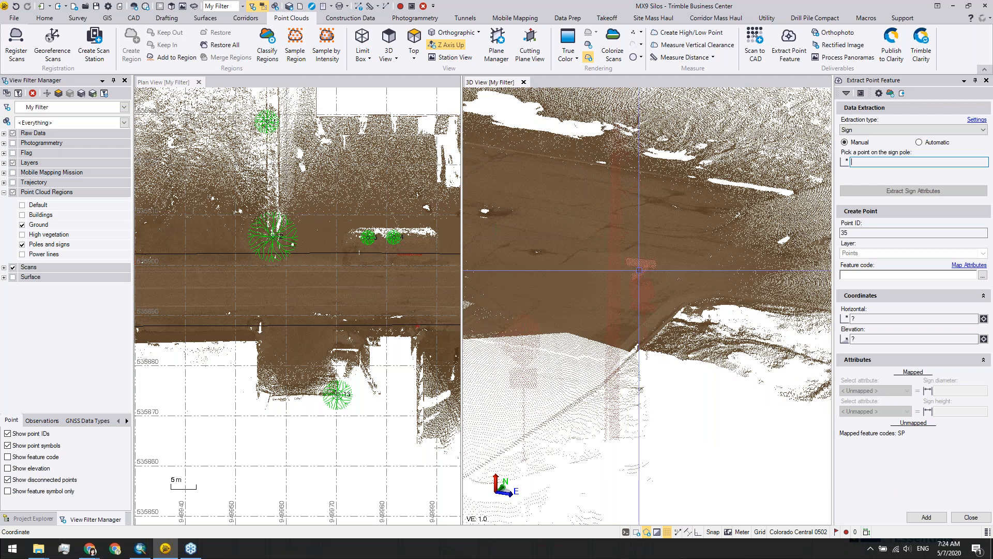
left_click(636, 32)
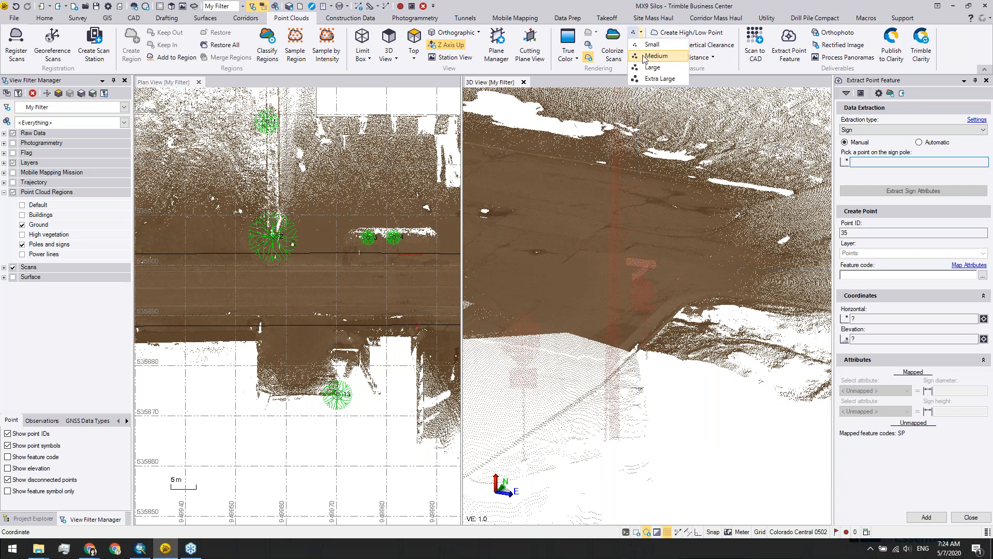
left_click(655, 56)
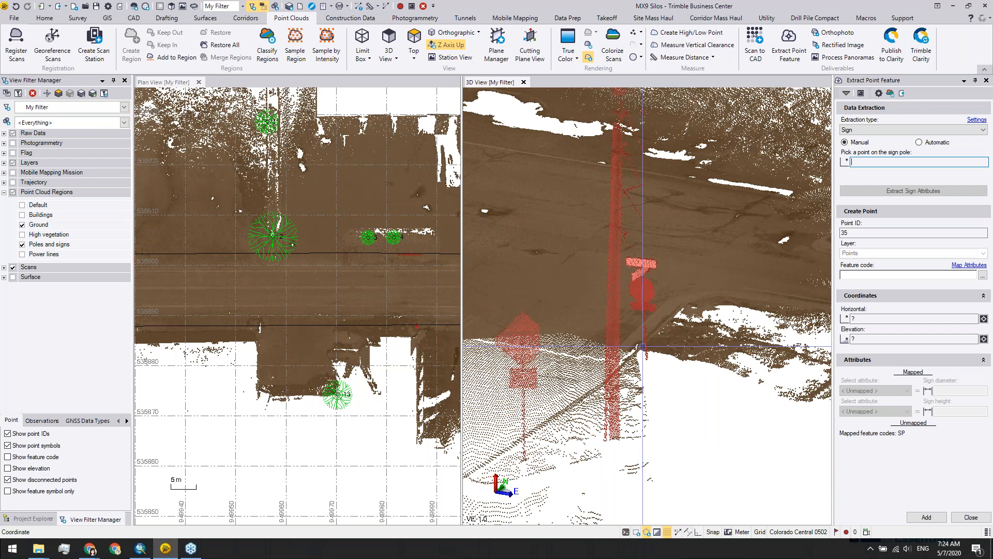
Step: Pick a point on the pole of the roadside sign near the curb corner and extract its sign attributes
scroll(643, 346, "up", 3)
right_click_drag(644, 341, 672, 353)
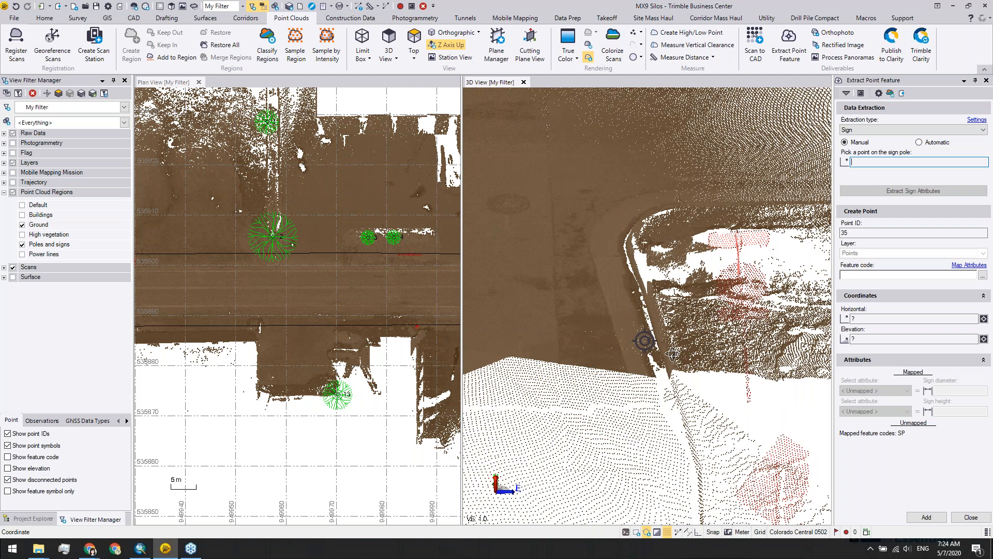
right_click_drag(672, 354, 612, 313)
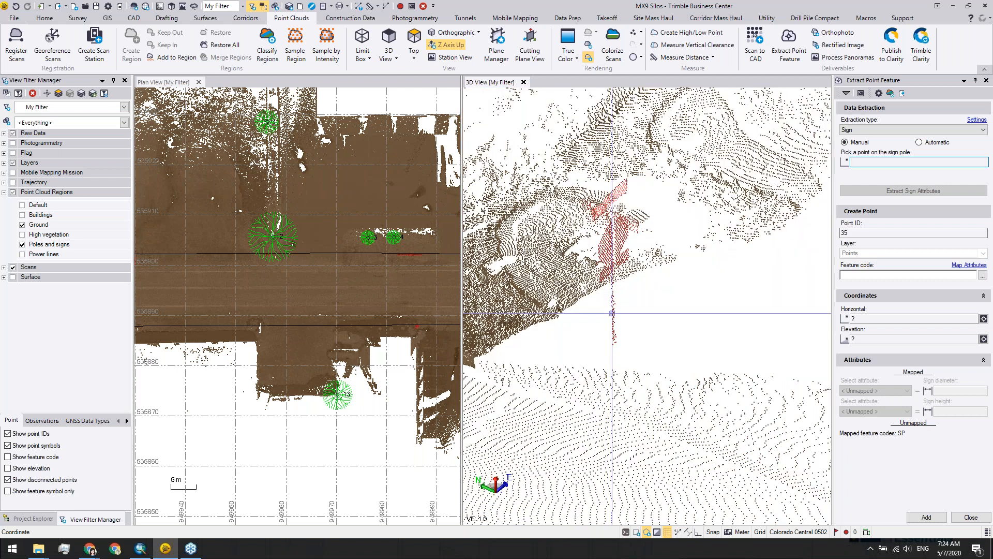
left_click(612, 313)
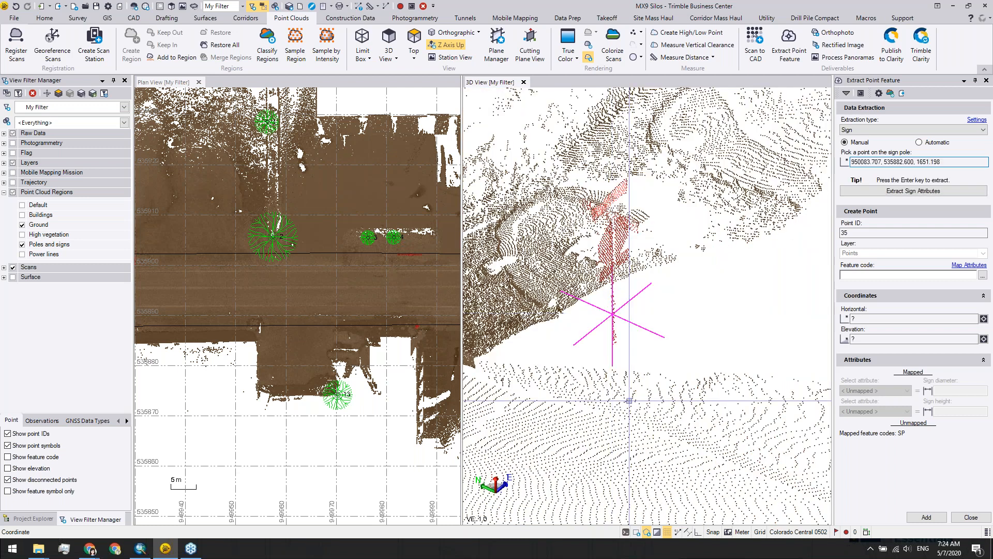
left_click(907, 192)
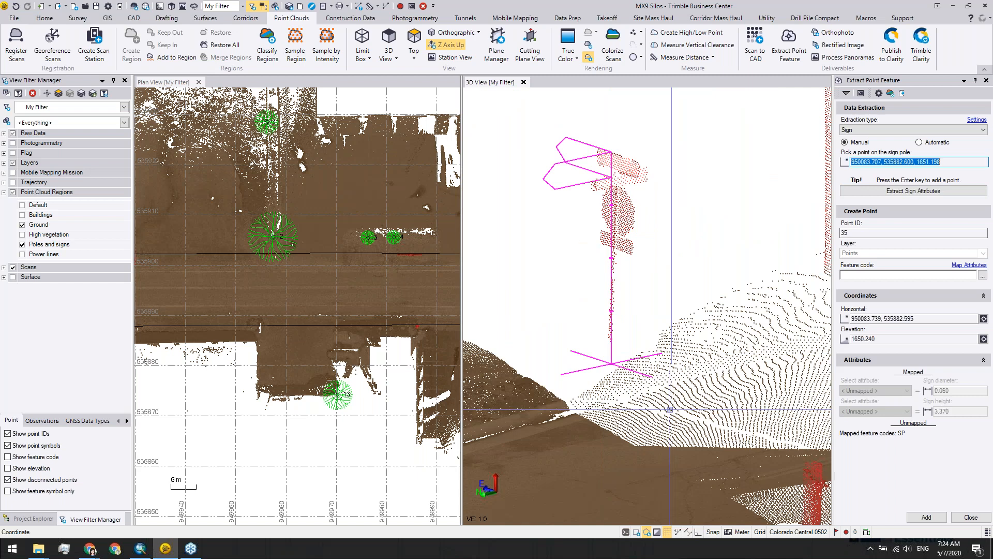
middle_click_drag(671, 408, 704, 352)
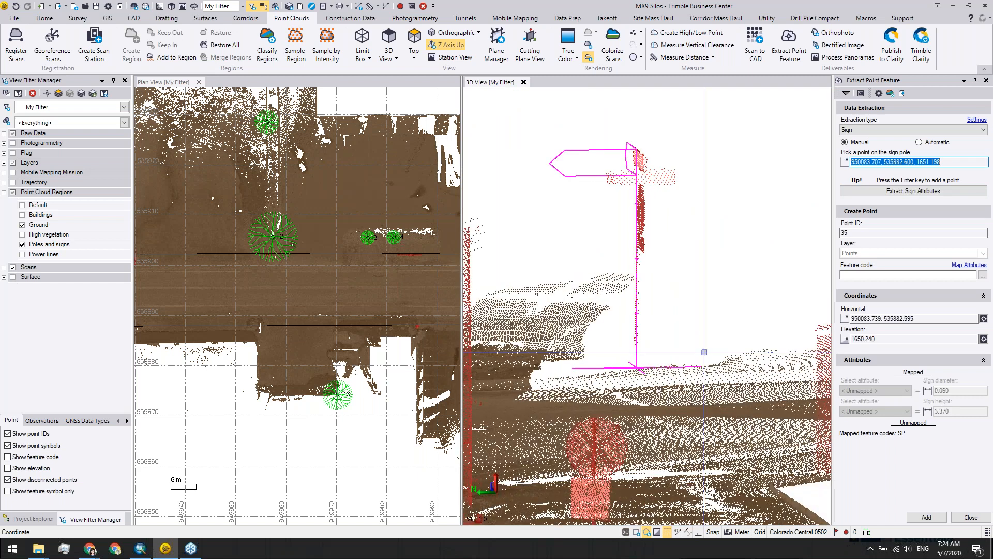
Step: Assign the POLE feature code to the sign point and map sign diameter and sign height to the Diameter and Height attributes
left_click(874, 276)
type("POLE")
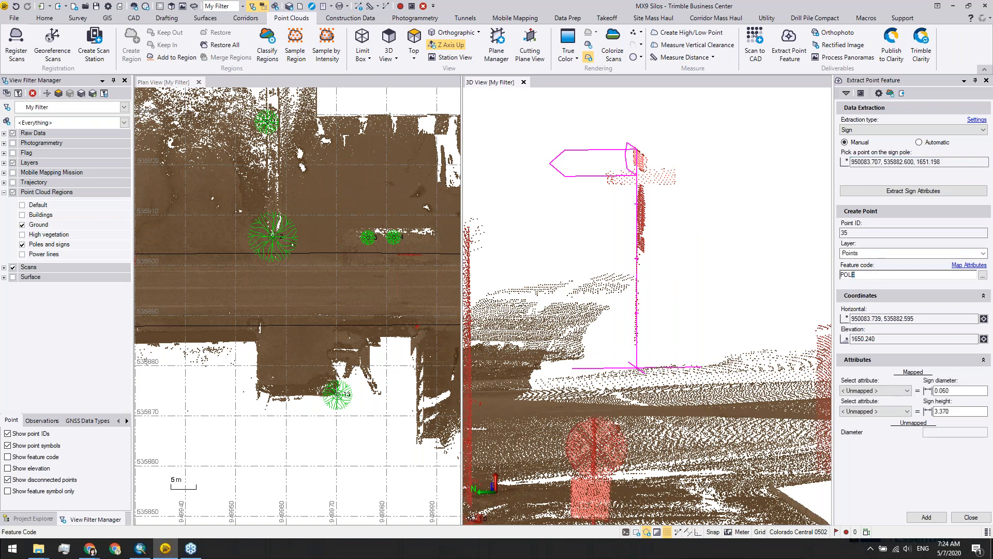
left_click(903, 396)
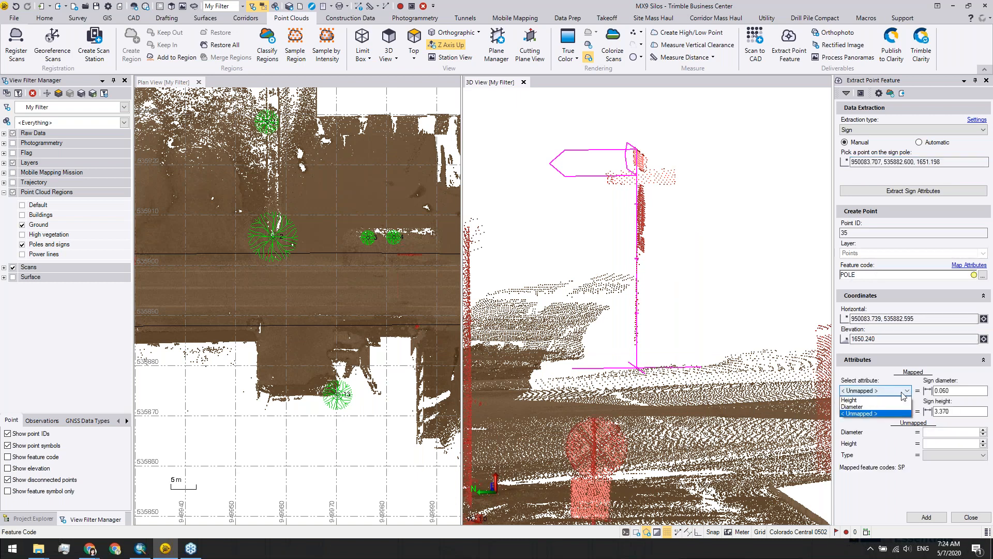
left_click(879, 406)
left_click(905, 411)
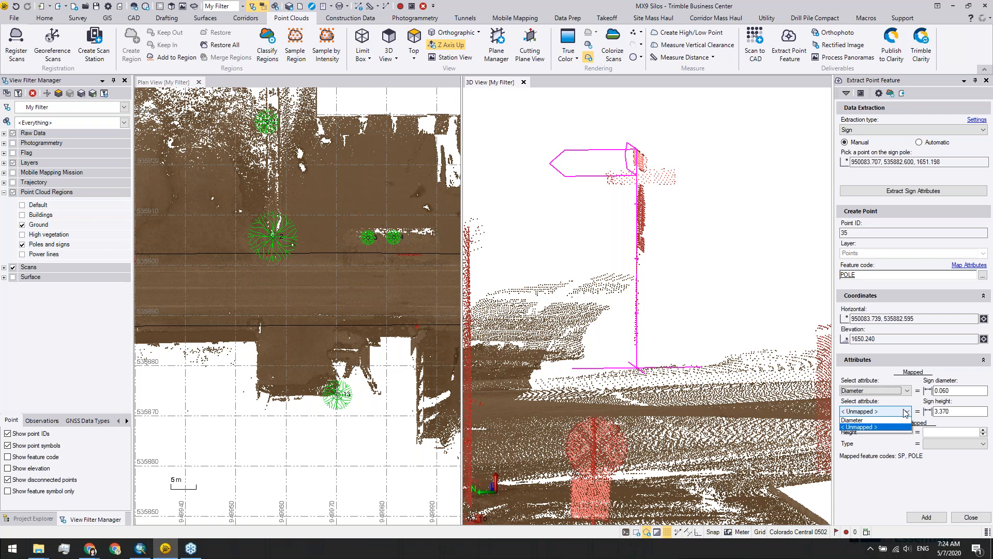
left_click(870, 433)
Step: Set the Type attribute to Sign Post and add the extracted sign as a point
left_click(982, 432)
left_click(942, 440)
left_click(926, 517)
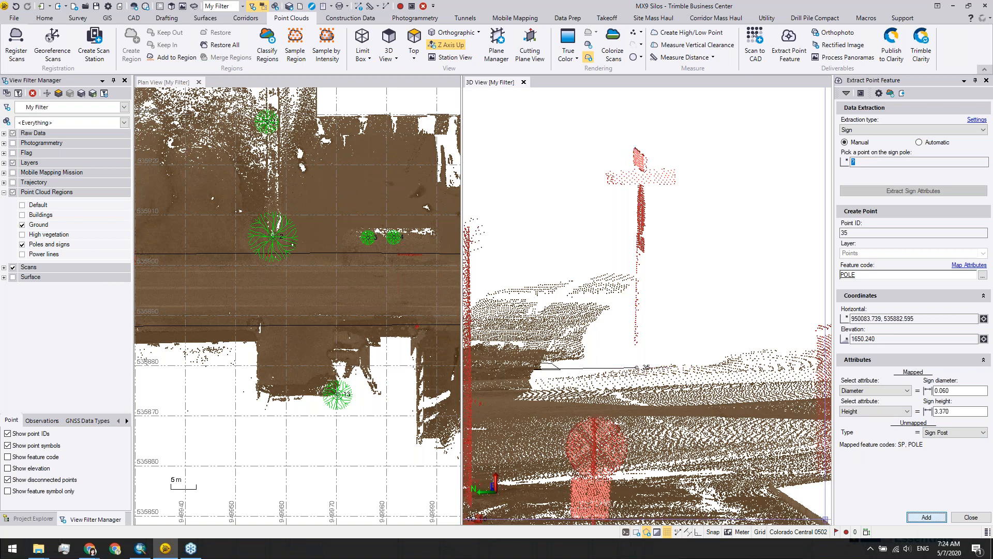
left_click(923, 518)
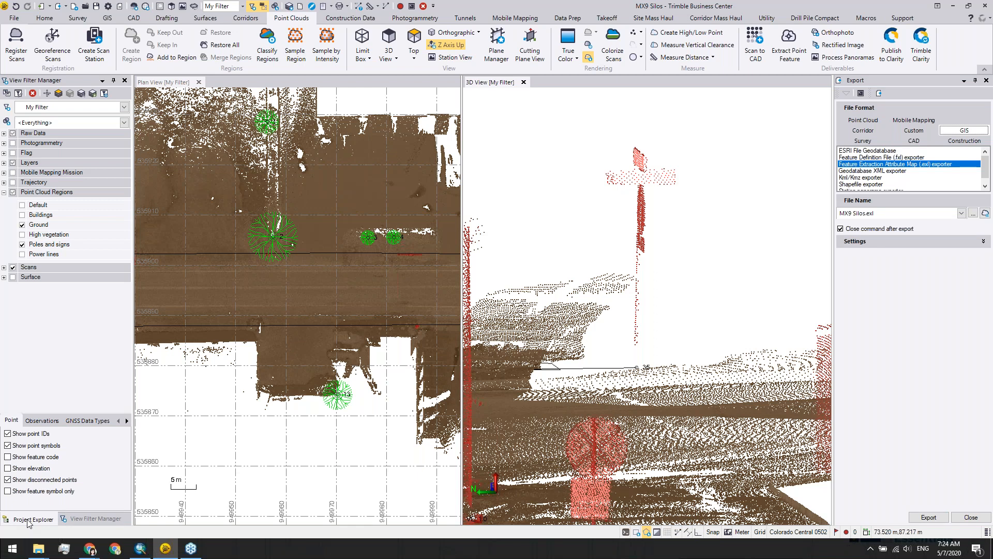
Step: Select points 24 to 34 in the project's point list and set their Type attribute to Power Pole
left_click(30, 519)
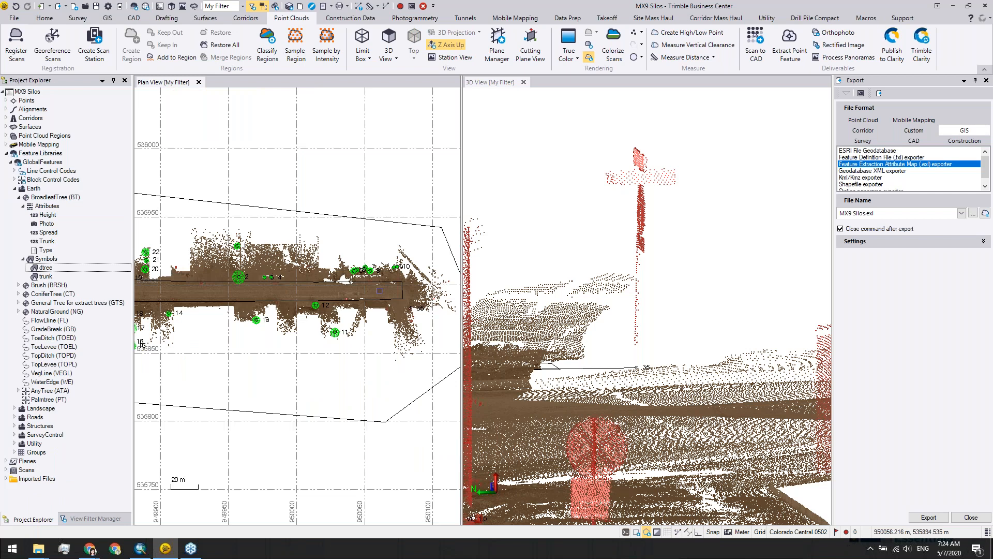
scroll(392, 307, "up", 6)
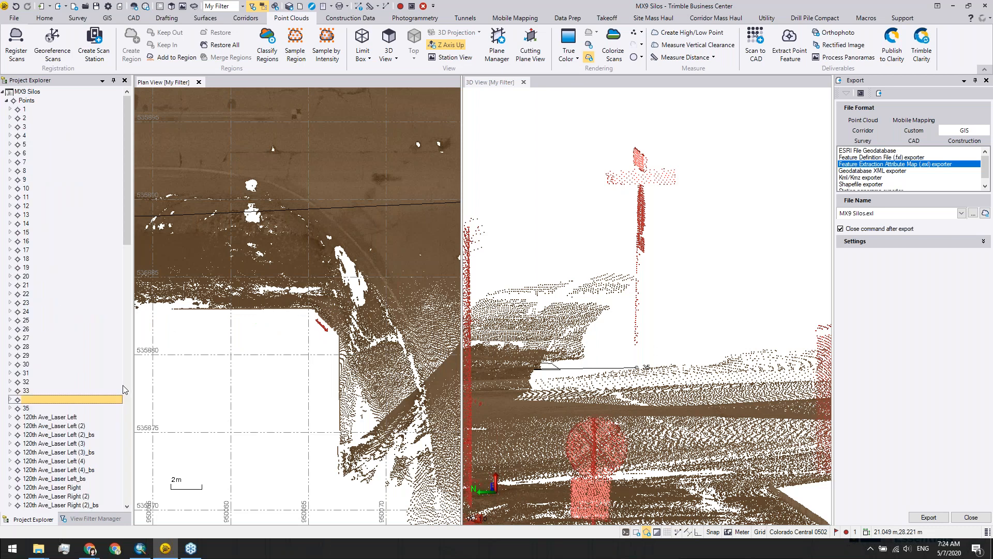
left_click(25, 312, "shift")
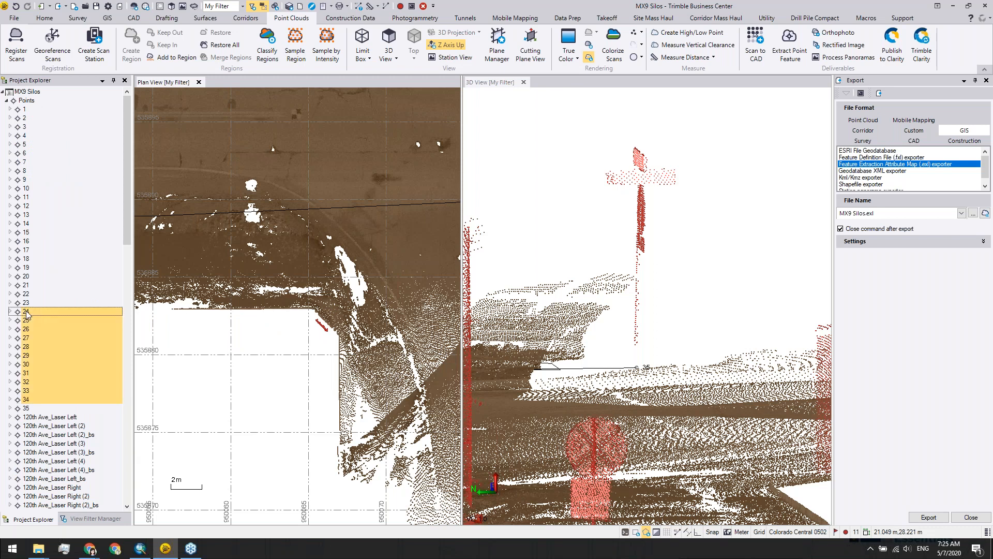
key("F11")
left_click(246, 363)
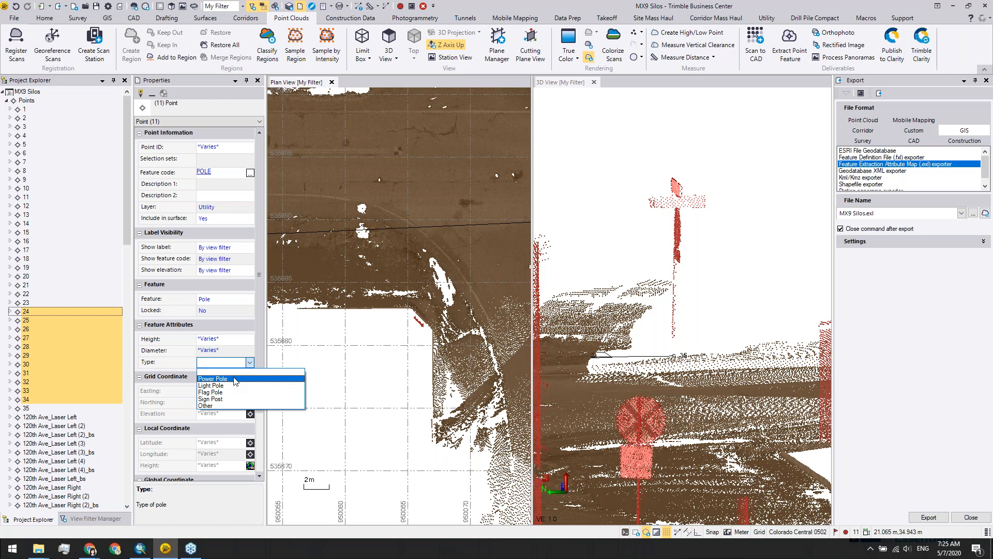
left_click(234, 378)
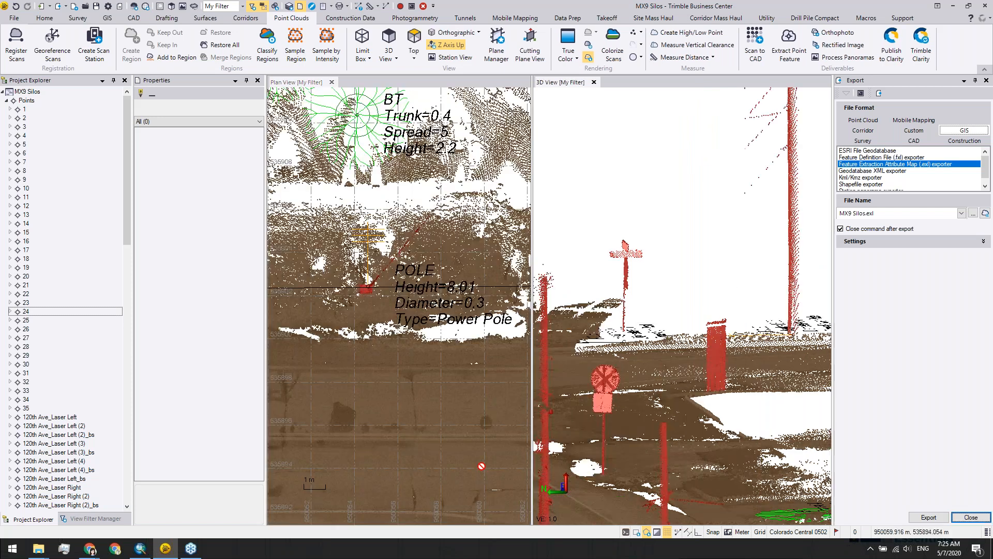
Step: Close the Export command and render the point clouds with Color-Coded Intensity
left_click(972, 518)
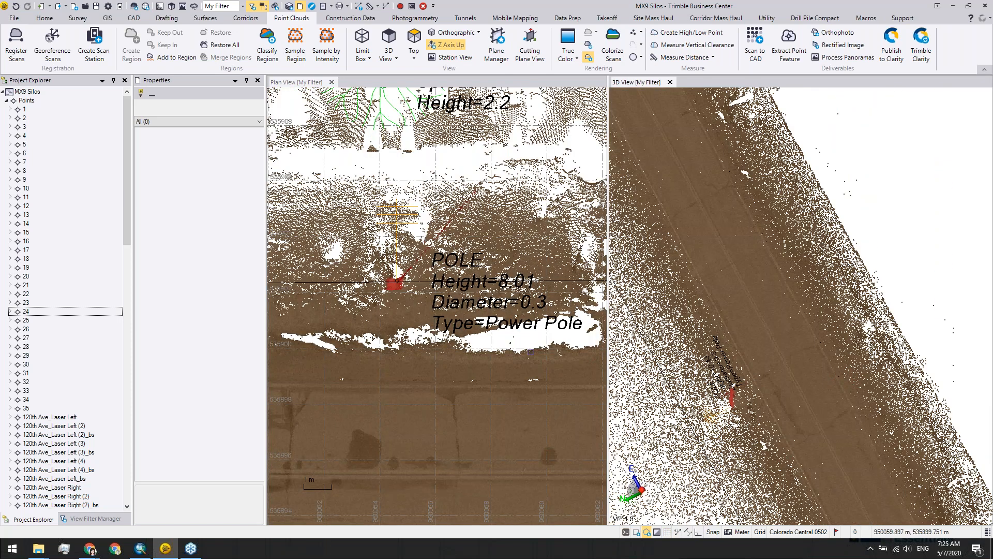
scroll(531, 352, "down", 5)
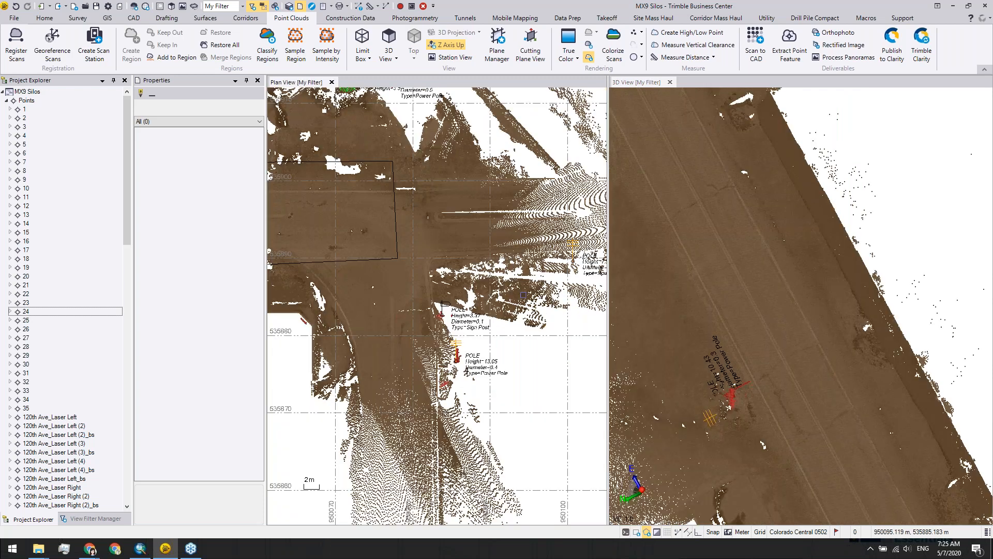
scroll(401, 284, "up", 4)
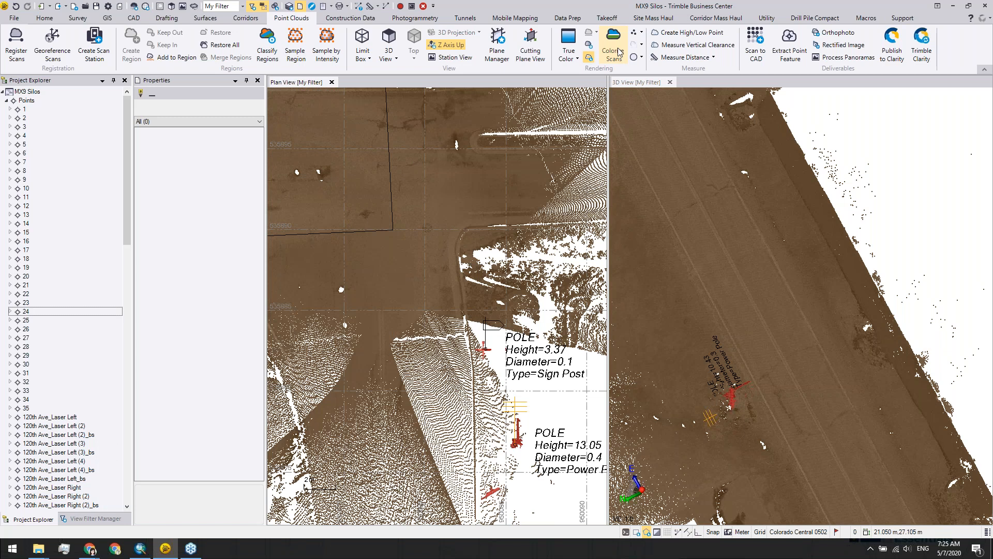
left_click(571, 55)
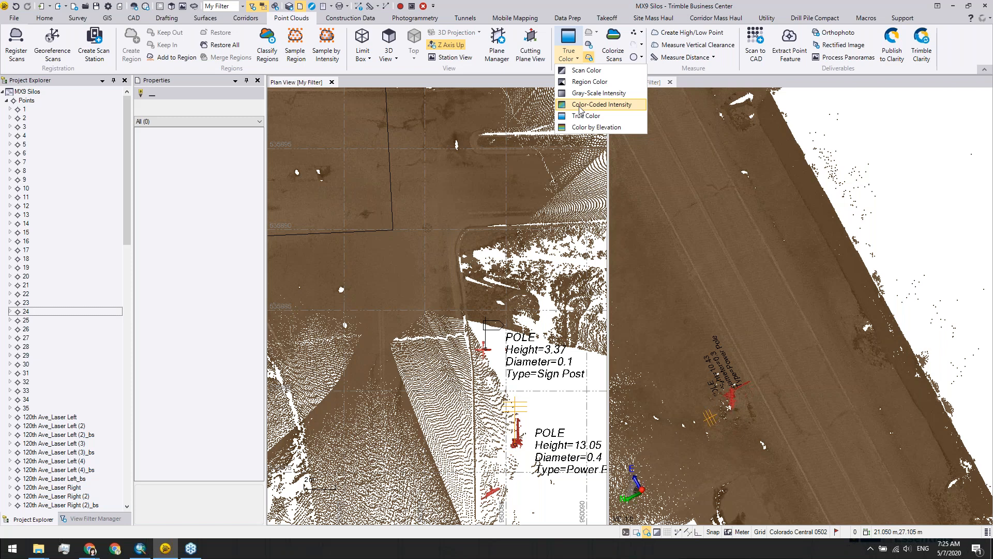
left_click(581, 106)
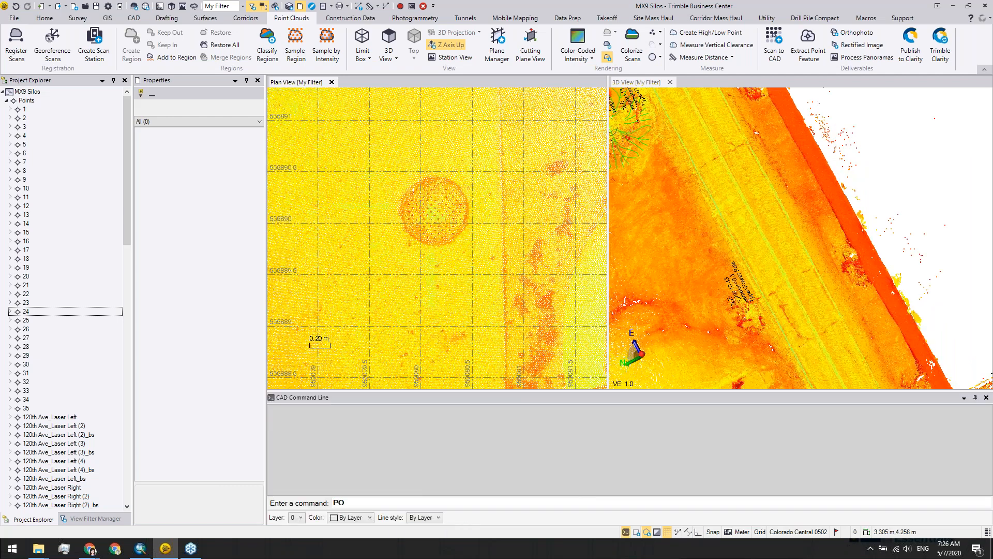
Step: Create point 100 with feature code SMH at the center of the manhole in the plan view, accepting the proposed elevation
type("PO")
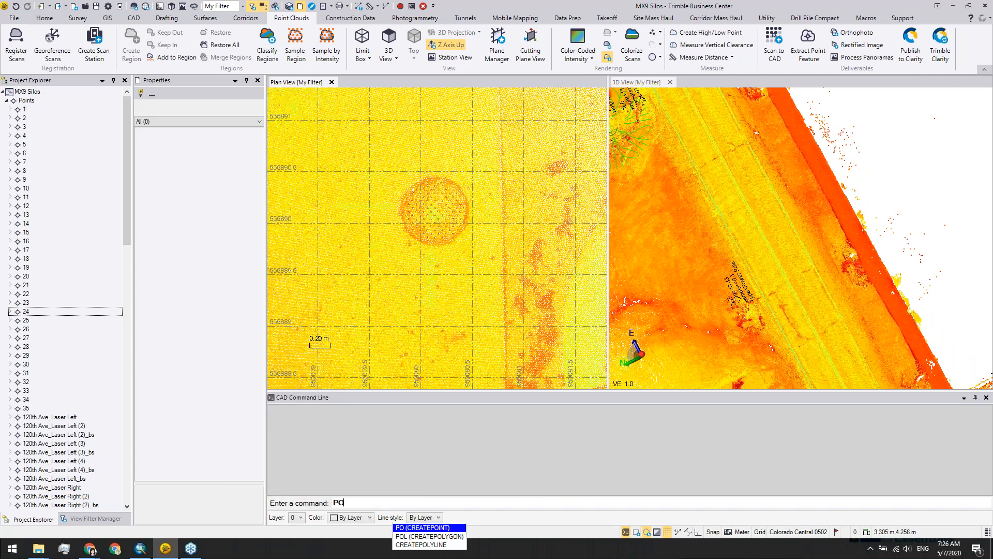
key("Return")
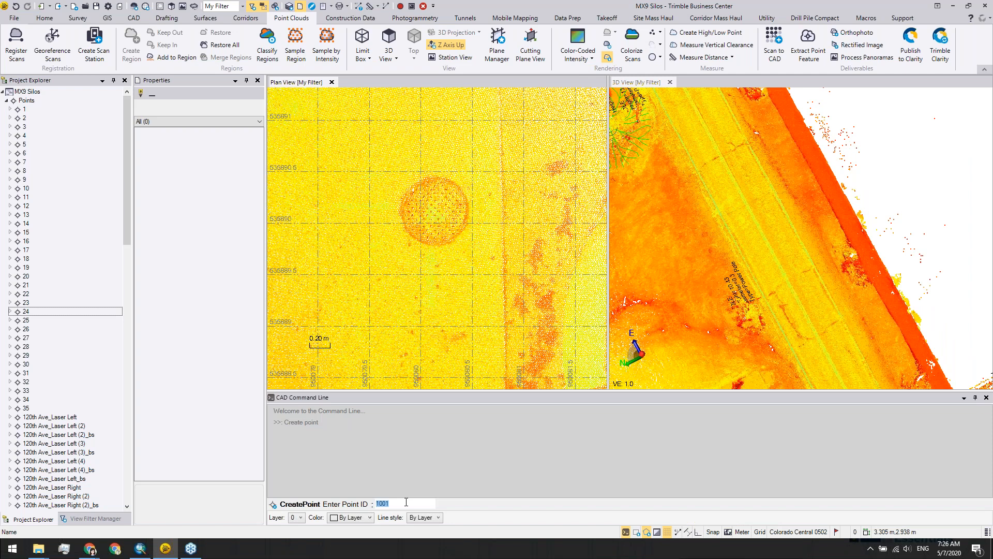
type("100")
key("Return")
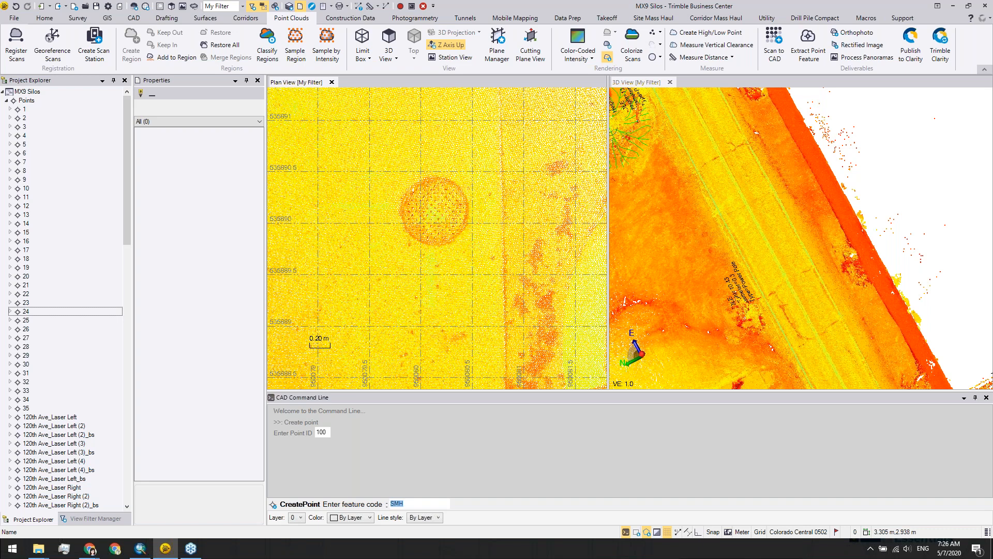
type("SMH")
key("Return")
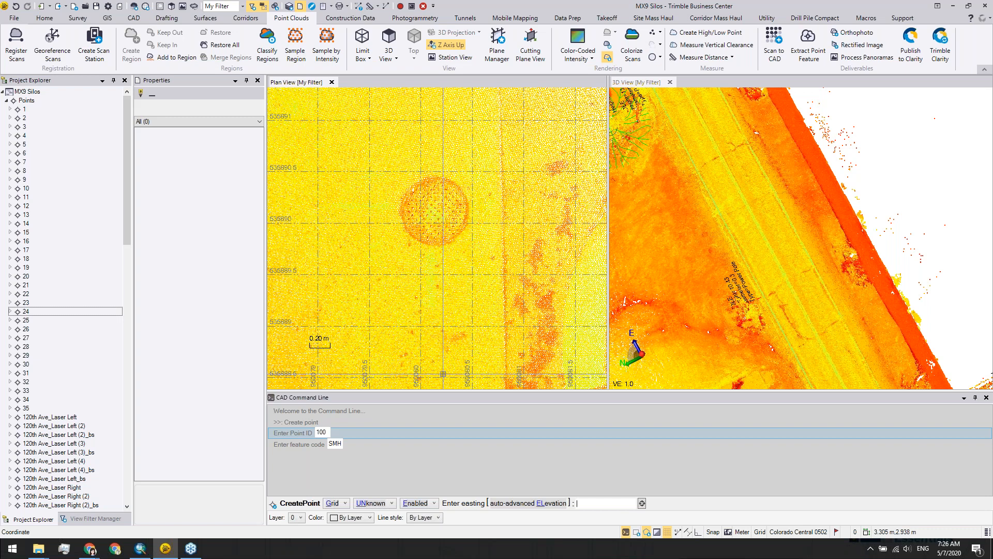
left_click(430, 207)
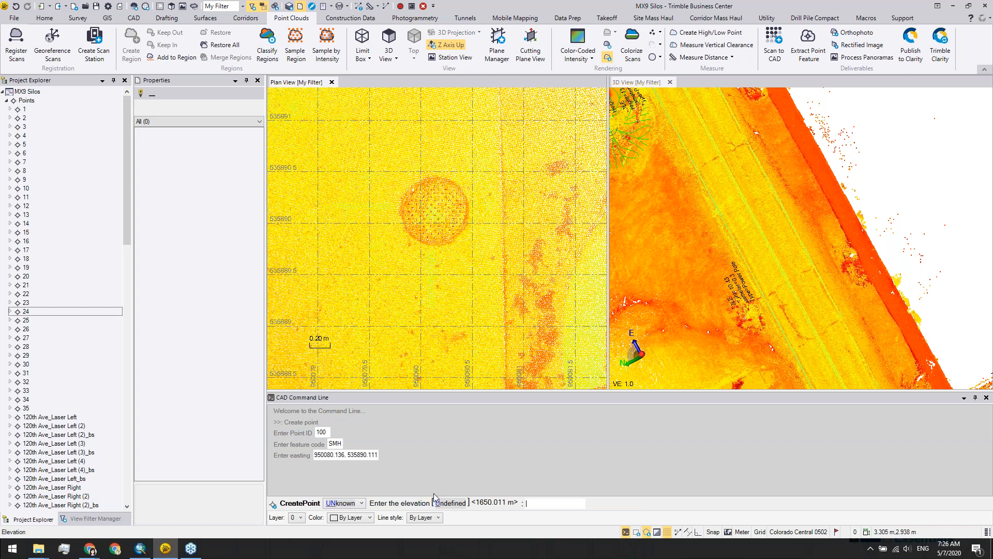
key("Return")
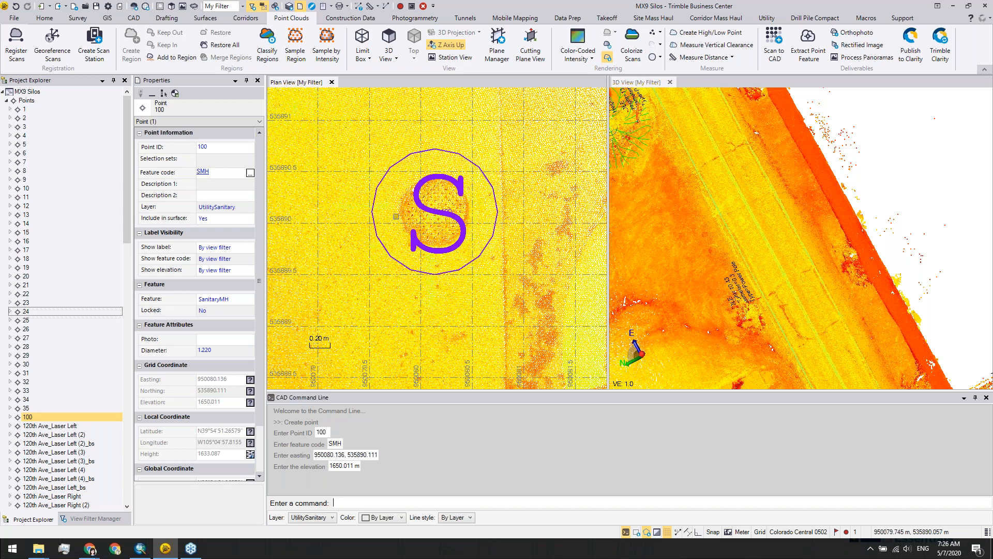
Step: Measure the distance across the manhole cover and set point 100's Diameter attribute to 0.681
left_click(370, 7)
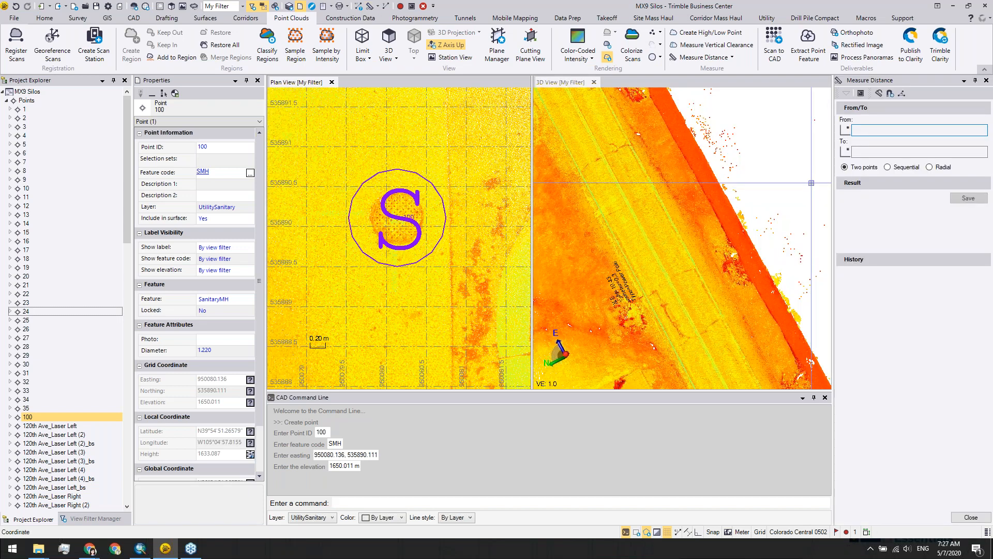
left_click(365, 212)
scroll(420, 213, "up", 2)
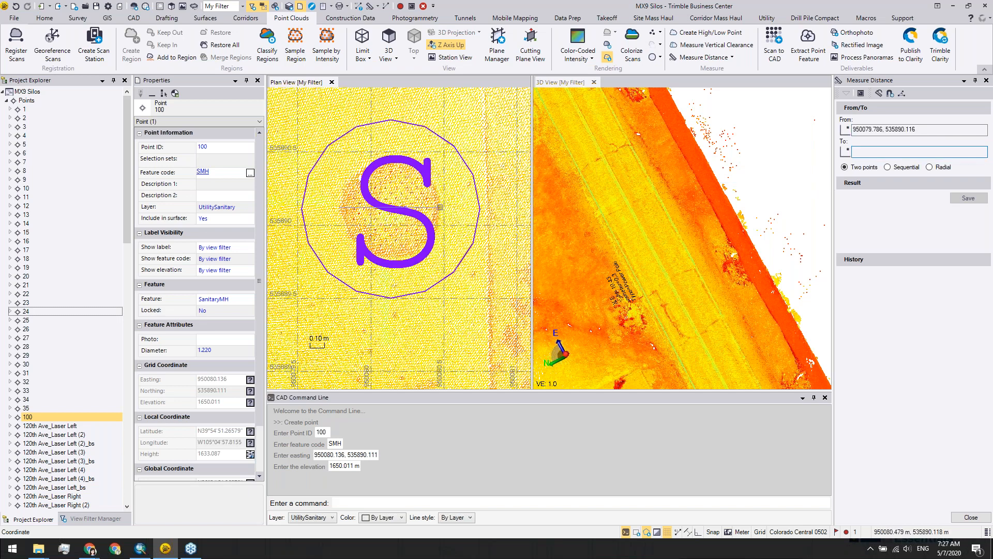
left_click(440, 207)
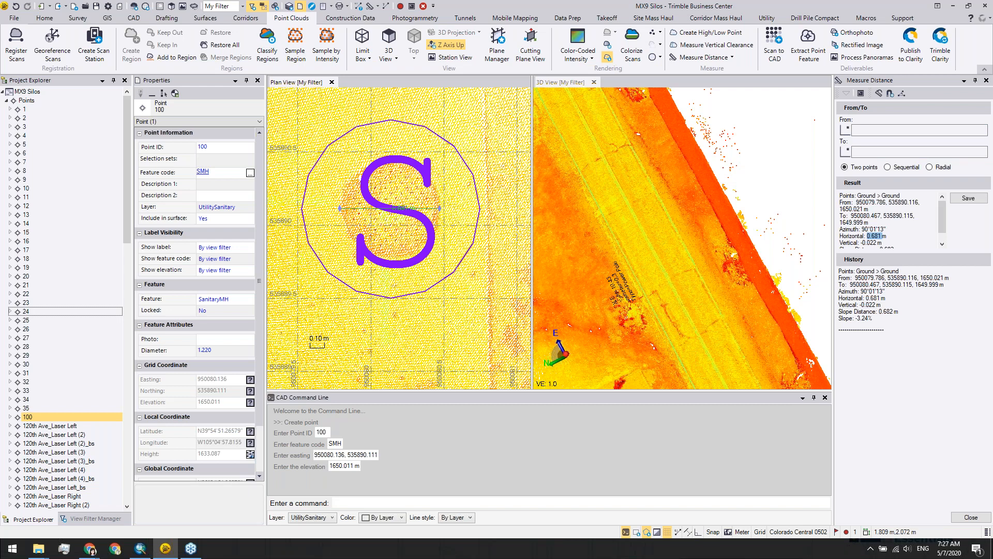
left_click(225, 350)
type("0.681")
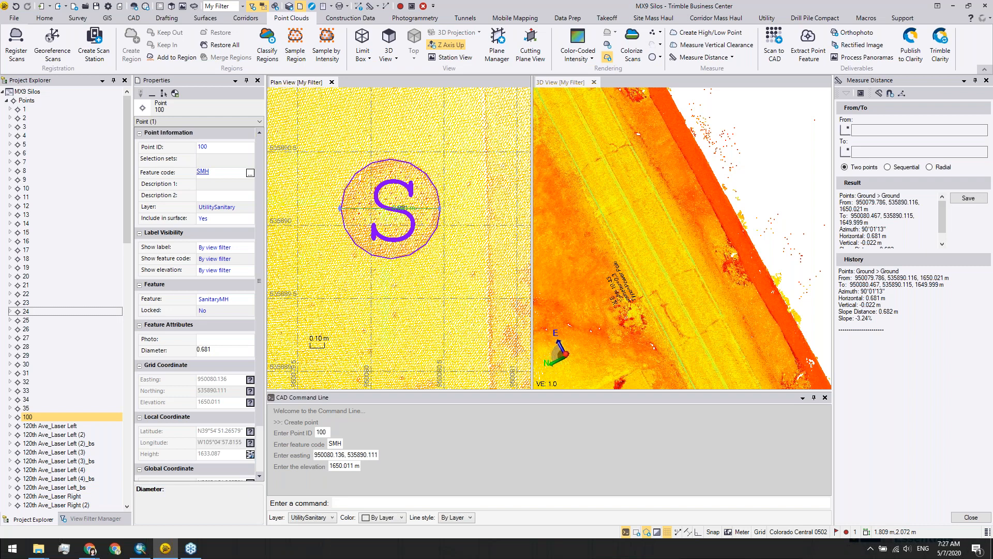
key("Escape")
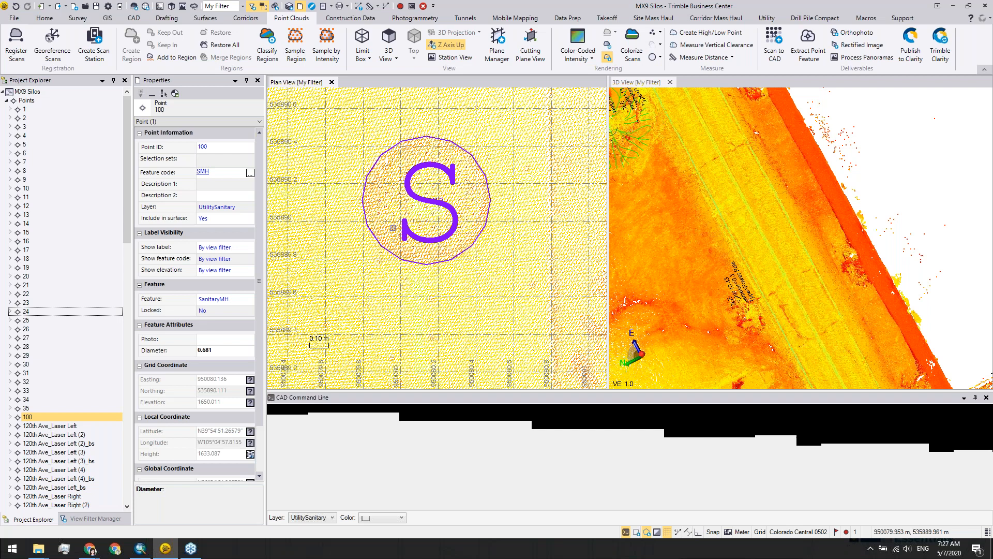
Step: Draw a linestring about 198 m long along the middle of the road in the plan view, accepting the proposed elevation at each vertex
scroll(393, 228, "down", 4)
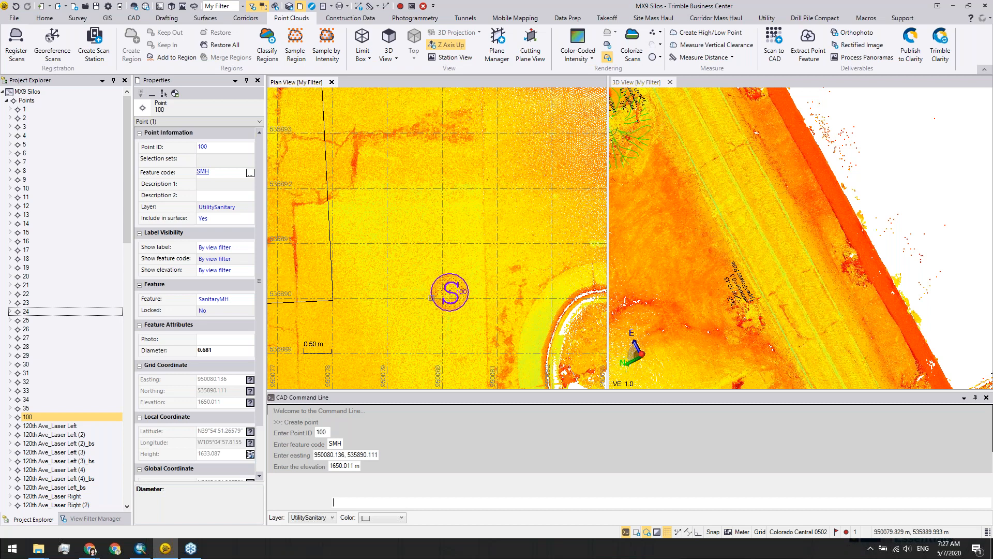
scroll(431, 299, "down", 5)
middle_click_drag(376, 260, 455, 390)
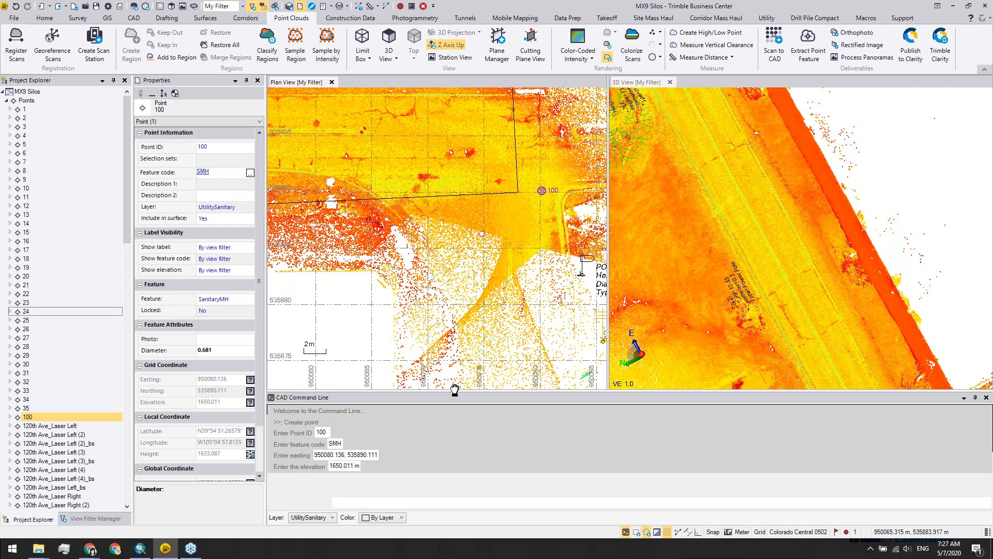
middle_click_drag(454, 391, 459, 470)
scroll(459, 470, "up", 4)
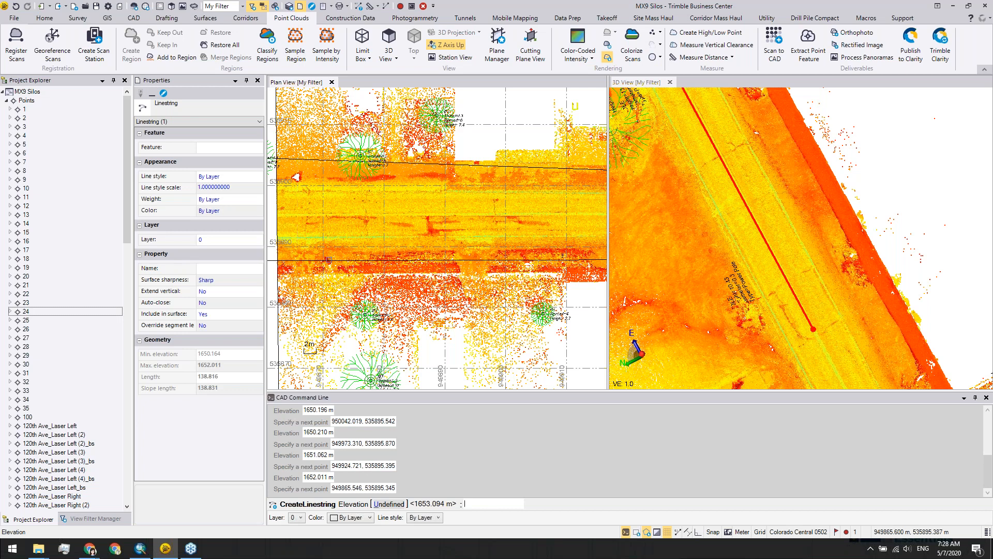
key("Return")
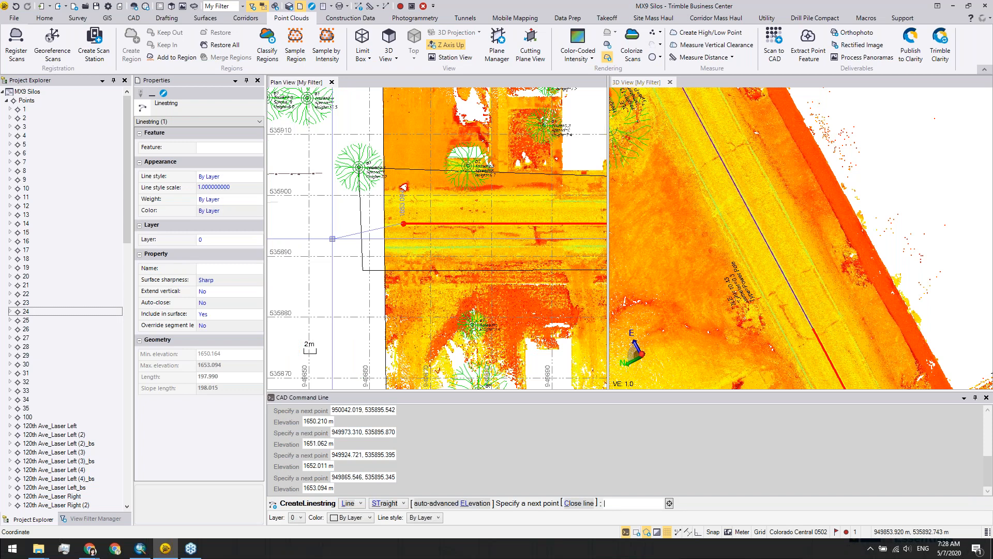
key("Escape")
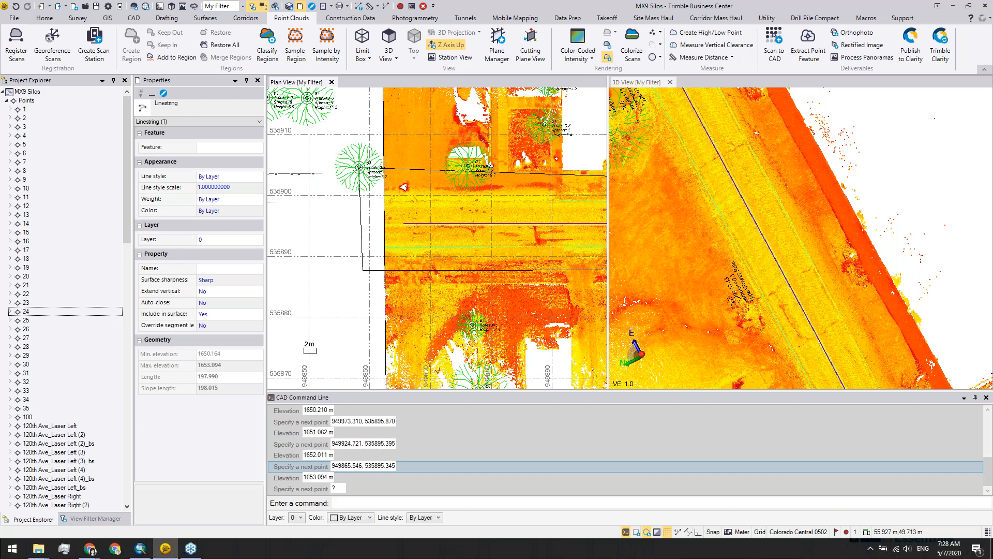
Step: Assign the Centerline feature to the linestring along the middle of the road
scroll(489, 195, "up", 2)
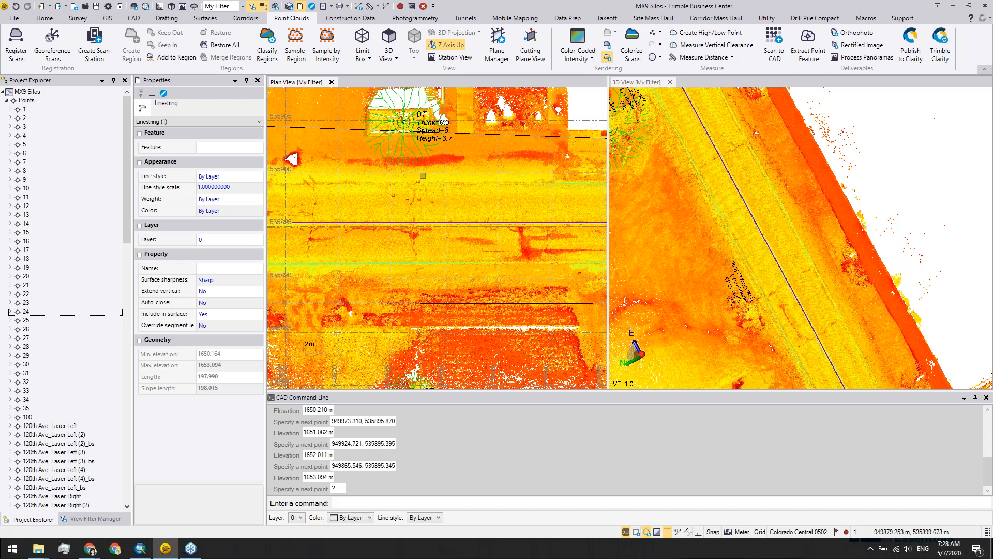
left_click(258, 148)
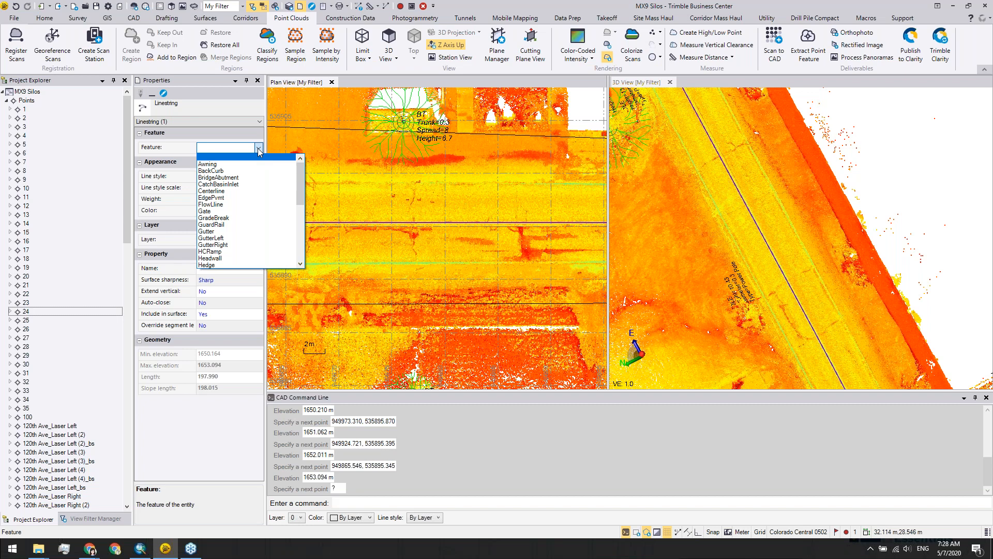
left_click(211, 191)
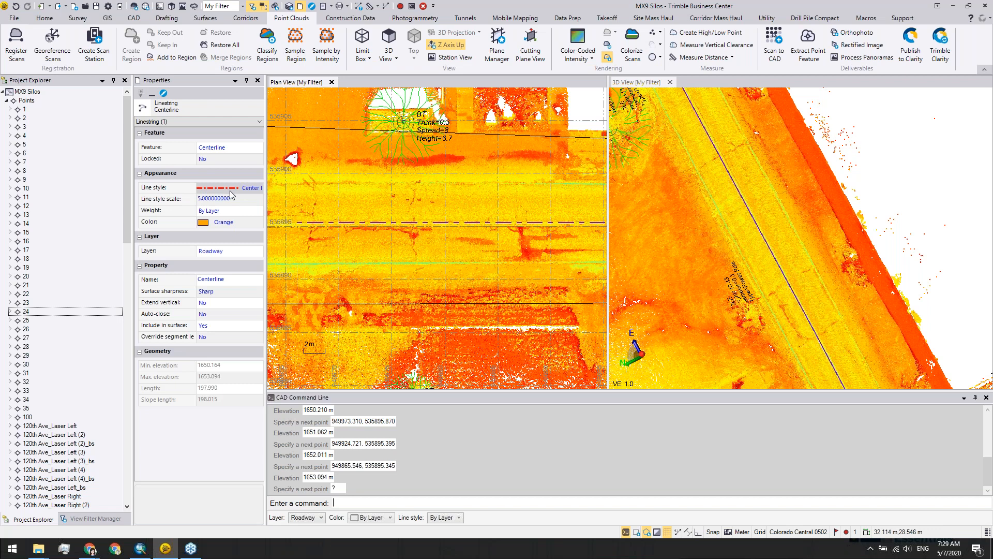
Step: Draw a linestring about 94 m long along the road's southern pavement edge, using smooth curve segments
middle_click_drag(472, 302, 552, 271)
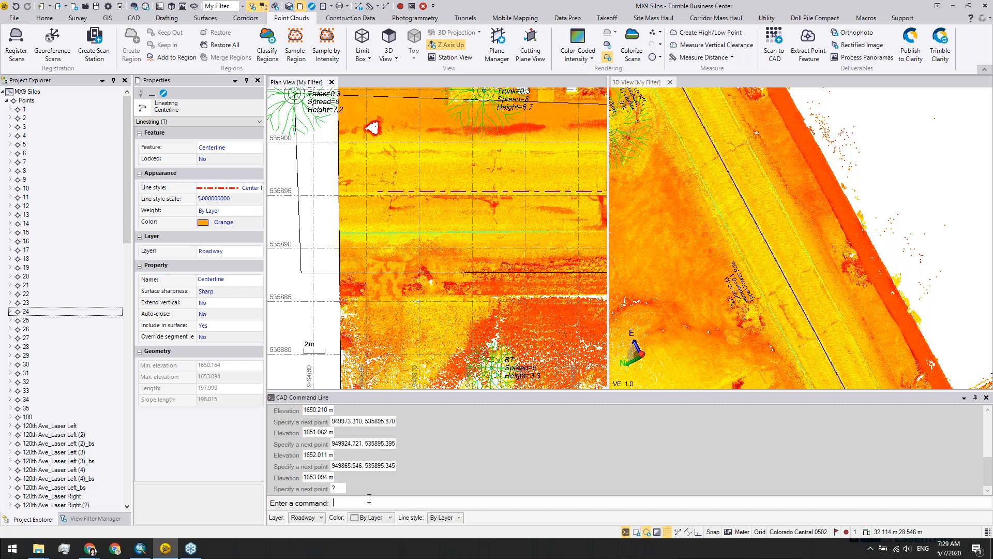
key("Return")
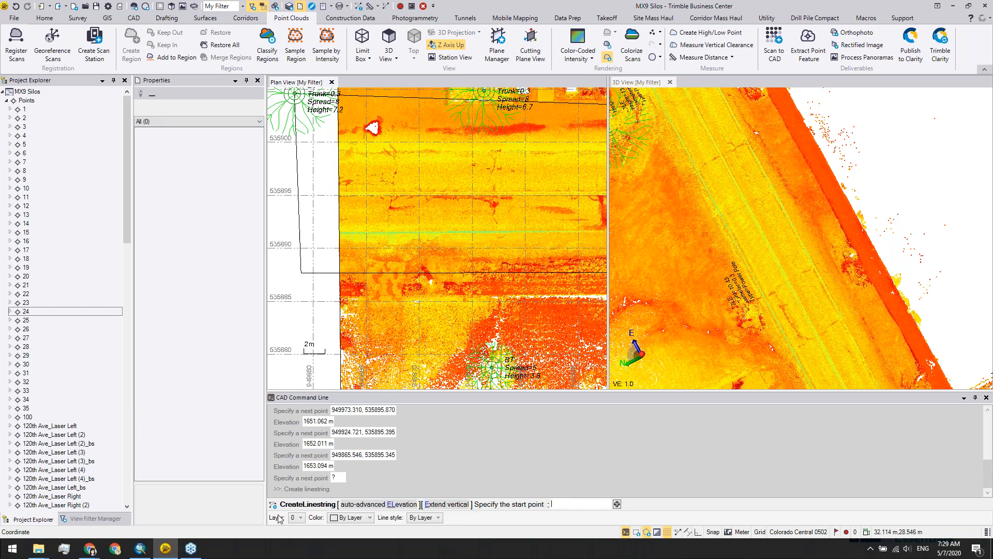
left_click(353, 233)
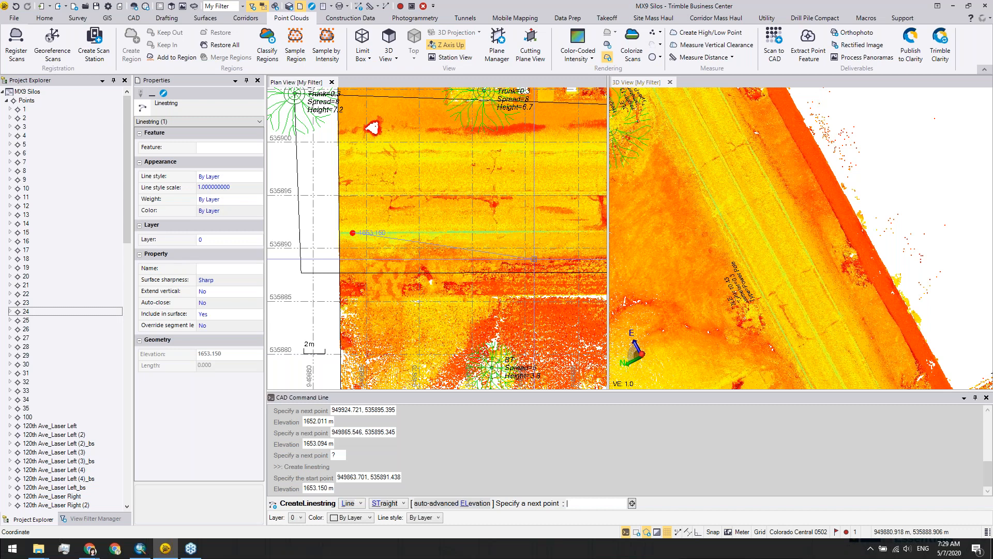
left_click(361, 504)
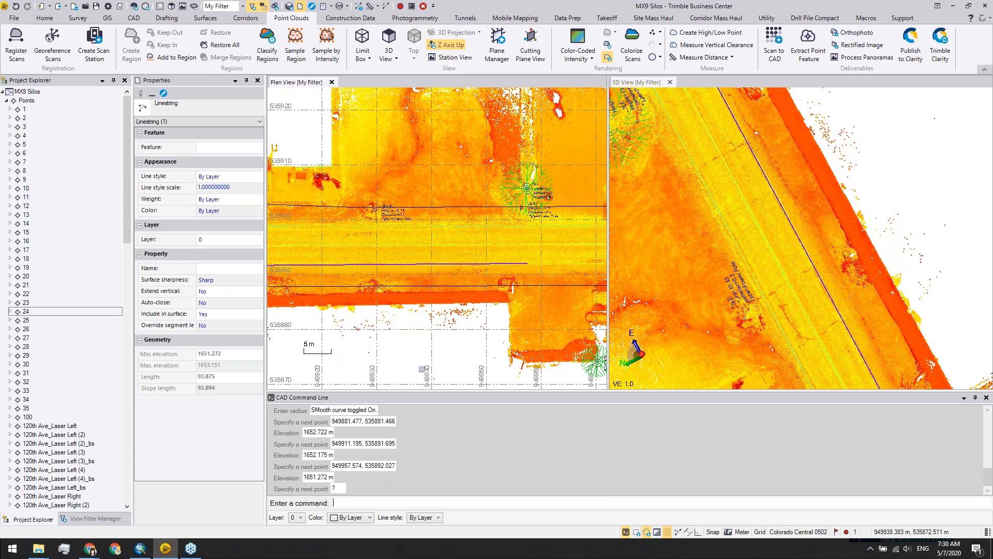
Step: Assign the EdgePvmt feature to the pavement edge linework and set the SurfaceType of the curved corner edge to Asphalt
left_click(258, 149)
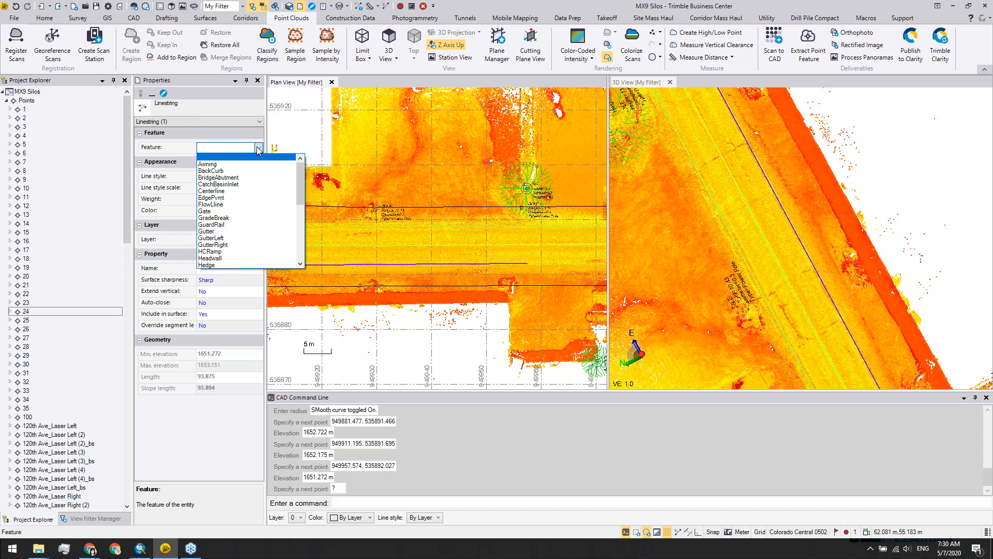
left_click(211, 198)
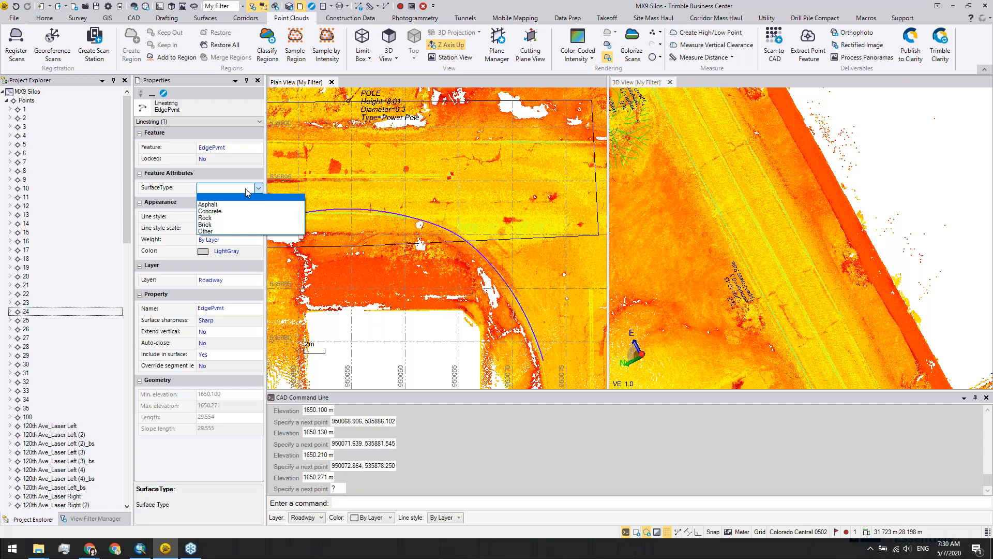
left_click(208, 204)
left_click(455, 245)
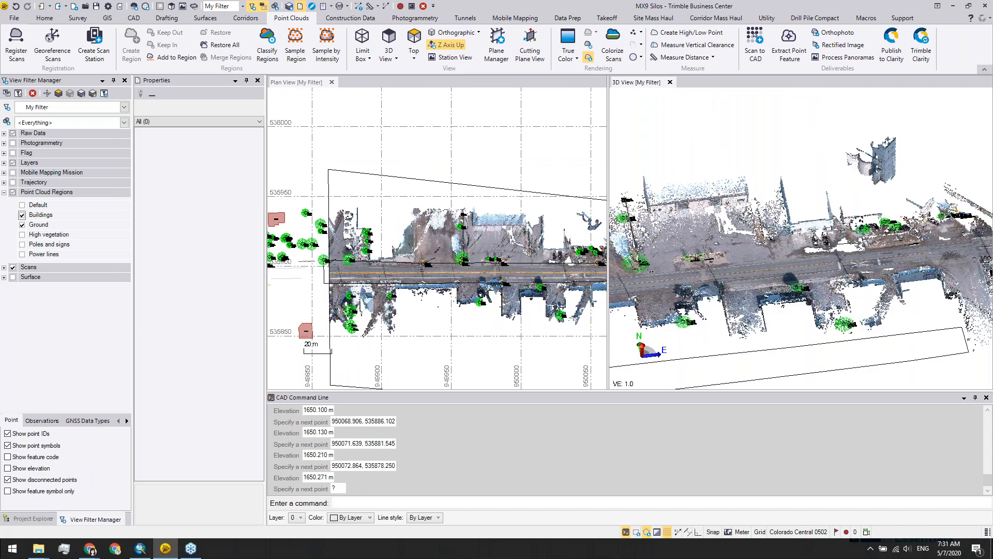
Step: Draw a polygon's first edge along the long building's front wall, about 36.6 m, with start elevation 1650.852 picked in 3D and the second elevation undefined
scroll(506, 230, "up", 4)
middle_click_drag(506, 223, 478, 227)
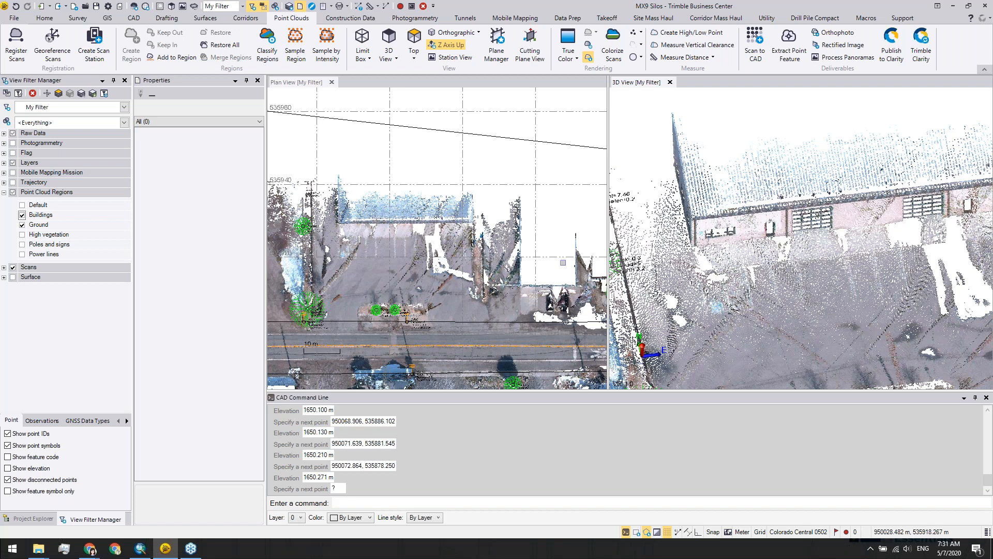
key("Return")
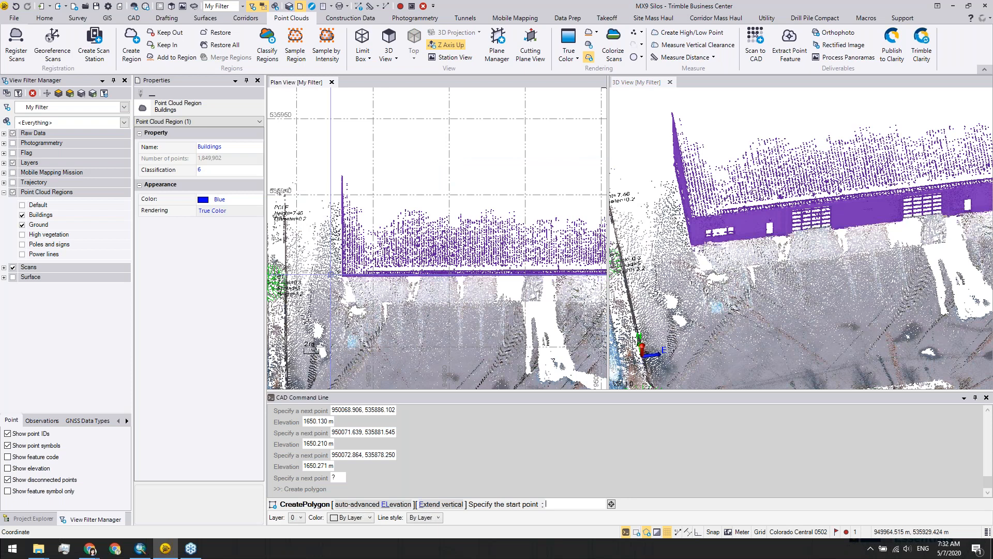
left_click(331, 272)
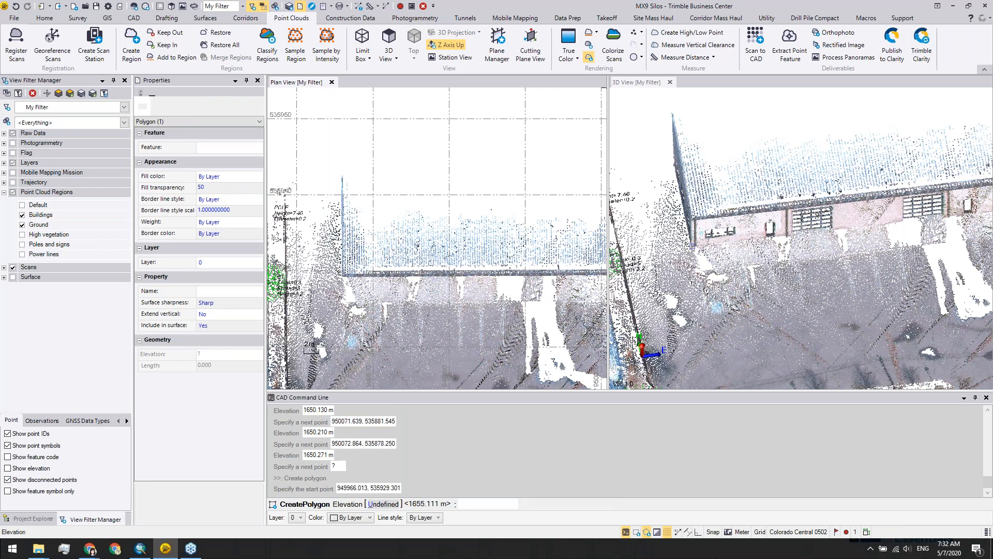
left_click(727, 269)
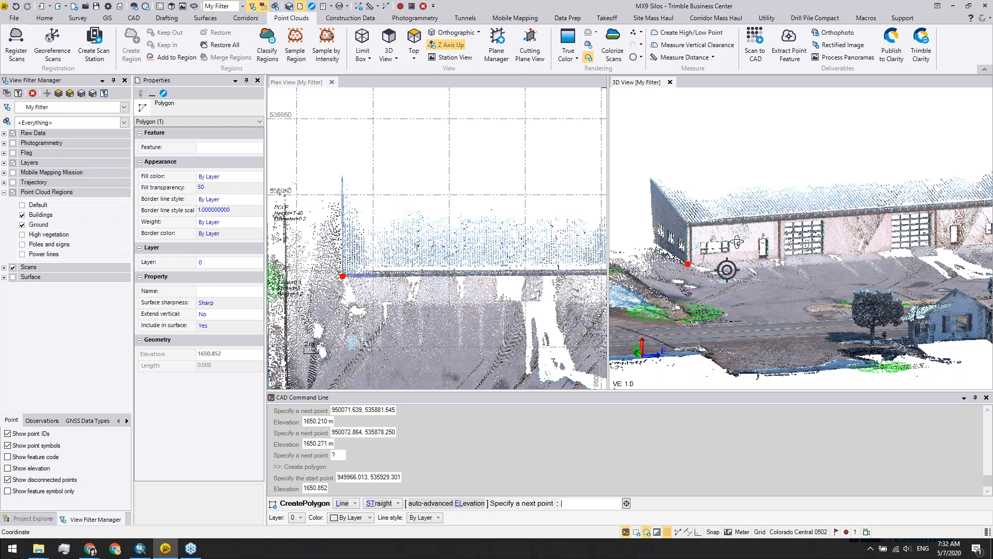
left_click(727, 269)
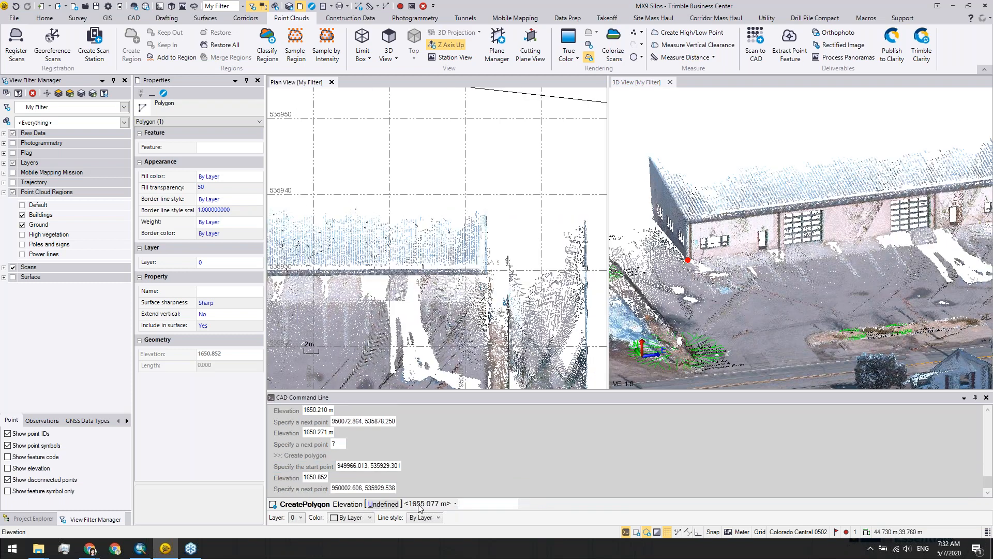
type("u")
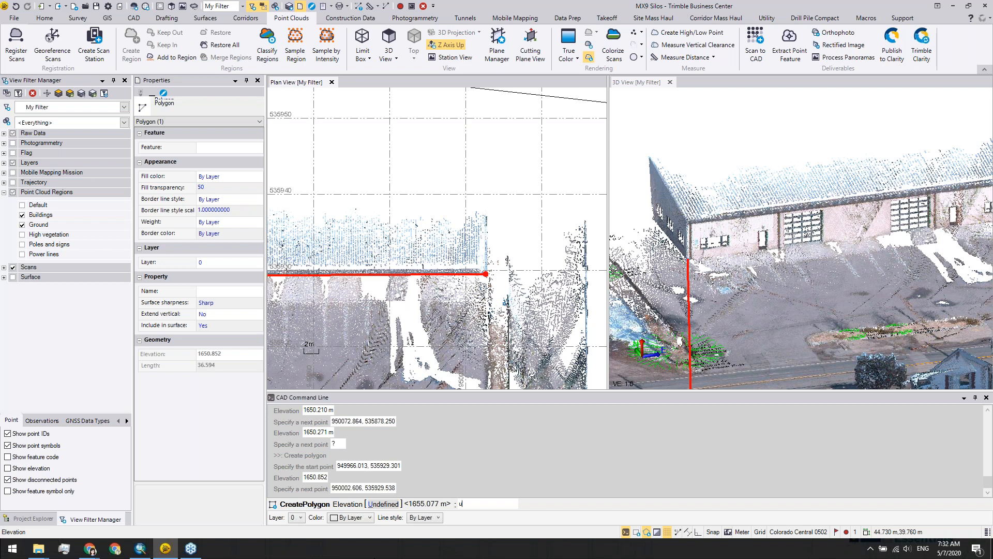
key("Return")
Step: Add the building polygon's two rear corners with undefined elevation and finish the footprint at about 645 m²
scroll(489, 141, "down", 2)
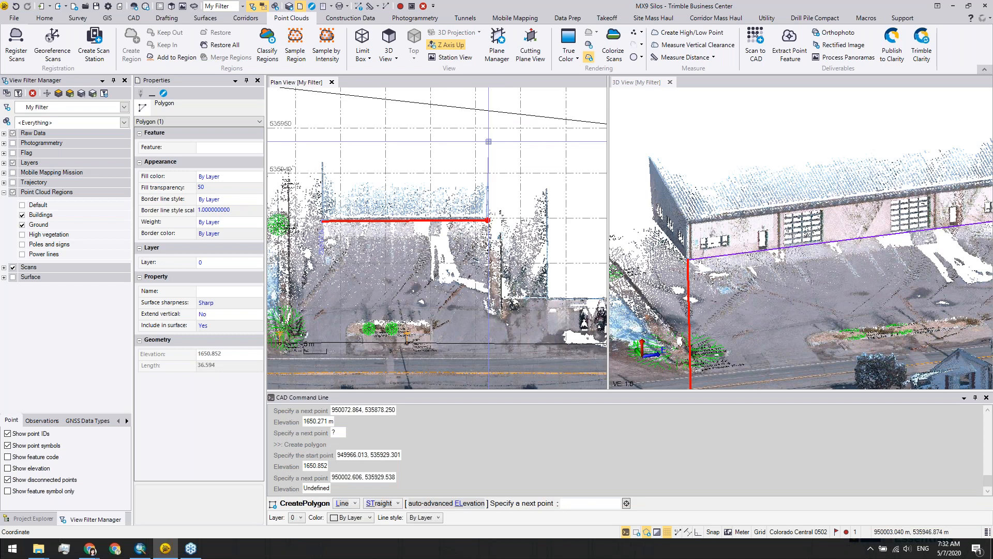
middle_click_drag(488, 141, 529, 176)
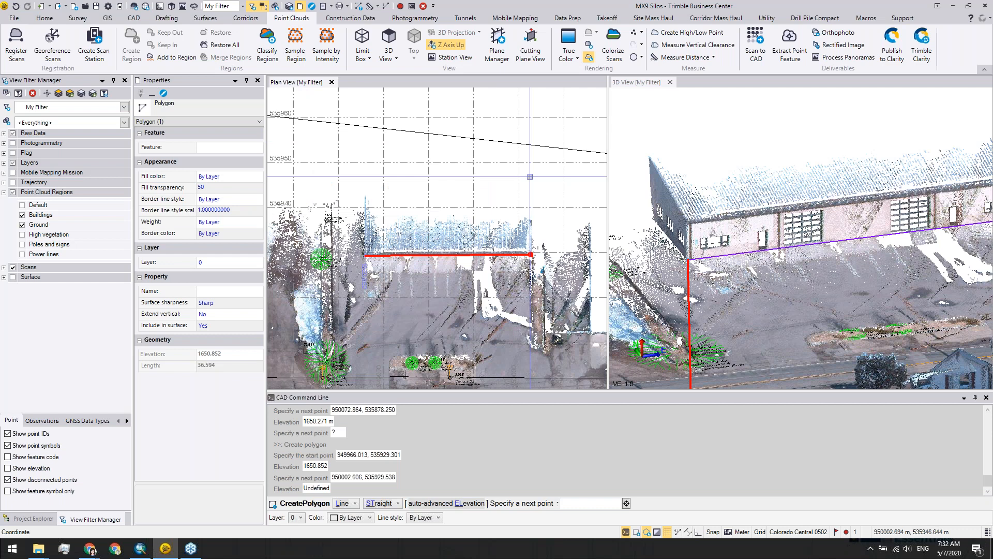
left_click(530, 176)
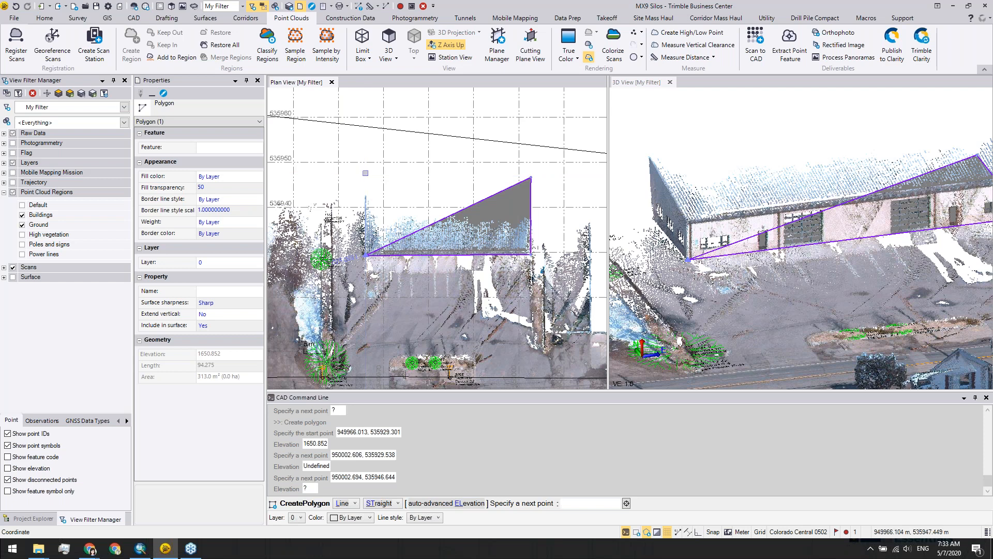
left_click(366, 172)
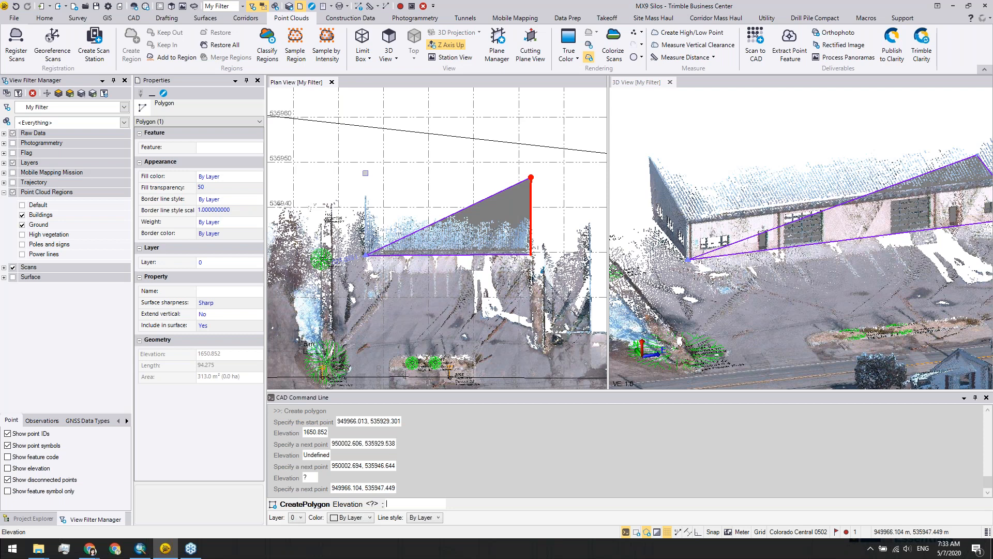
key("Return")
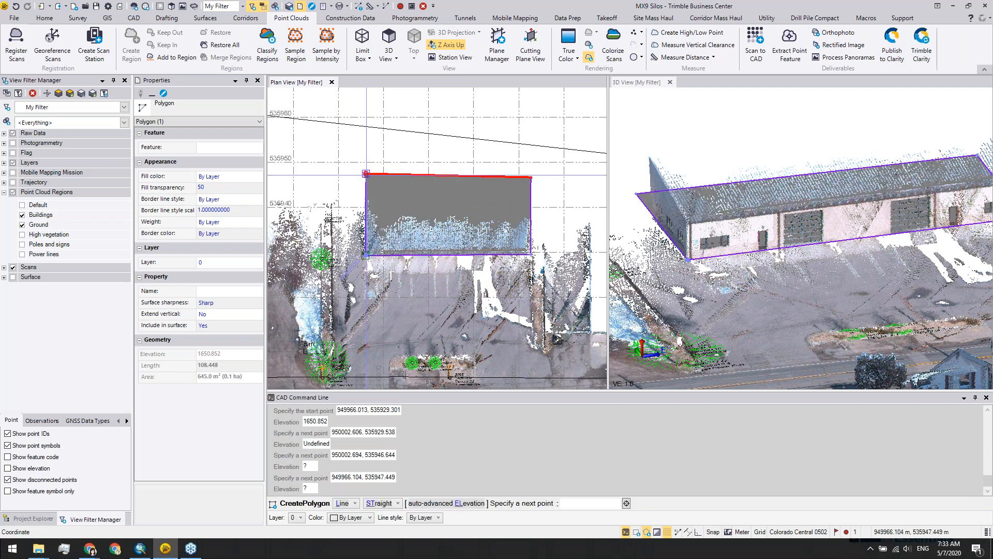
scroll(698, 227, "up", 3)
scroll(808, 259, "down", 6)
right_click_drag(828, 295, 837, 268)
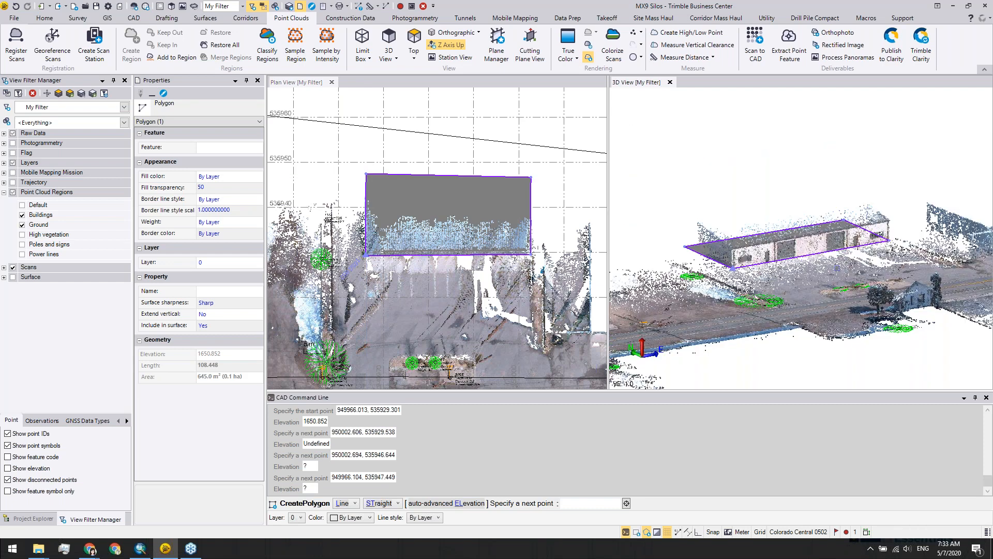
scroll(801, 238, "up", 2)
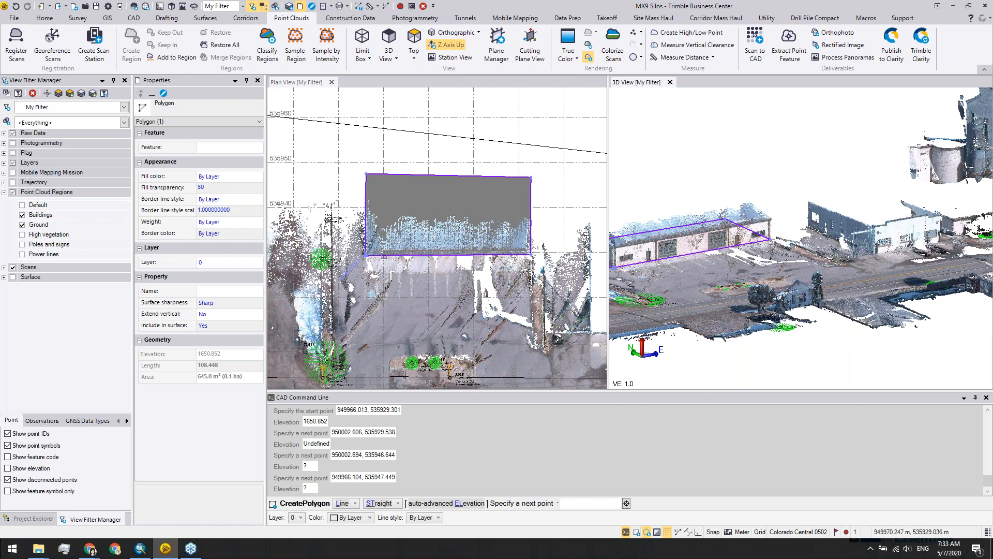
key("Return")
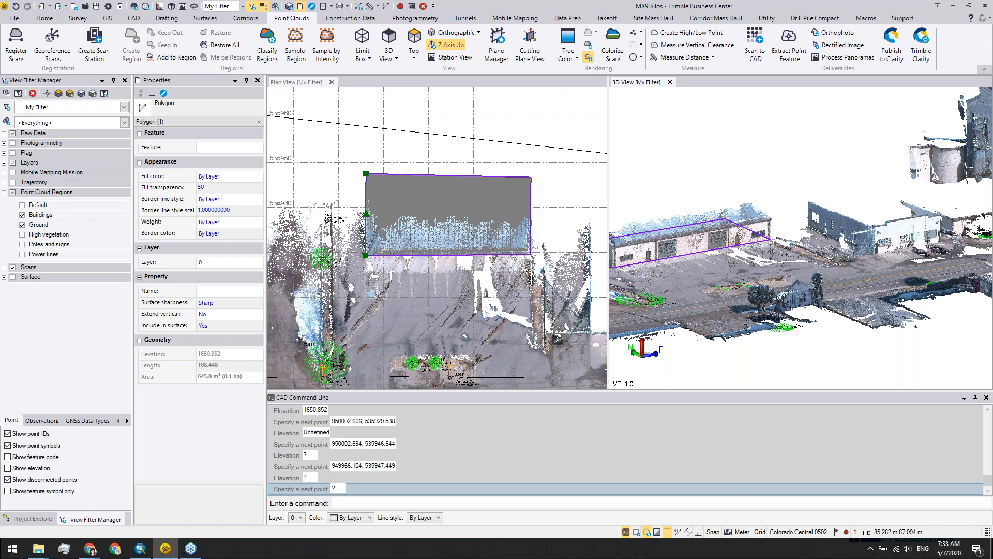
Step: Start a new polygon at the northwest corner of the building with the stepped street front, picking start elevation 1652.396 from the 3D ground points
key("Return")
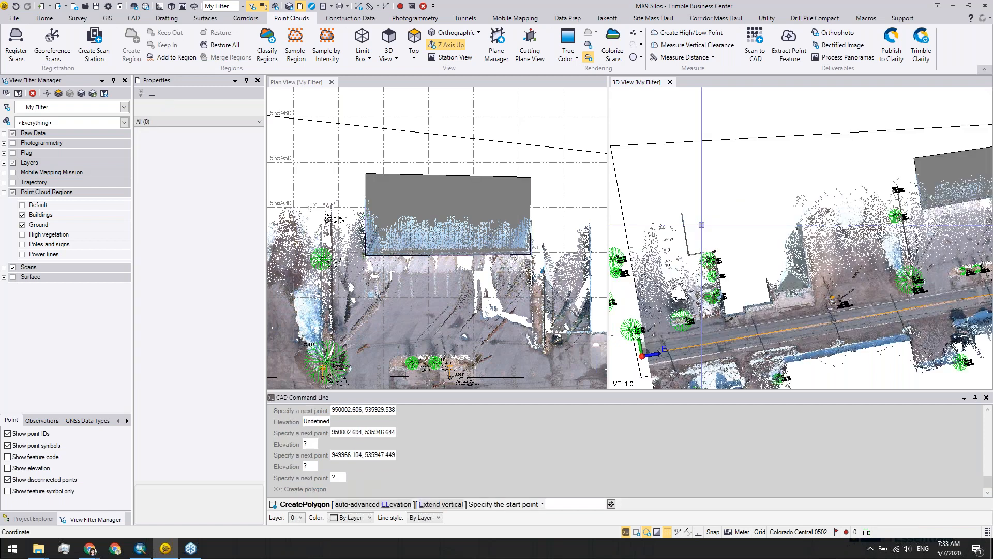
scroll(749, 316, "up", 3)
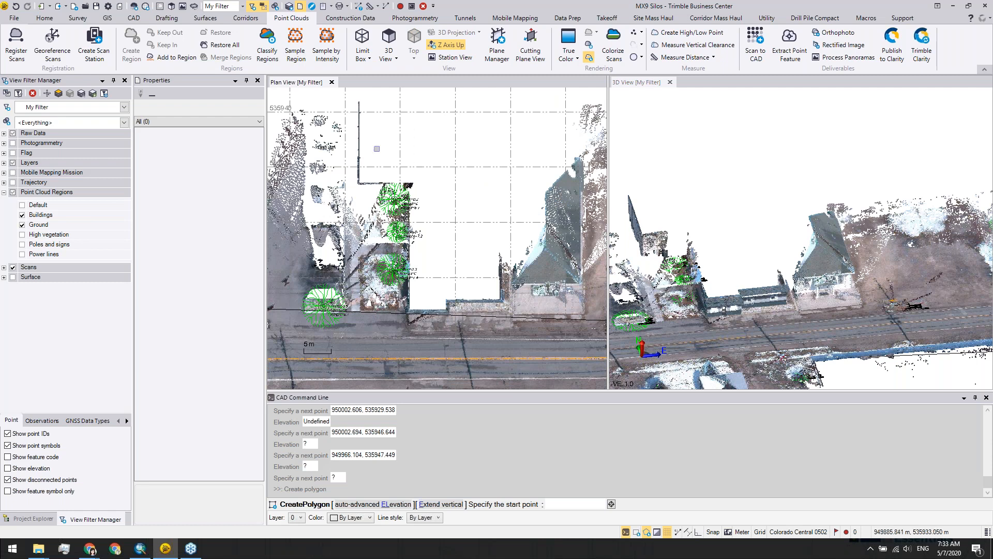
left_click(359, 102)
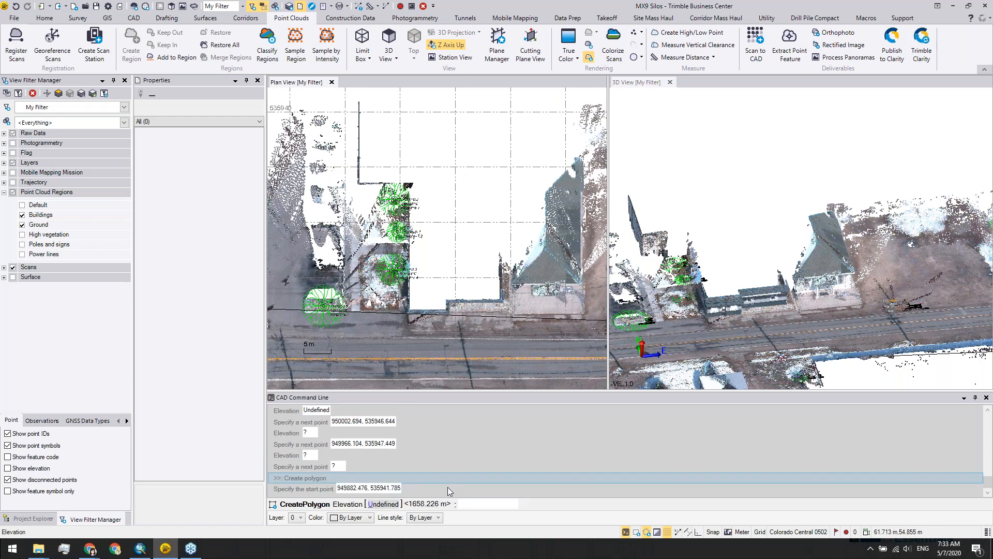
scroll(711, 318, "up", 6)
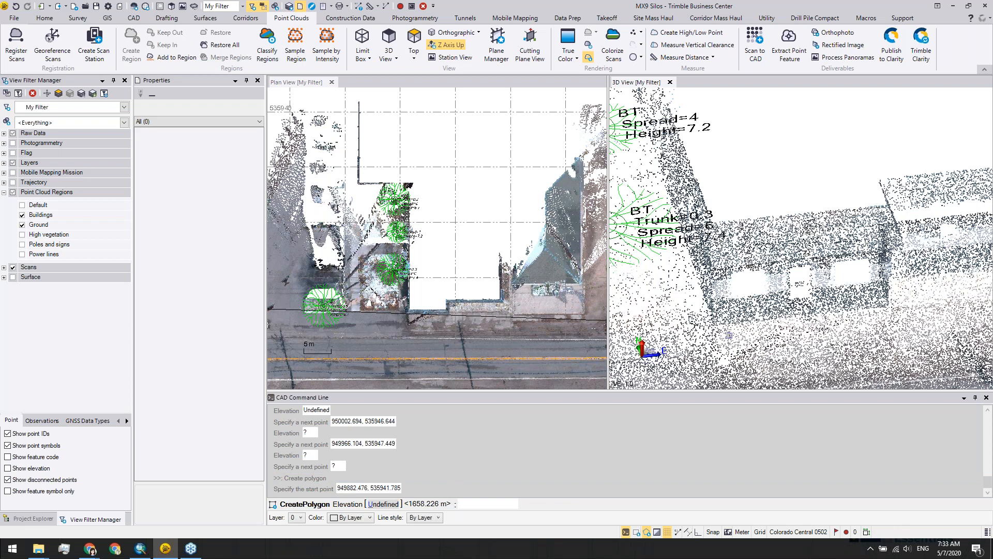
left_click(729, 335)
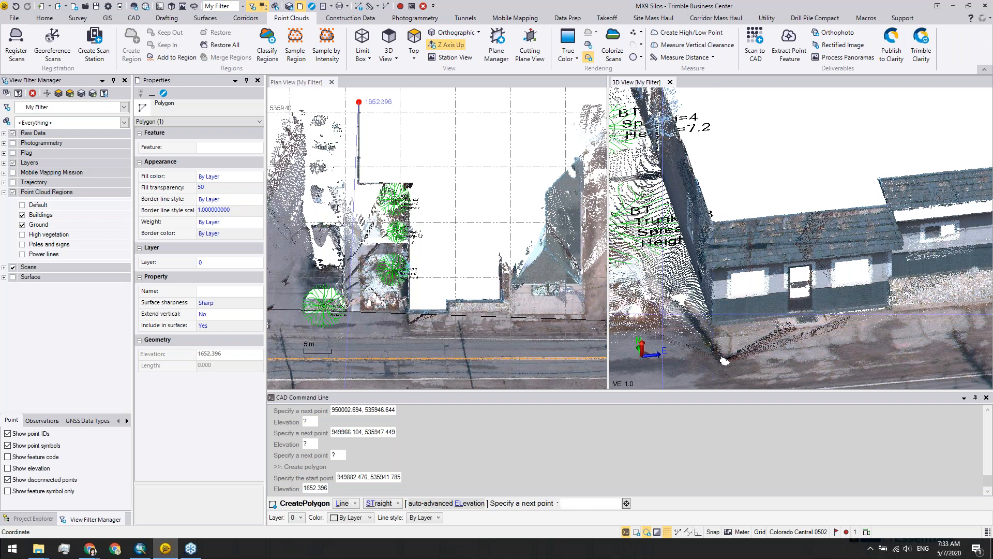
Step: Add the west wall's lower corner about 14.7 m away and the inner corner about 9.2 m east, both with undefined elevation
scroll(716, 316, "down", 3)
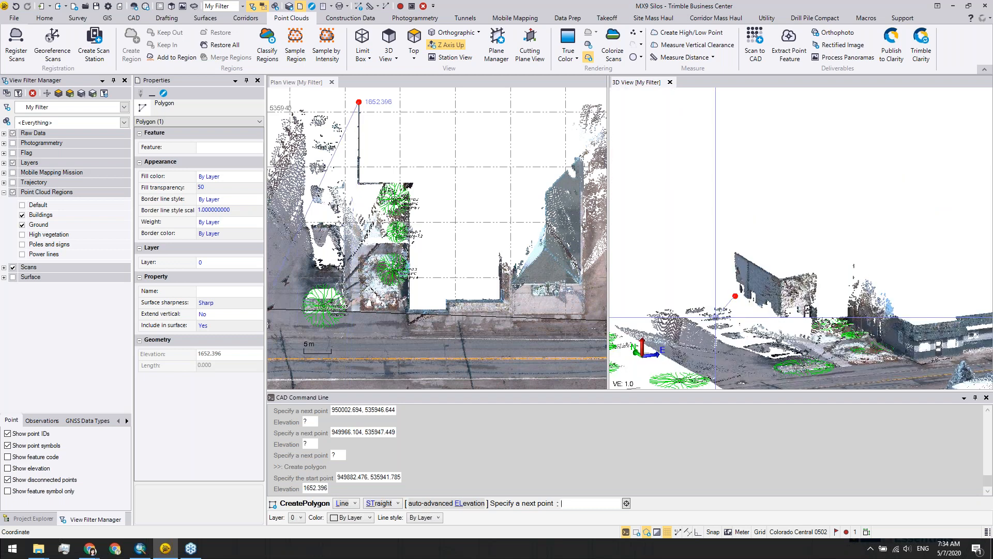
scroll(355, 183, "up", 3)
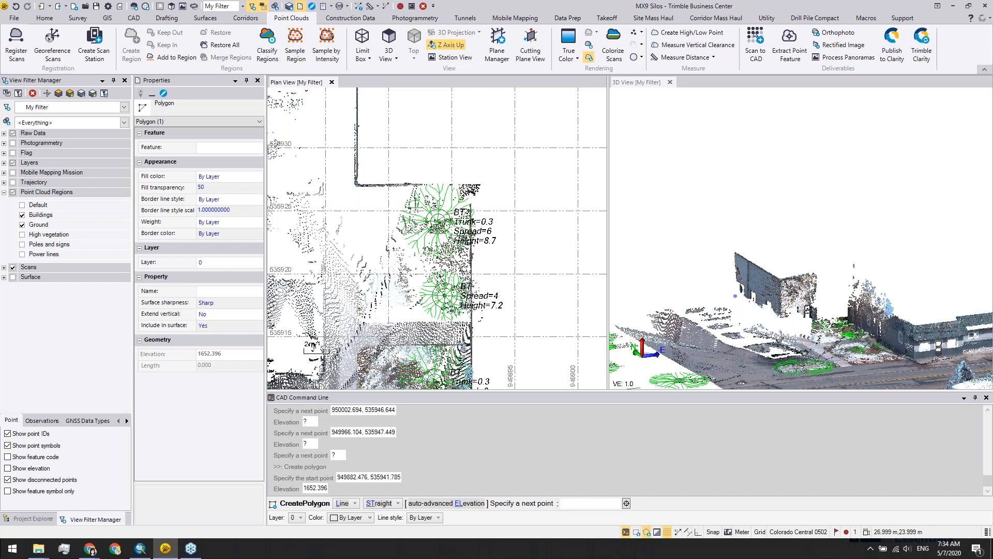
left_click(735, 296)
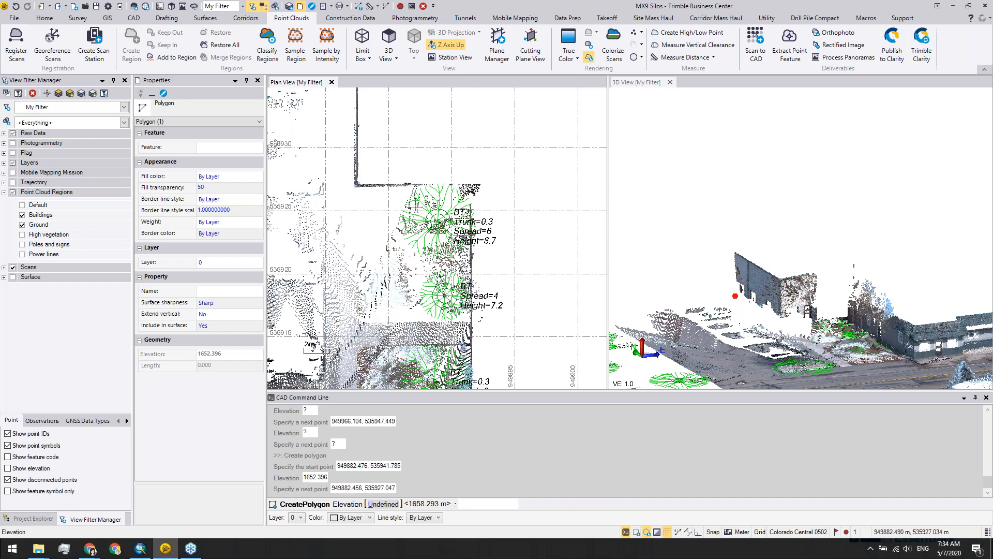
left_click(472, 185)
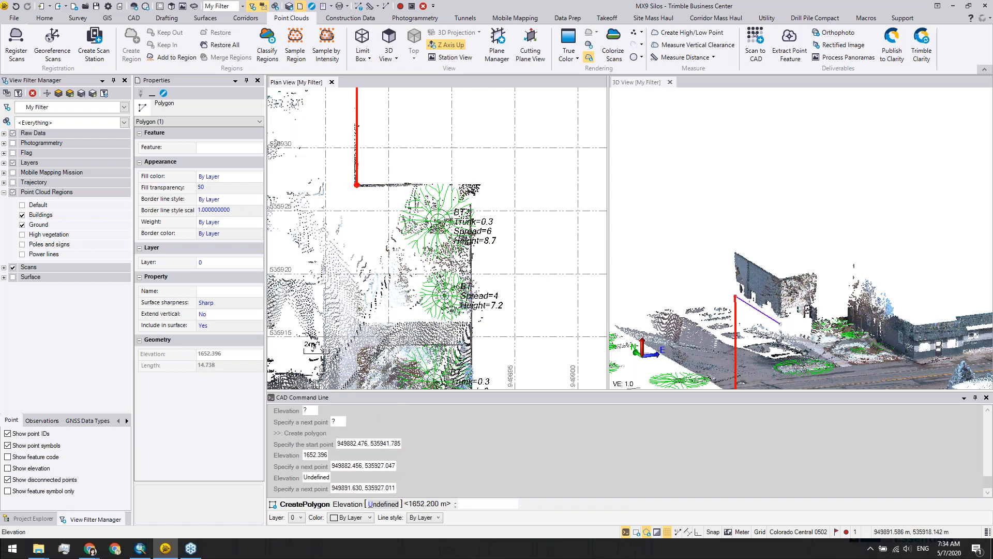
key("Return")
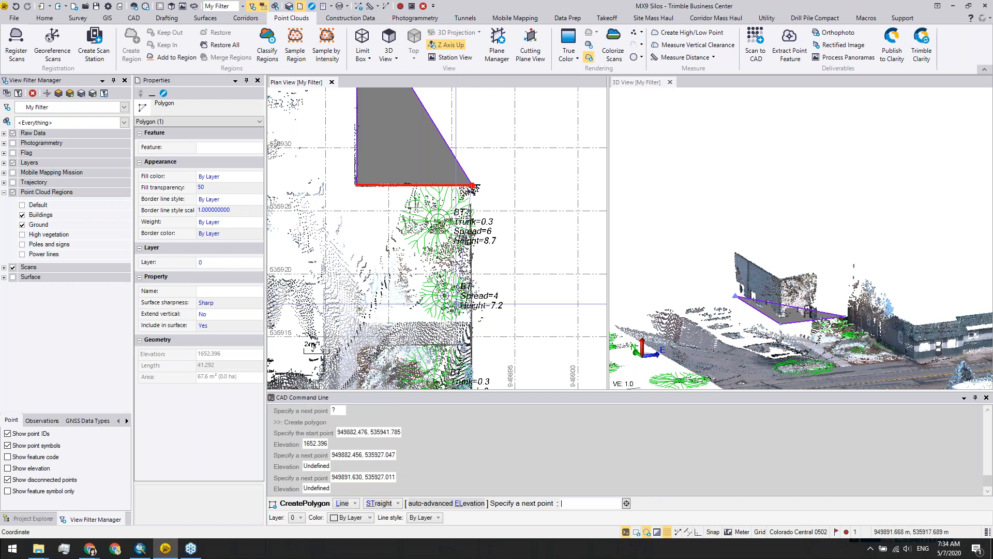
Step: Extend the polygon about 23 m along the side wall to the building's street corner, with undefined elevation
middle_click_drag(456, 303, 444, 102)
scroll(458, 270, "up", 1)
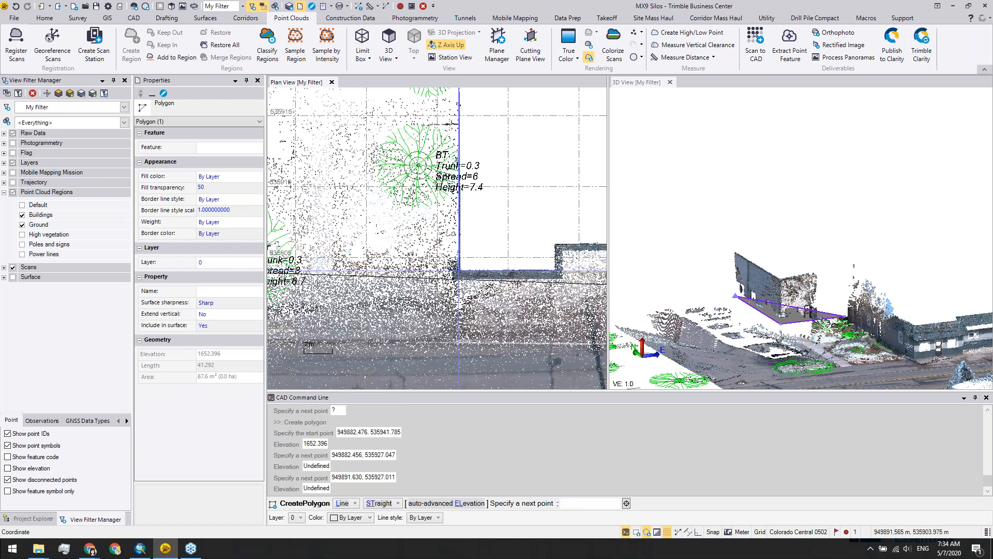
left_click(459, 270)
type("u")
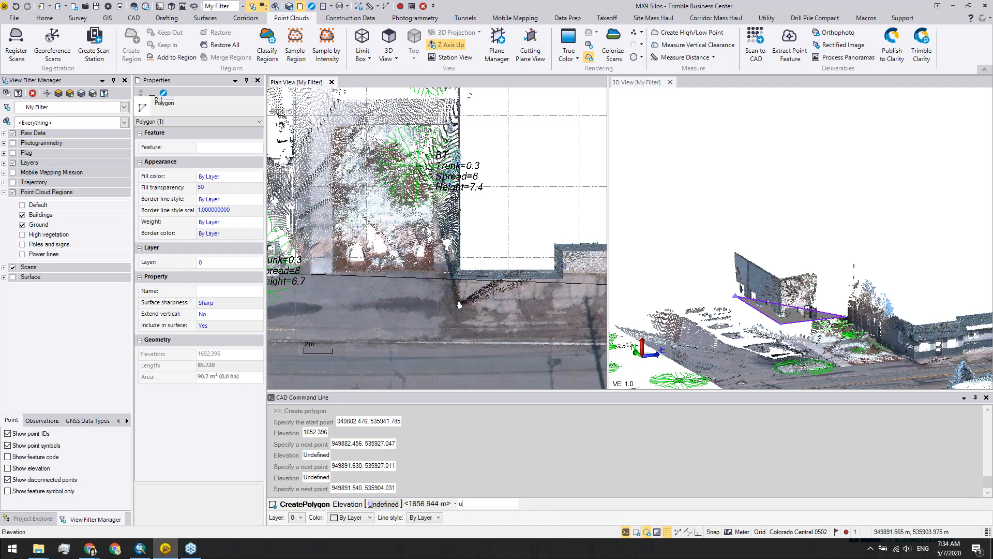
key("Return")
Step: Trace the stepped street facade with three corners, including the setback of about 1.8 m, all with undefined elevation
left_click(556, 270)
type("u")
key("Return")
left_click(557, 243)
type("u")
key("Return")
left_click(461, 238)
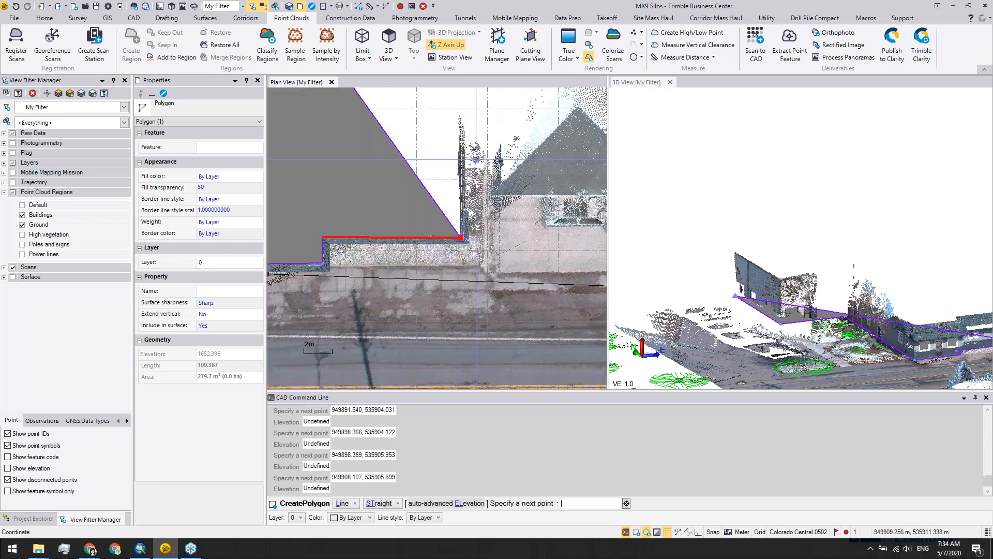
Step: Add the rear northeast corner level with the start point, without an elevation, and finish the footprint at about 742 m²
scroll(542, 203, "down", 3)
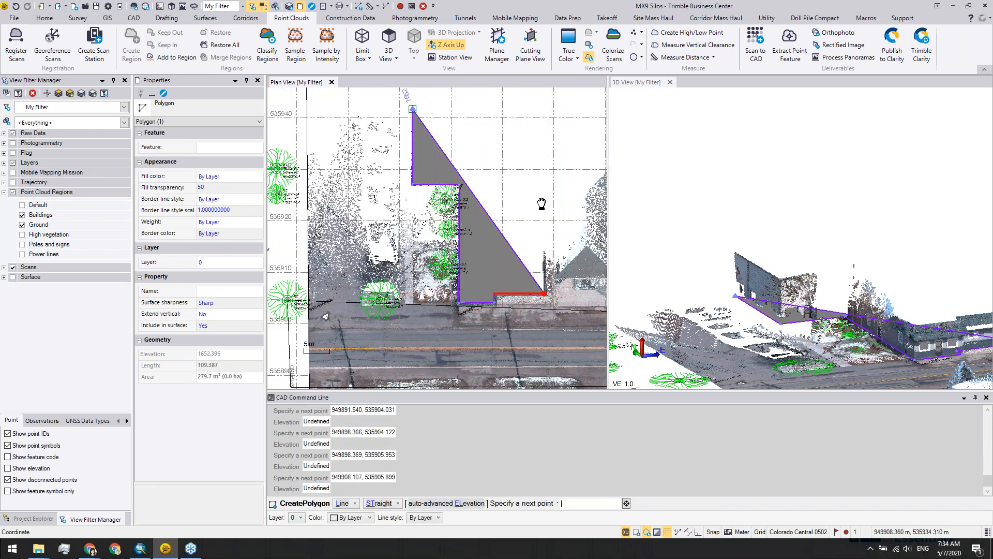
middle_click_drag(542, 203, 539, 261)
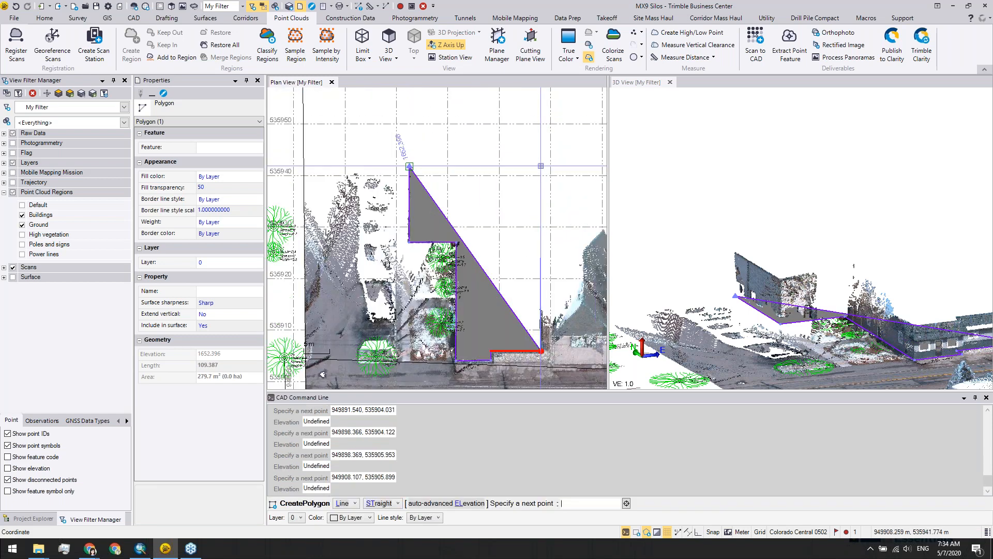
left_click(541, 165)
type("u")
key("Return")
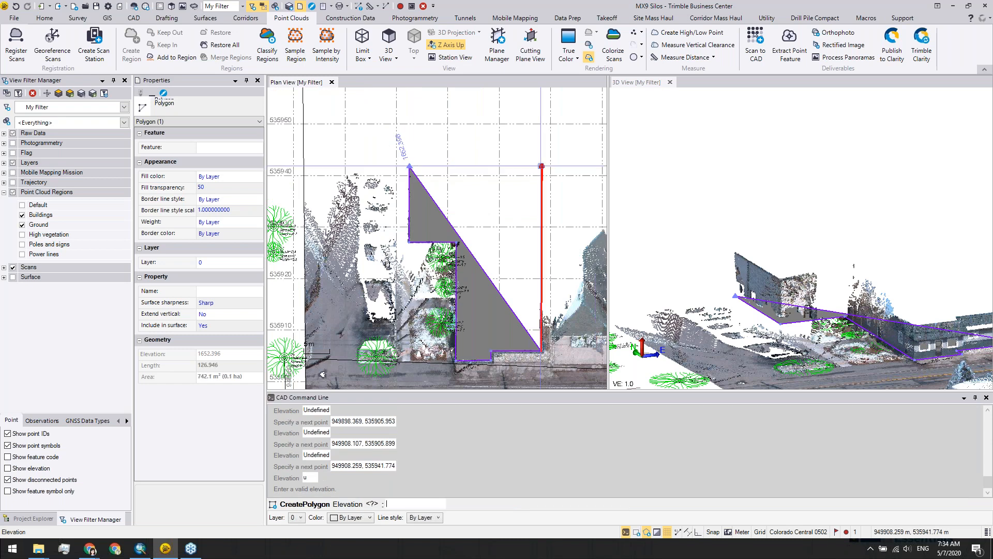
key("Return")
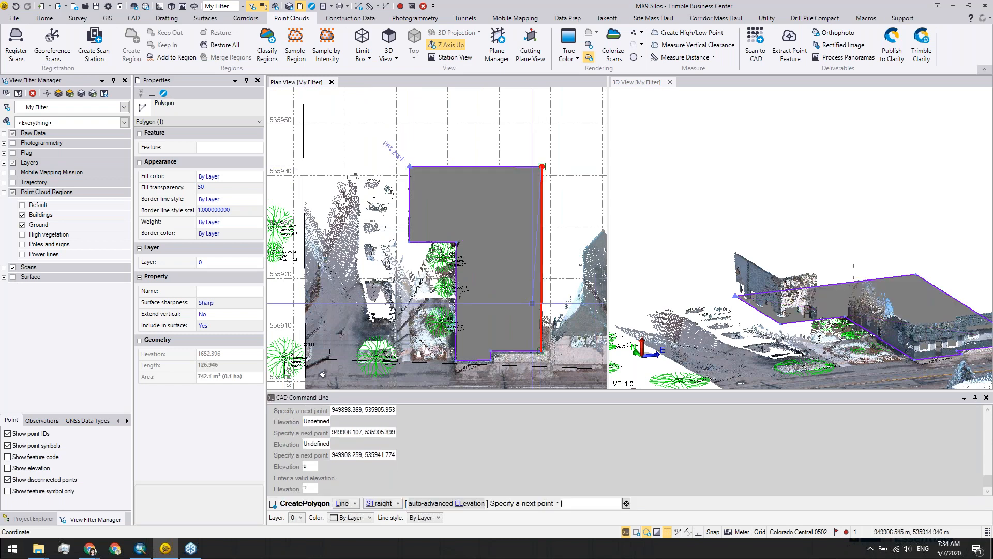
key("Return")
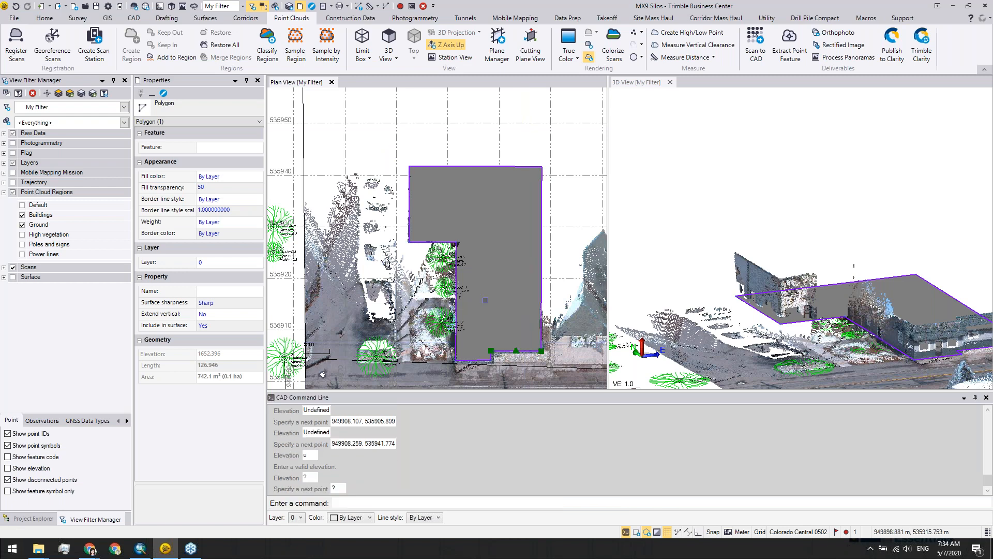
Step: Select the new footprint polygon and extend the selection to all similar polygons
scroll(805, 361, "down", 3)
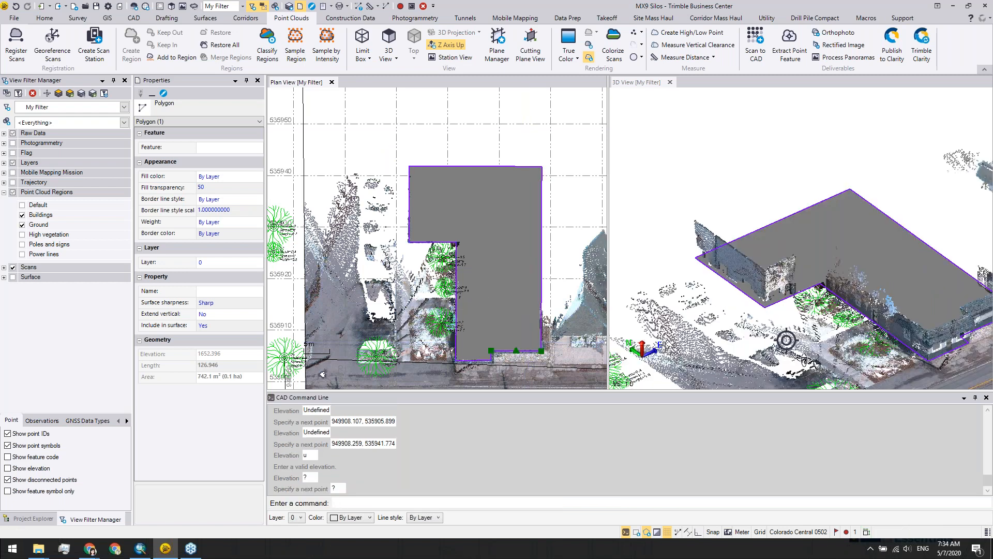
middle_click_drag(805, 361, 848, 376)
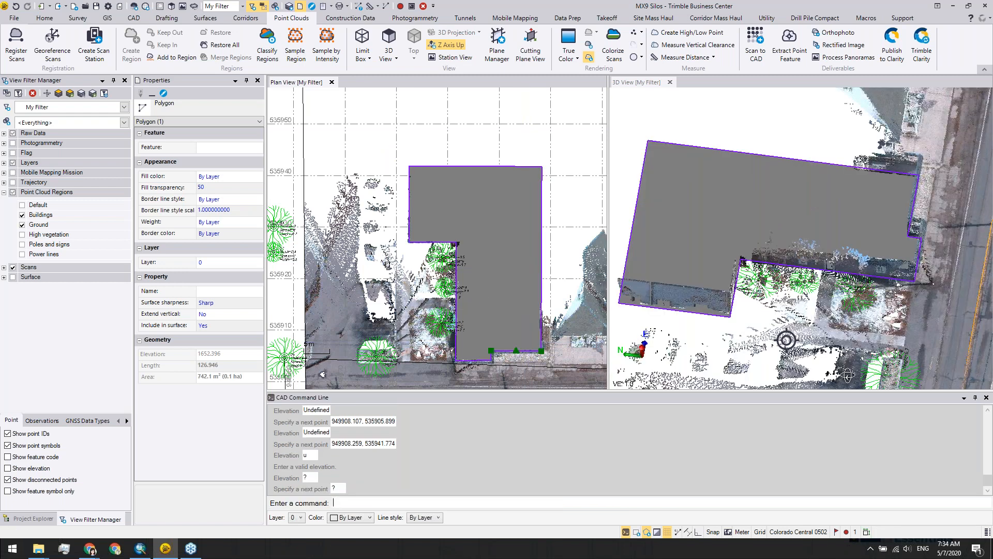
middle_click_drag(729, 265, 727, 201)
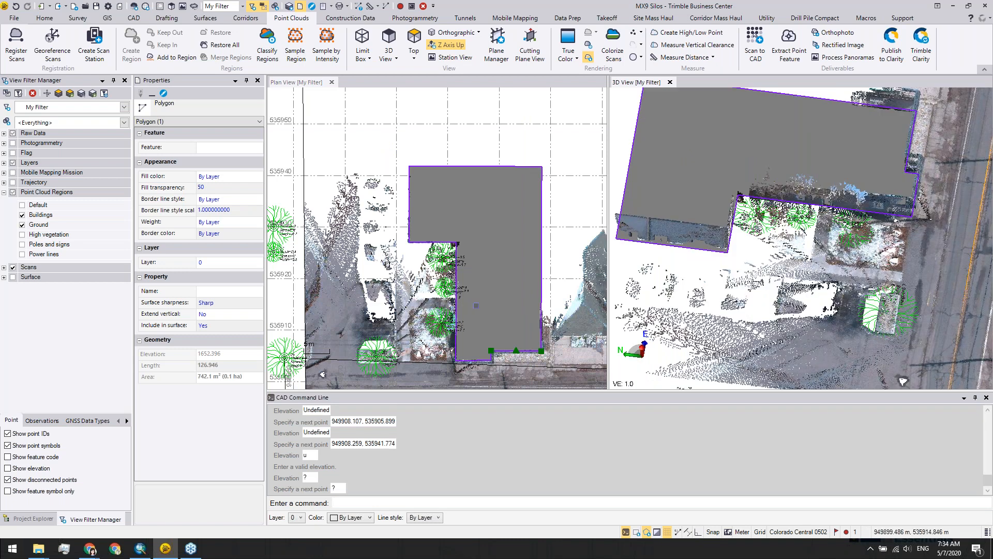
middle_click_drag(476, 305, 411, 289)
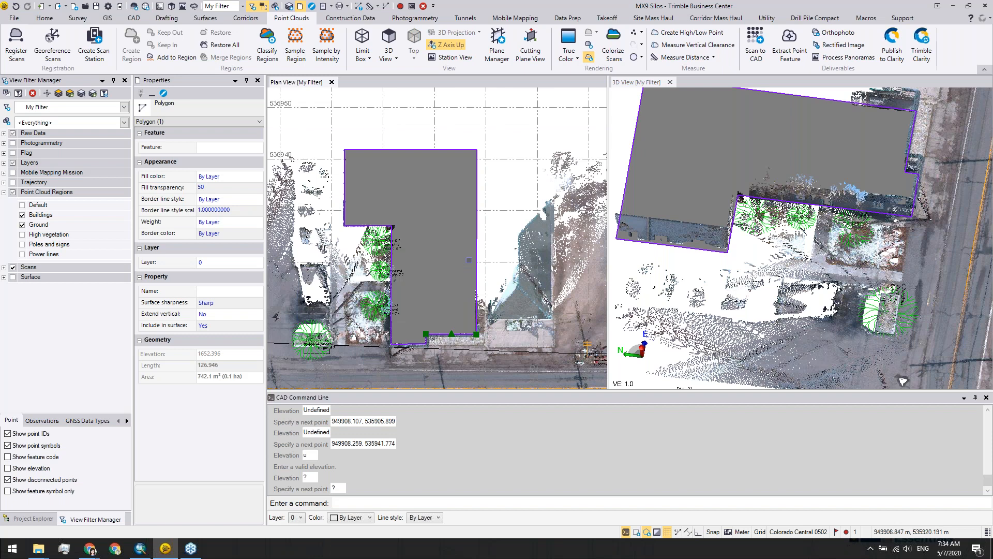
scroll(469, 260, "down", 3)
key("Escape")
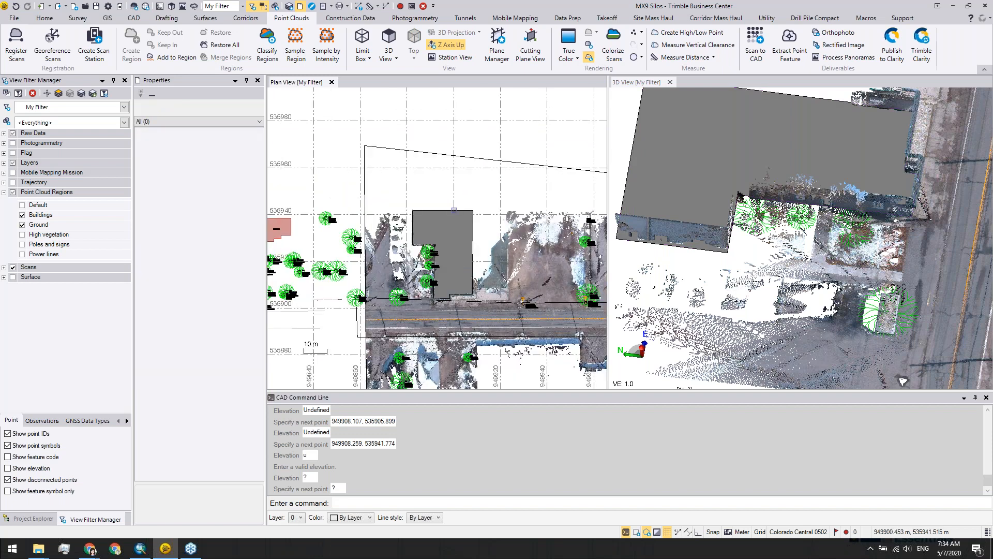
left_click(453, 209)
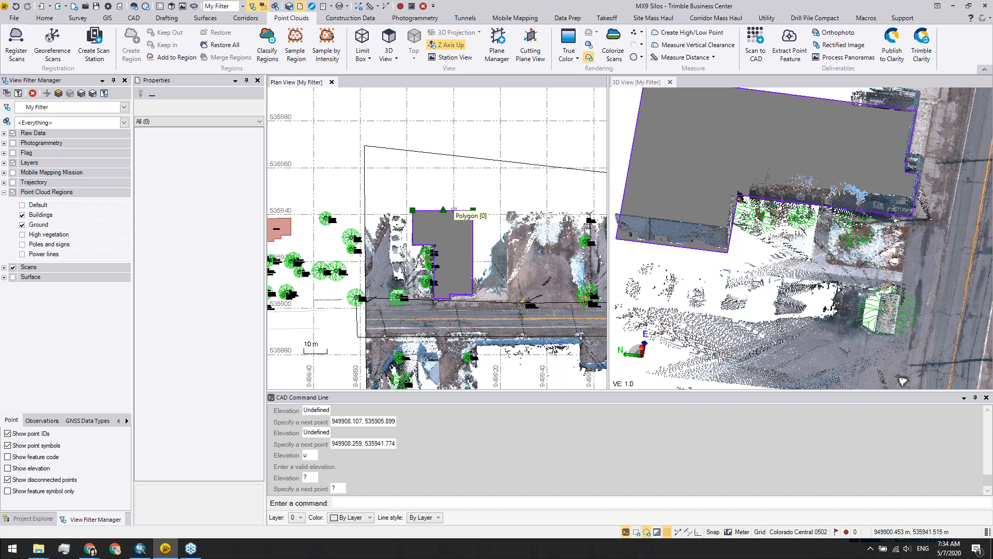
left_click(454, 210)
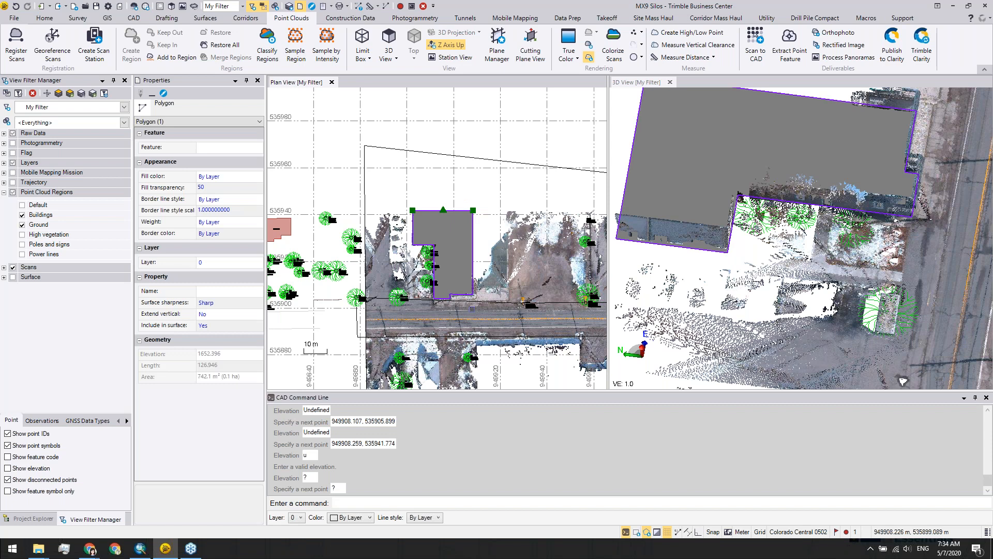
right_click(459, 210)
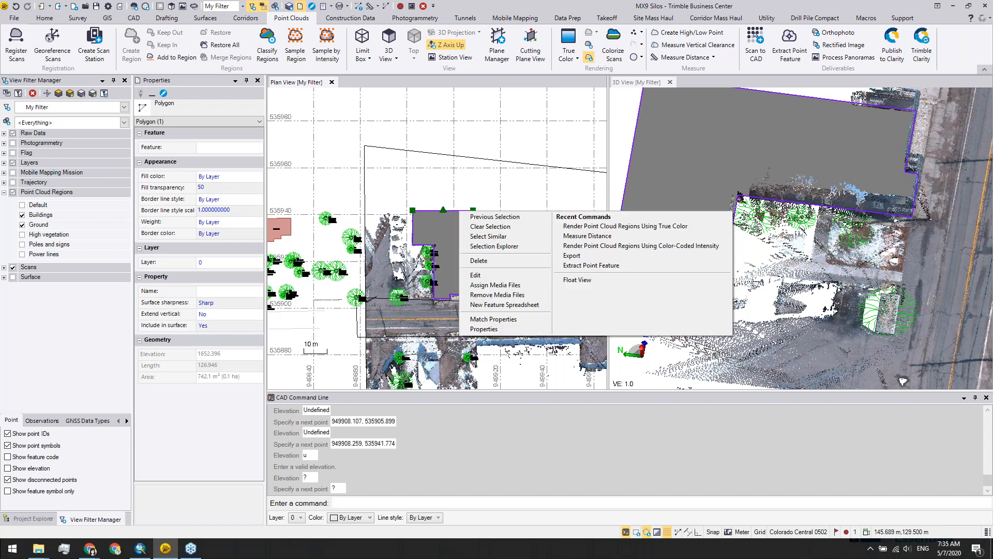
left_click(488, 237)
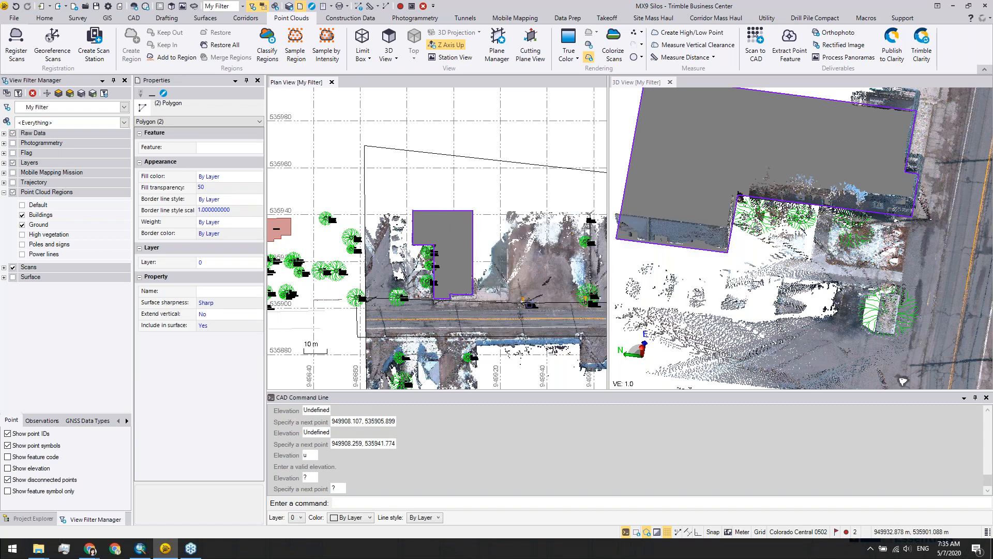
Step: Assign the Building feature to the two selected footprint polygons
scroll(525, 301, "down", 1)
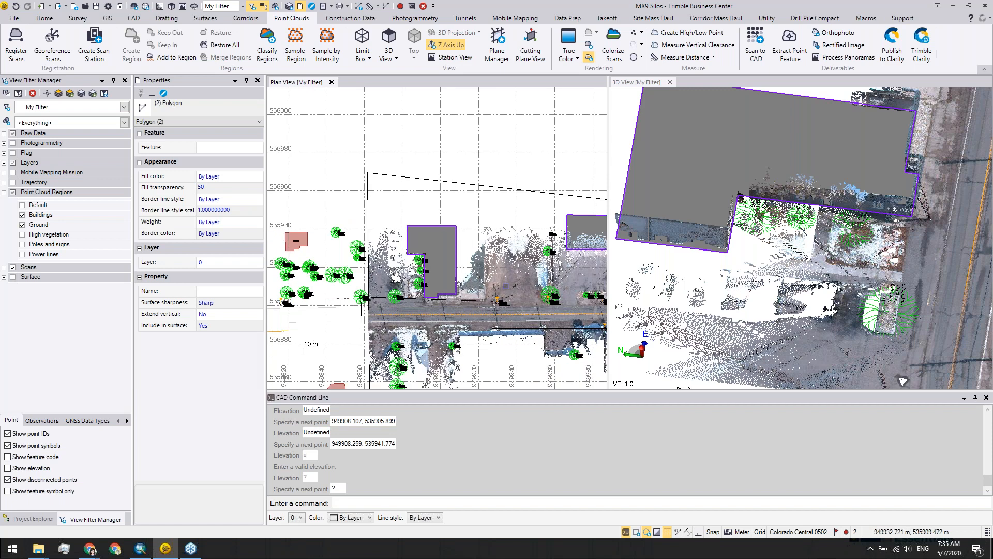
middle_click_drag(506, 285, 475, 282)
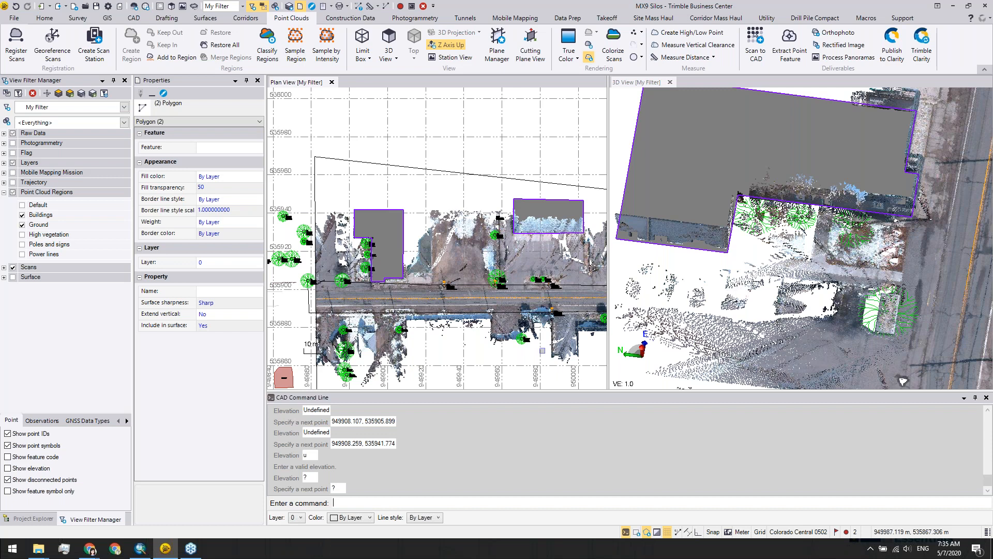
scroll(507, 349, "down", 2)
right_click(510, 351)
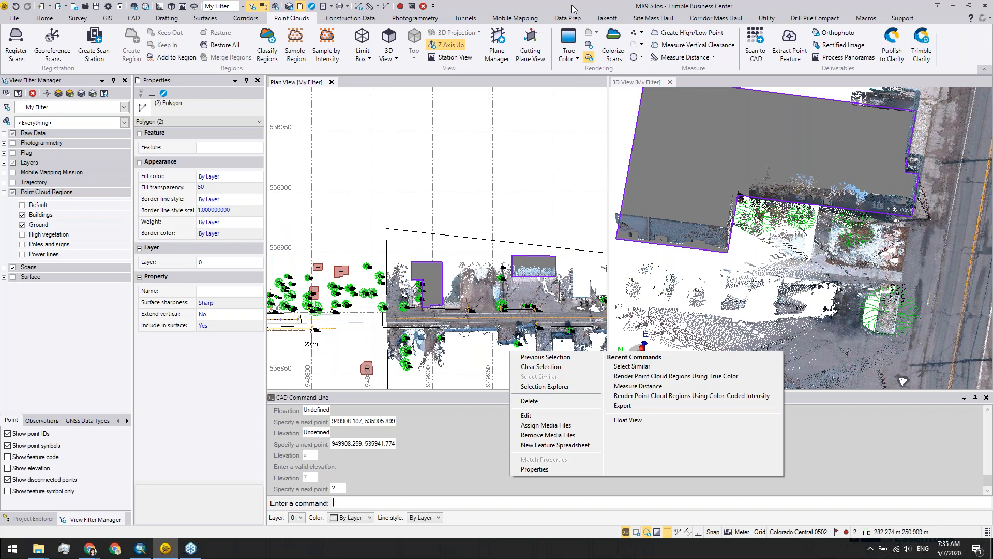
middle_click_drag(452, 303, 390, 263)
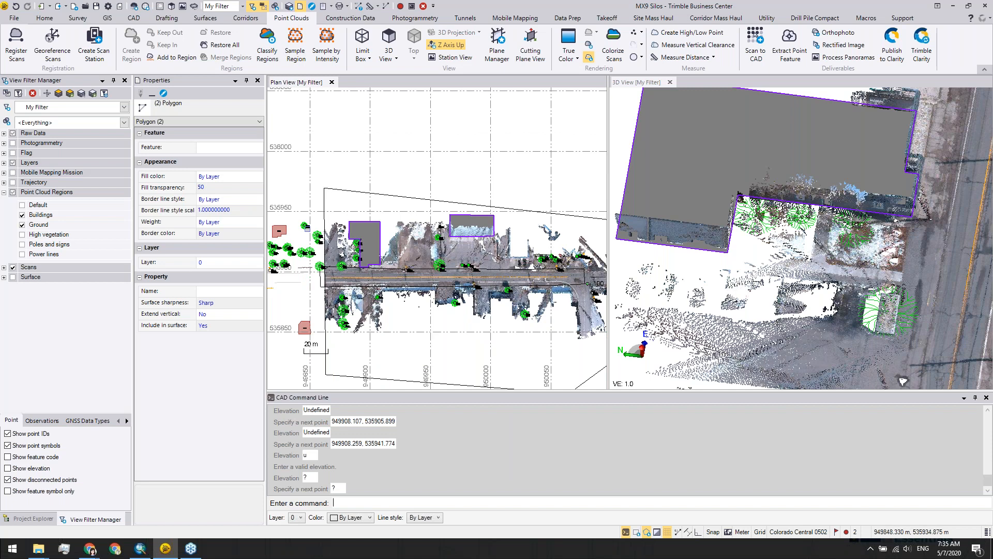
left_click(254, 148)
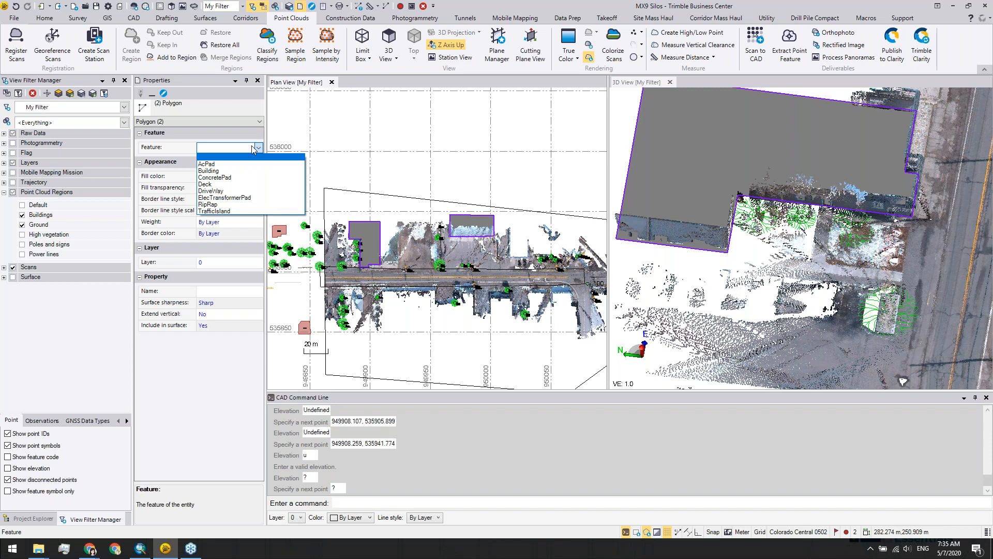
left_click(208, 171)
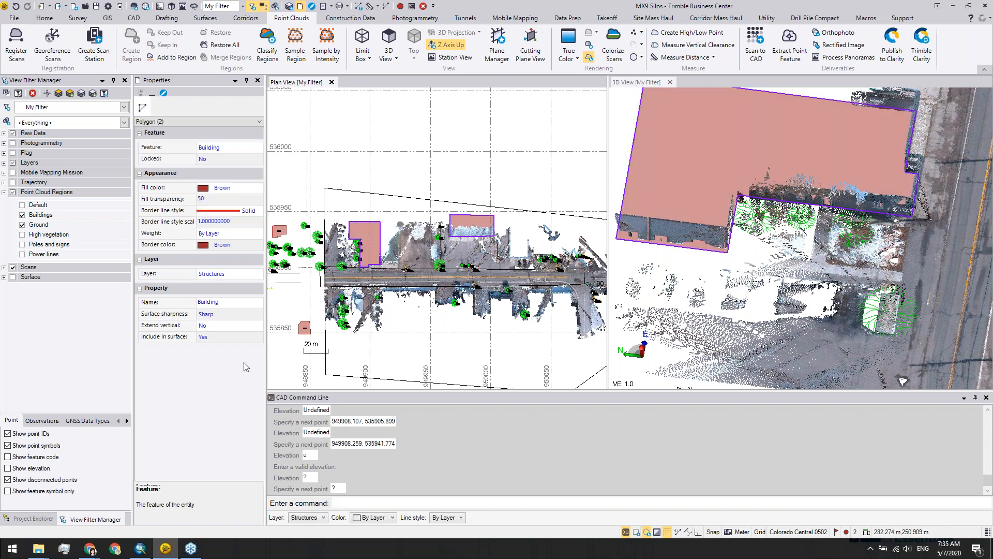
middle_click_drag(317, 274, 436, 260)
scroll(436, 260, "up", 3)
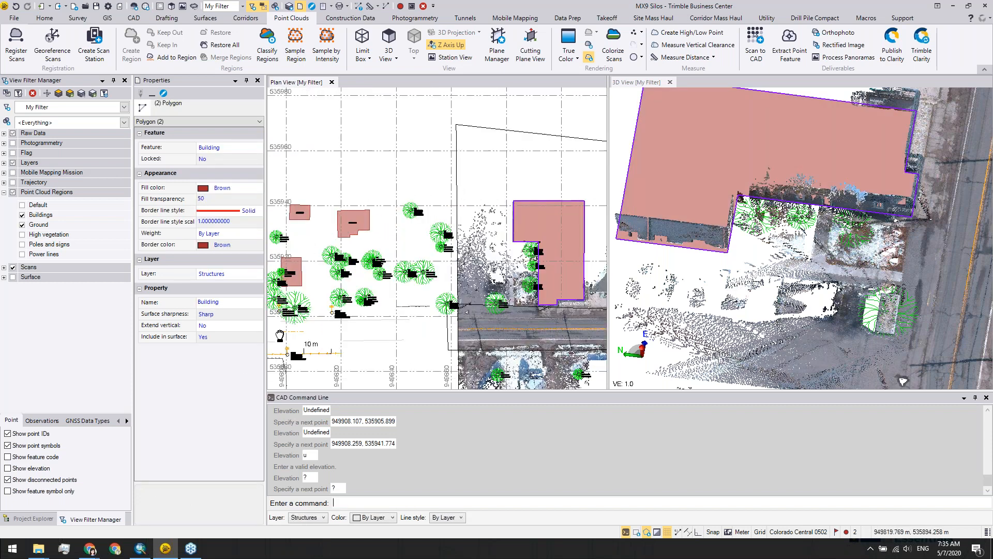
middle_click_drag(280, 335, 270, 349)
scroll(286, 240, "up", 3)
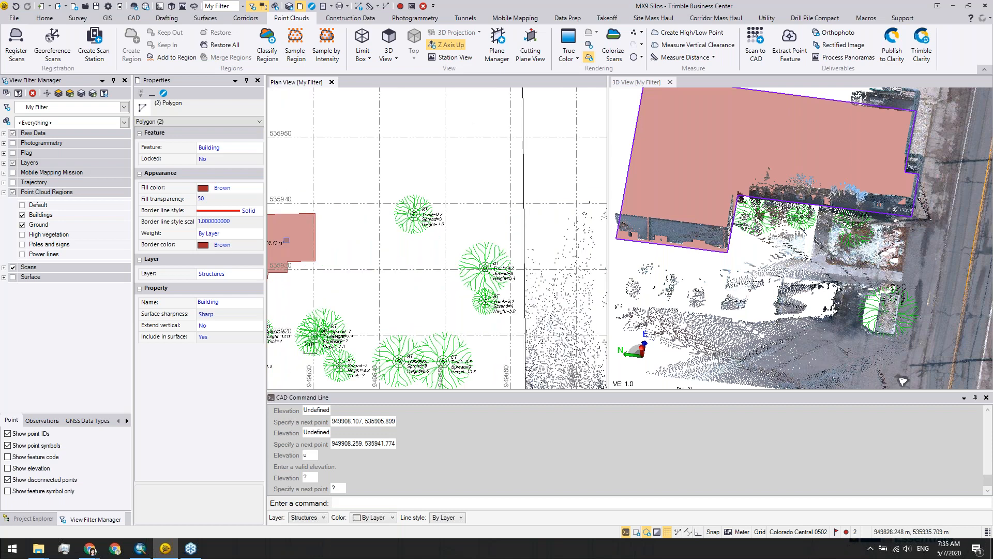
Step: Examine the area label on the small stepped building footprint and compare it with the new footprints along the street in plan
middle_click_drag(287, 240, 414, 240)
scroll(411, 241, "up", 2)
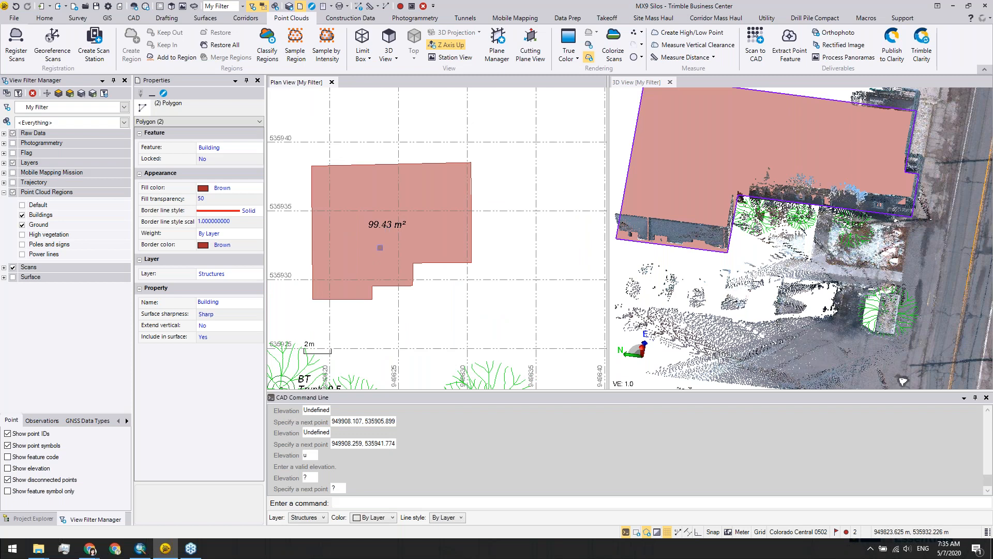
scroll(378, 321, "down", 3)
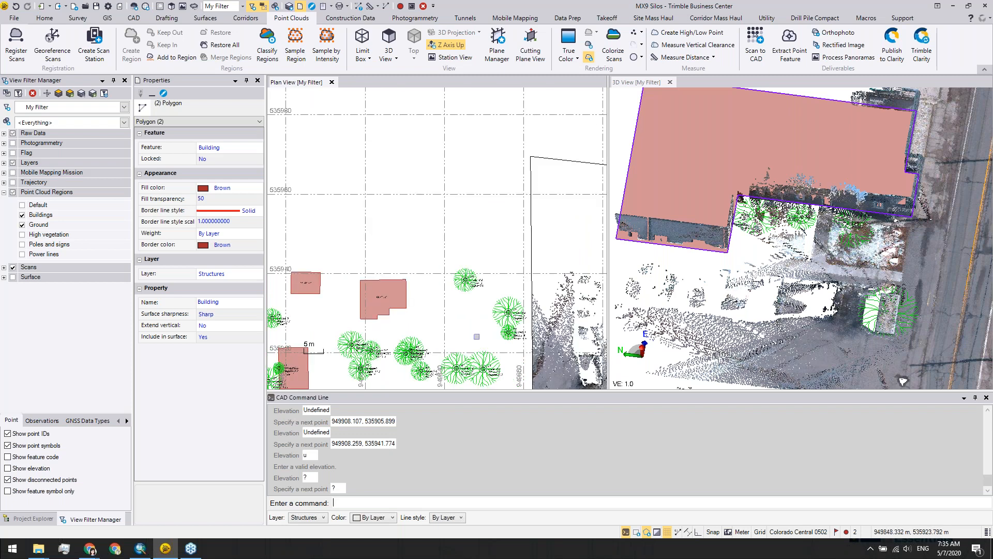
middle_click_drag(476, 336, 376, 228)
middle_click_drag(493, 357, 444, 308)
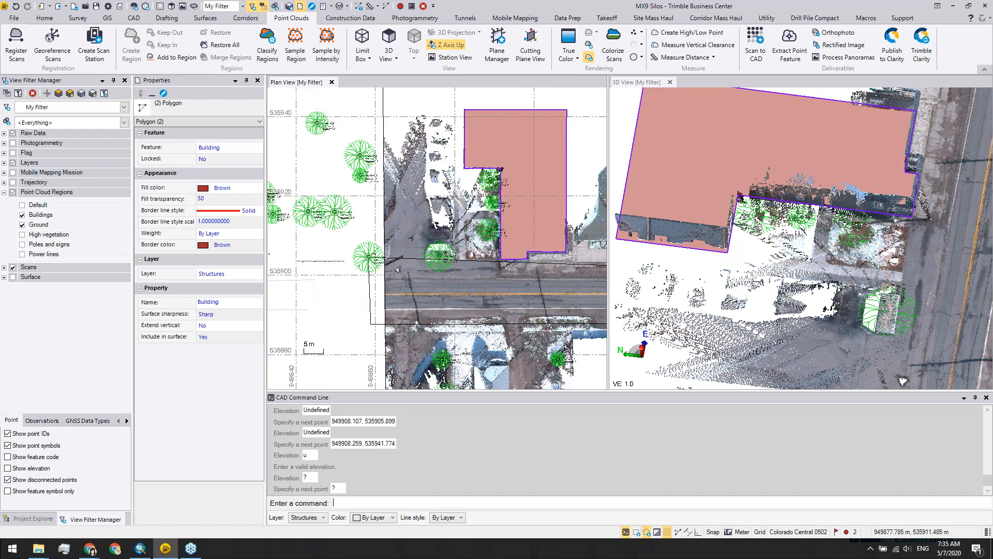
middle_click_drag(436, 252, 289, 270)
scroll(289, 270, "down", 2)
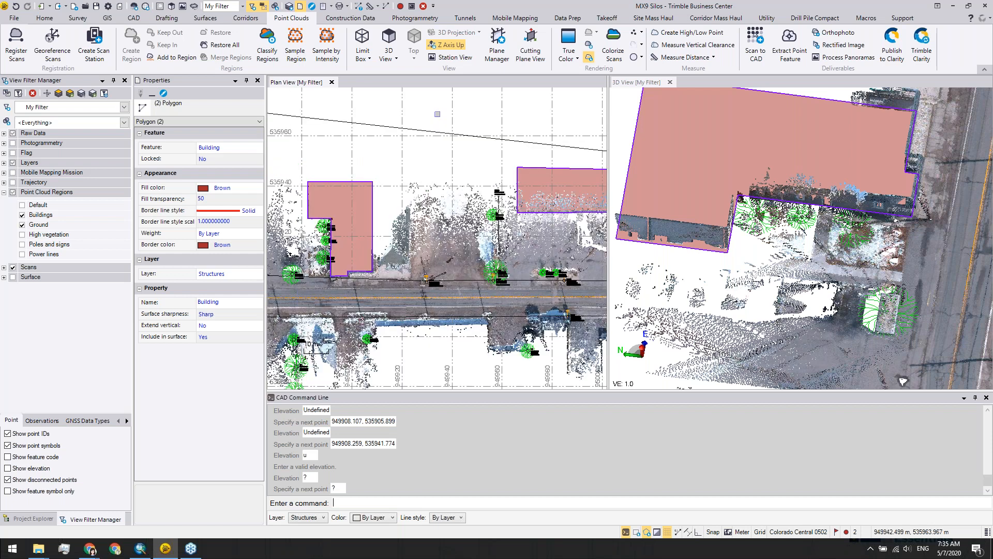
Step: Clear the polygon selection and open the Label Style Manager to review the area settings of the Polygon Label style
left_click(167, 18)
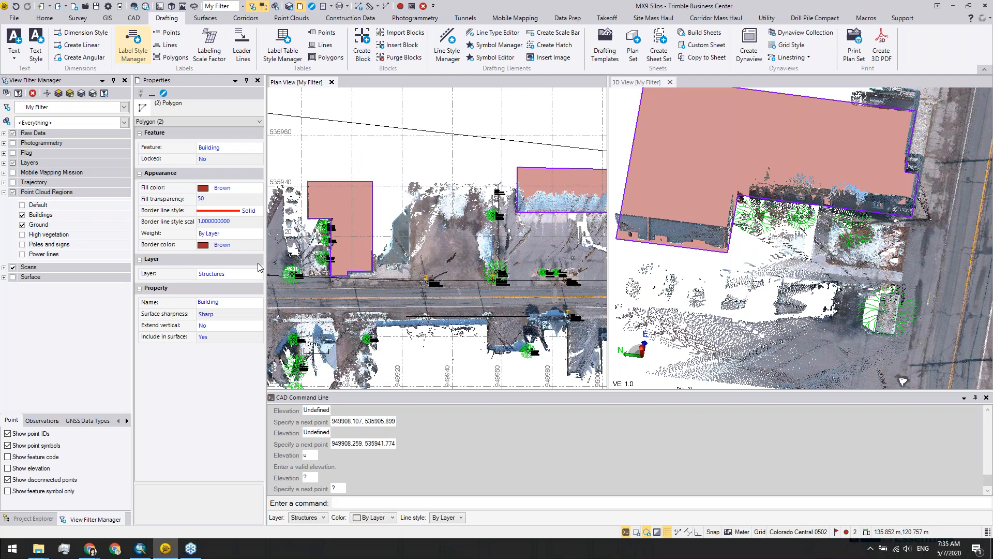
key("Escape")
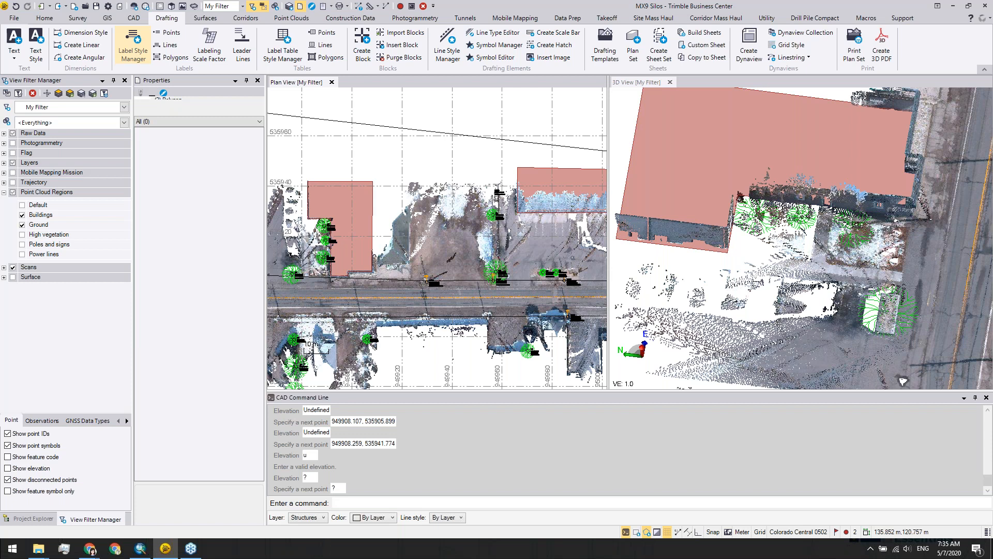
left_click(134, 46)
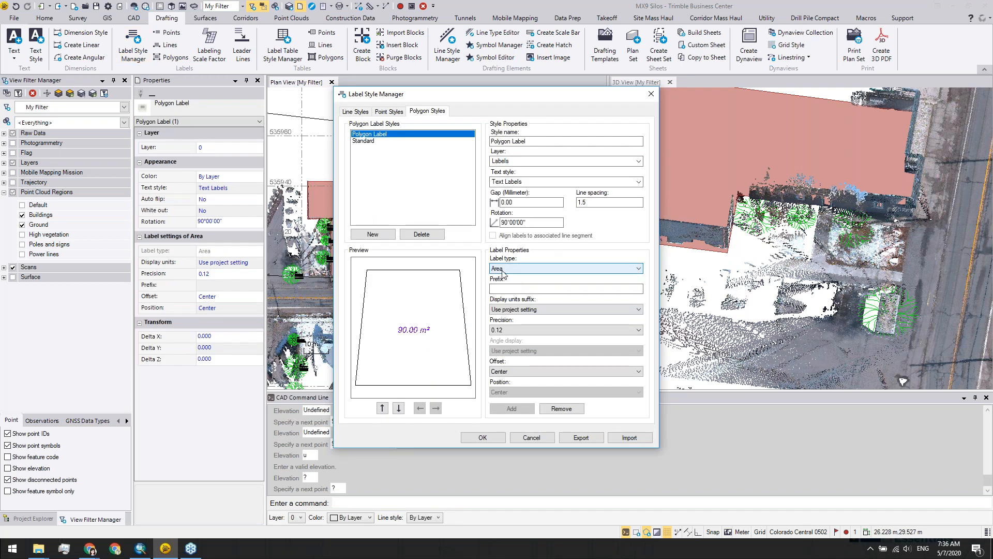
Step: Try shifting the area label's offset below the center in the Polygon Label style, restore it and cancel the style changes
left_click(506, 269)
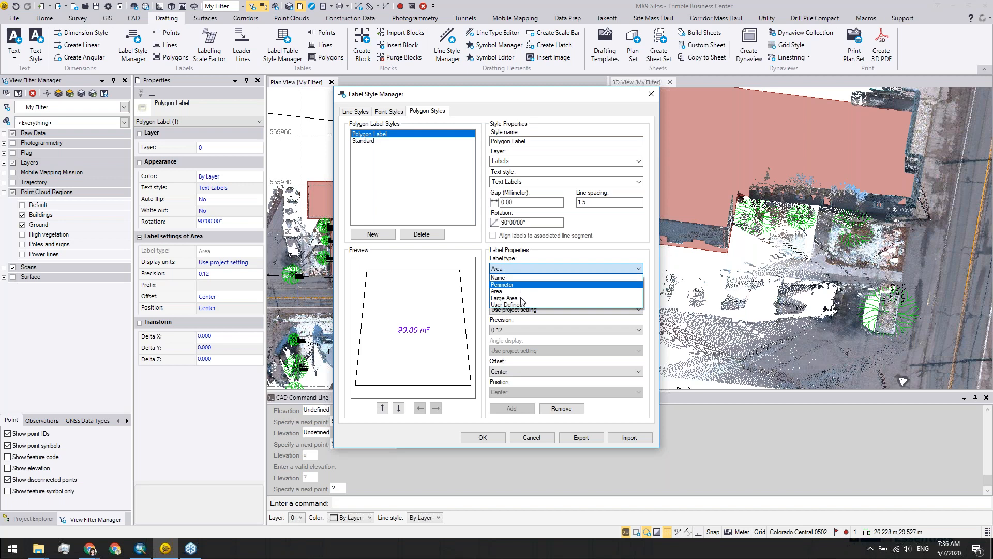
left_click(546, 265)
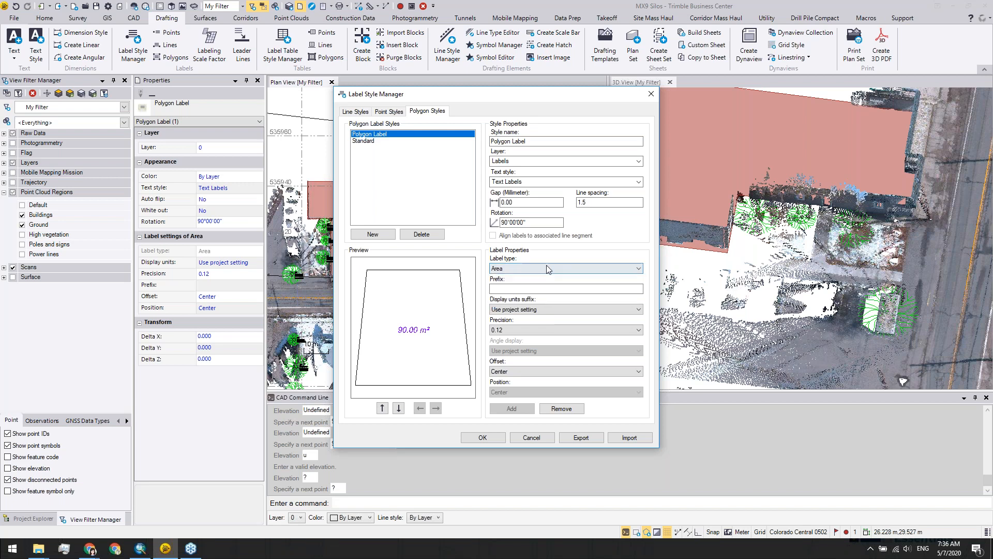
left_click(398, 409)
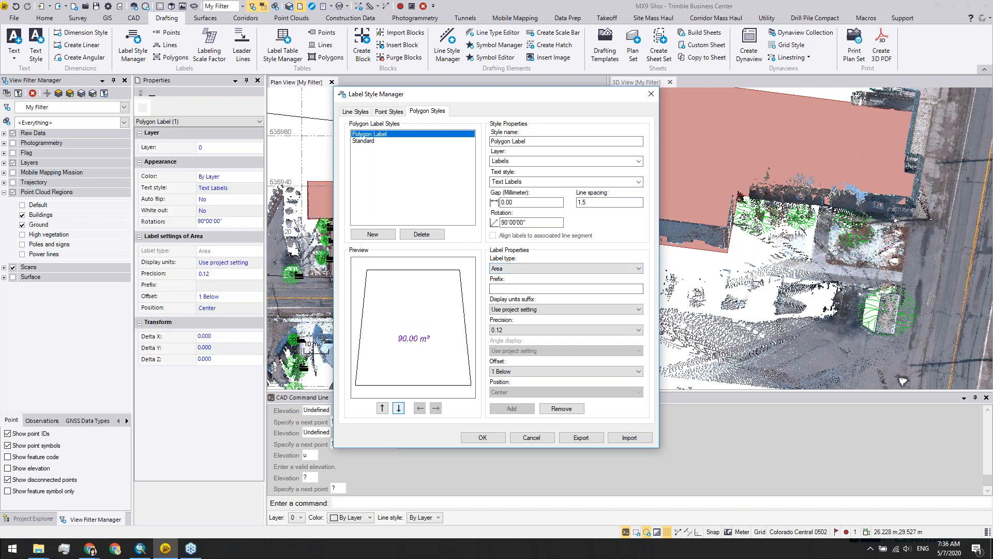
left_click(398, 408)
left_click(383, 408)
left_click(382, 408)
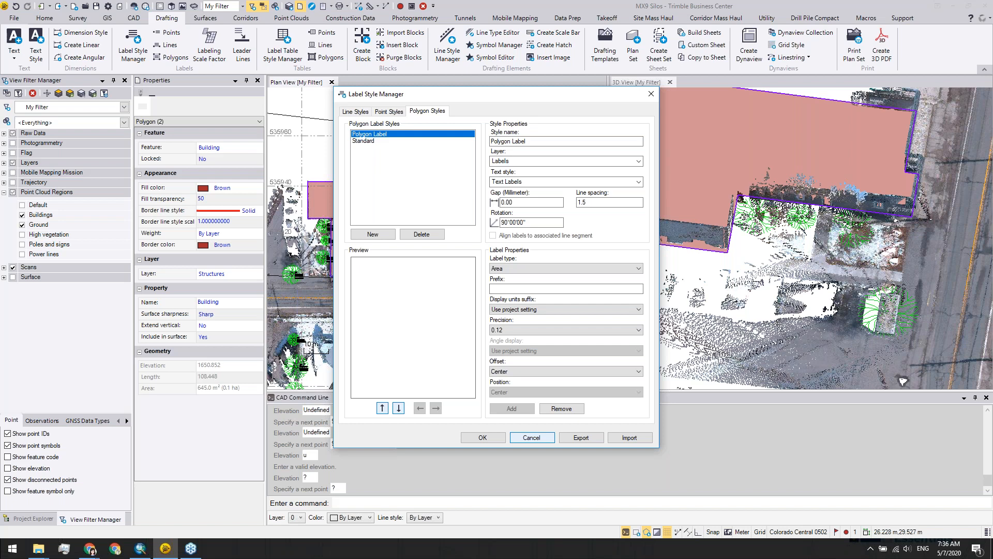
key("Escape")
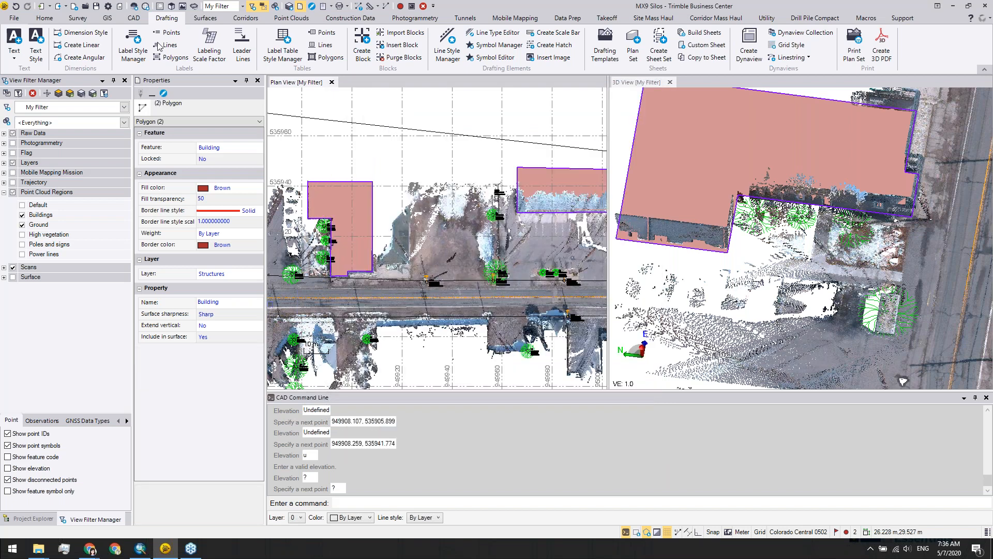
Step: Label the two selected building polygons using the Polygon Label style on the Labels layer, check the area label and finish the command
left_click(171, 57)
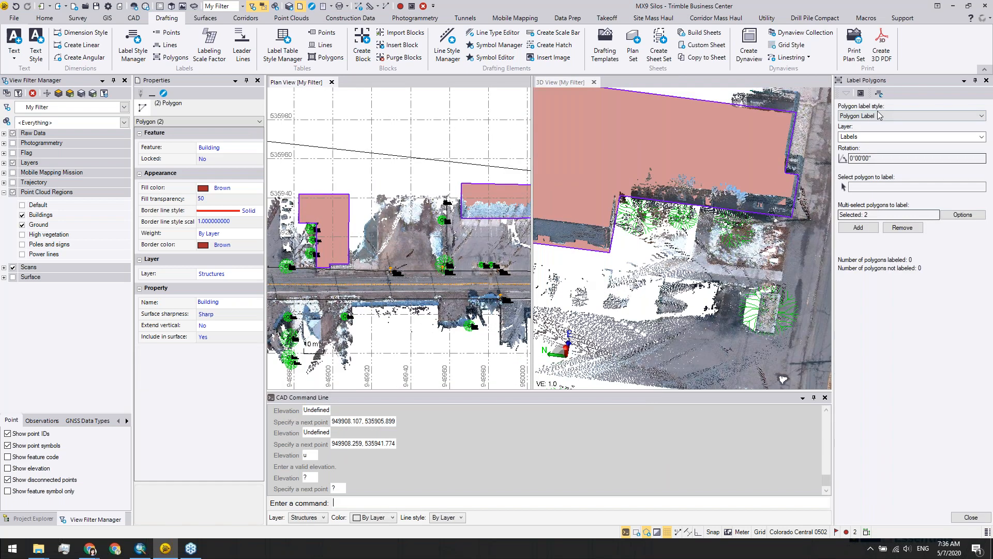
left_click(878, 214)
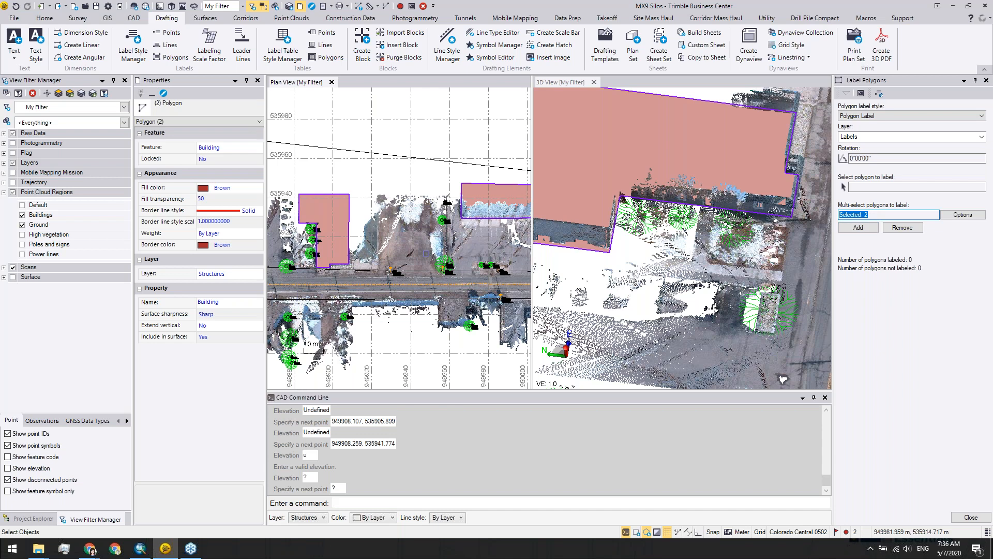
left_click(858, 227)
scroll(334, 208, "up", 5)
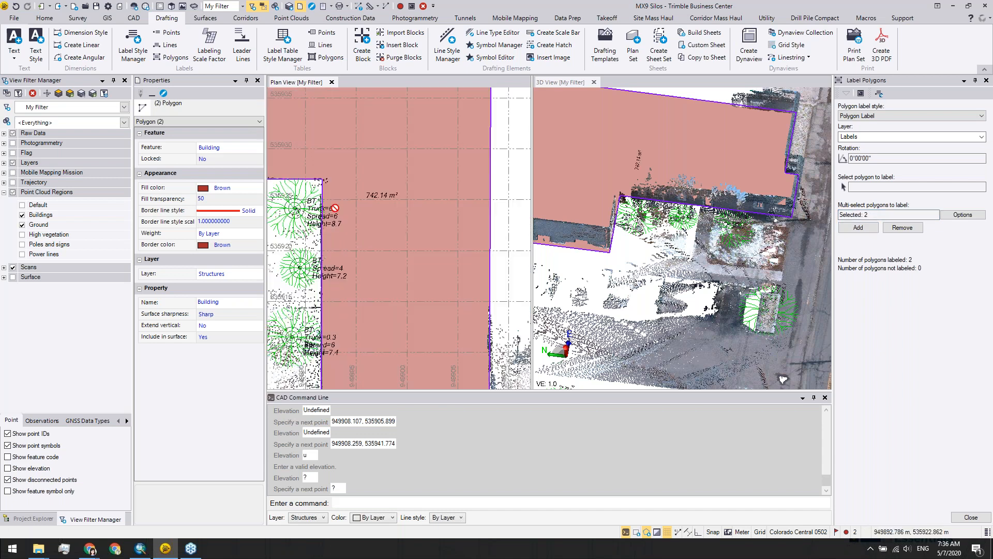
scroll(335, 208, "up", 1)
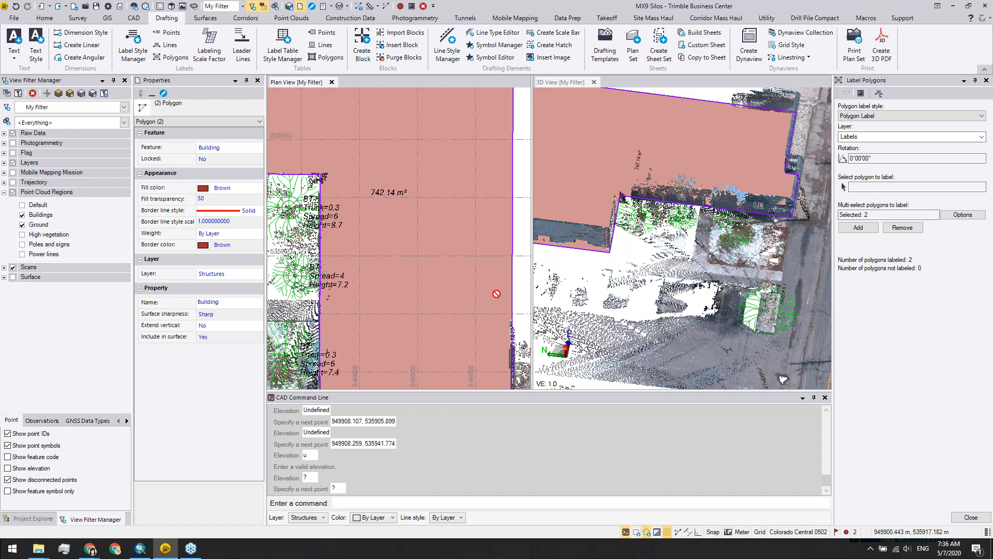
middle_click_drag(526, 295, 517, 295)
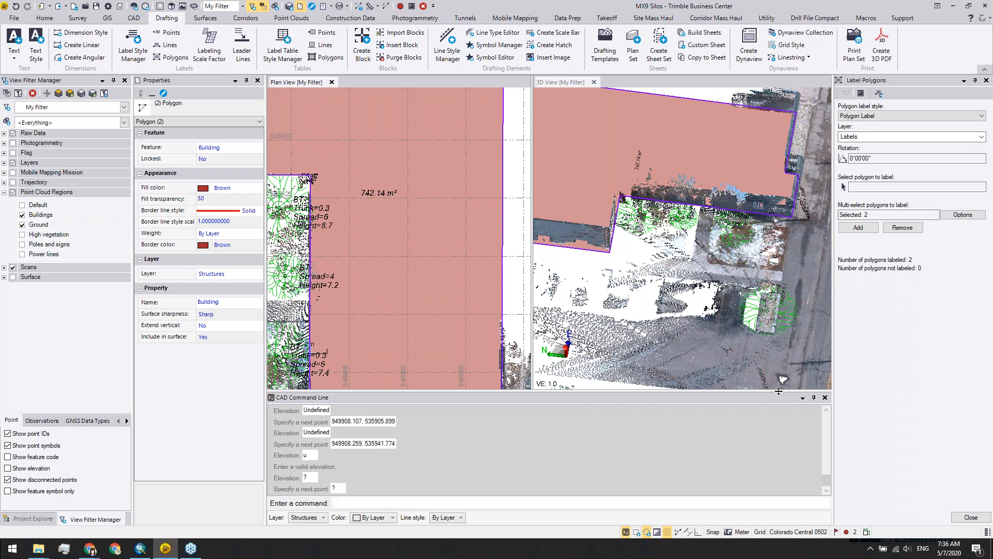
left_click(972, 517)
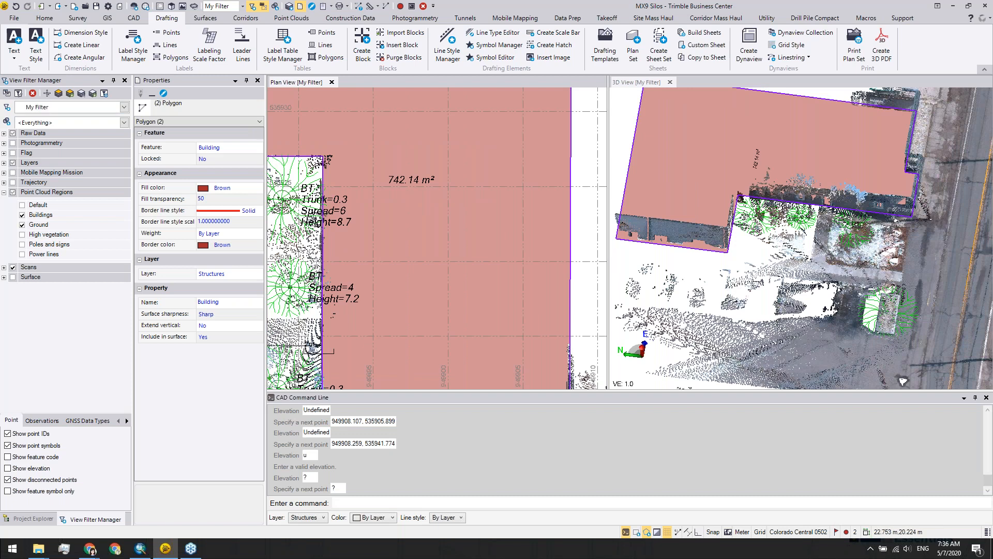
Step: Close the CAD command line and merge the plan and 3D views so the 3D view fills the workspace
left_click(987, 398)
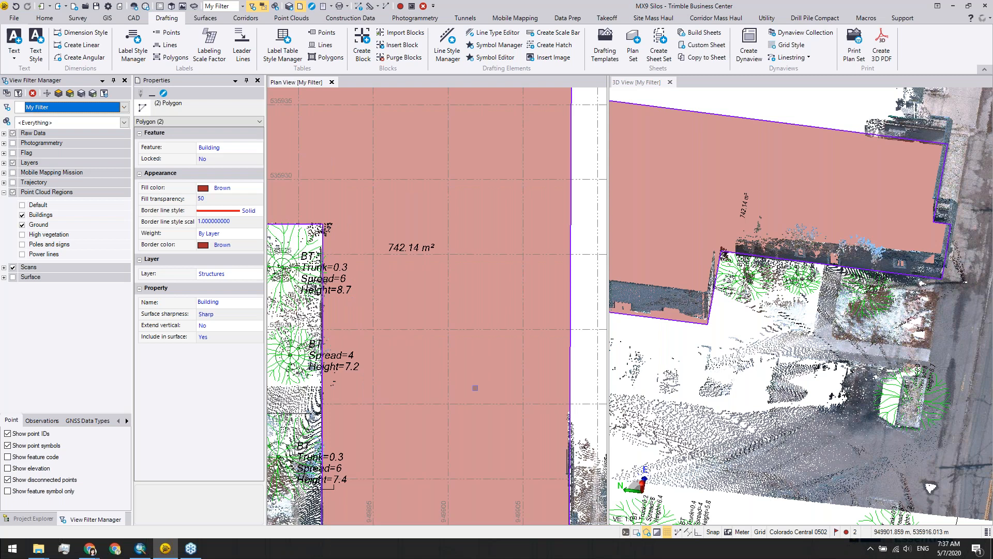
scroll(475, 387, "down", 5)
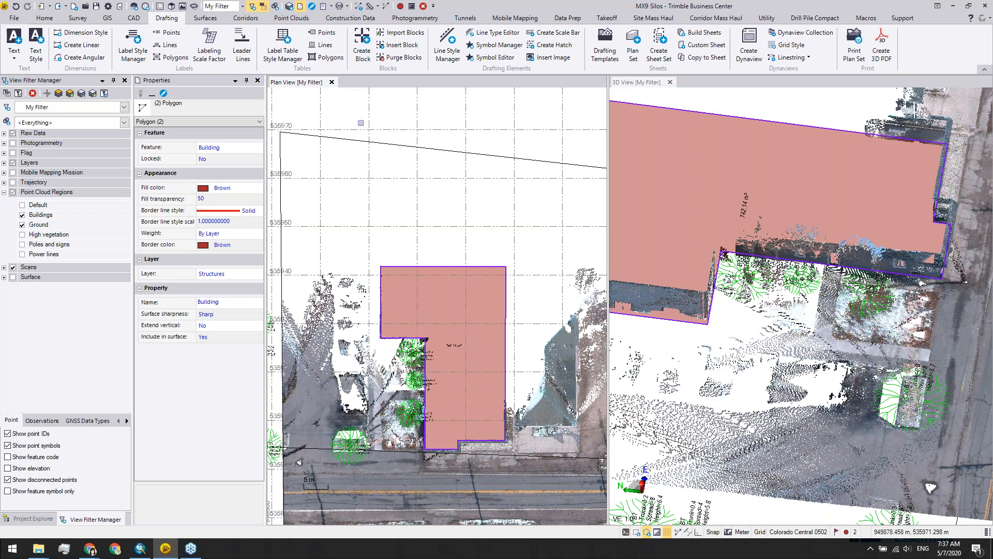
double_click(370, 85)
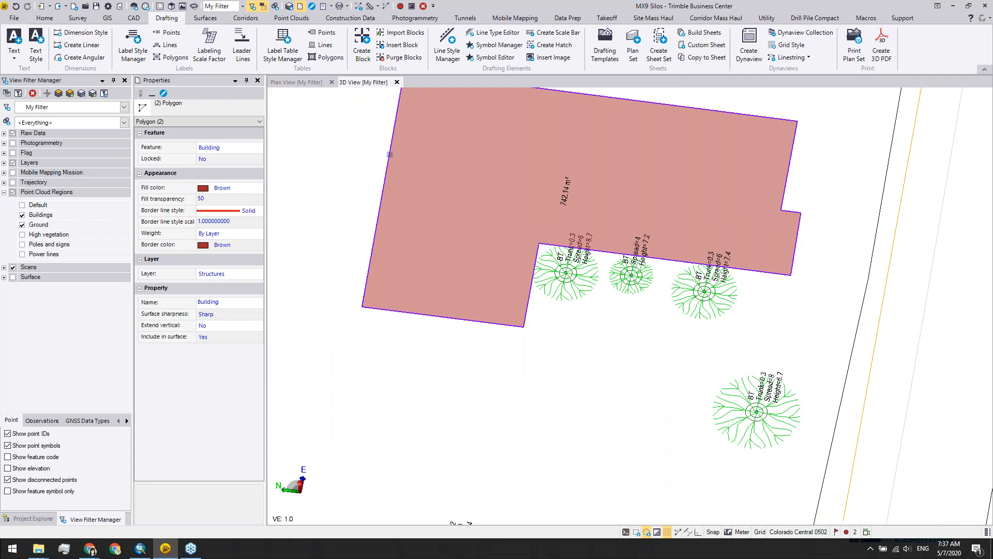
scroll(458, 240, "down", 3)
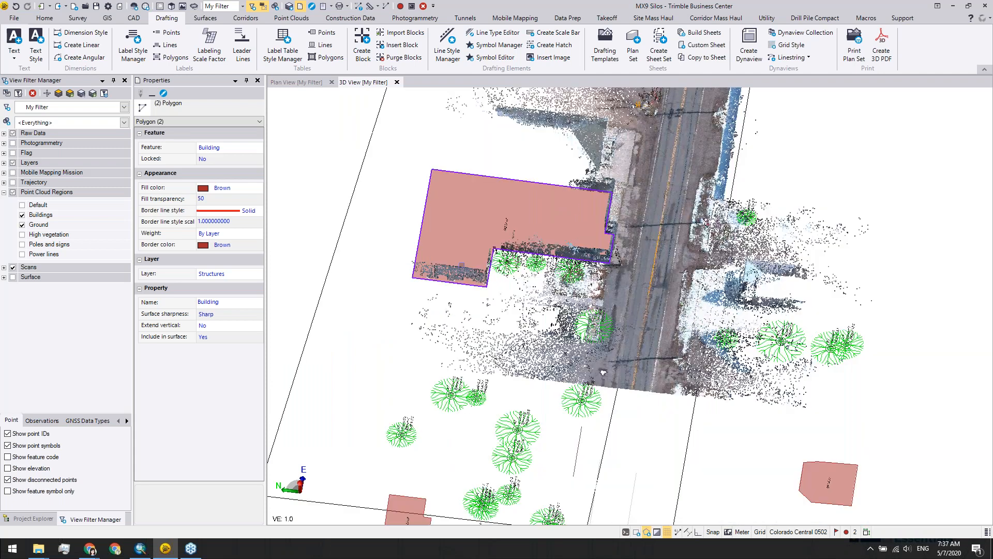
middle_click_drag(604, 373, 957, 310)
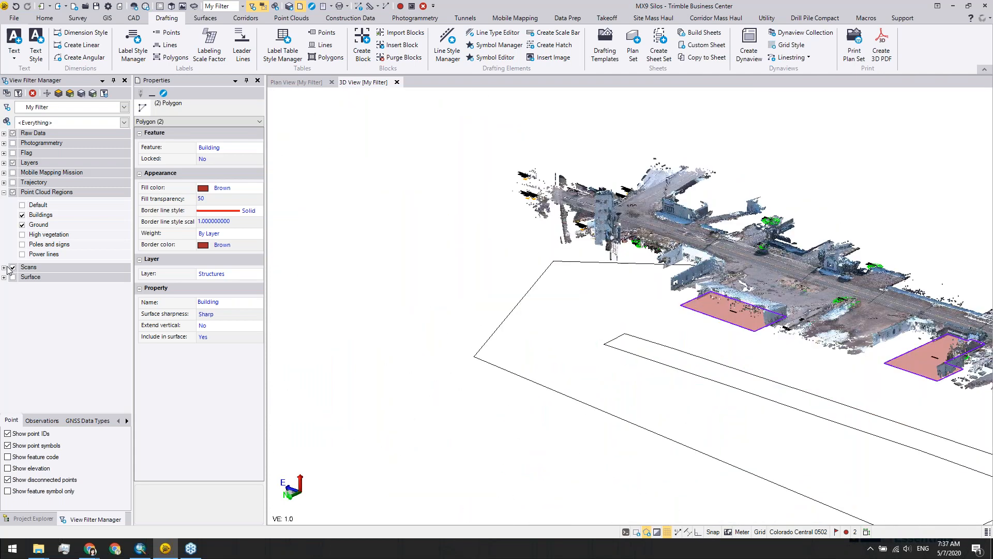
Step: Hide the Buildings point cloud region and show Power lines together with Ground
left_click(22, 215)
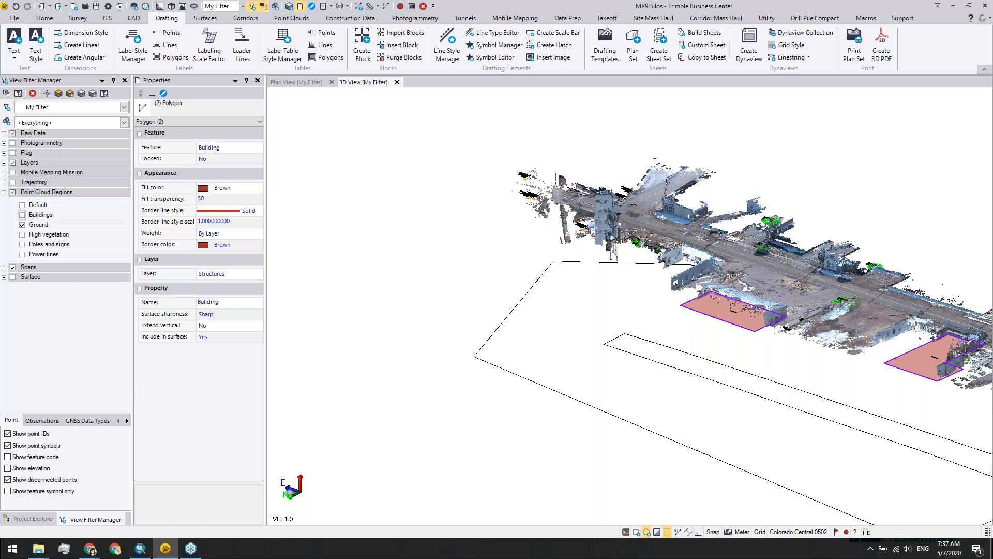
left_click(22, 245)
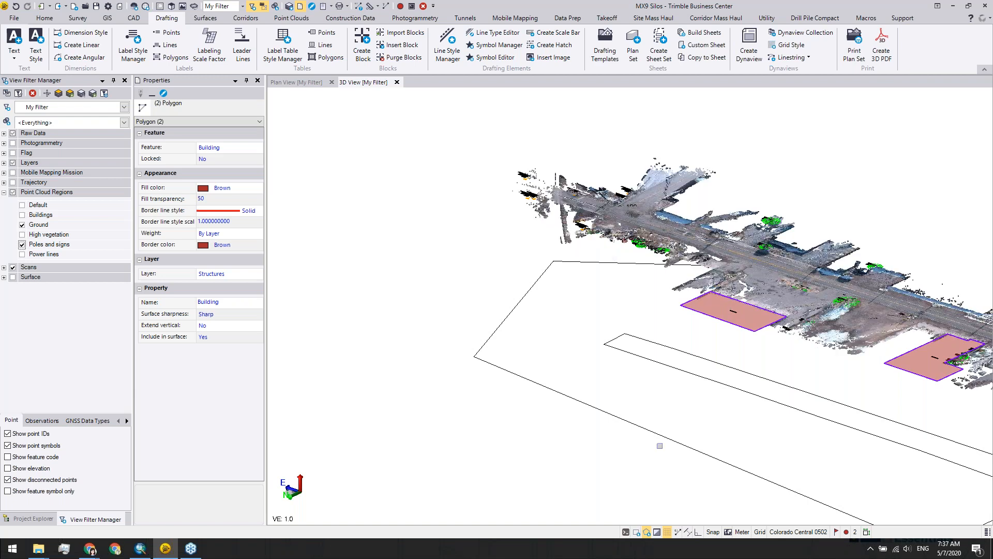
left_click(21, 244)
left_click(22, 254)
middle_click_drag(724, 331, 473, 339)
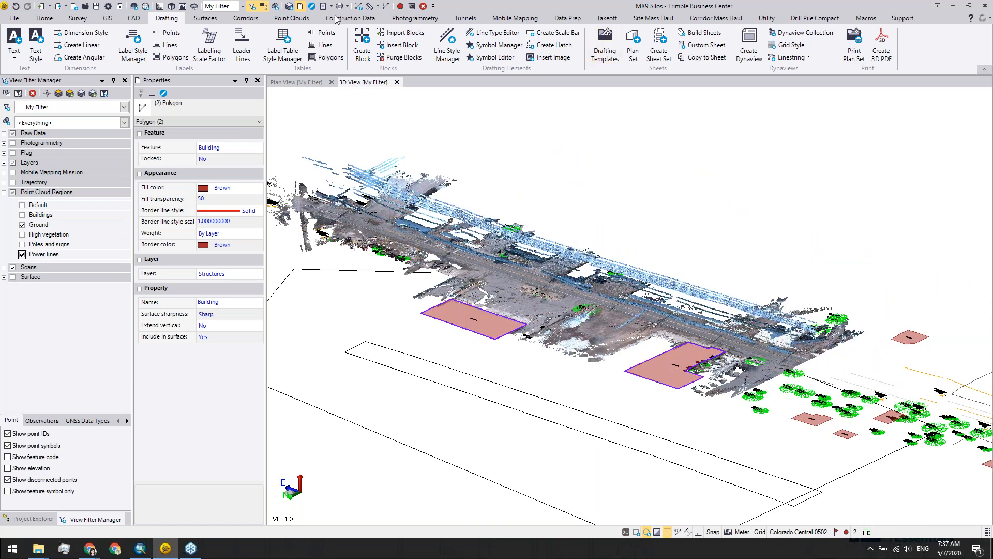
Step: Render the point cloud in Region Color and inspect the power lines above the ground in 3D
left_click(292, 17)
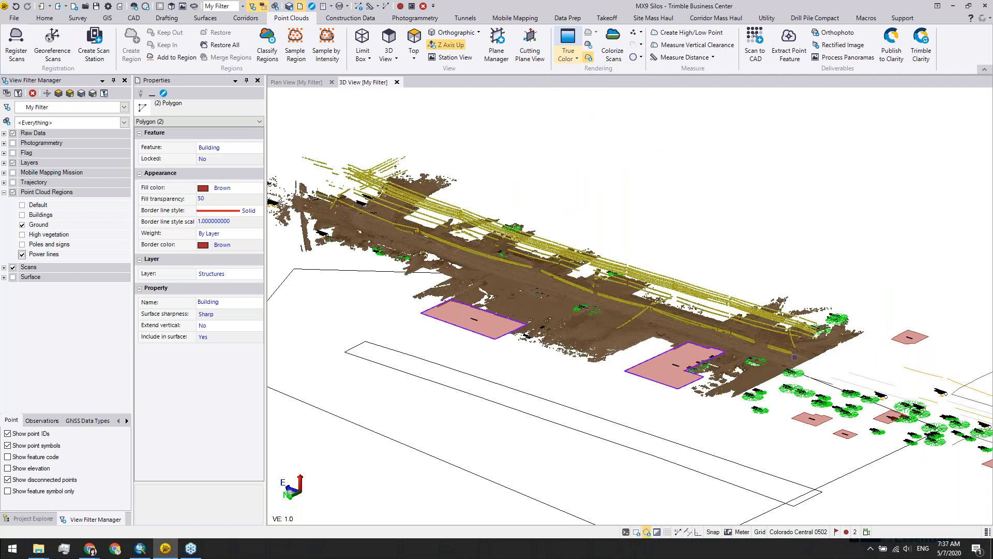
middle_click_drag(537, 309, 543, 301, "shift")
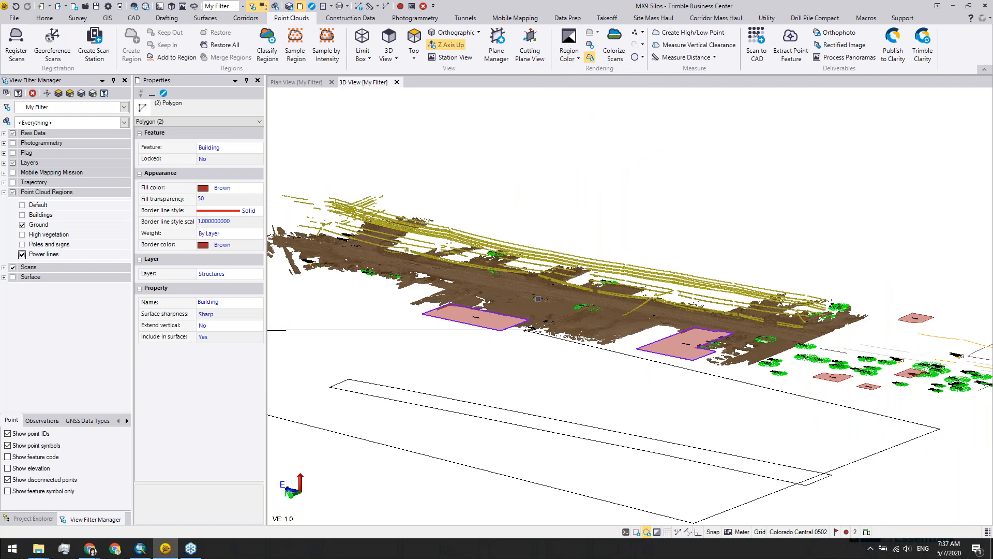
scroll(542, 300, "up", 3)
scroll(623, 322, "up", 1)
middle_click_drag(623, 322, 572, 315, "shift")
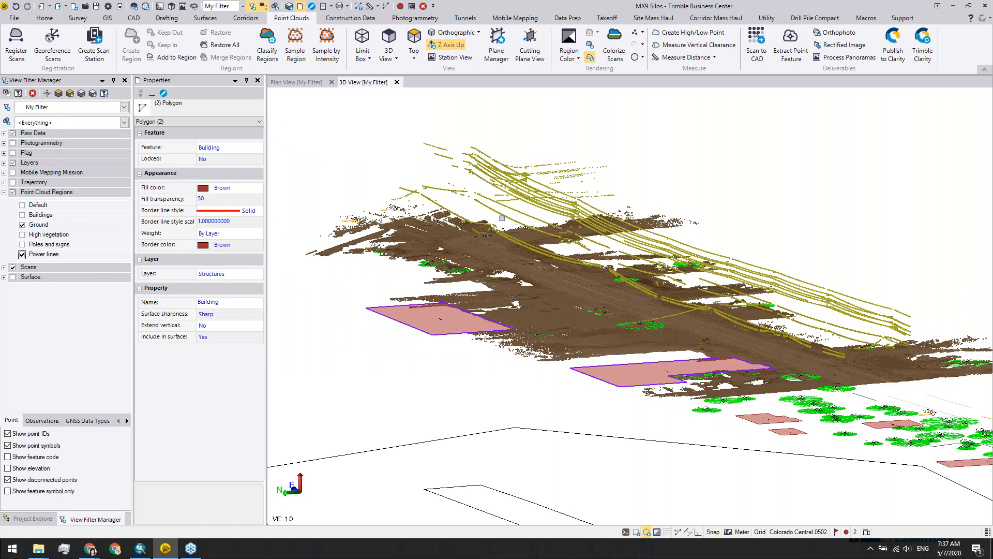
mouse_move(601, 233)
middle_mouse_down("shift")
mouse_move(655, 249)
mouse_move(526, 210)
middle_mouse_up("shift")
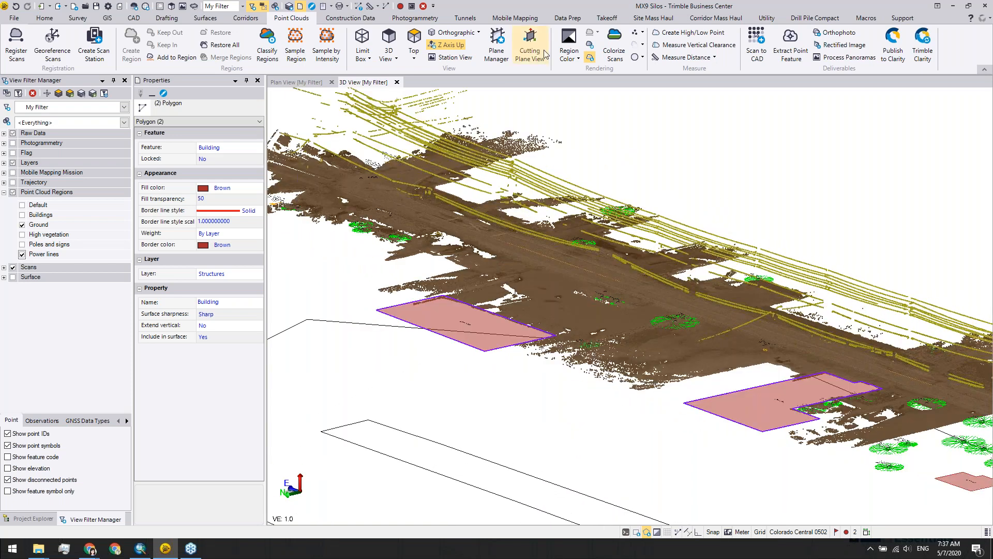
Step: Define Power Line Profile as a vertical plane and pick its first point on the power lines near the far end of the street
left_click(498, 46)
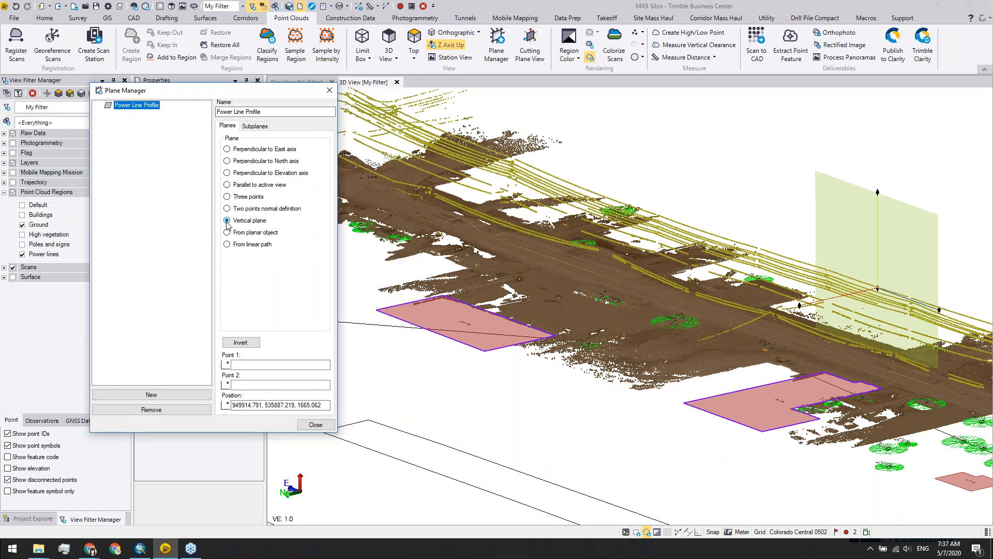
left_click(258, 365)
left_click(257, 364)
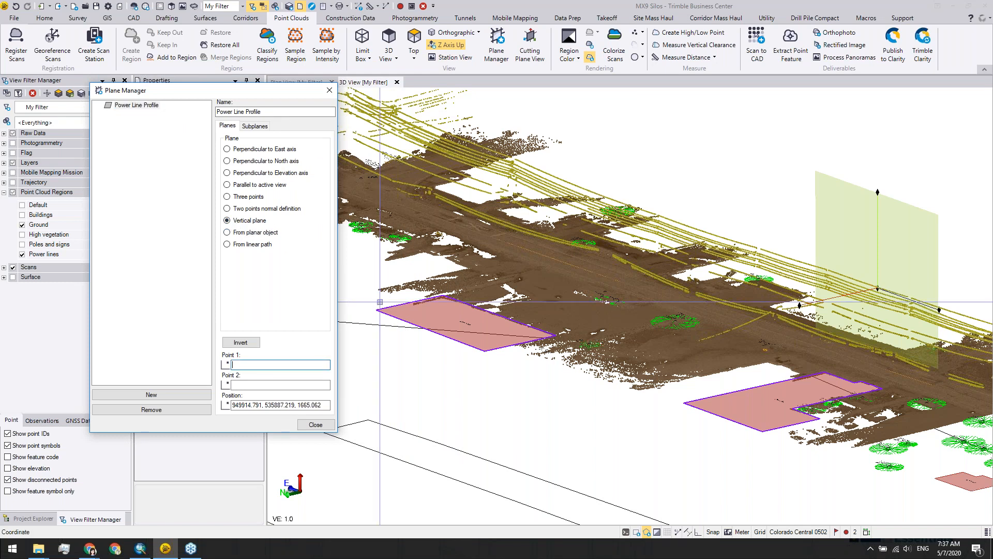
middle_click_drag(380, 302, 589, 447)
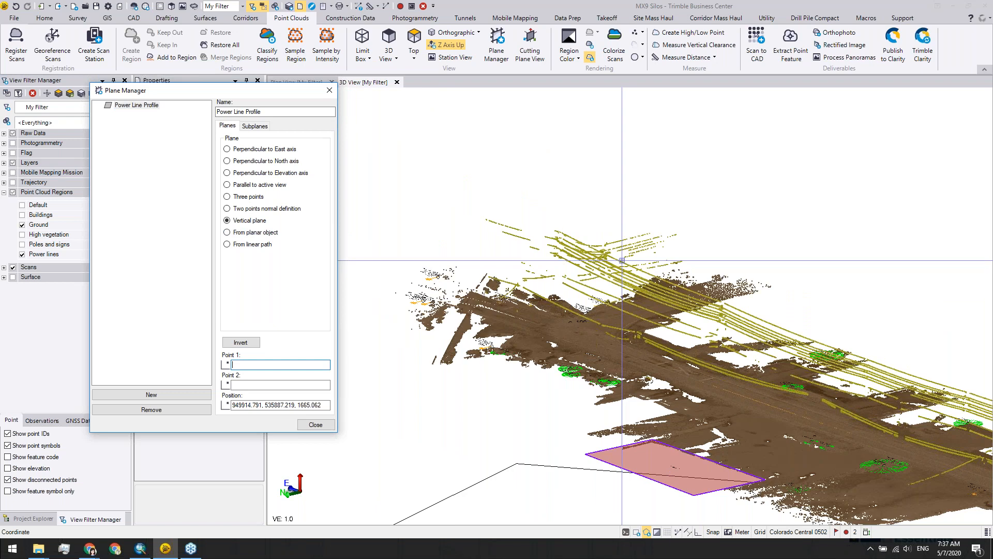
scroll(622, 260, "up", 2)
left_click(625, 278)
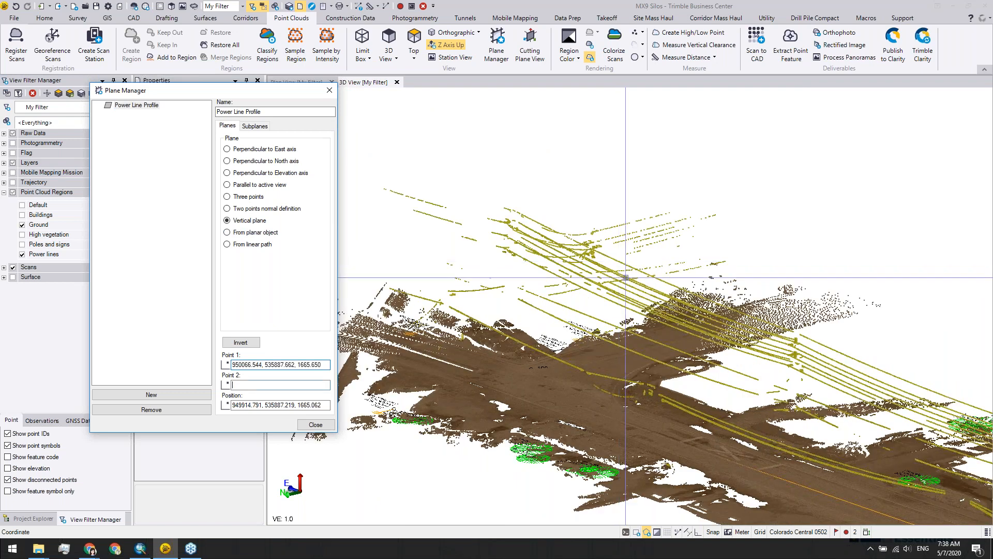
Step: Pick the plane's second point near the opposite end of the power lines, finish it and show Power Line Profile in the Cutting Plane View
middle_click_drag(561, 279, 545, 267)
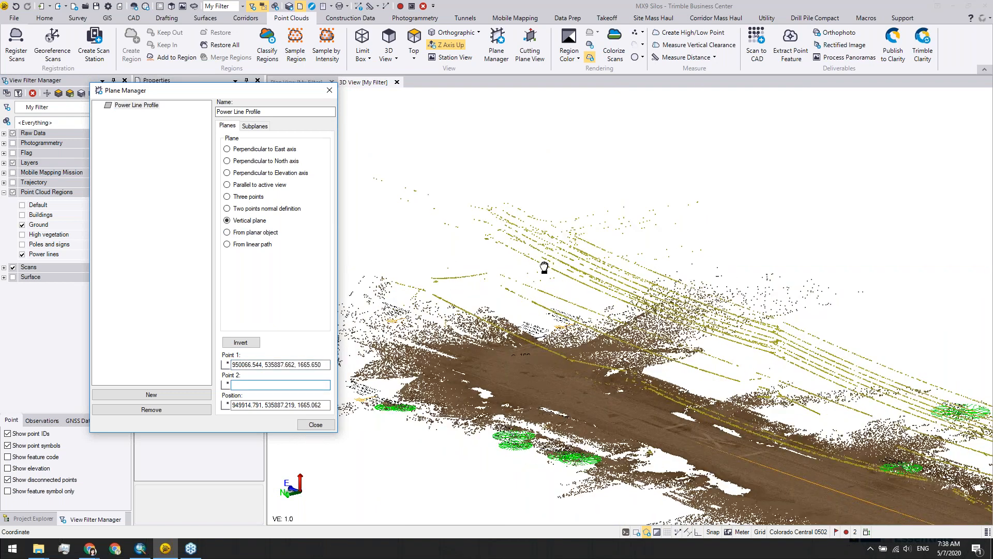
scroll(545, 267, "down", 3)
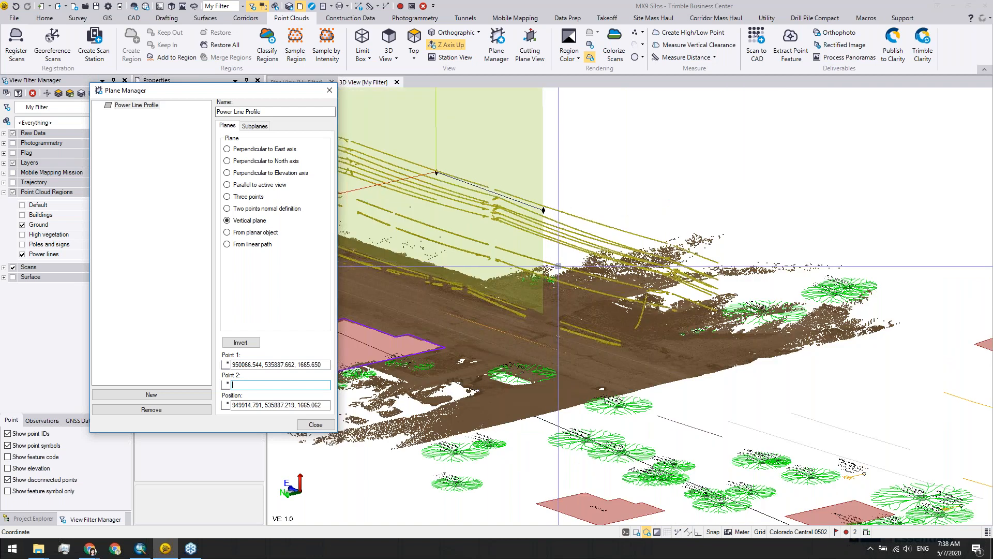
left_click(559, 267)
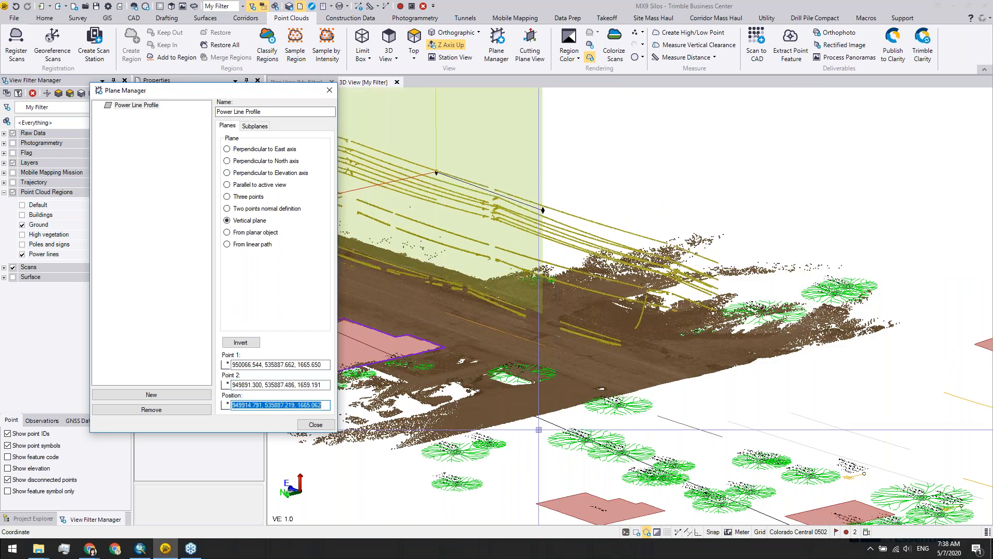
mouse_move(559, 393)
middle_mouse_down()
mouse_move(608, 302)
mouse_move(904, 217)
middle_mouse_up()
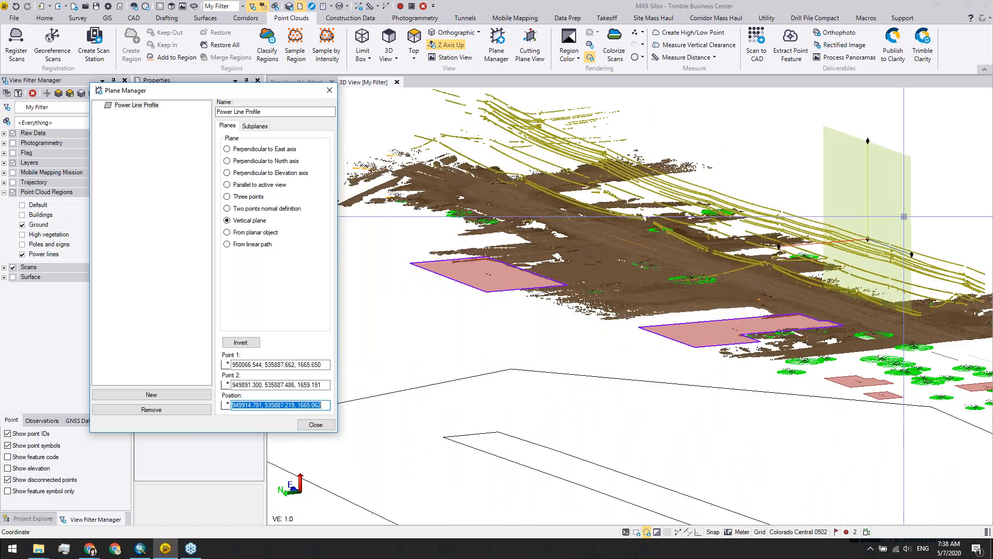
left_click(316, 424)
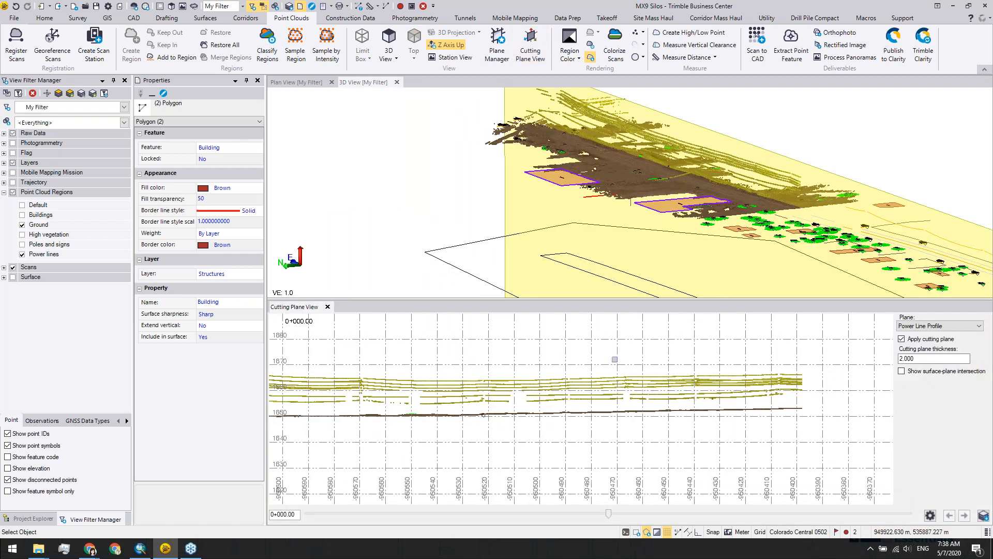
Step: Select the cutting plane thickness value and examine the power lines above the ground in the Power Line Profile section
double_click(914, 359)
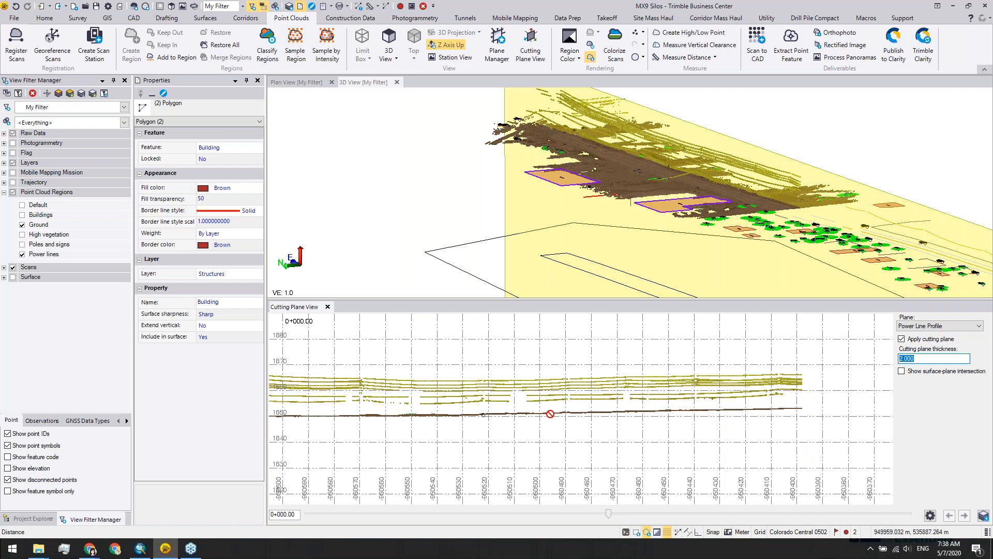
scroll(732, 441, "up", 3)
scroll(488, 417, "up", 3)
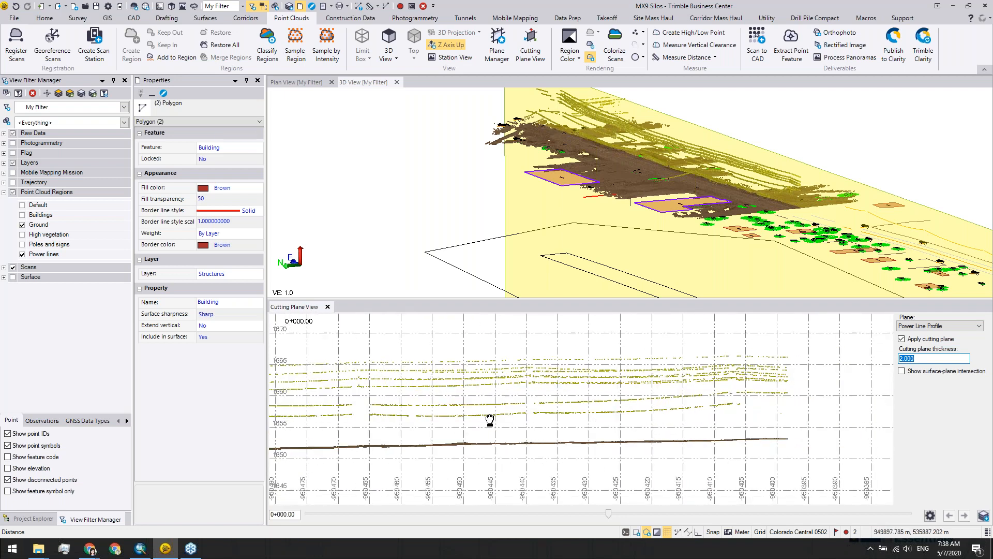
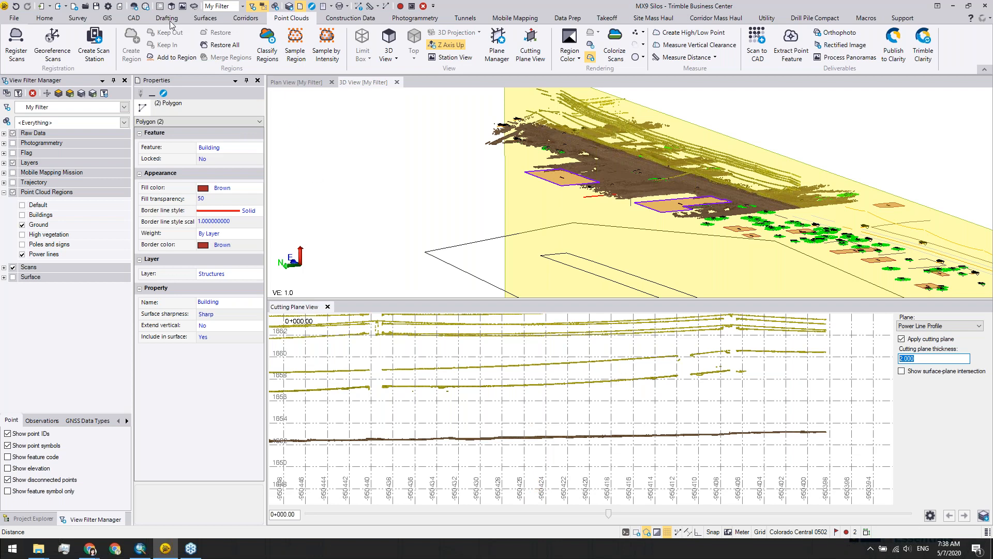
Step: Start a Best-Fit Line and set its line type to Polynomial Curve 3D
left_click(133, 18)
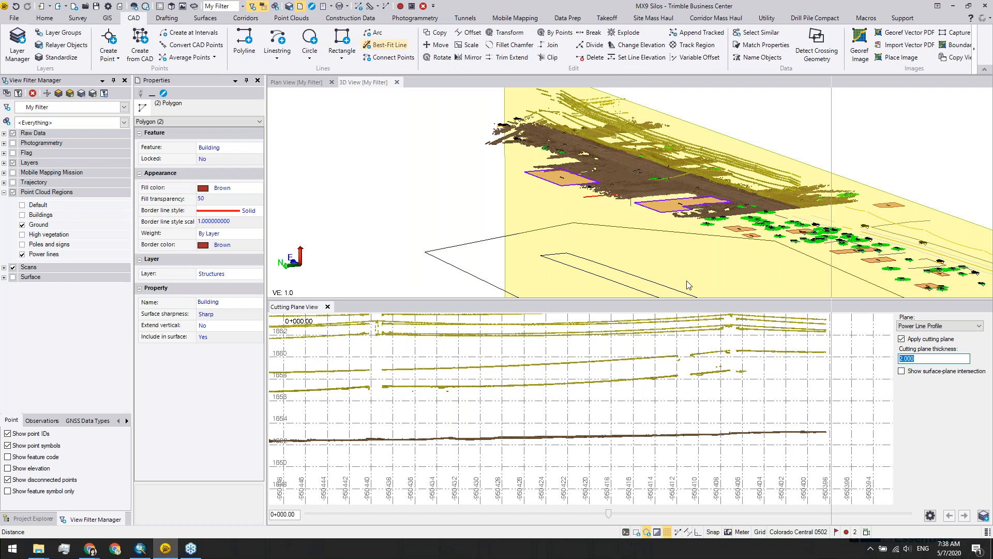
middle_click_drag(687, 286, 606, 285)
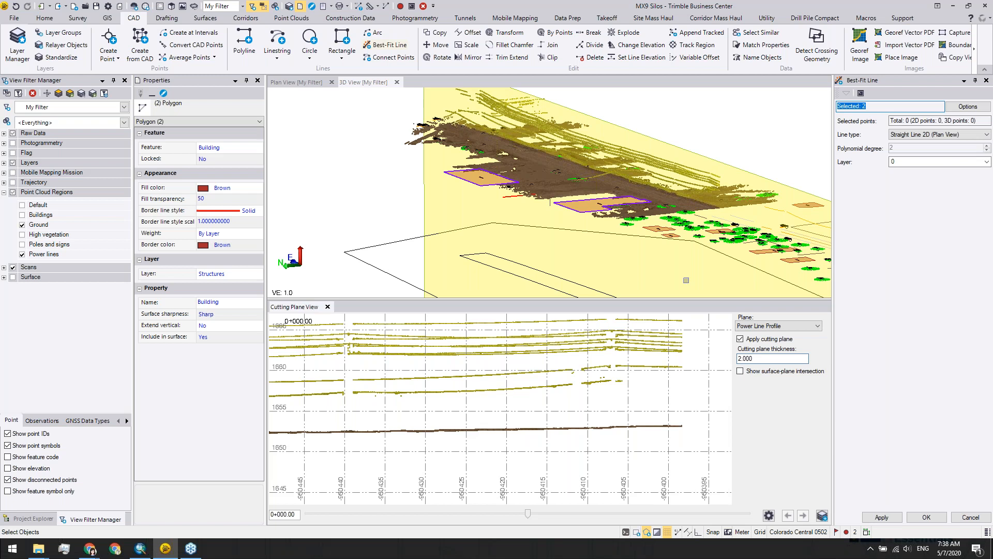
left_click(939, 135)
left_click(919, 164)
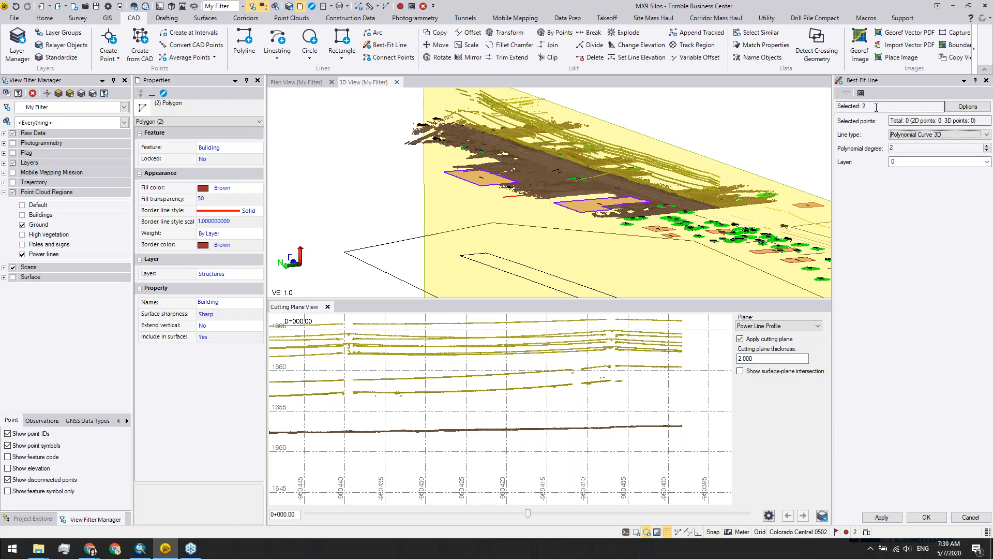
Step: Fence the lowest power line's points between about 950440 and 950407 in the cutting plane section and create their best-fit curve
left_click(876, 108)
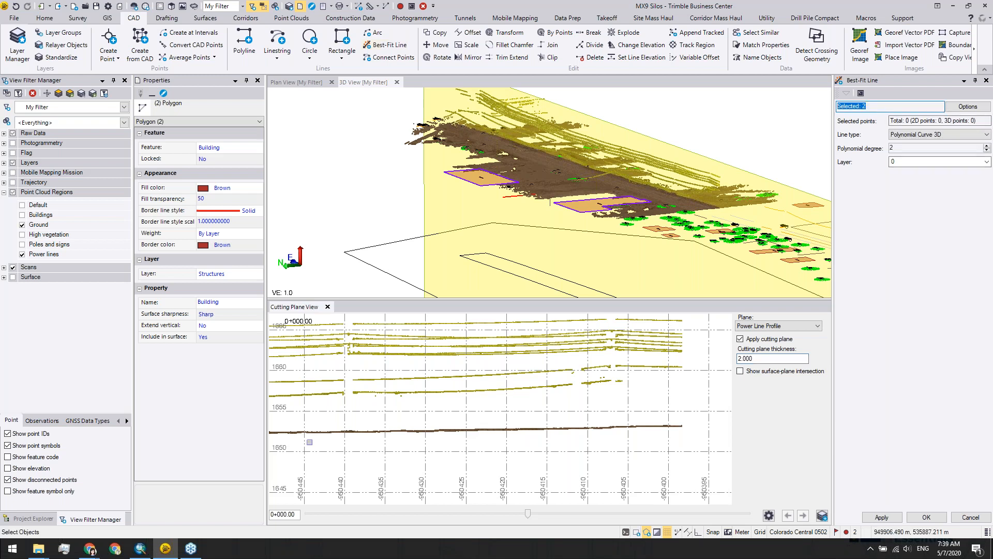
left_click(647, 533)
left_click(348, 384)
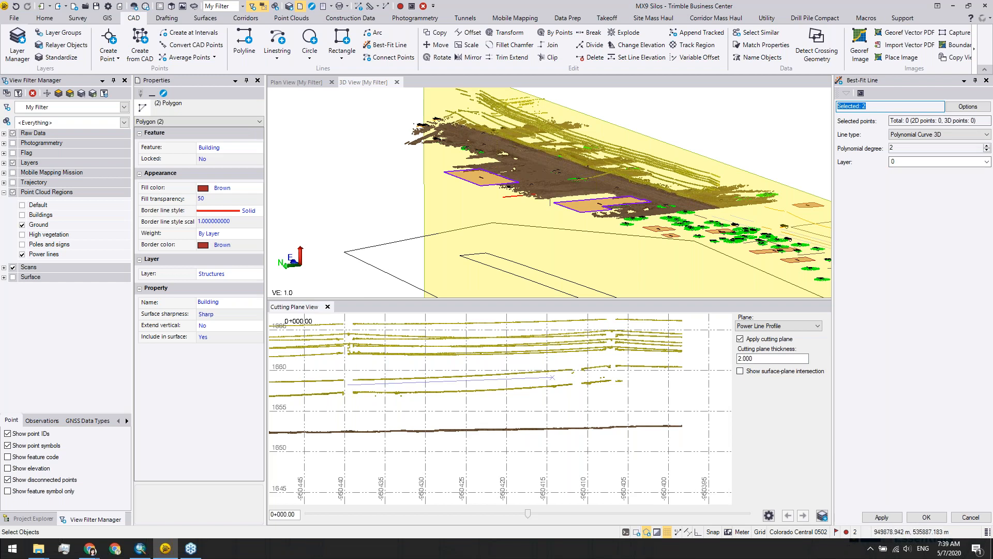
left_click(619, 375)
left_click(610, 400)
left_click(346, 406)
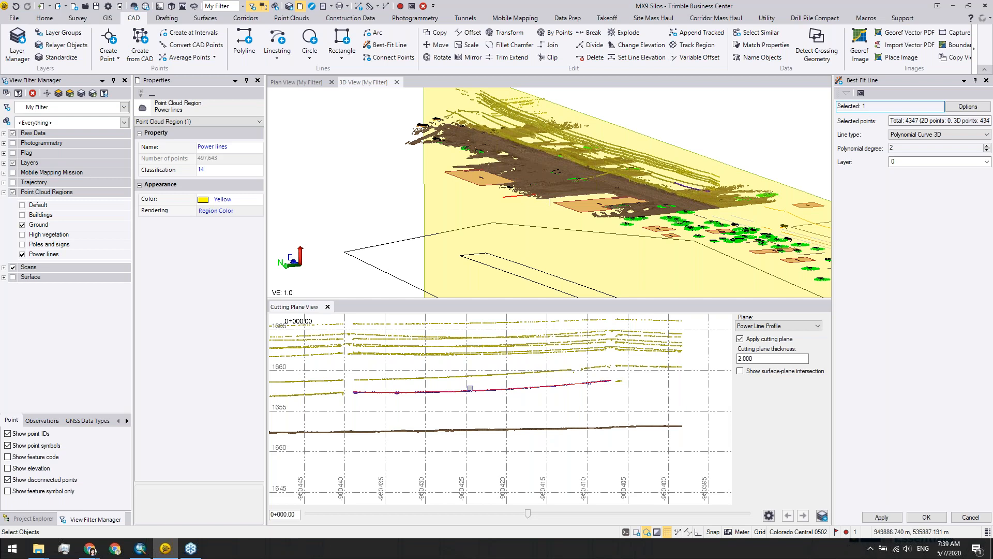
left_click(894, 518)
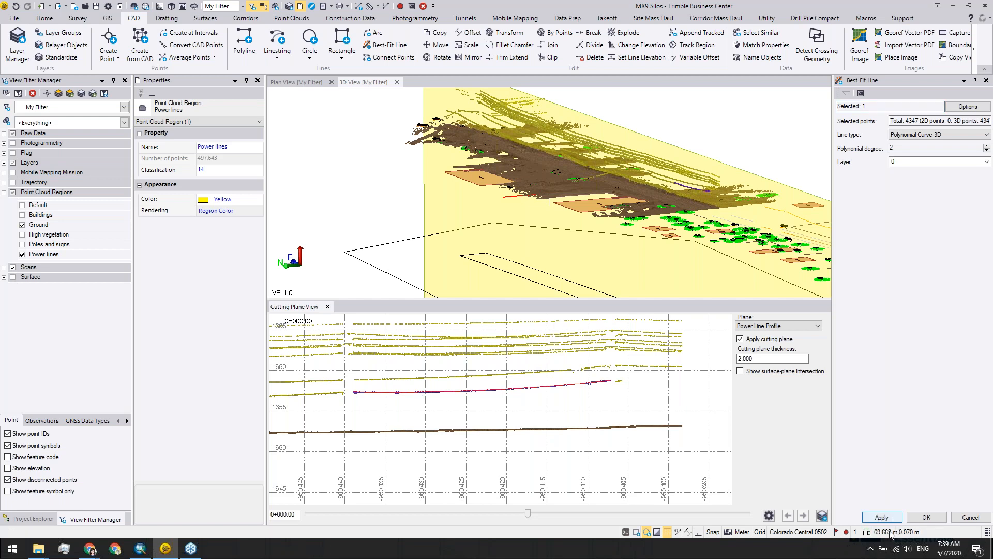
Step: Fence the lowest power line's span between about 950521 and 950489 in the section and create its best-fit curve
middle_click_drag(369, 435, 470, 427)
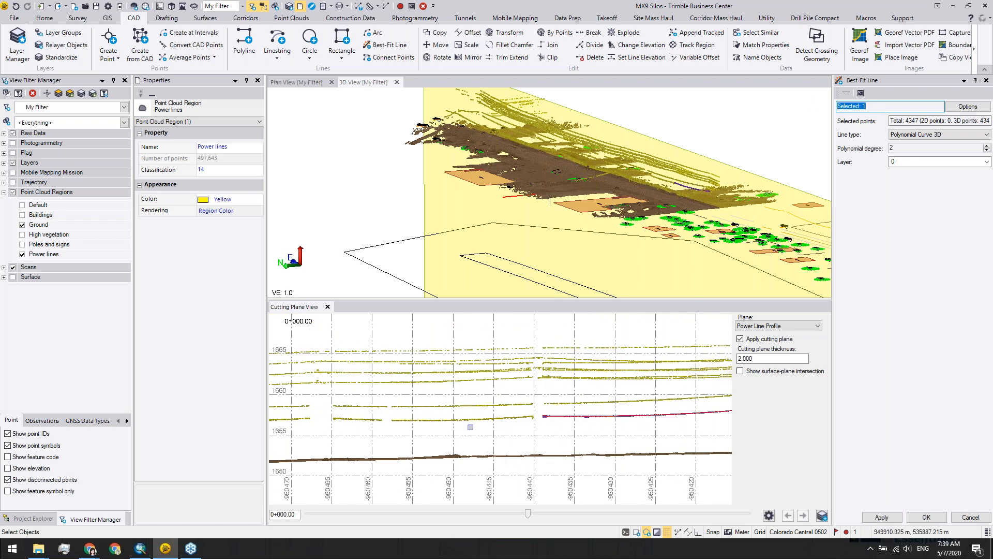
scroll(323, 410, "down", 2)
middle_click_drag(323, 411, 647, 396)
scroll(647, 396, "up", 2)
mouse_move(471, 410)
middle_mouse_down()
mouse_move(524, 397)
mouse_move(483, 409)
middle_mouse_up()
left_click(368, 389)
left_click(608, 385)
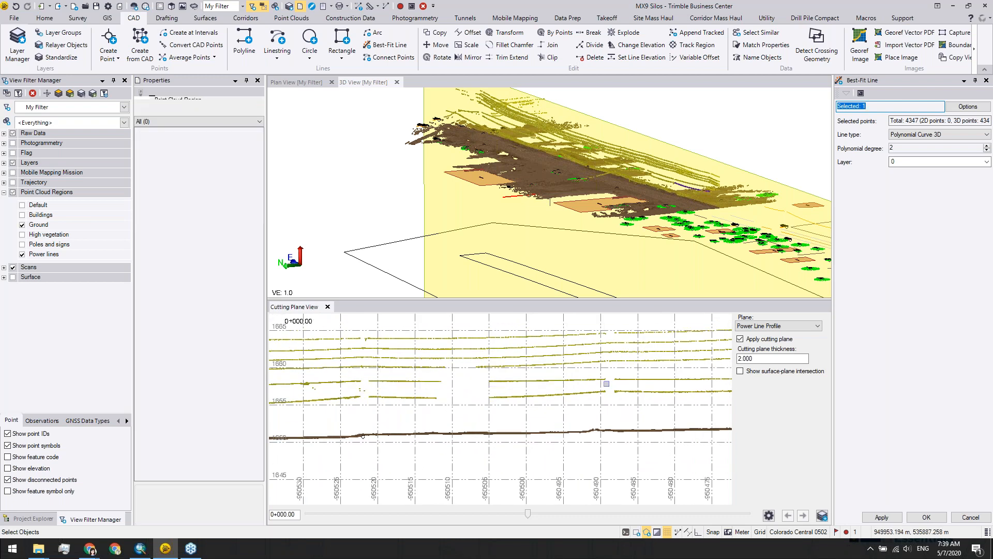
left_click(608, 409)
double_click(359, 408)
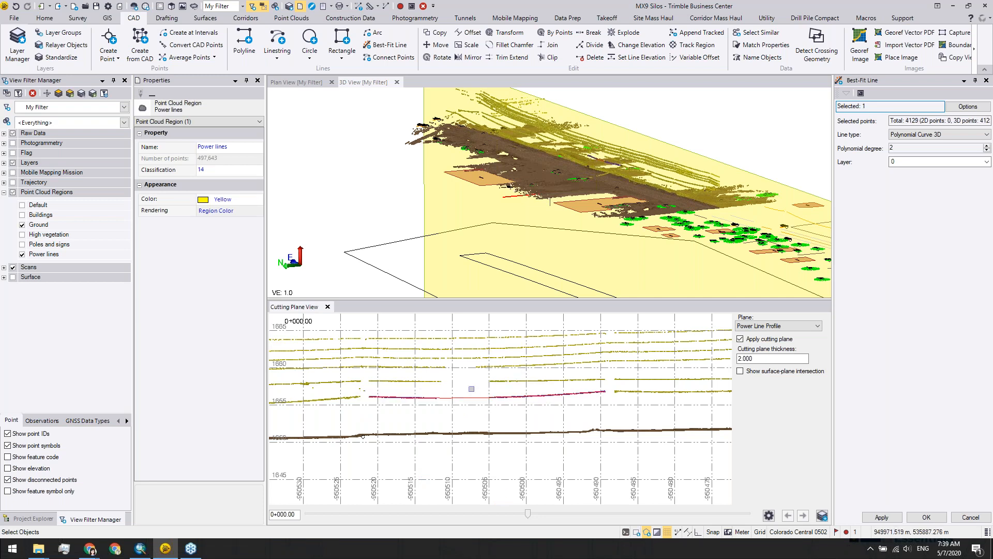
left_click(926, 518)
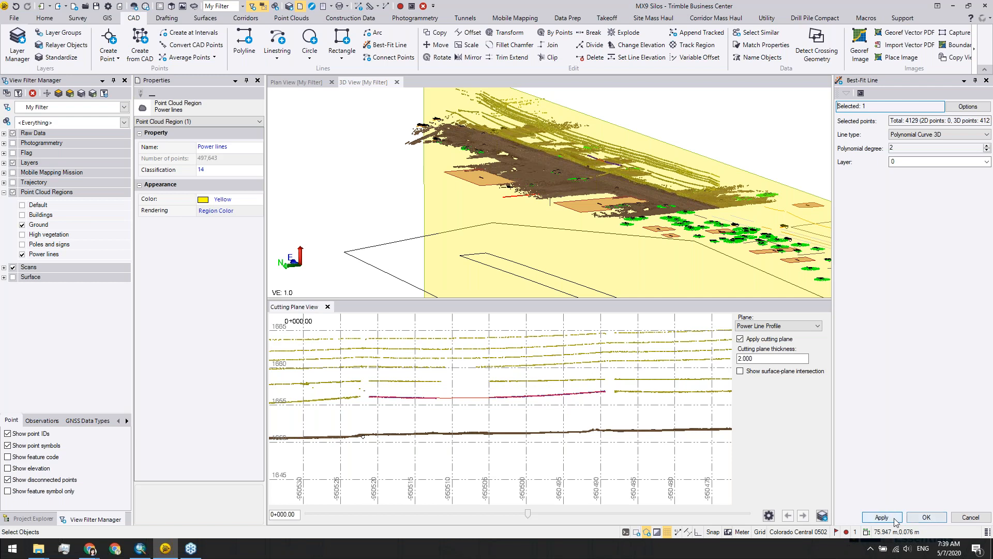
Step: Fence the adjoining lowest power line span between about 950570 and 950522, create its best-fit curve and finish the Best-Fit Line command
middle_click_drag(393, 384, 690, 335)
scroll(505, 405, "down", 2)
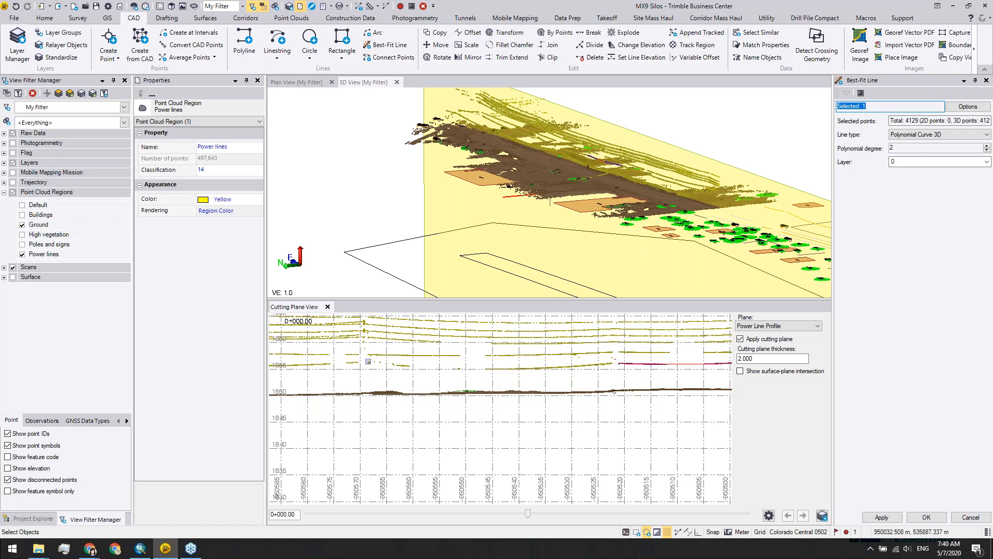
scroll(614, 392, "down", 1)
middle_click_drag(614, 391, 556, 414)
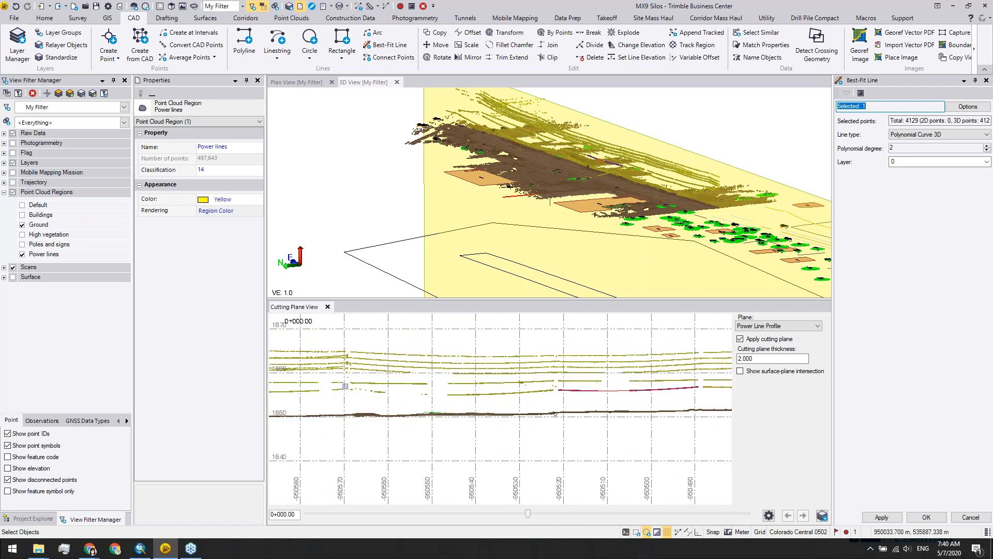
left_click_drag(348, 384, 557, 387)
left_click(556, 402)
double_click(338, 402)
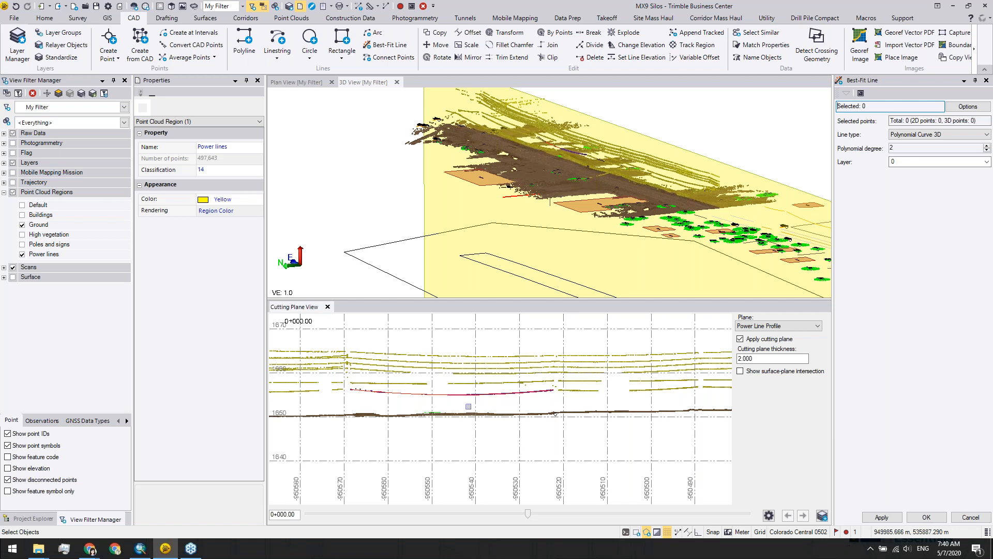
left_click(469, 406)
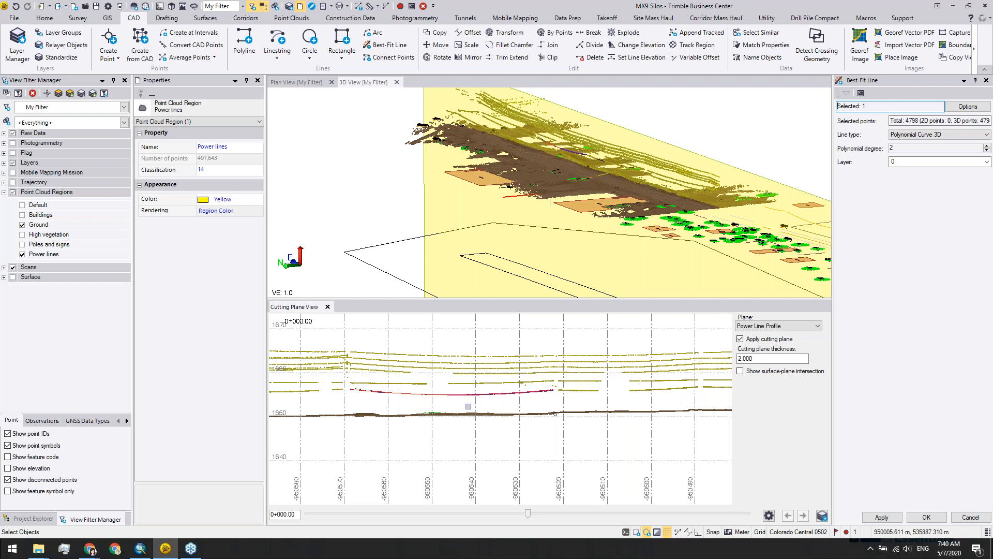
left_click(882, 517)
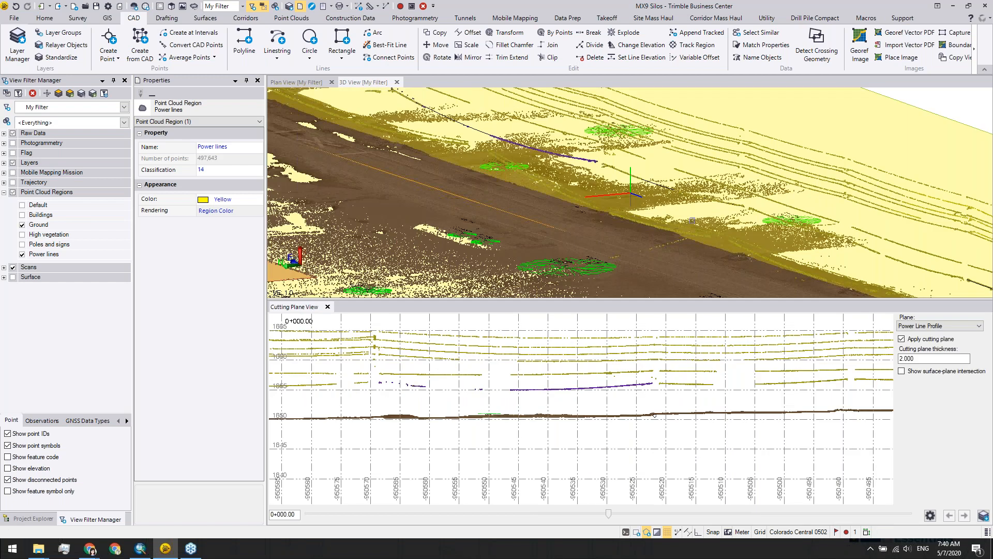
Step: Close the Cutting Plane View and hide the Ground and Power lines regions to show the fitted curves alone in 3D
left_click(328, 307)
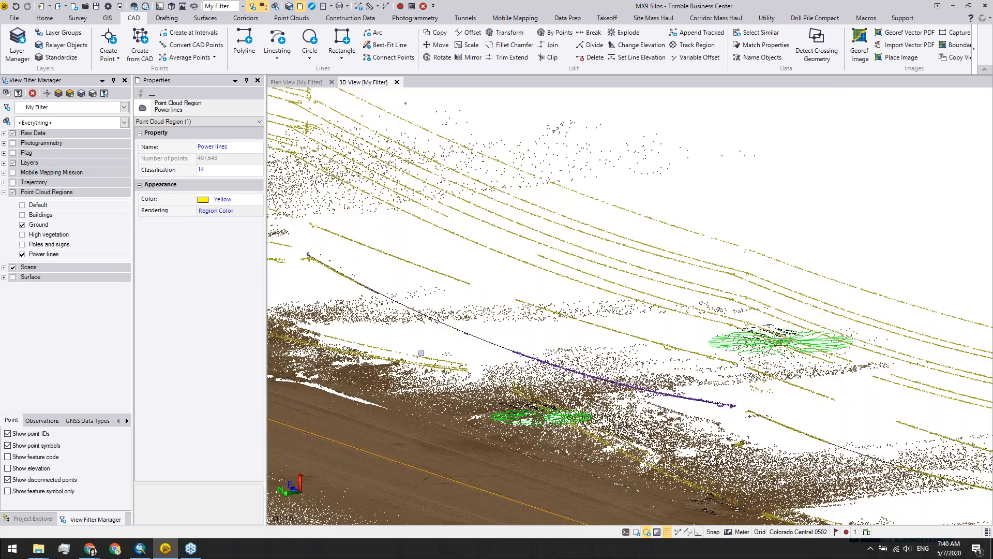
left_click(21, 225)
left_click(21, 254)
scroll(655, 418, "down", 5)
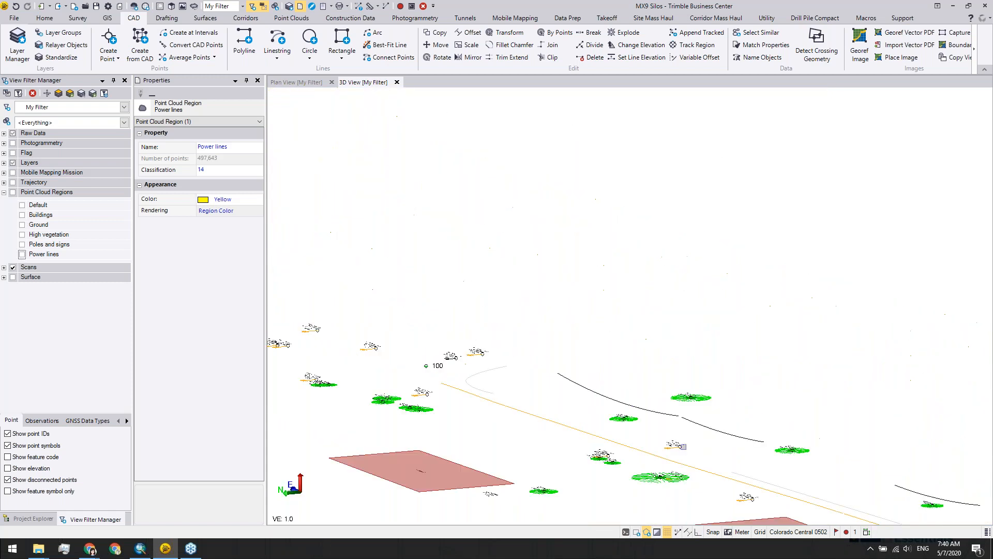
middle_click_drag(895, 509, 750, 374)
middle_click_drag(662, 337, 634, 326)
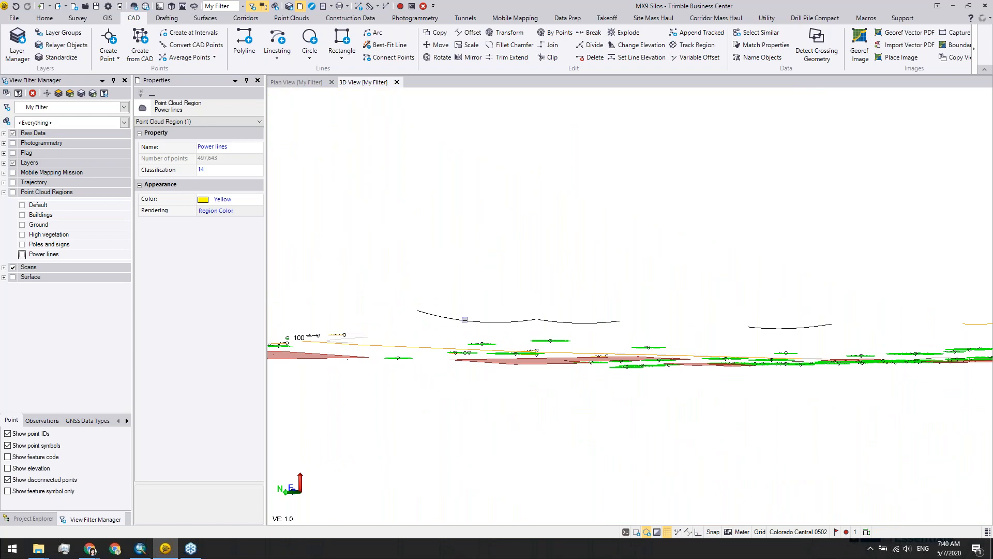
Step: Select the fitted power line linestrings by similarity, assign them the OverheadElec feature and clear the selection
left_click(464, 319)
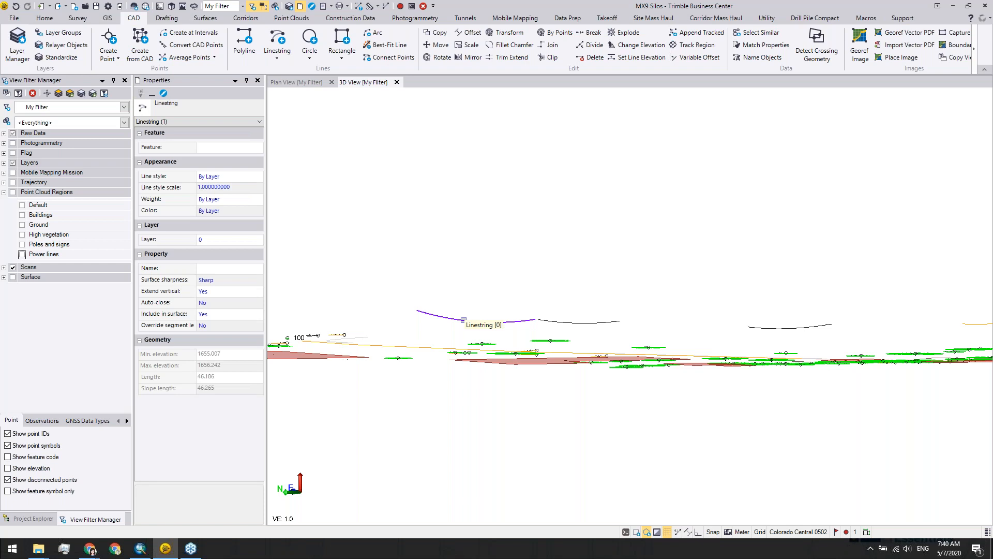
right_click(464, 320)
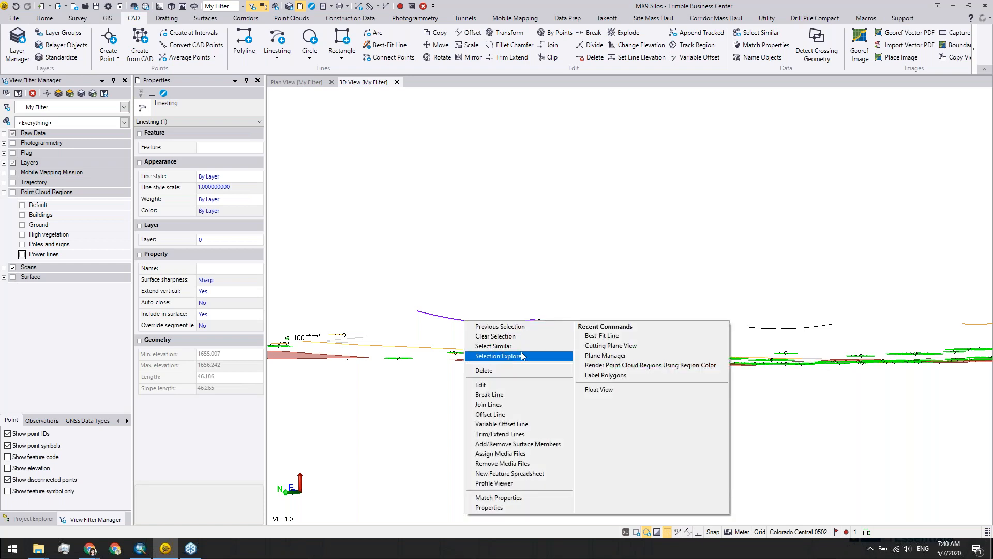
left_click(497, 345)
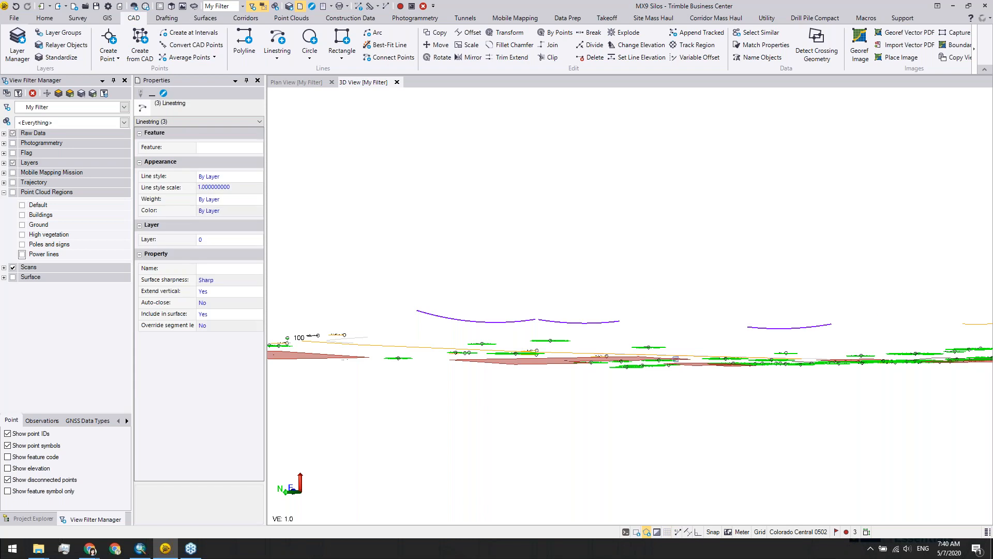
left_click(256, 150)
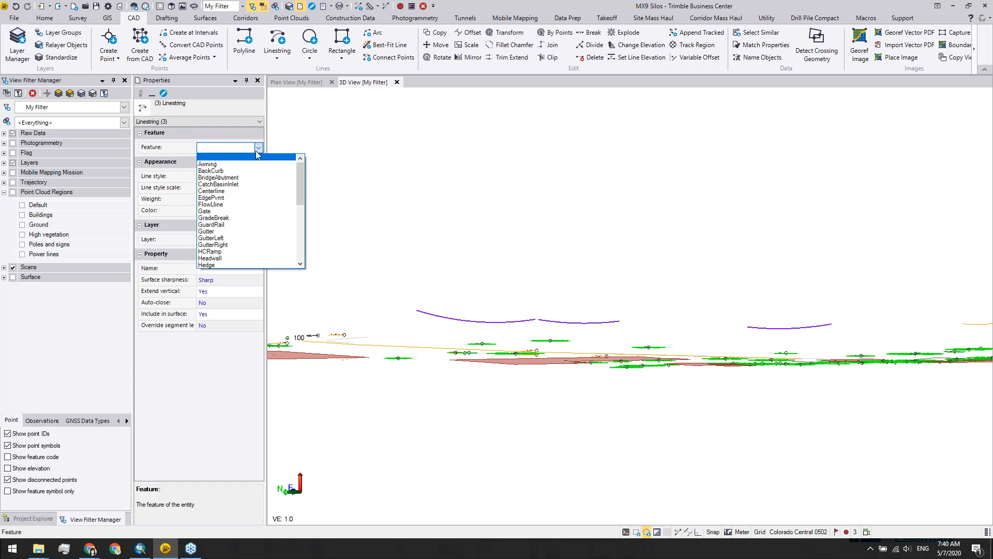
type("o")
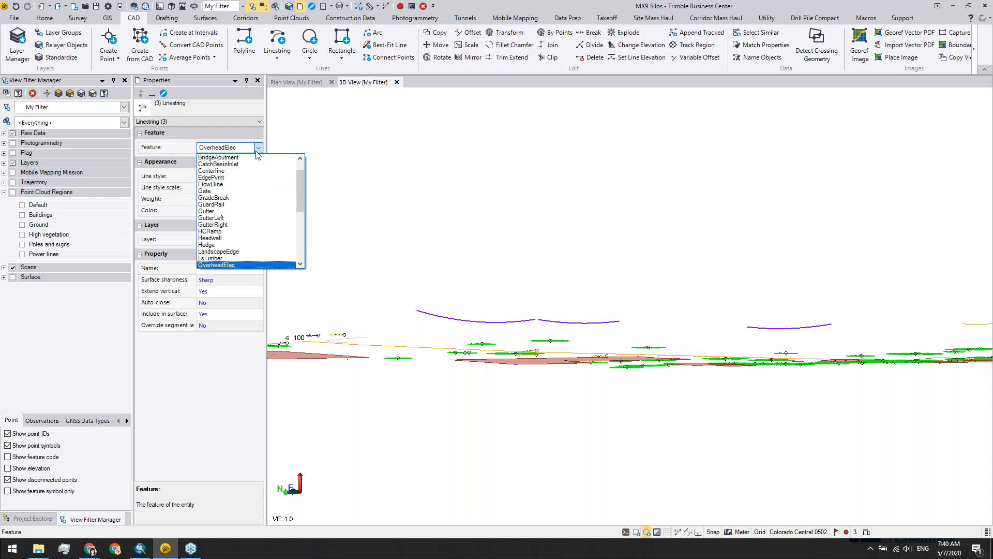
left_click(243, 265)
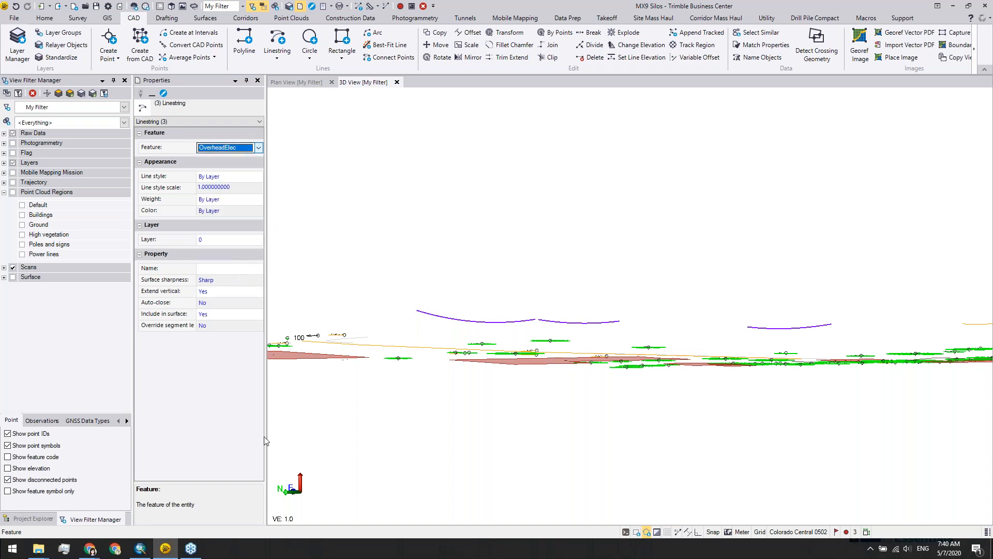
key("Escape")
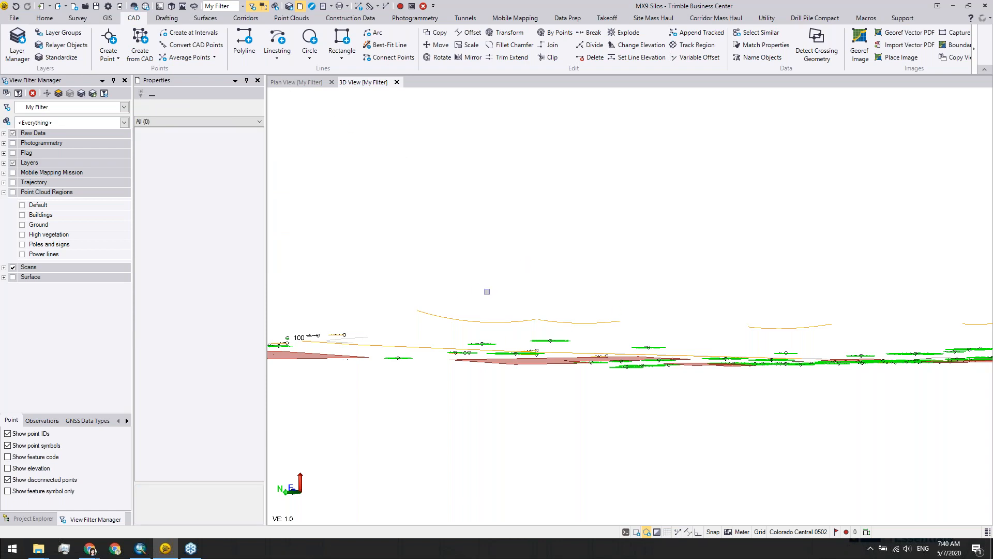
Step: Examine the overhead electric line symbology and the nearby BT tree label in the plan view
left_click(292, 82)
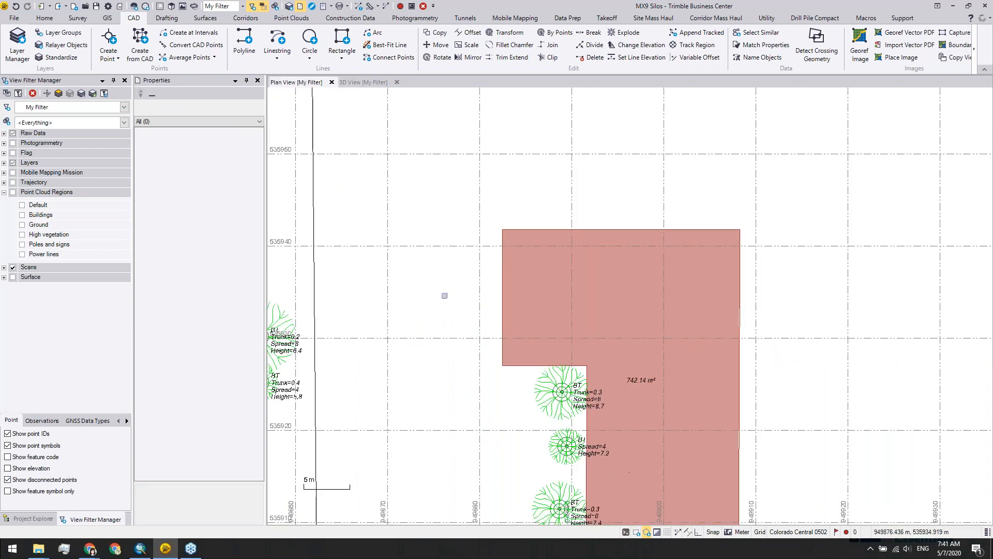
scroll(445, 296, "down", 4)
middle_click_drag(790, 439, 613, 249)
scroll(611, 253, "up", 6)
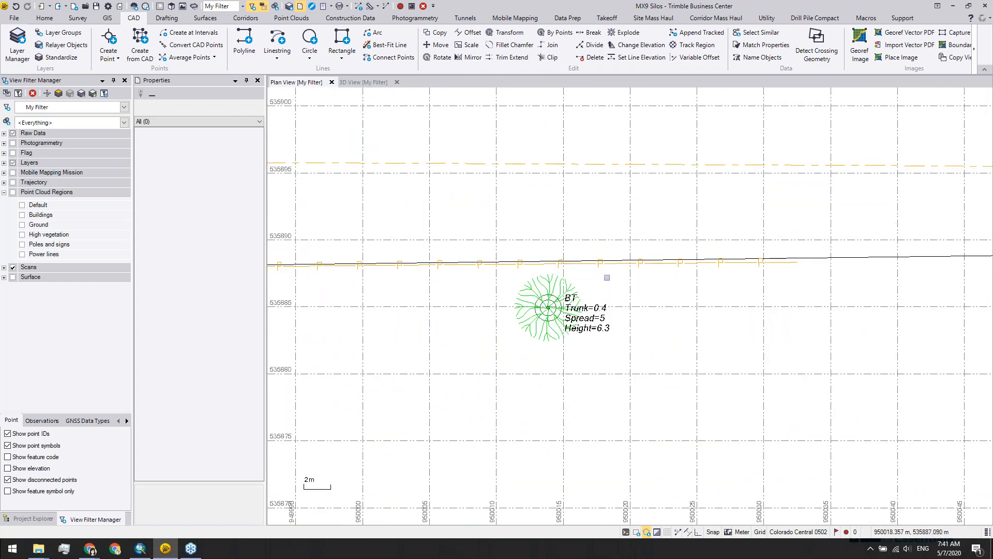
scroll(607, 277, "up", 2)
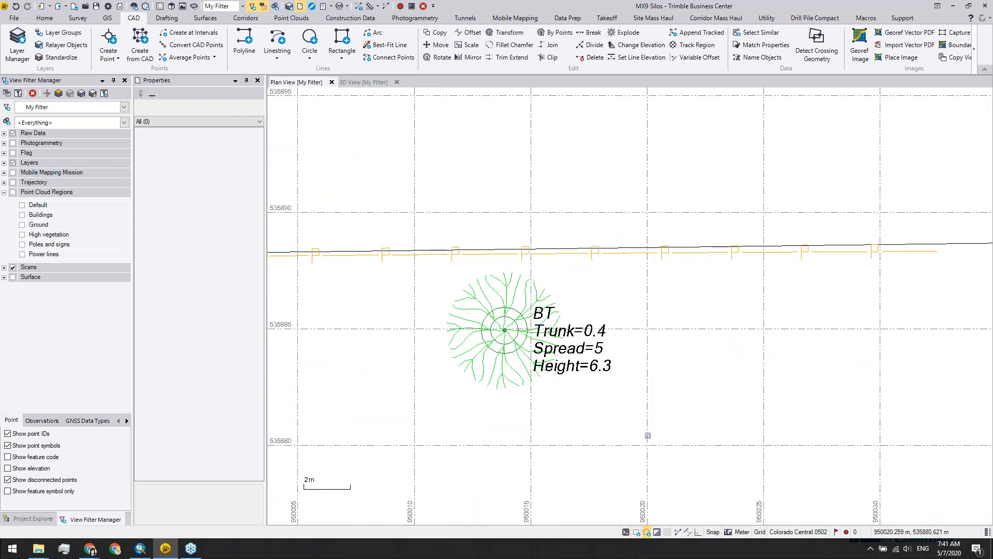
scroll(648, 435, "down", 3)
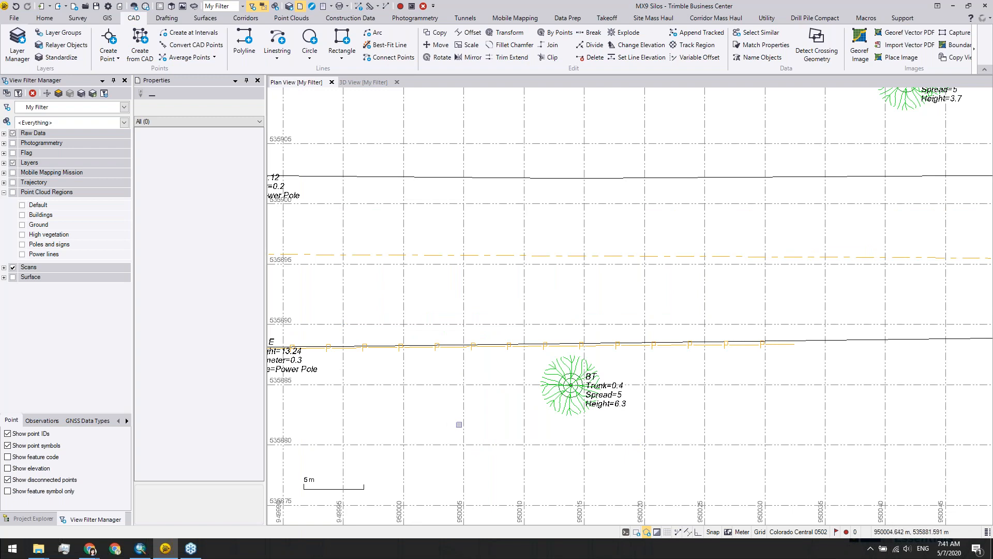
middle_click_drag(437, 388, 501, 289)
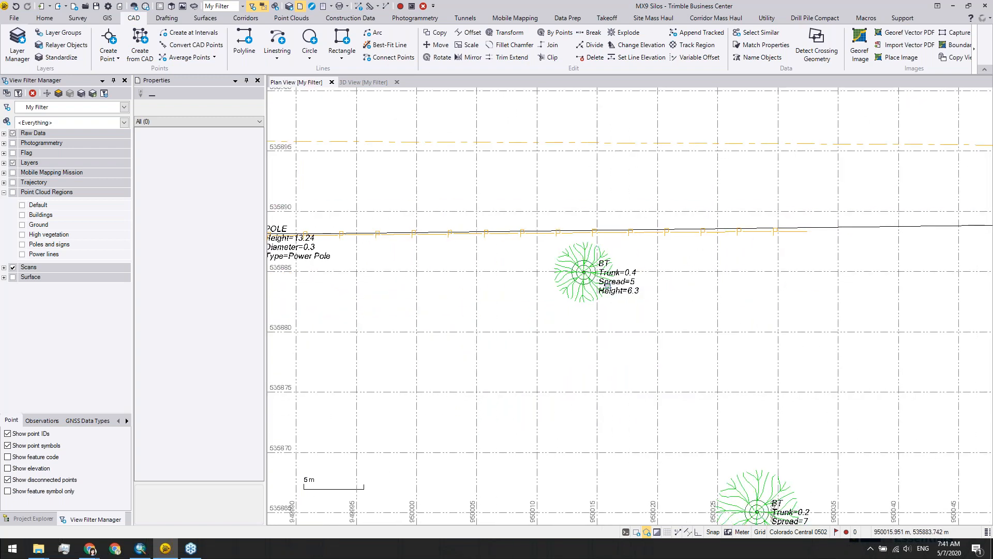
scroll(616, 276, "up", 3)
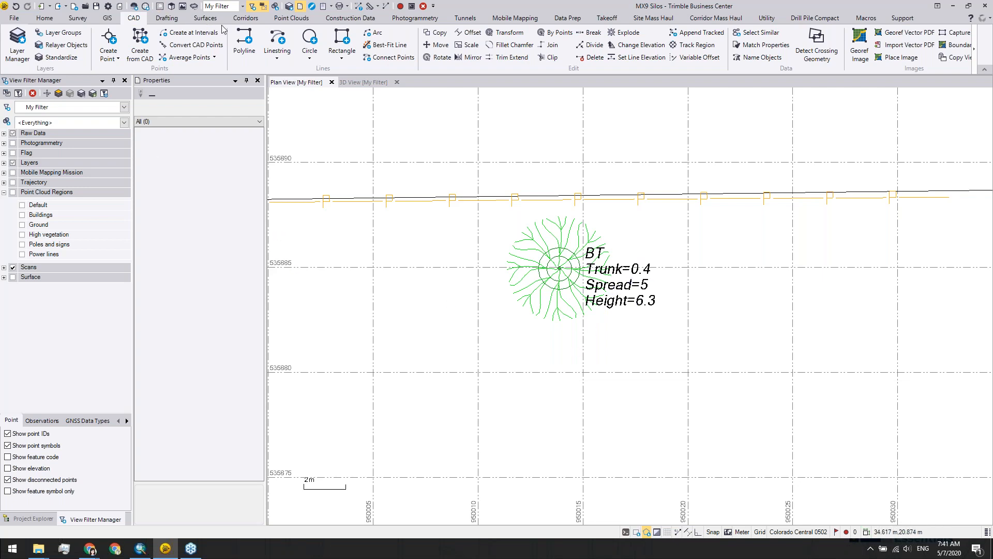
Step: Add a no-arrow leader line to the BT tree label with Trunk=0.4, placing the label below and to the right of its tree
left_click(163, 18)
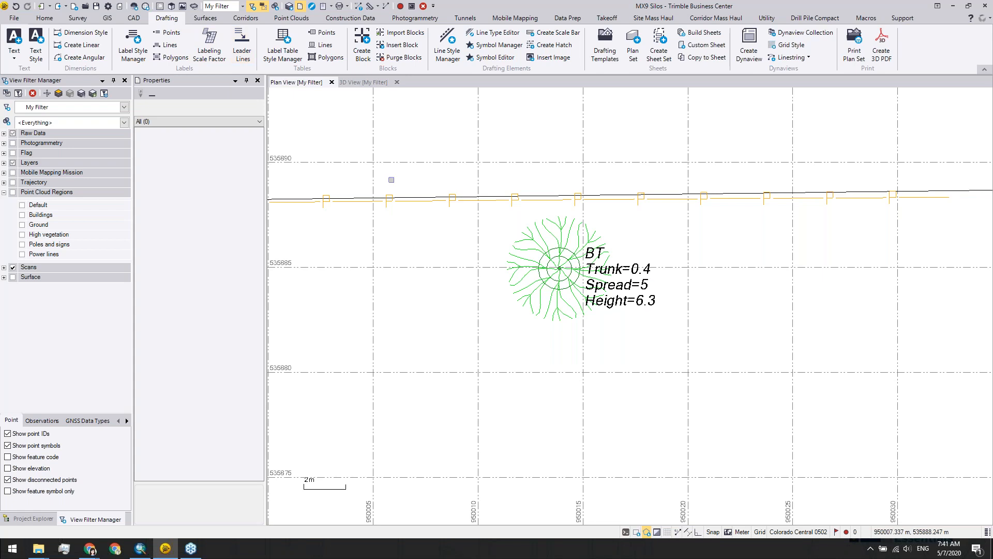
left_click(241, 46)
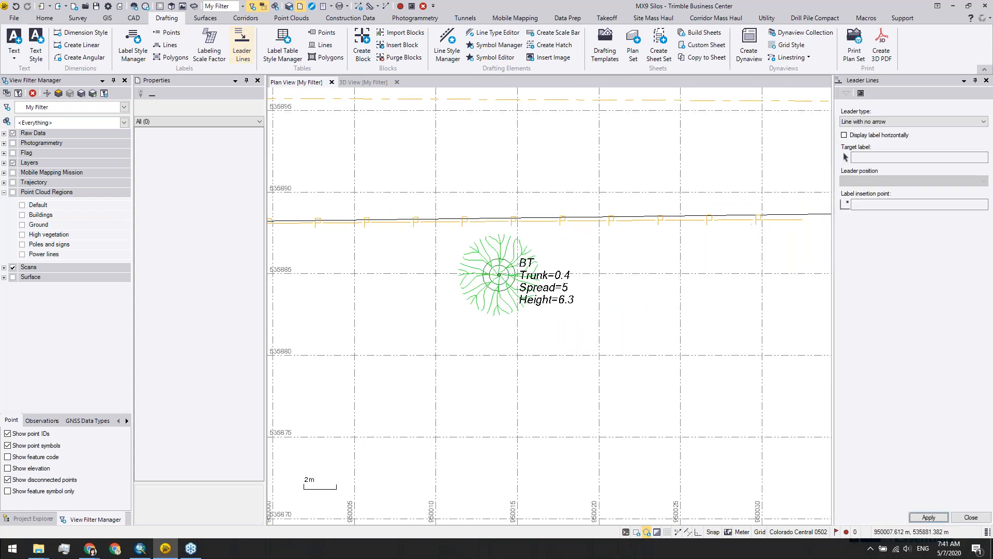
left_click(871, 157)
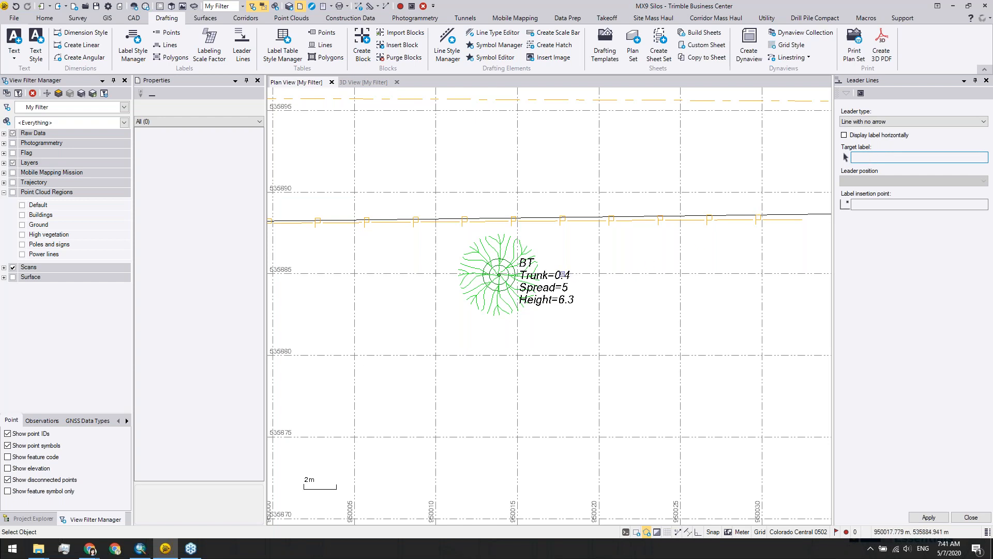
left_click(558, 275)
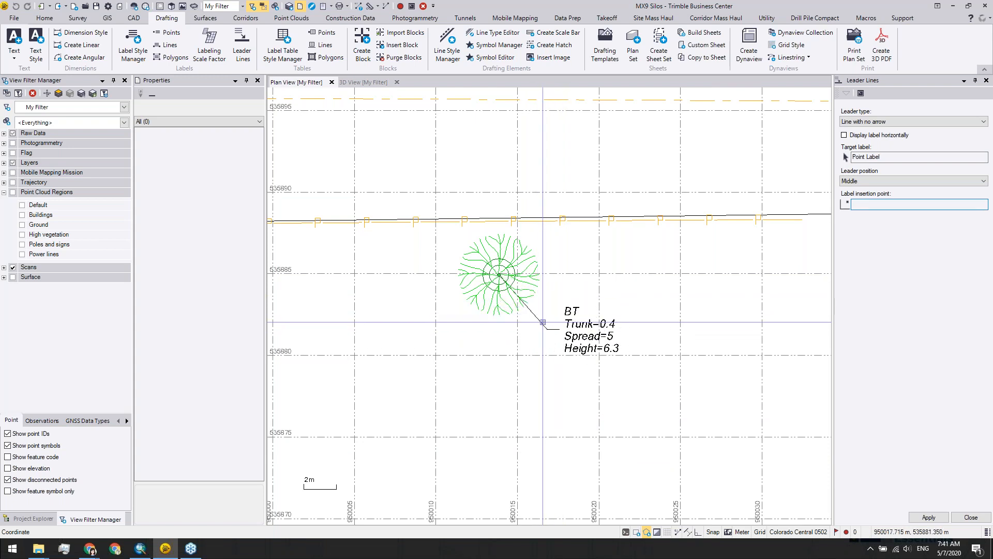
left_click(541, 305)
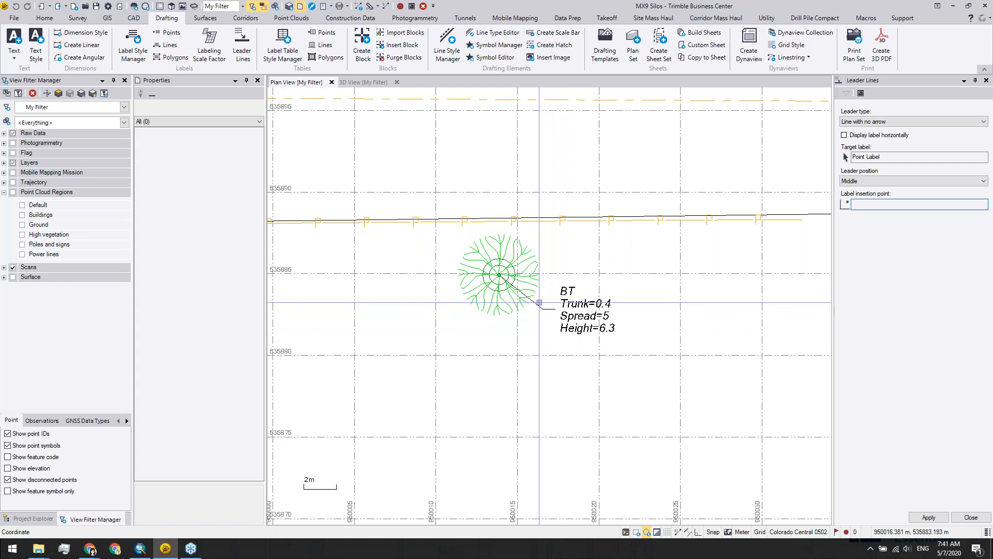
Step: Add a leader line to the BT tree label with Trunk=0.2 and Spread=7, placing the label above and right of its tree
scroll(531, 511, "down", 3)
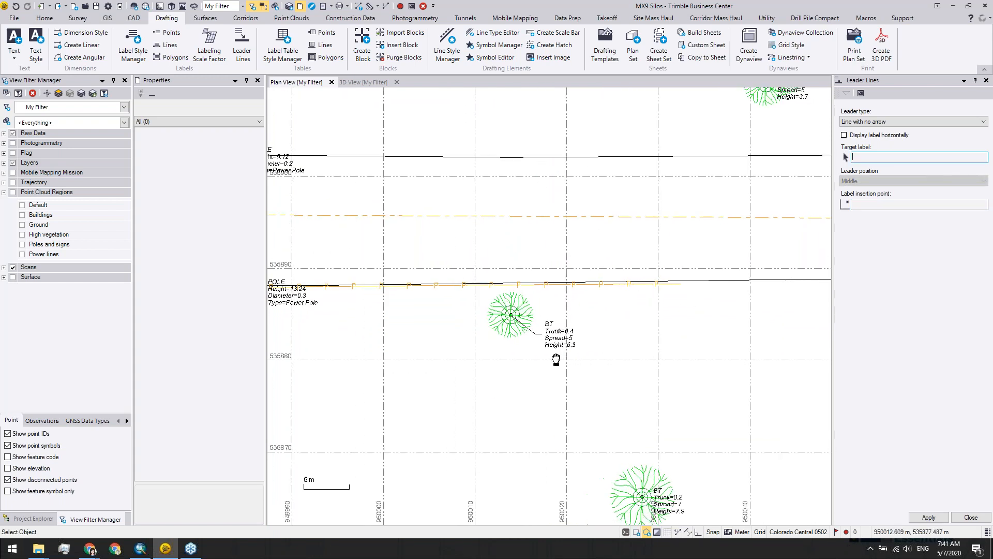
left_click(737, 468)
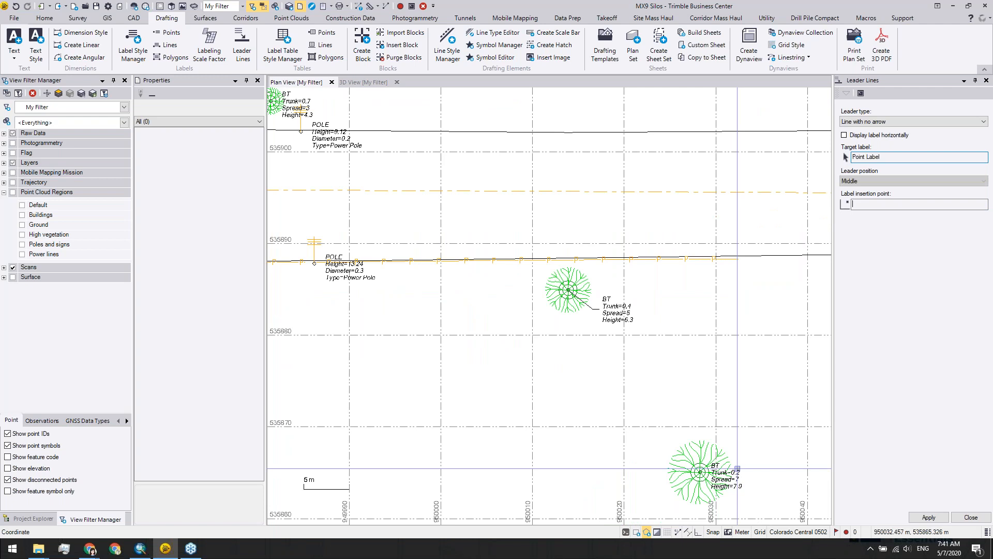
left_click(735, 412)
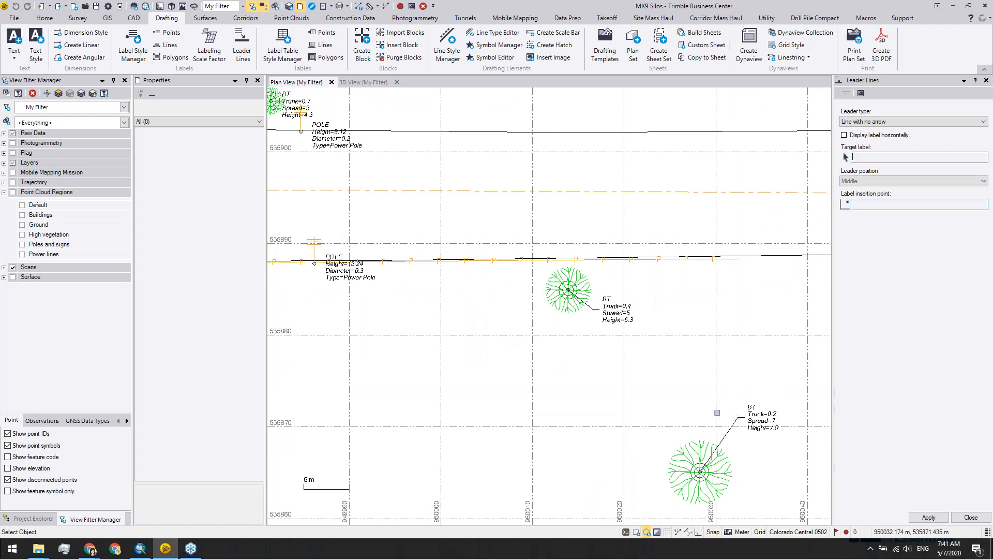
Step: Move the label of the 13.24 m high power pole below the road edge with a leader line and finish the Leader Lines command
middle_click_drag(333, 297, 463, 306)
left_click(465, 284)
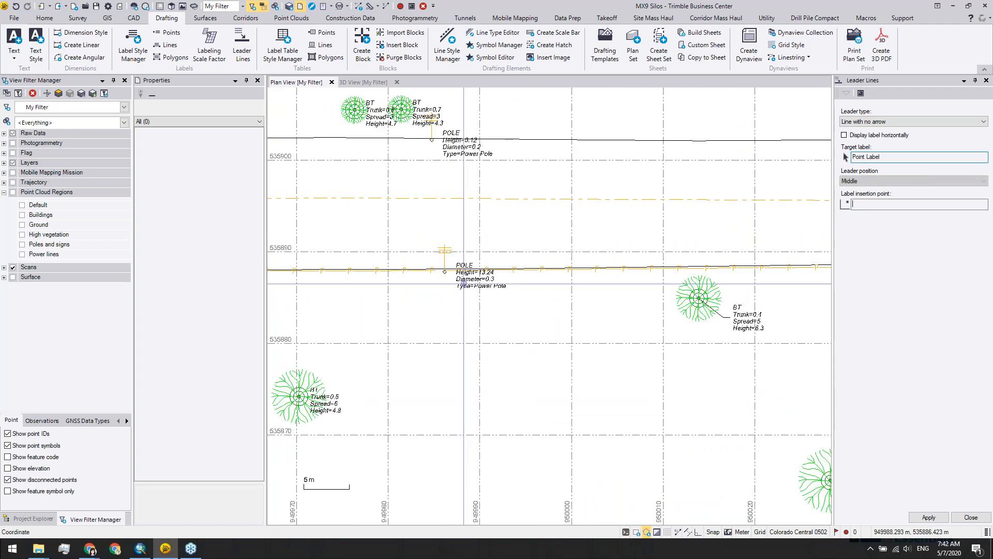
left_click(462, 301)
left_click(971, 517)
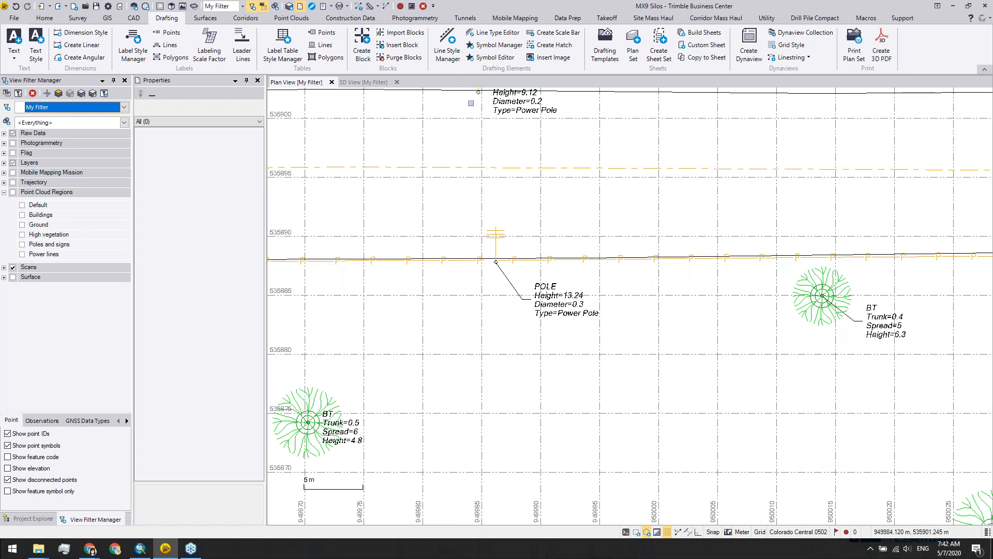
Step: Show the Ground point cloud region in the plan view and hide all drawing layers
scroll(476, 281, "down", 4)
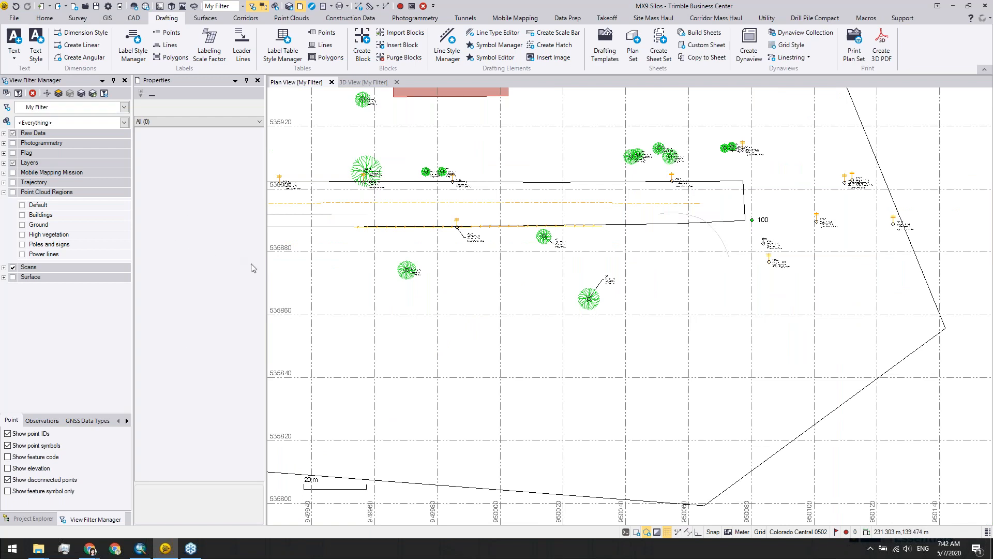
middle_click_drag(517, 282, 593, 320)
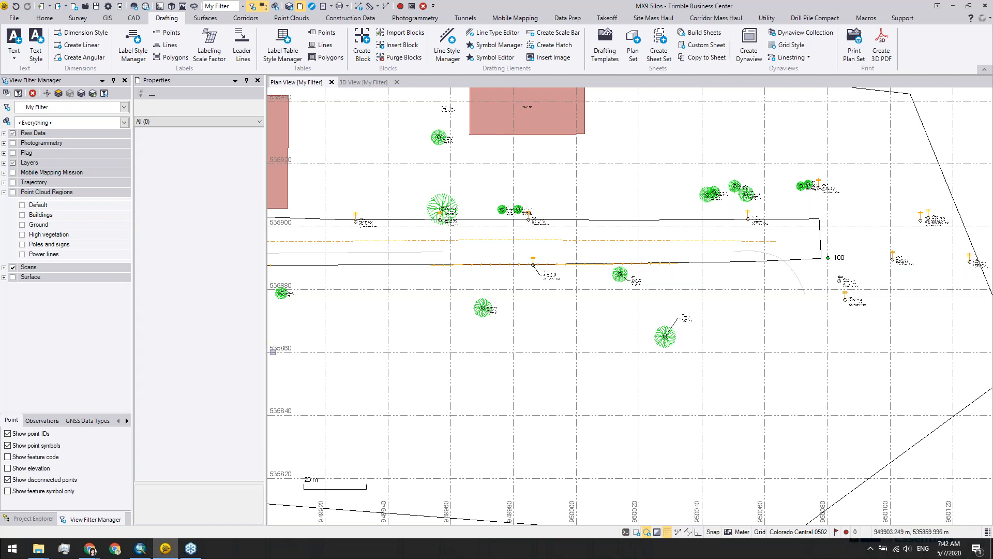
middle_click_drag(533, 362, 580, 380)
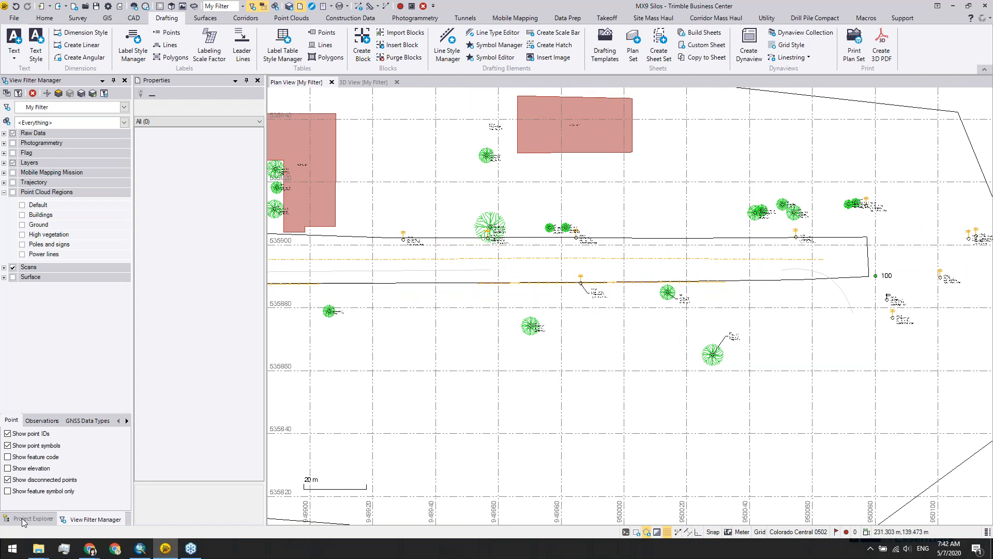
left_click(22, 224)
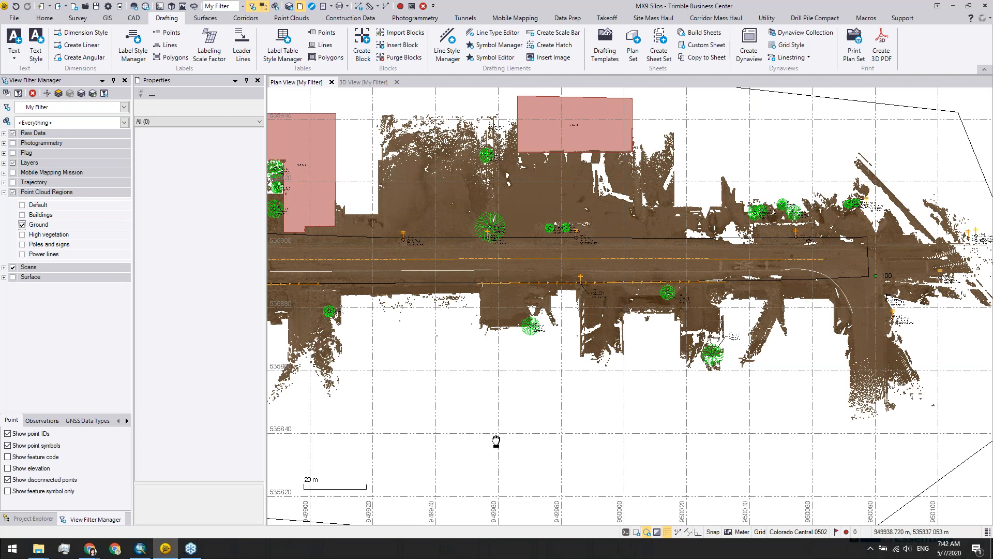
scroll(496, 441, "down", 2)
scroll(383, 455, "up", 2)
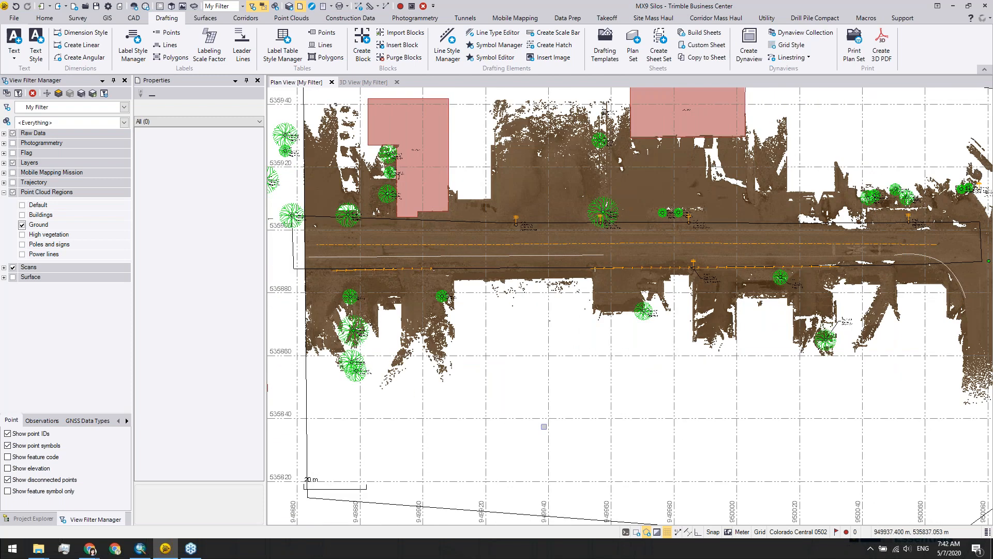
scroll(461, 279, "down", 2)
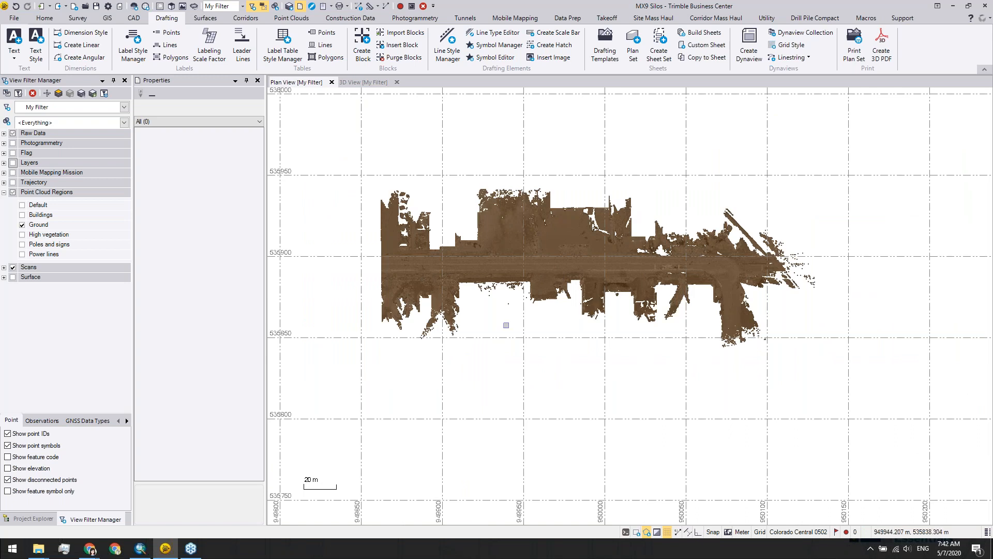
Step: Create an unclassified gray surface named New Surface from the Ground point cloud region and clear the selection
left_click(448, 289)
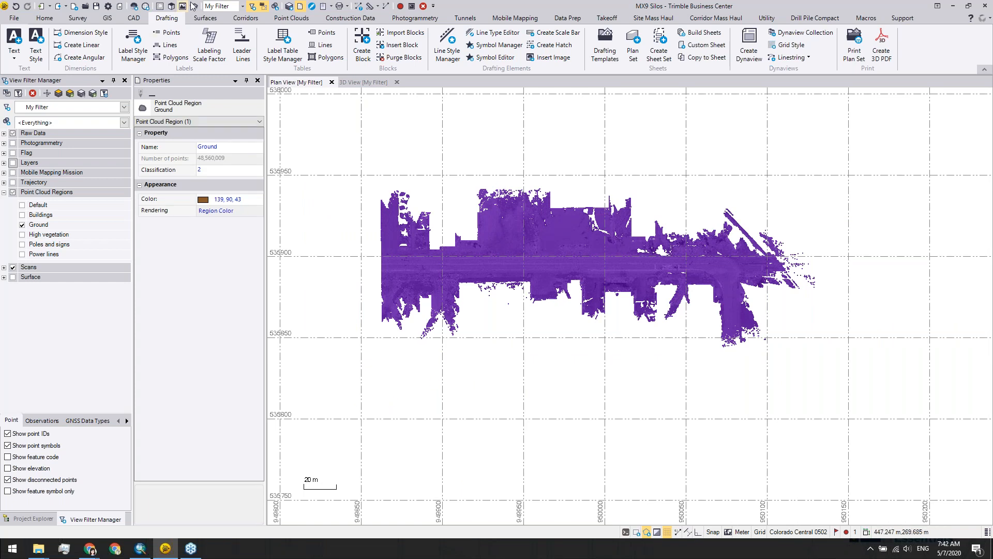
left_click(207, 18)
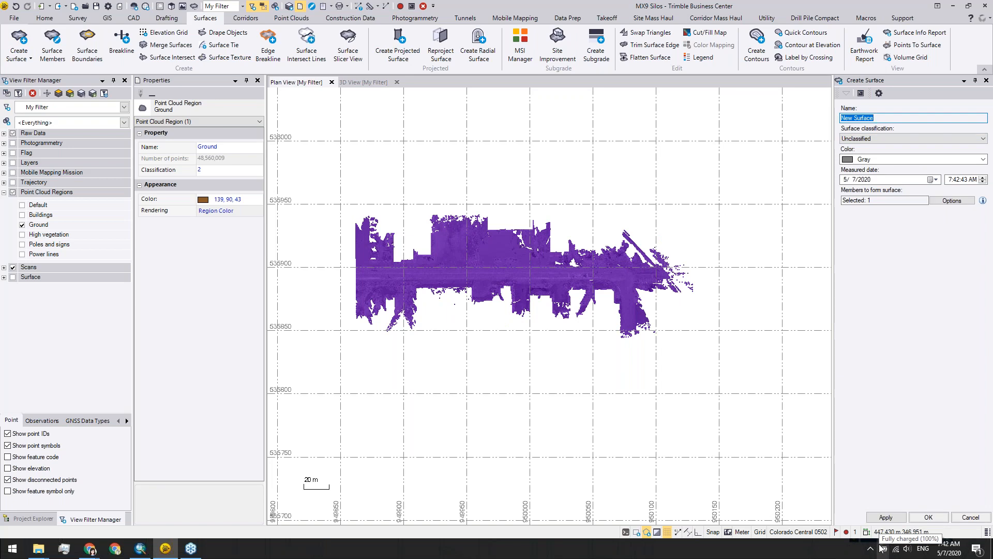
left_click(927, 518)
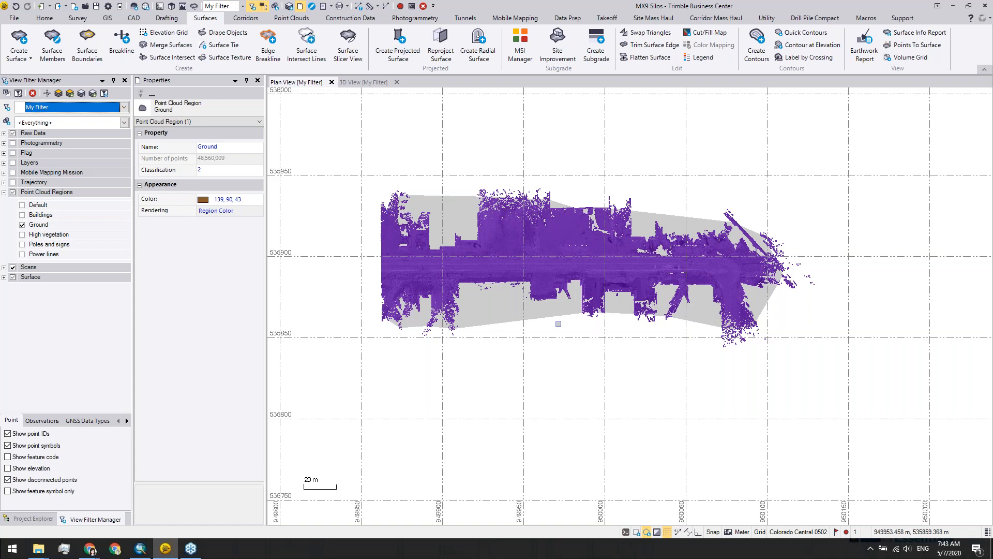
key("Escape")
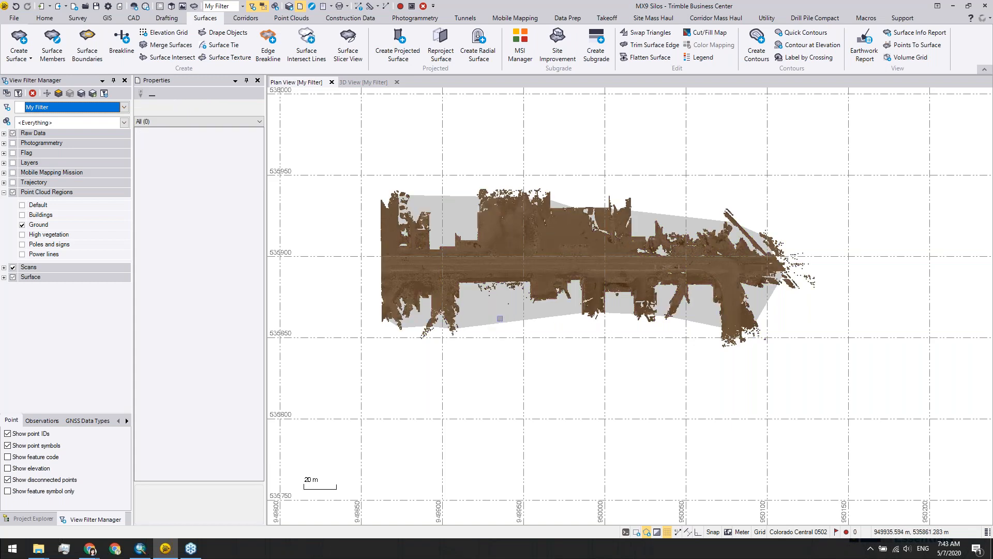
Step: Select New Surface and trim its southern edge triangles from outside point 949956.669, 535845.742 to inside point 949916.466, 535868.860
left_click(497, 322)
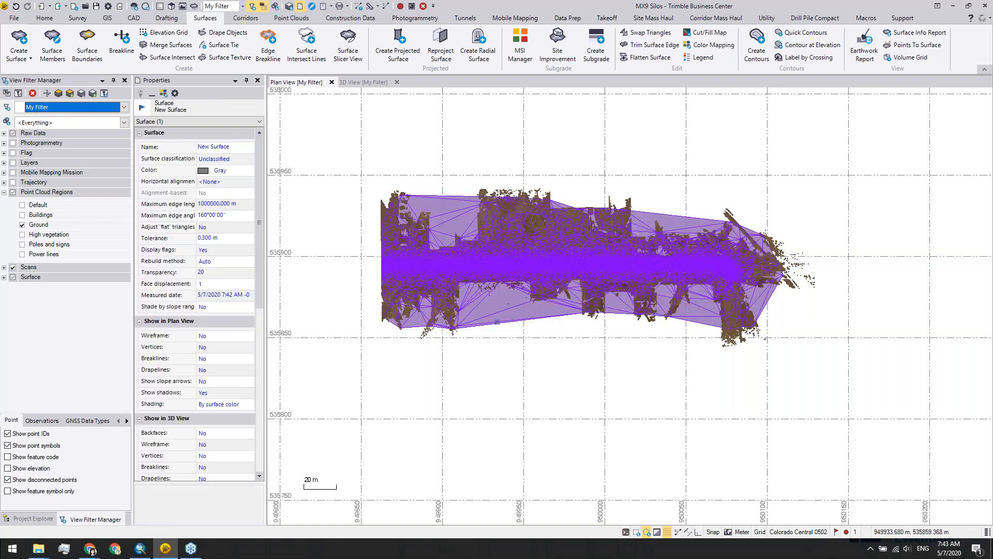
scroll(497, 321, "up", 3)
scroll(515, 223, "up", 1)
middle_click_drag(514, 223, 541, 359)
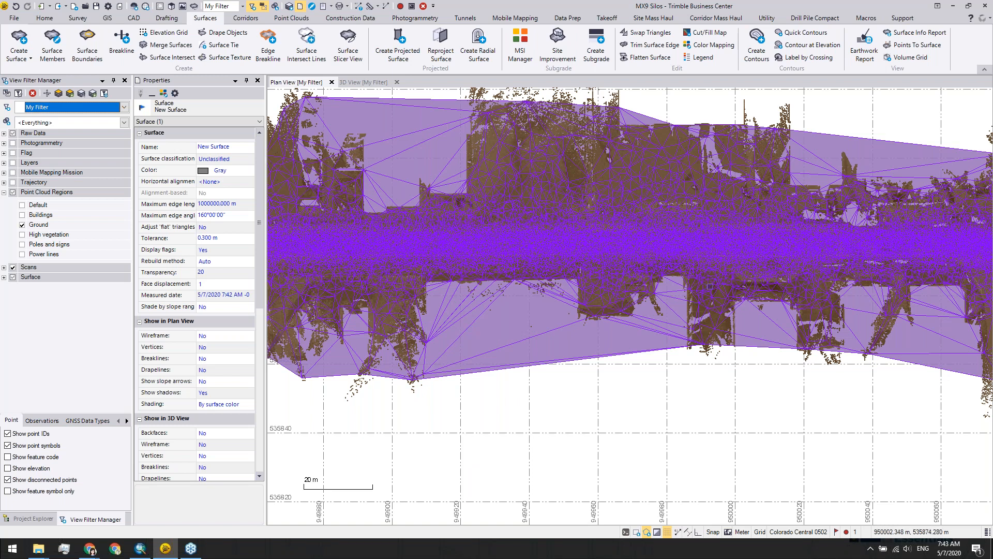
left_click(645, 45)
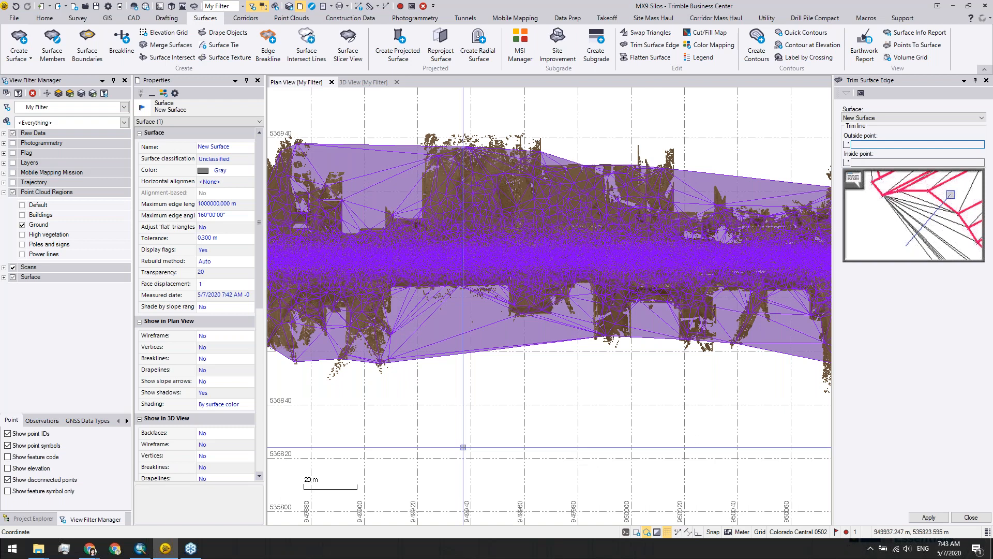
left_click(515, 388)
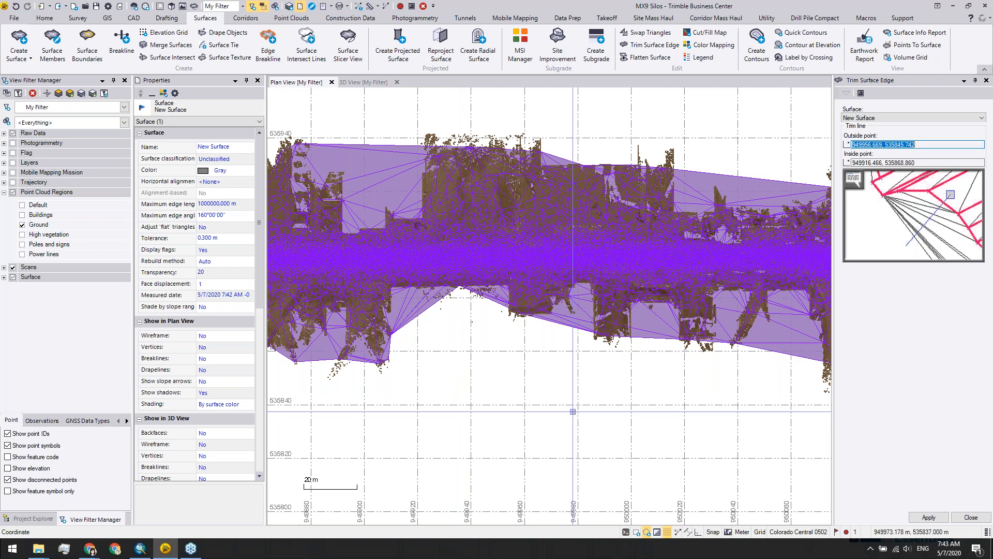
Step: Set the maximum edge length of New Surface to 5 m and clear the selection
middle_click_drag(500, 365, 187, 367)
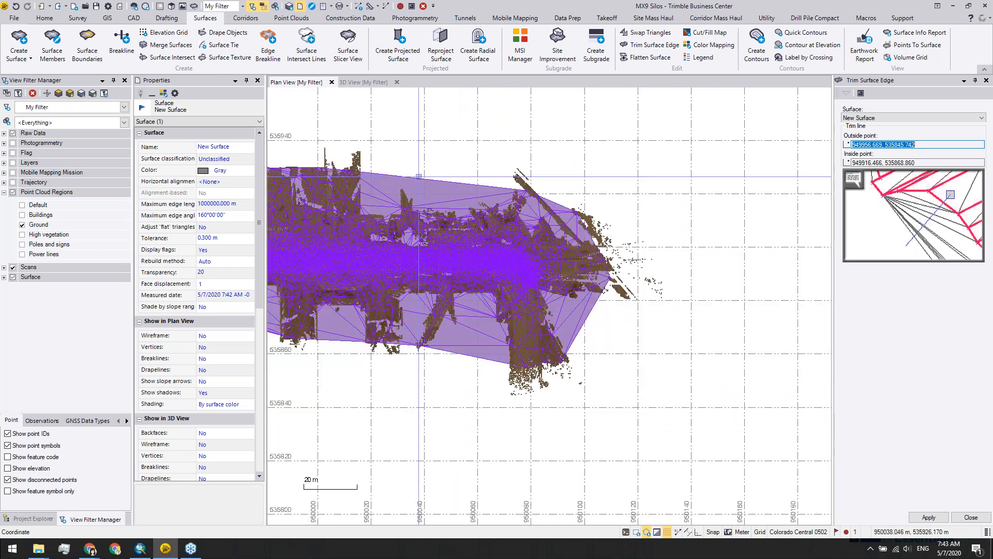
middle_click_drag(410, 388, 616, 416)
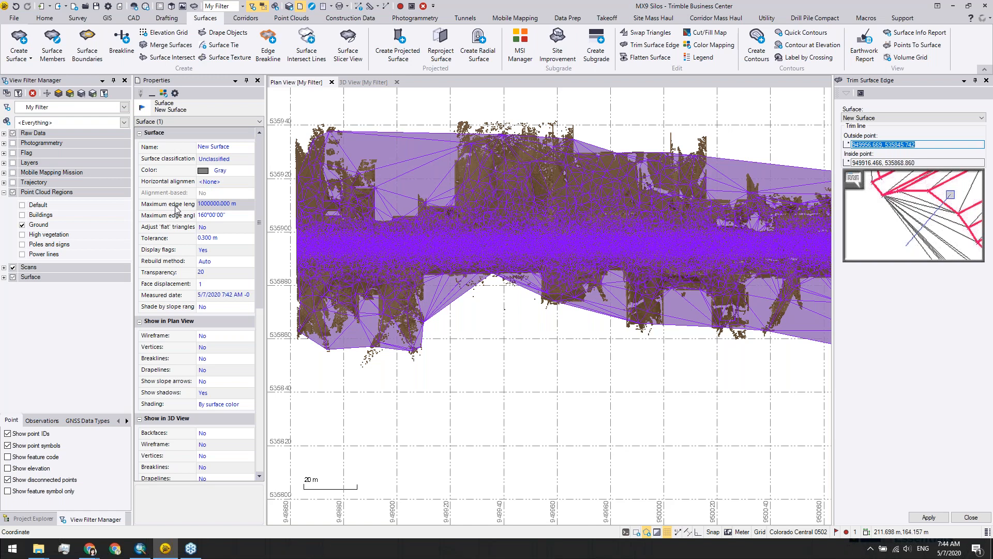
left_click(221, 205)
left_click_drag(219, 203, 193, 204)
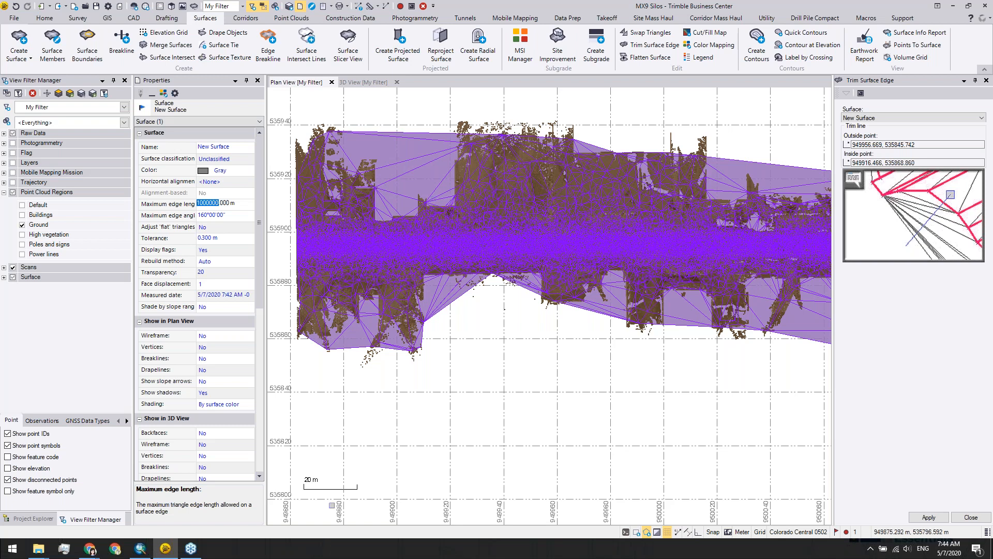
type("5")
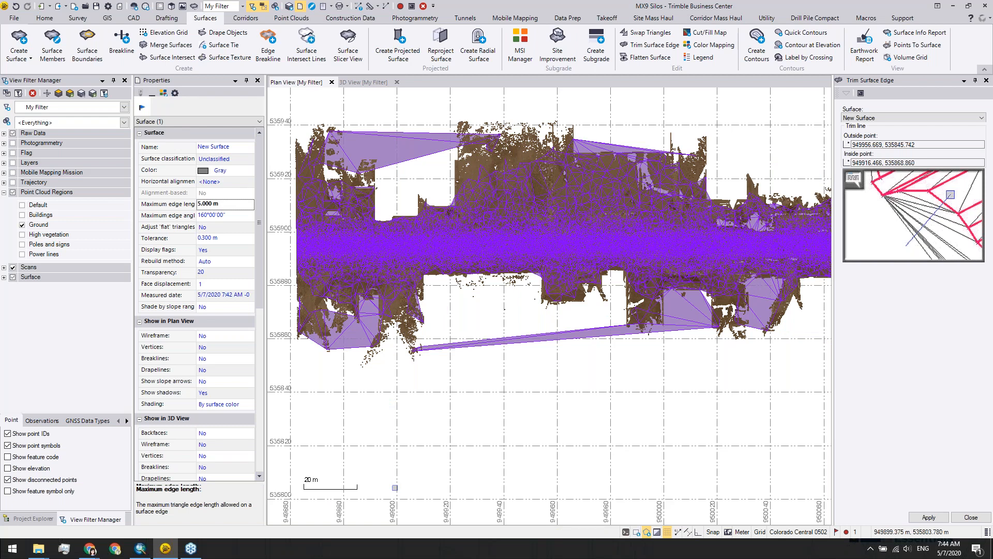
scroll(527, 369, "down", 2)
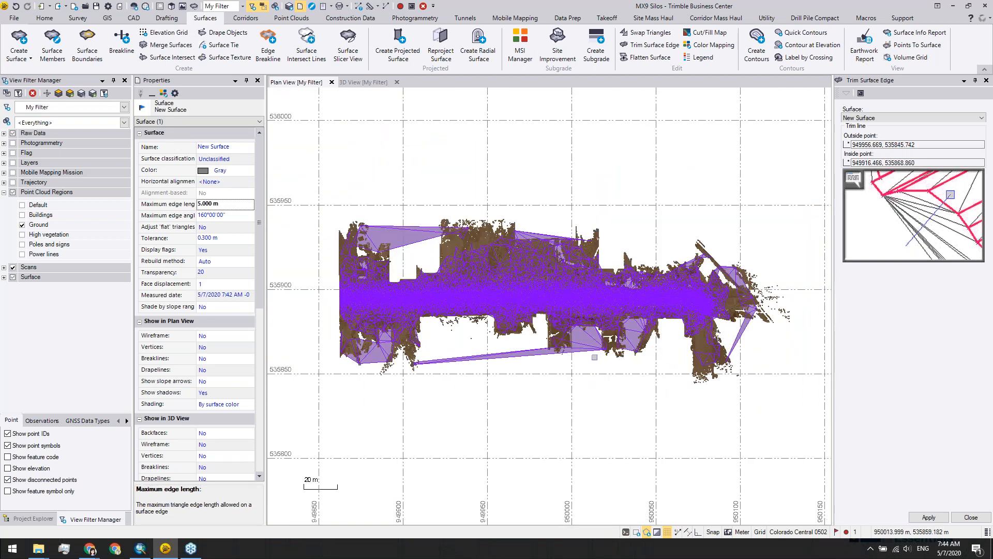
scroll(595, 357, "up", 1)
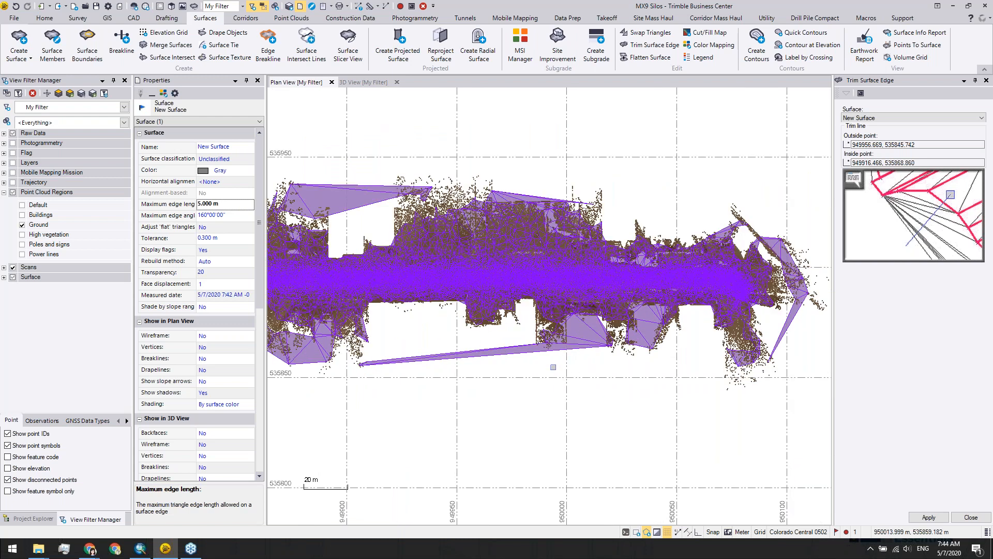
scroll(553, 367, "up", 1)
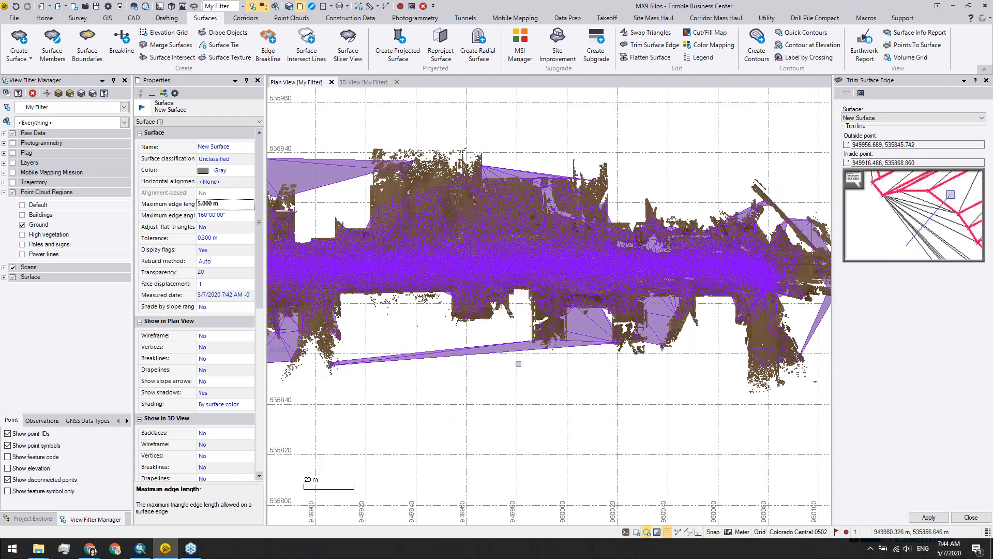
key("Escape")
Step: Show only the boundary layer's lines over the ground surface in the plan view
middle_click_drag(565, 340, 601, 346)
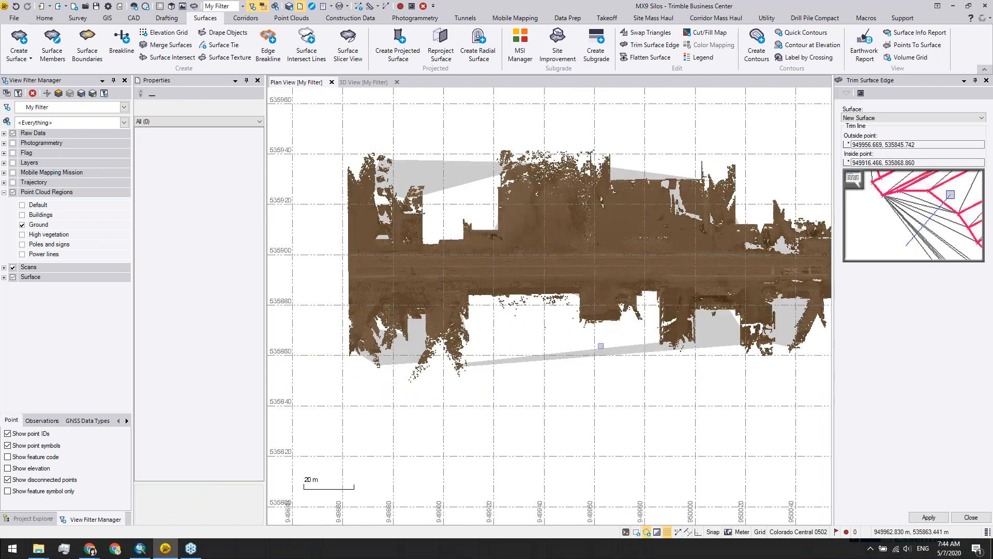
left_click(4, 163)
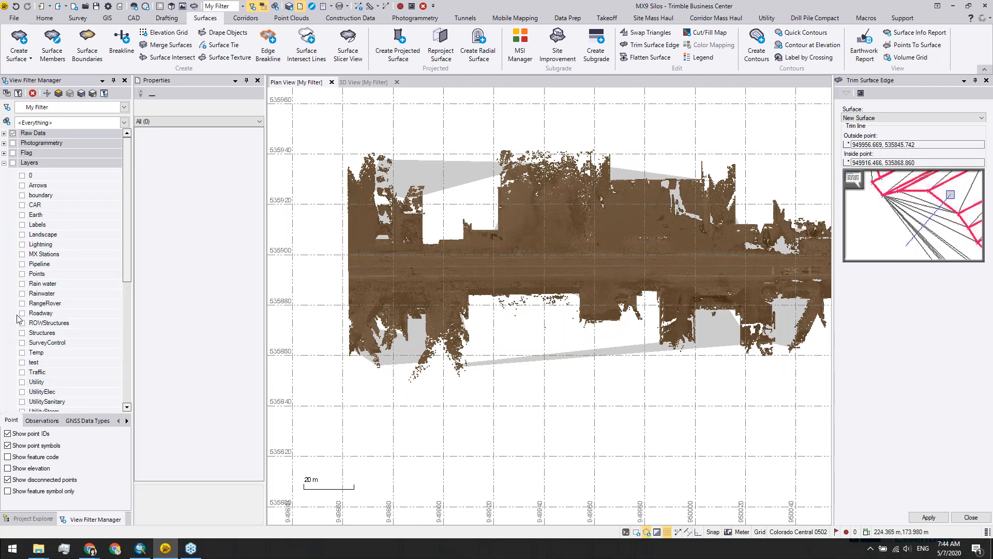
left_click(21, 195)
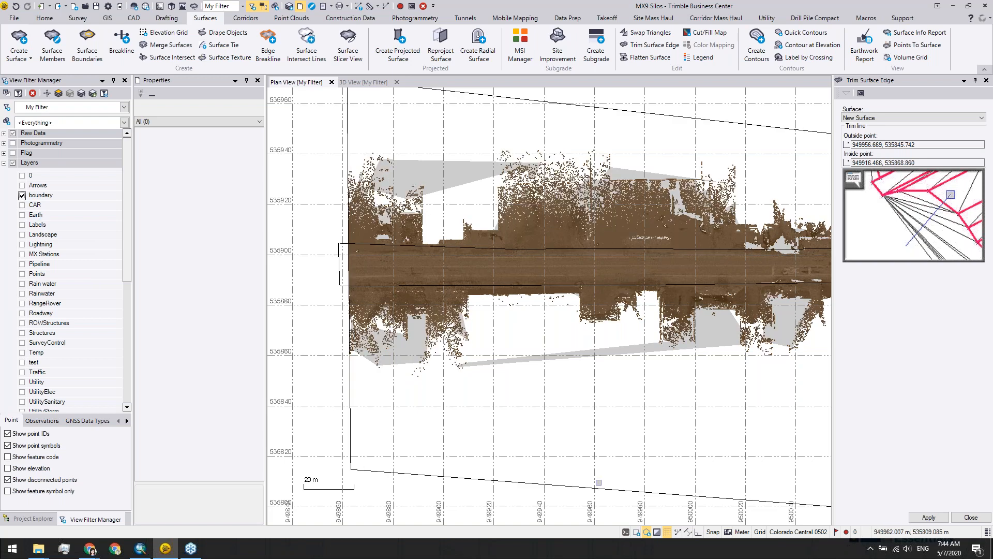
scroll(291, 276, "down", 2)
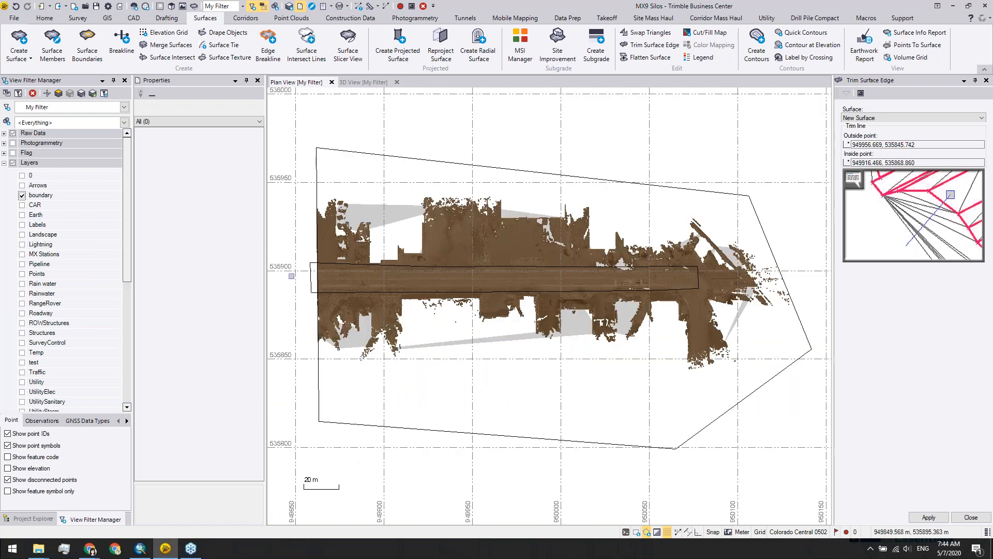
Step: Add the closed Road Zone polyline around the road as a boundary of New Surface
left_click(311, 277)
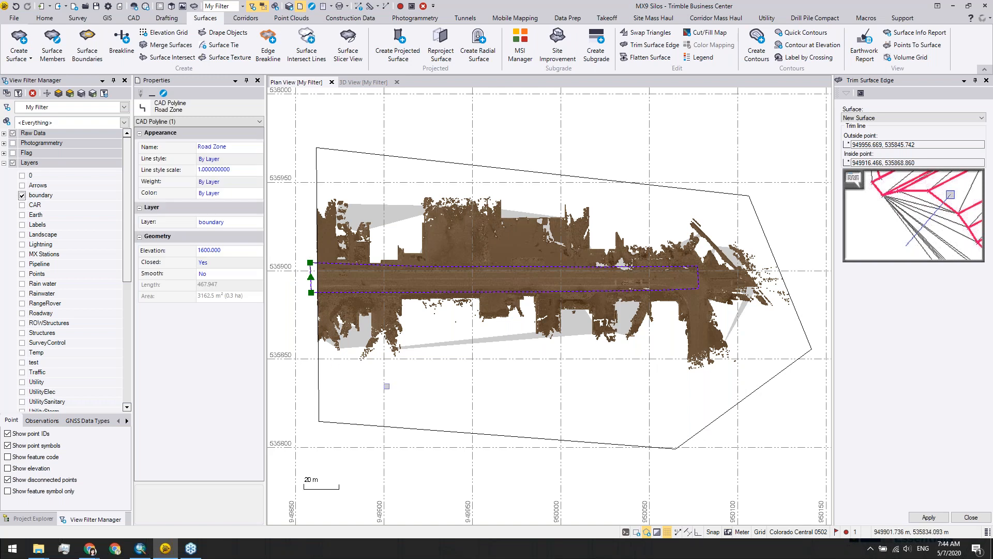
middle_click_drag(386, 386, 452, 388)
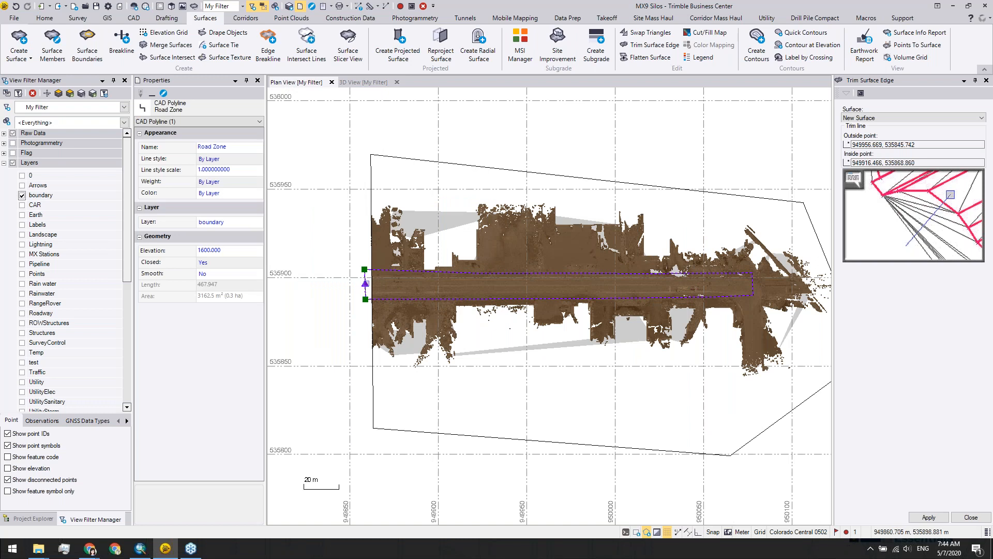
key("Escape")
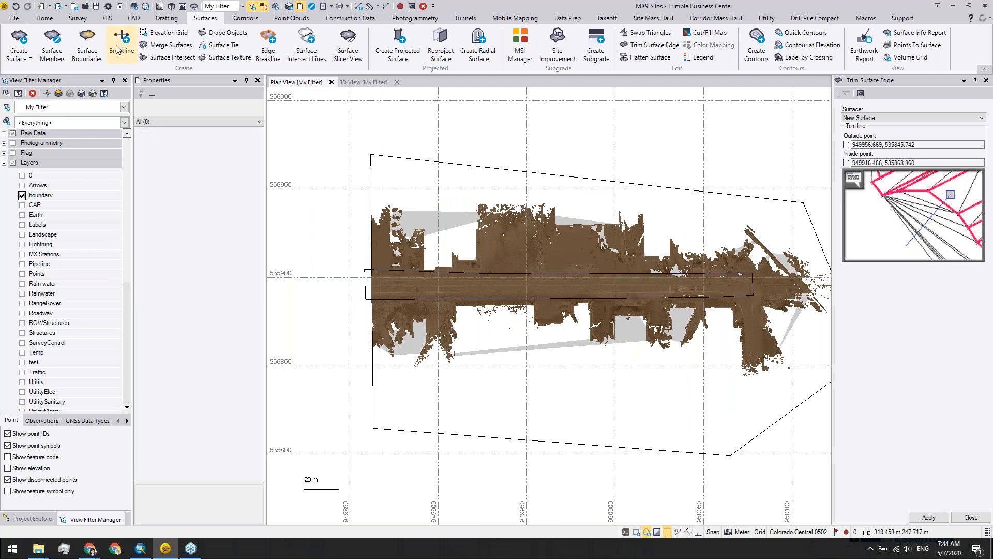
left_click(86, 44)
left_click(366, 291)
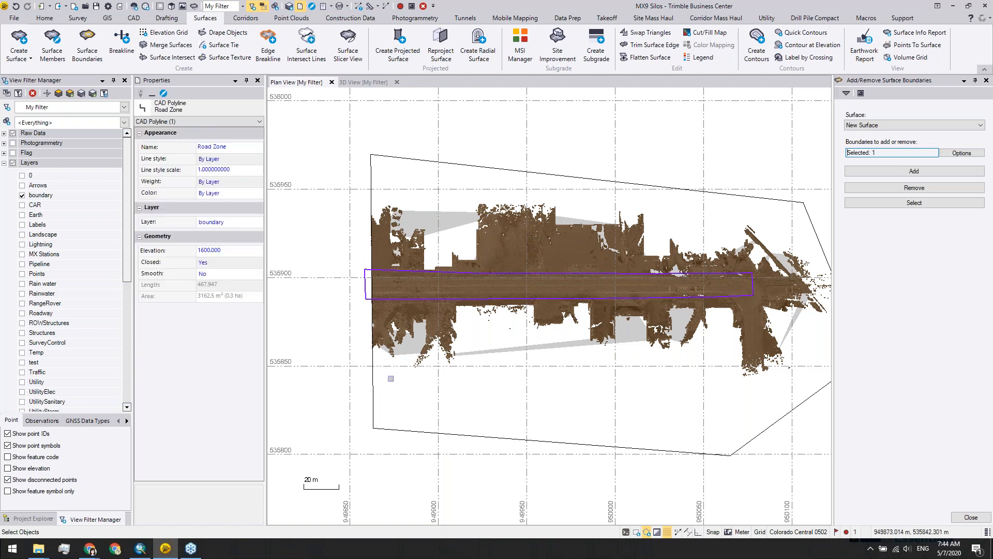
left_click(915, 170)
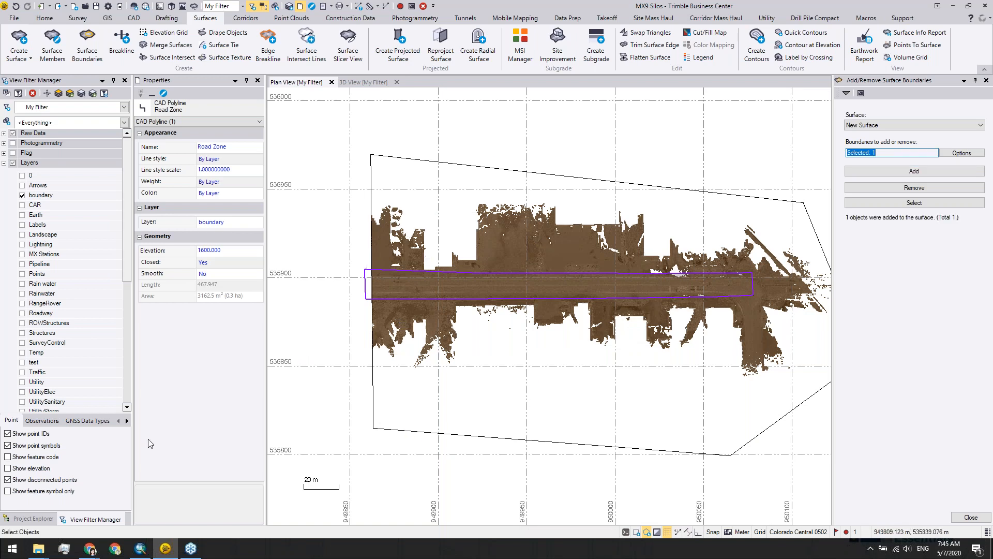
Step: Hide the Ground point cloud region and set New Surface's plan view shading to By elevation, clearing the selection
left_click(4, 163)
left_click(22, 225)
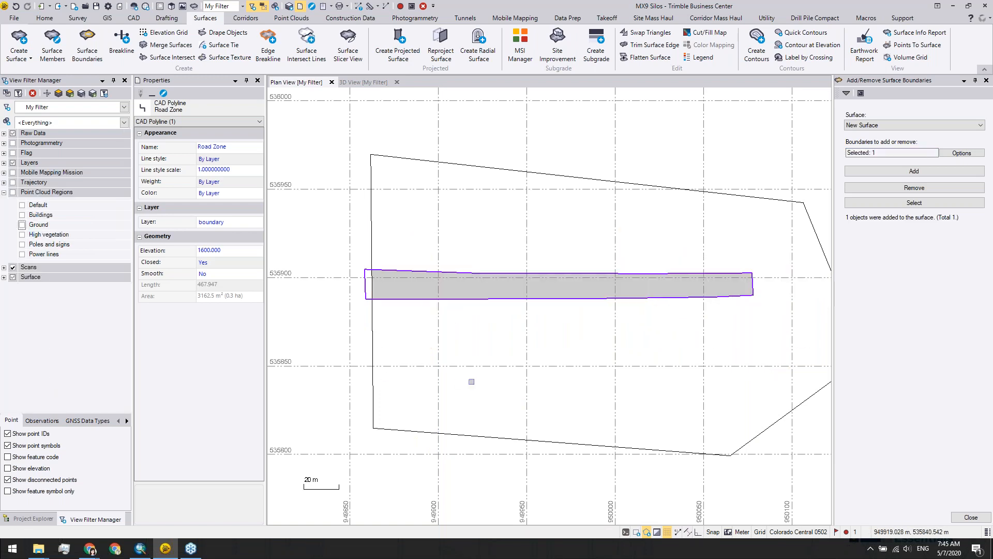
scroll(467, 306, "up", 2)
key("Escape")
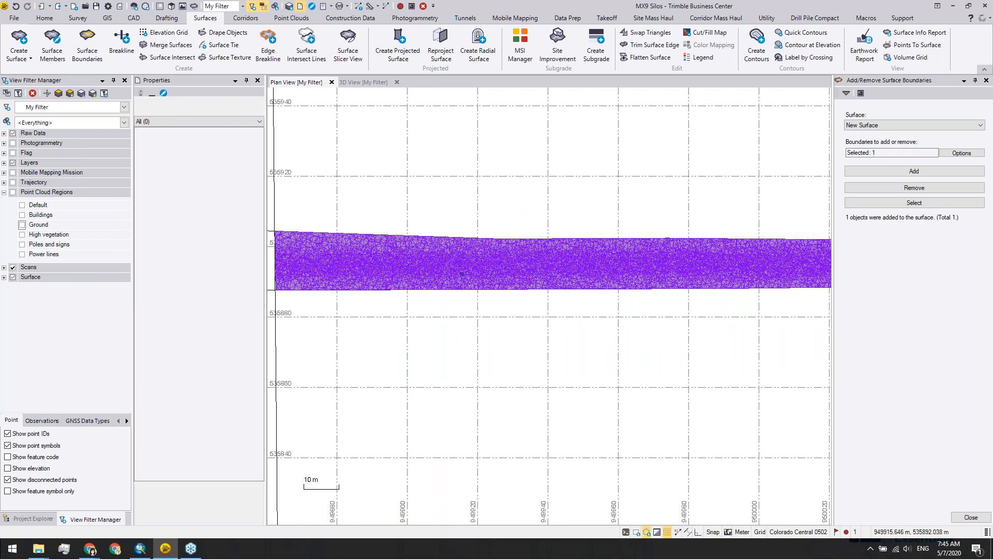
left_click(461, 274)
left_click(228, 404)
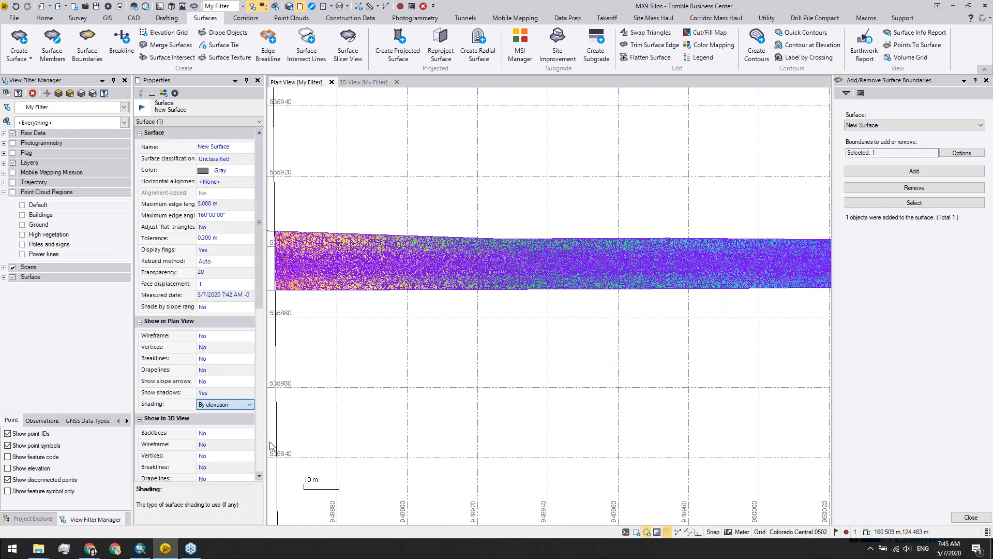
key("Escape")
scroll(589, 374, "down", 2)
middle_click_drag(589, 374, 421, 348)
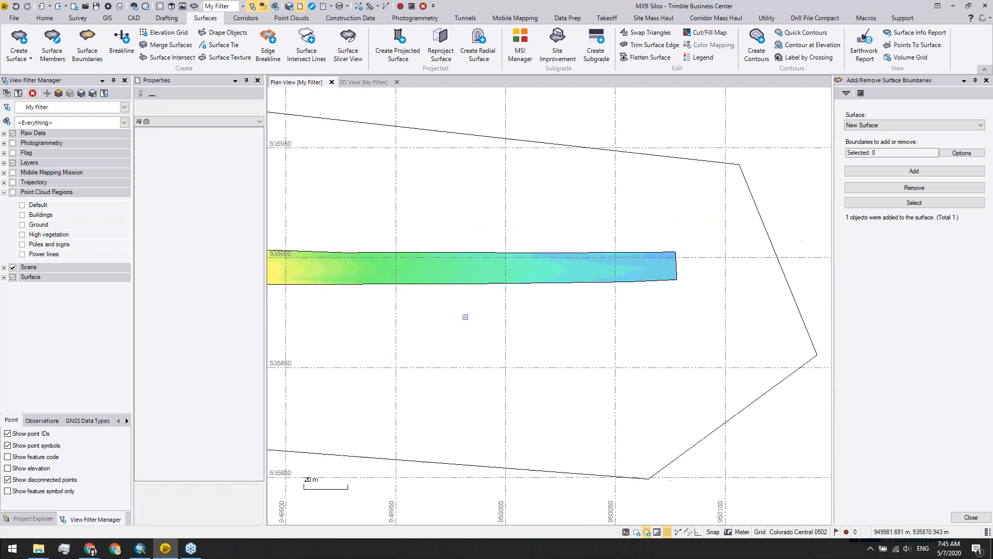
scroll(510, 281, "up", 2)
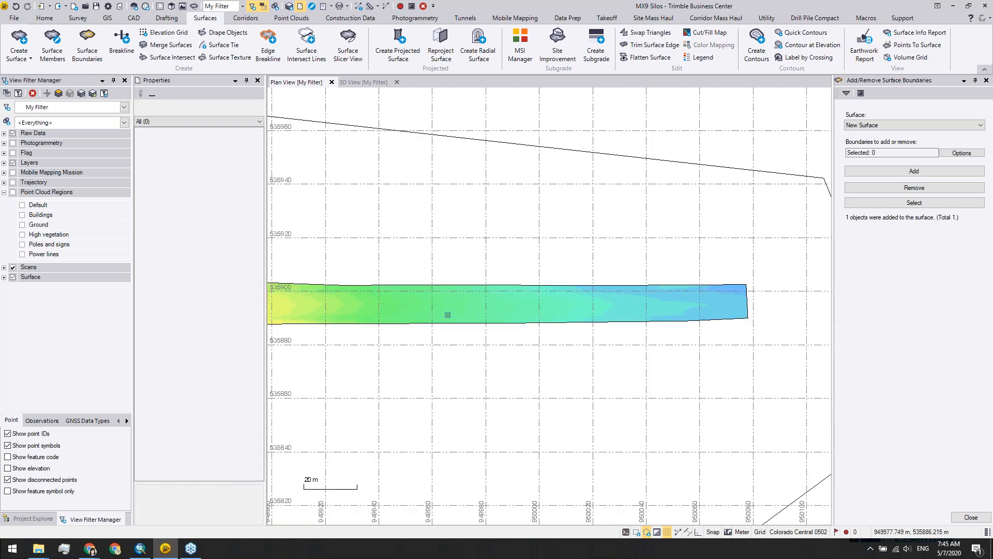
Step: Examine the bounded road surface in the 3D view from several angles, closing the surface boundary and edge trimming commands
left_click(360, 83)
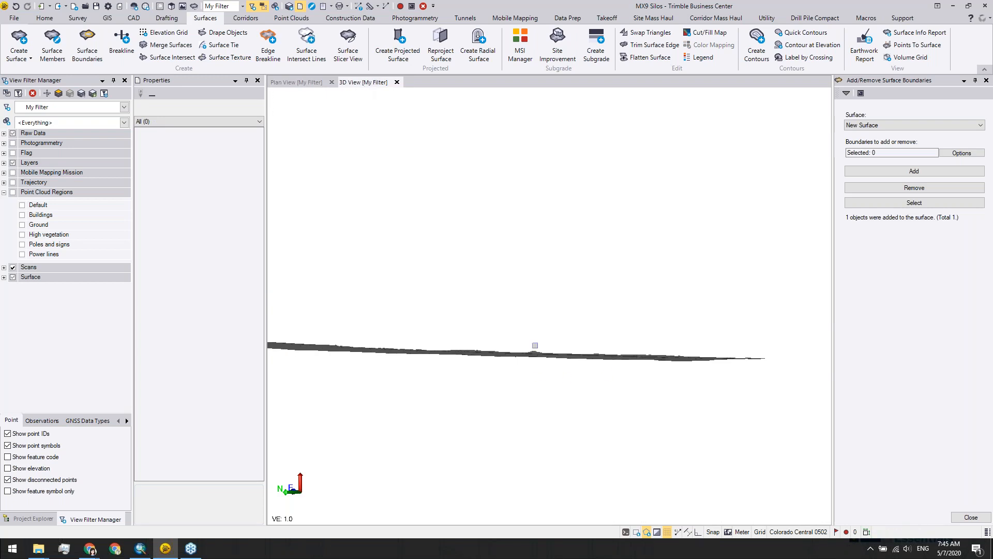
scroll(529, 342, "up", 3)
scroll(502, 375, "up", 3)
mouse_move(502, 375)
middle_mouse_down()
mouse_move(494, 392)
mouse_move(499, 385)
mouse_move(512, 401)
mouse_move(525, 449)
mouse_move(536, 414)
middle_mouse_up()
scroll(535, 408, "down", 5)
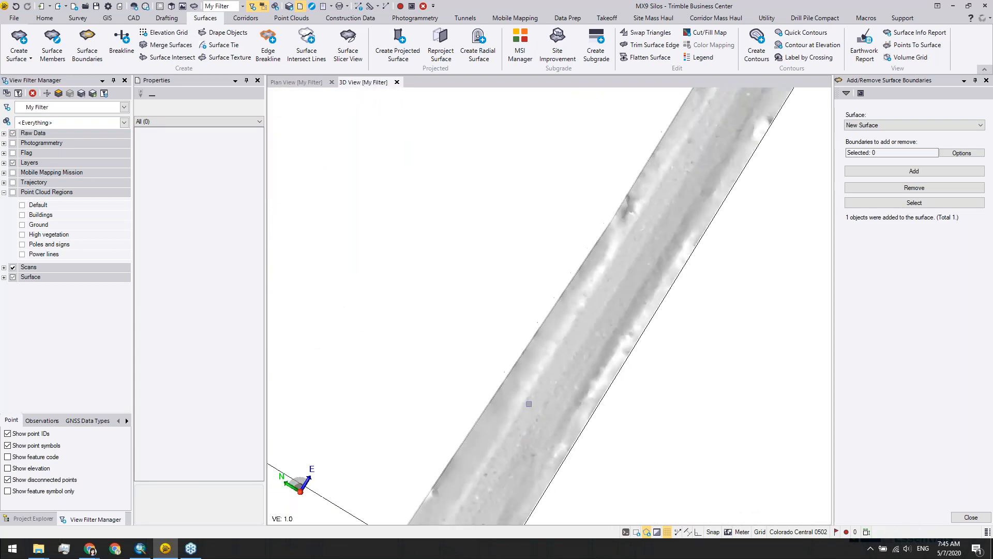
mouse_move(468, 474)
middle_mouse_down()
mouse_move(458, 492)
mouse_move(542, 350)
middle_mouse_up()
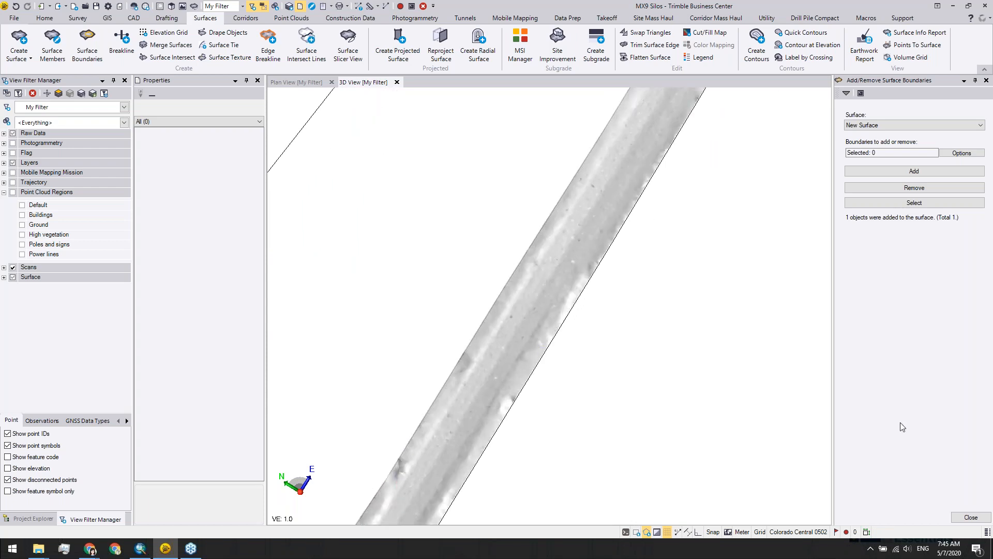
left_click(971, 518)
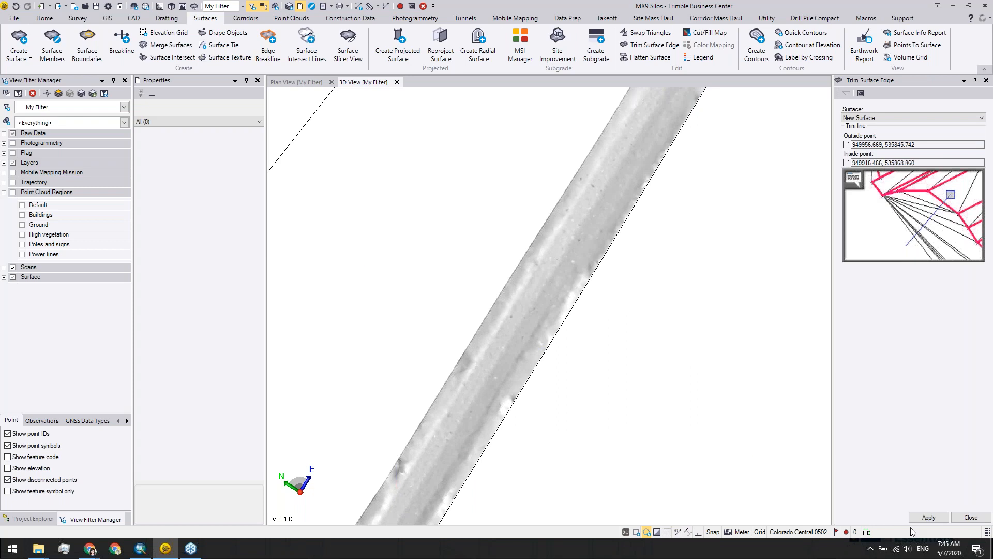
left_click(972, 518)
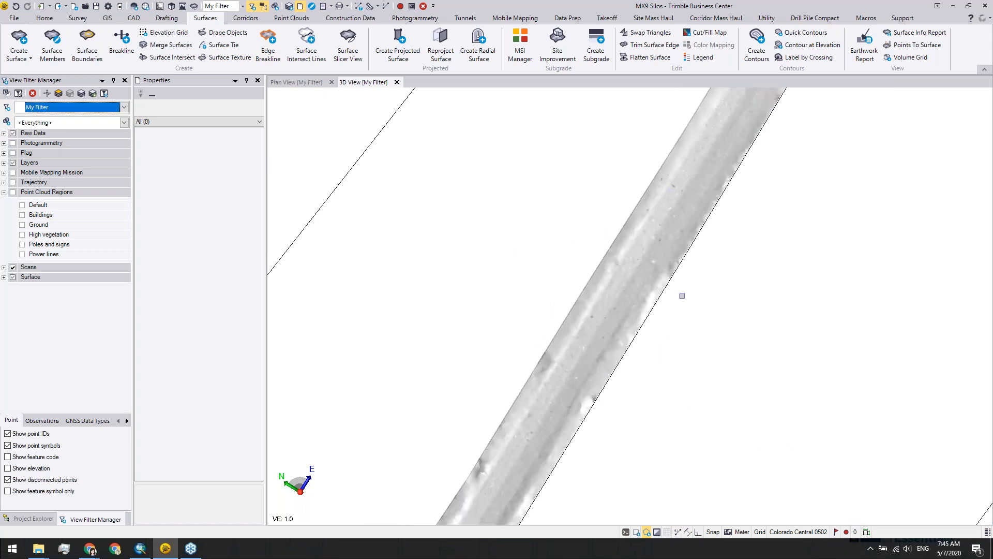
middle_click_drag(678, 306, 800, 248)
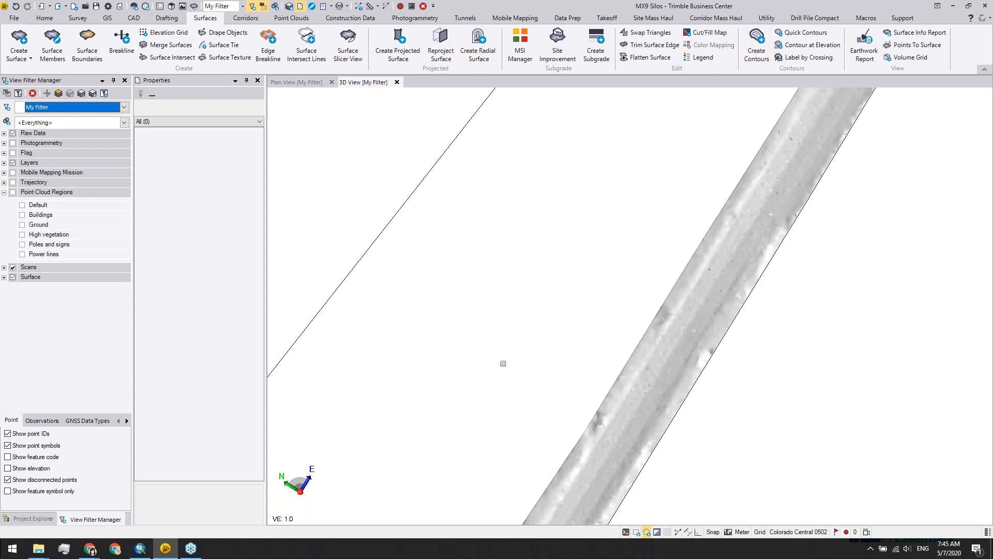
middle_click_drag(614, 424, 548, 337)
scroll(556, 379, "down", 2)
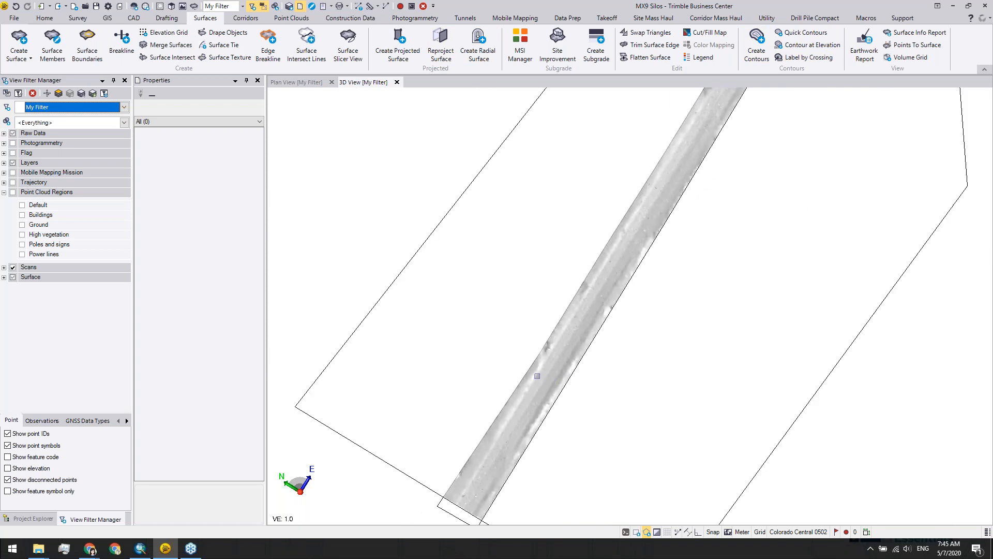
middle_click_drag(537, 380, 515, 357, "shift")
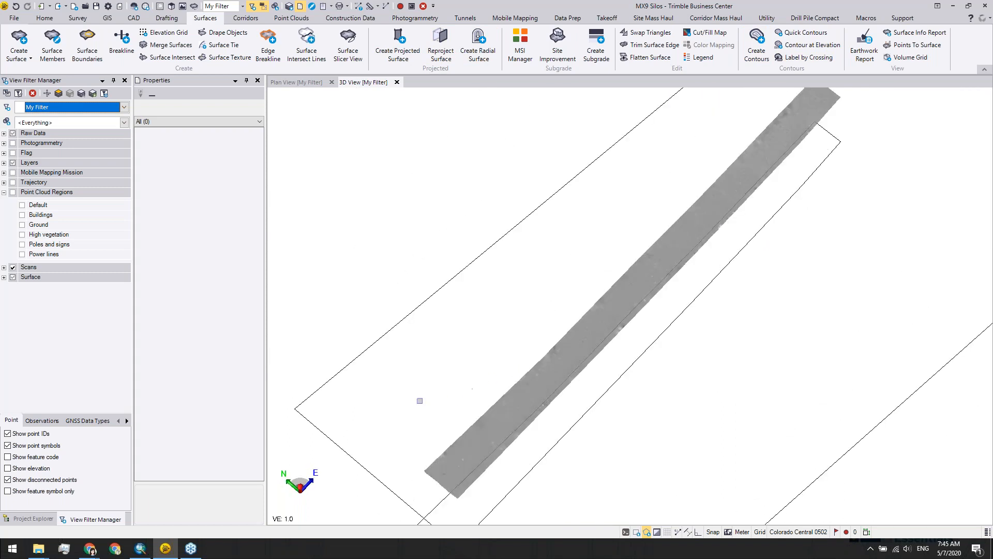
left_click(199, 361)
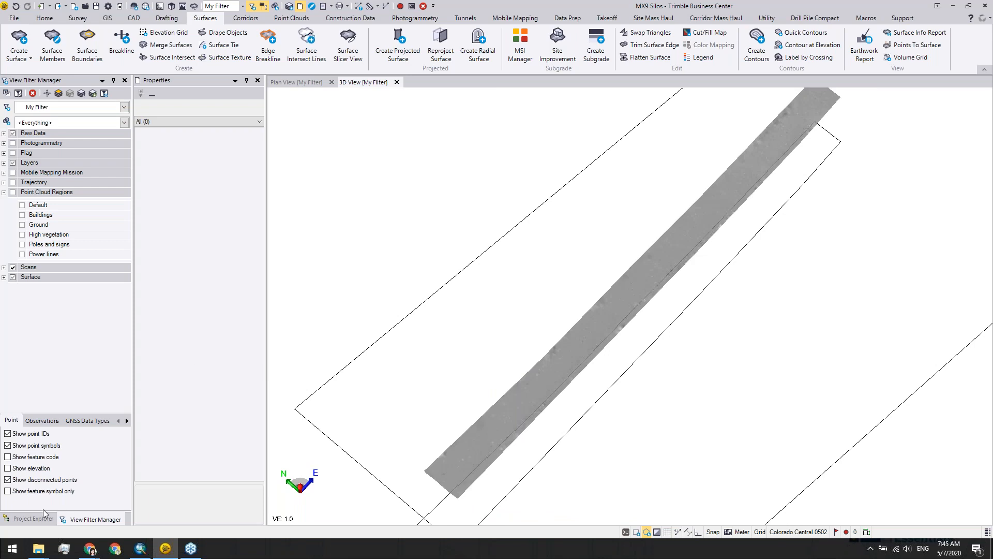
Step: Collapse the Points group in the project tree and return to the view filter settings
left_click(27, 519)
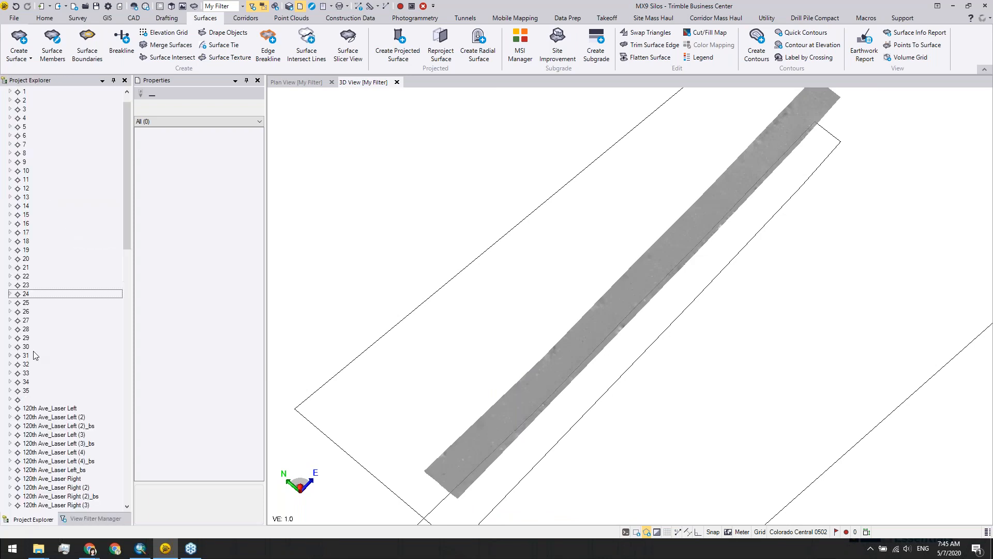
left_click(6, 100)
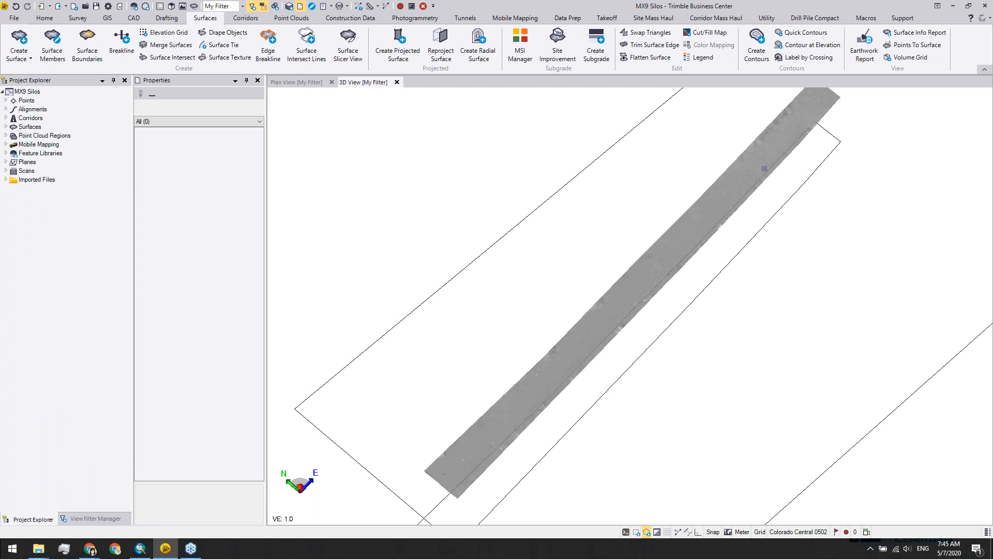
left_click(95, 519)
Step: Show all layers in the plan view except MX Stations, Temp and Points
left_click(298, 83)
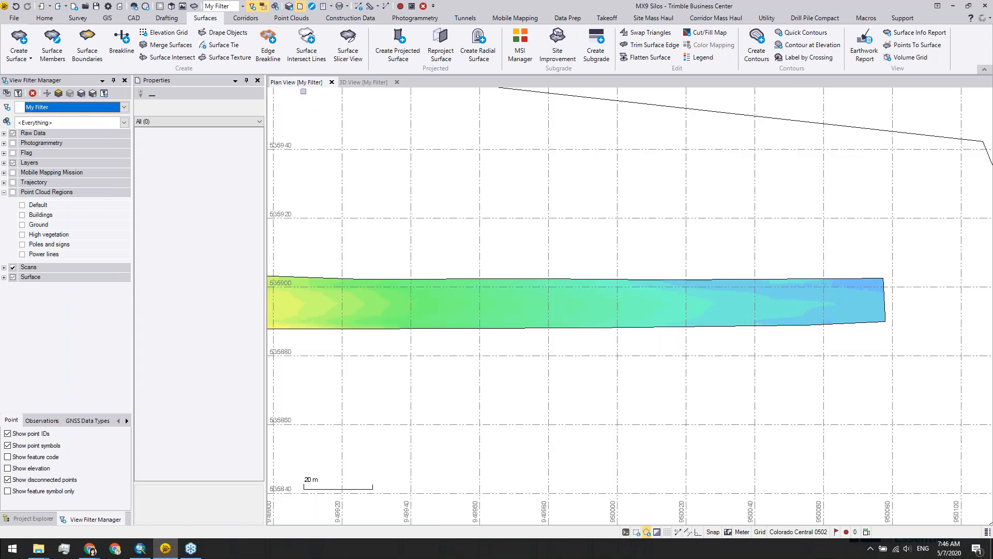
left_click(4, 163)
left_click(13, 163)
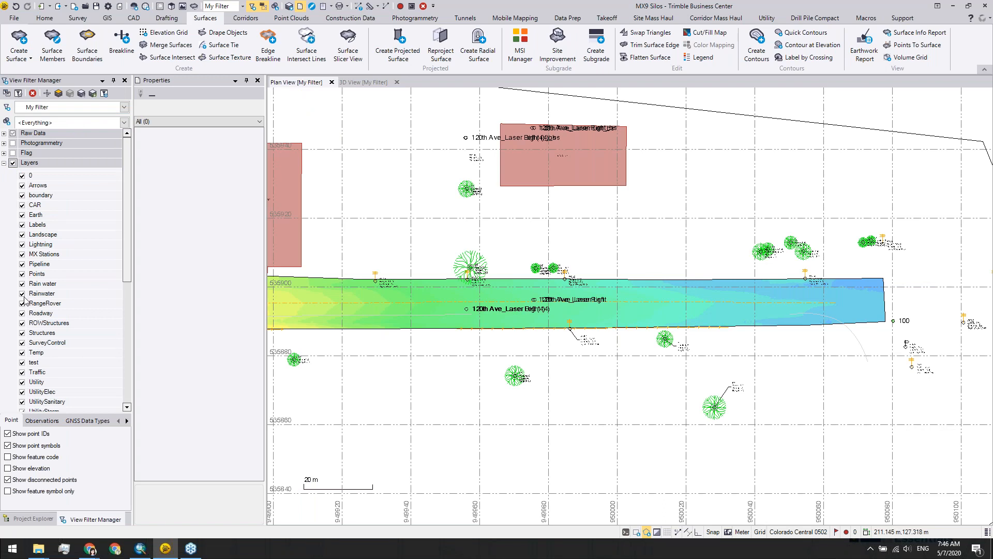
left_click(21, 255)
left_click(22, 353)
left_click(22, 274)
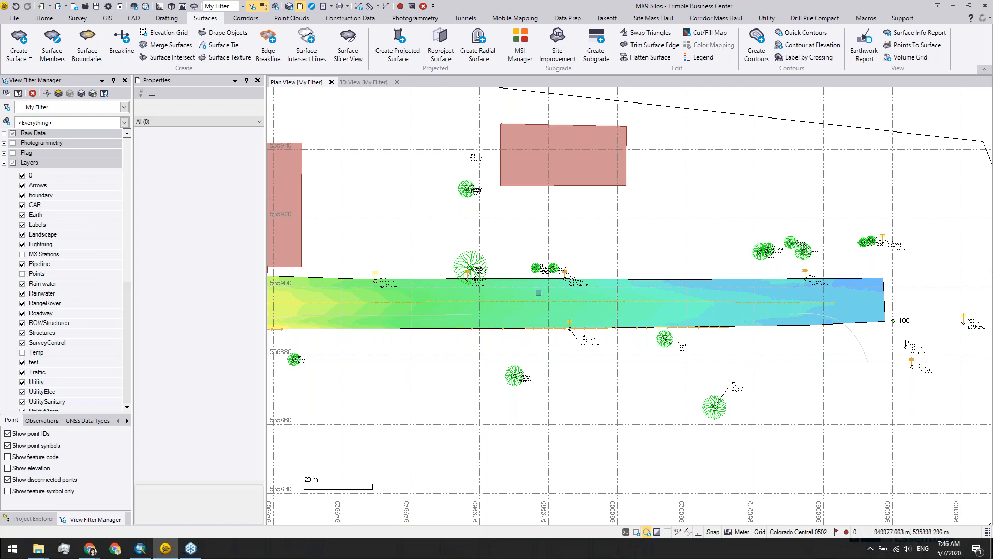
Step: Create an alignment named CL on layer 0 from the existing roadway Centerline linestring, and close the alignment editor
scroll(565, 316, "up", 2)
left_click(565, 317)
left_click(565, 317)
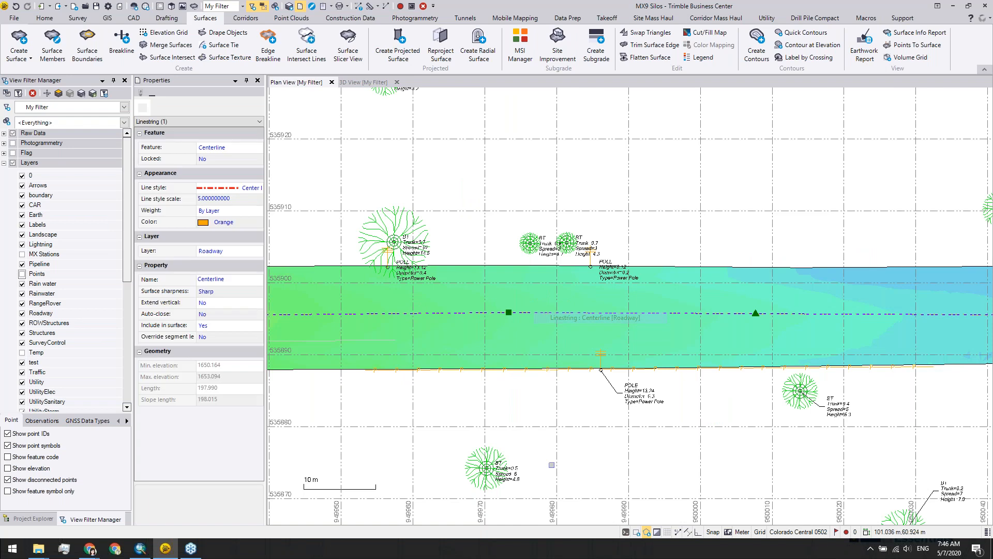
scroll(534, 386, "down", 2)
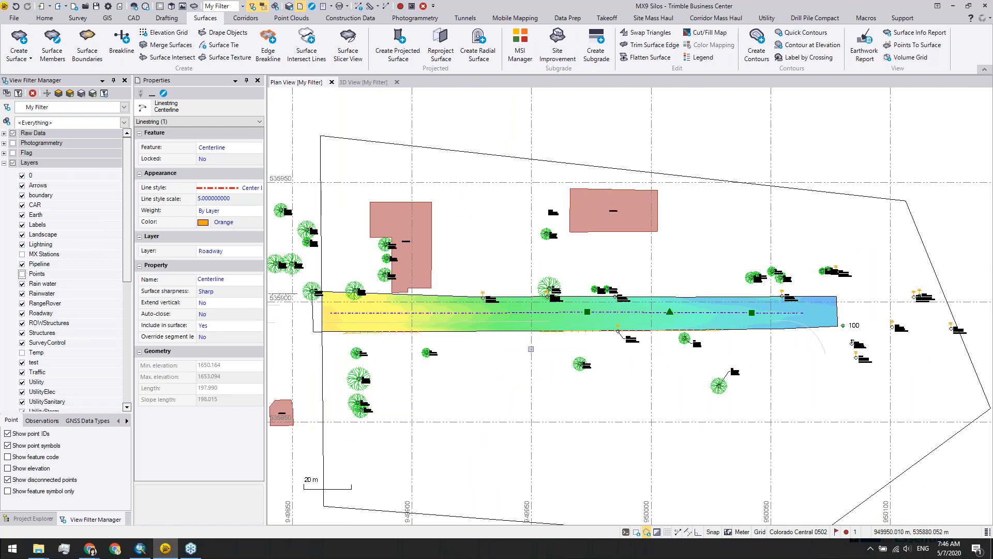
left_click(248, 20)
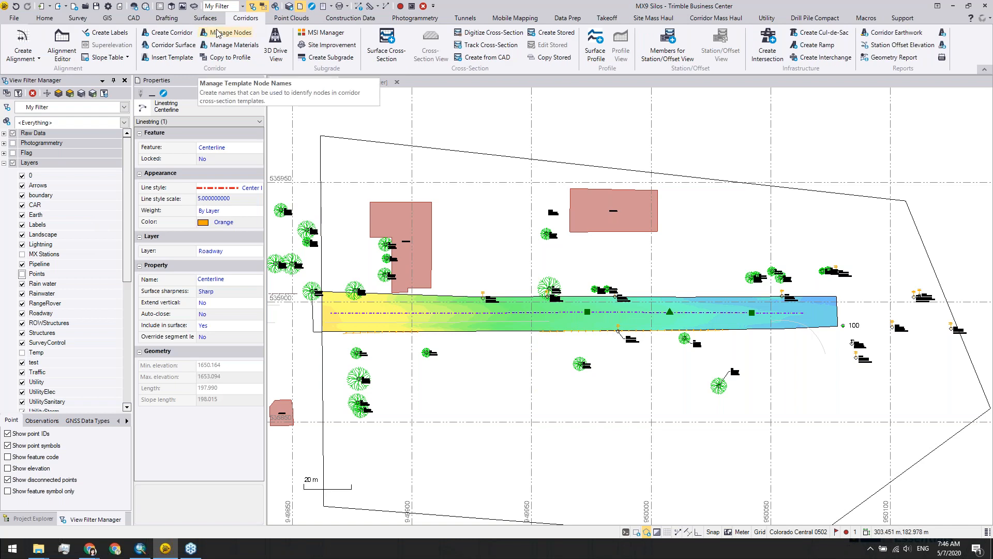
left_click(23, 39)
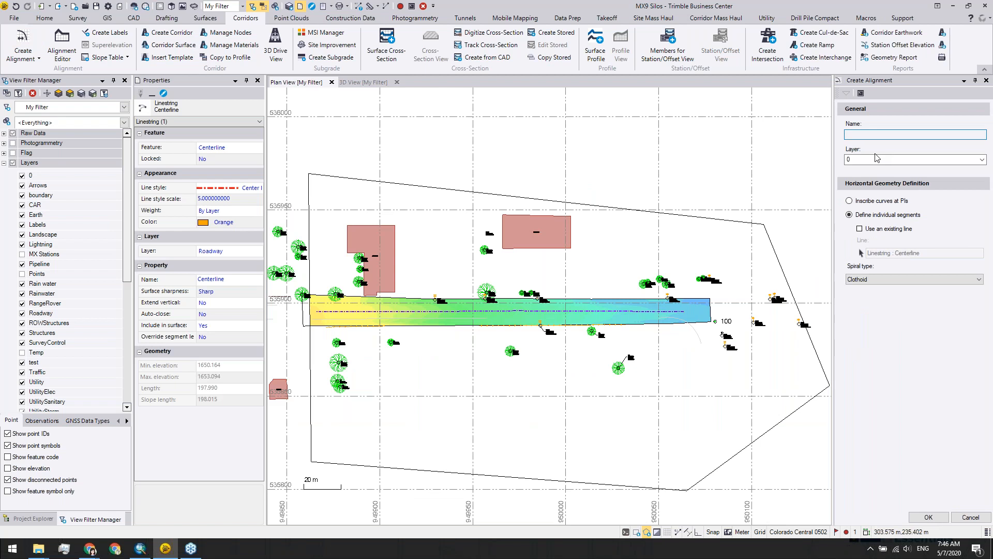
key("Tab")
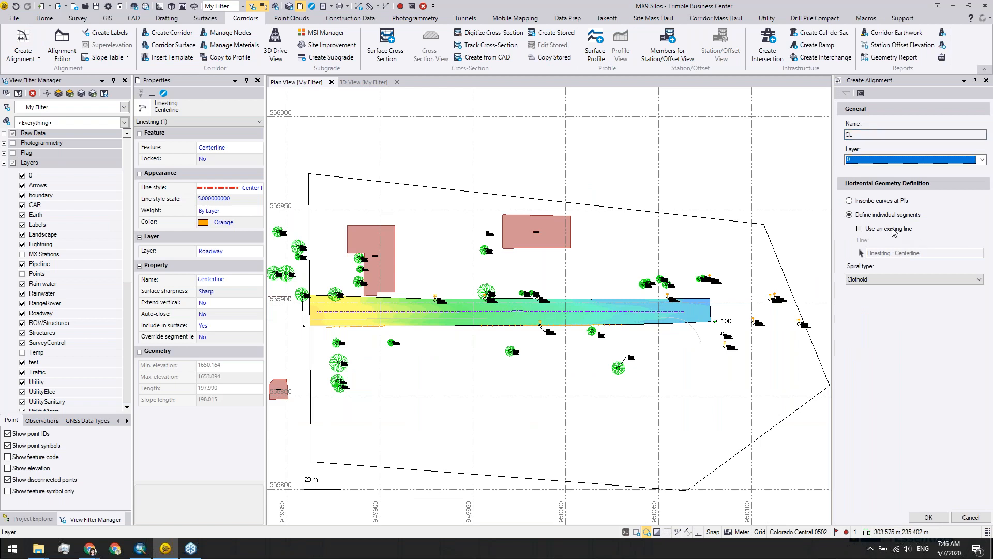
left_click(860, 229)
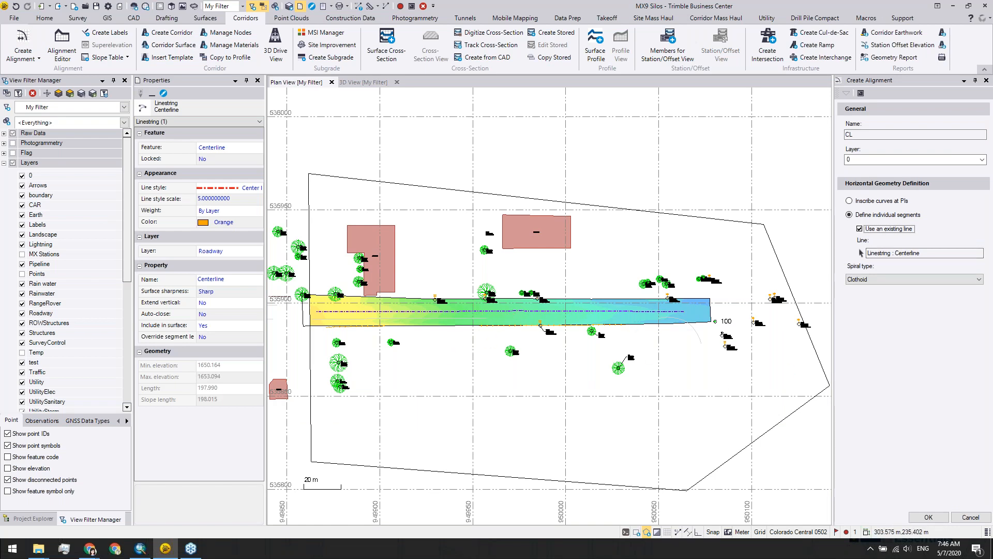
left_click(928, 517)
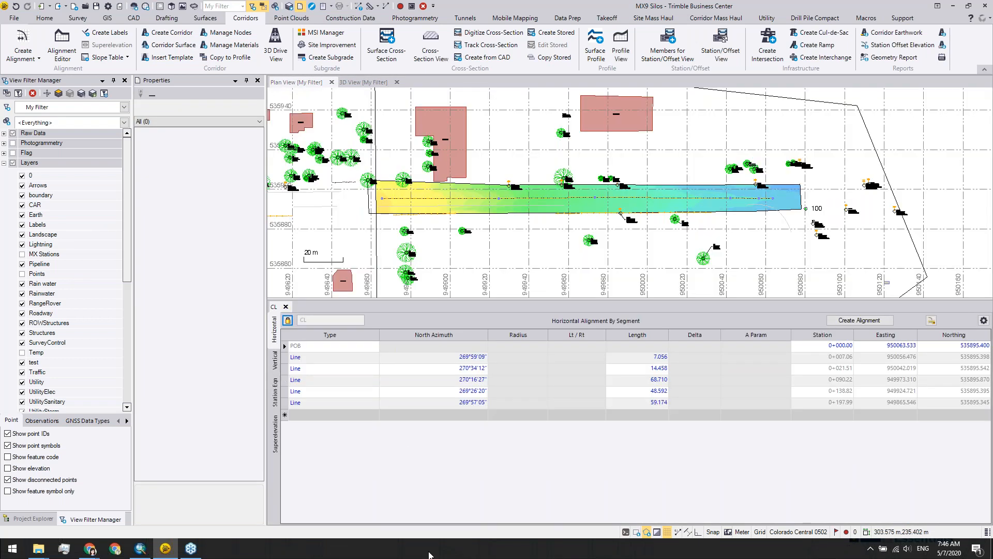
left_click(286, 306)
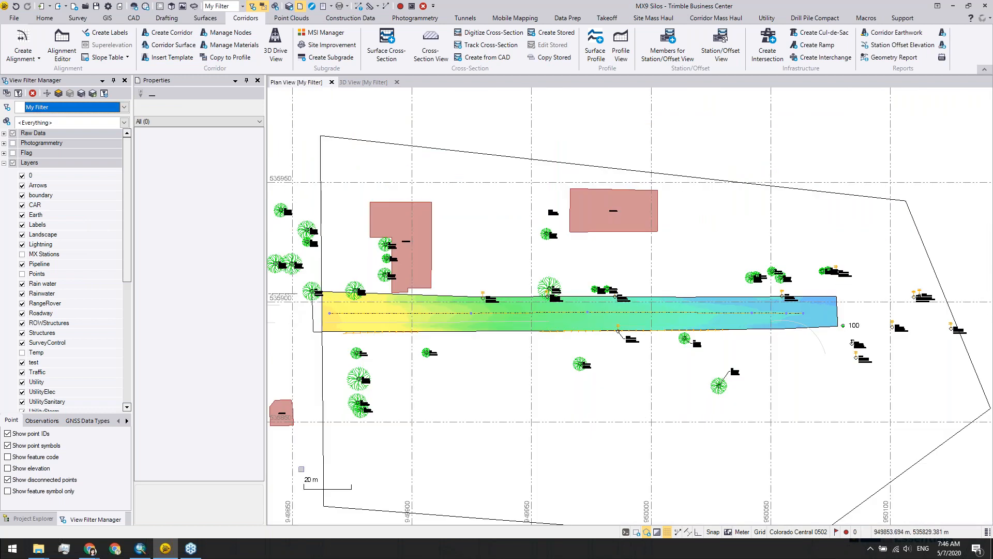
Step: Create a corridor named Road on alignments CL and CL_V, with New Surface as both original ground and reference surface
left_click(171, 32)
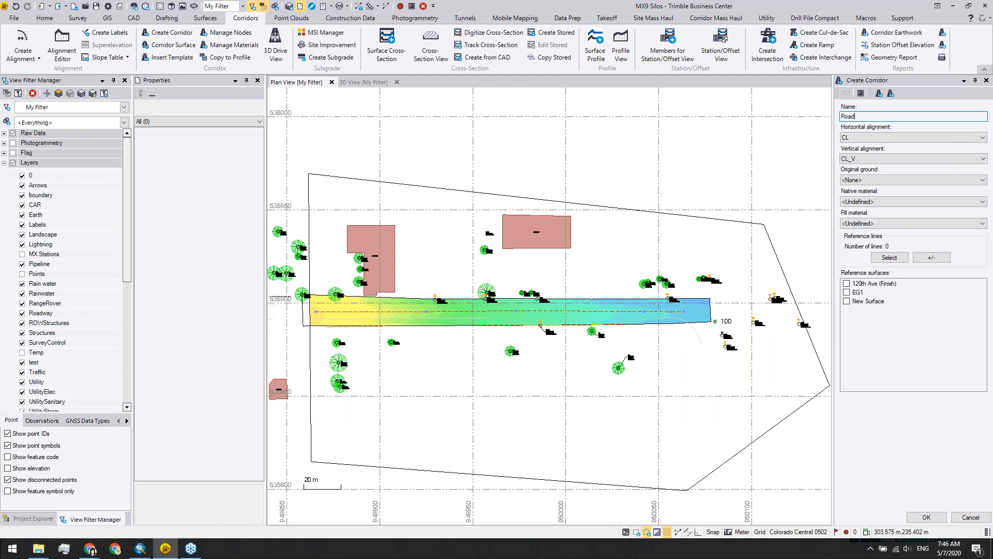
key("Tab")
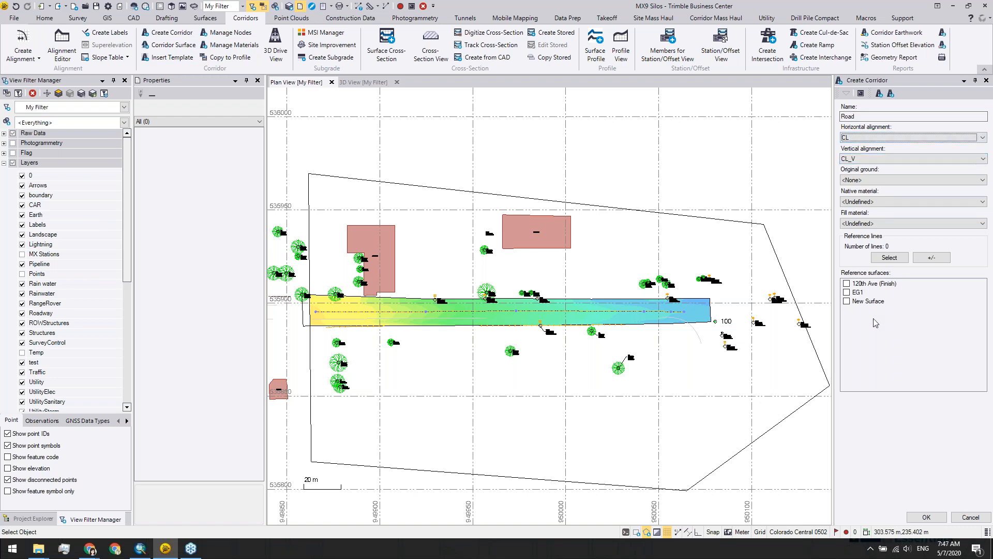
left_click(861, 180)
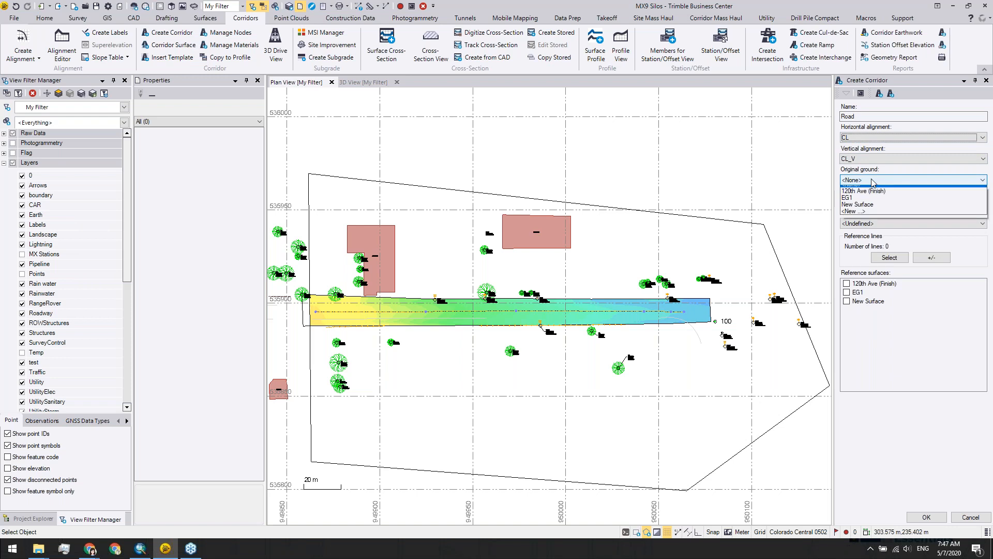
left_click(863, 209)
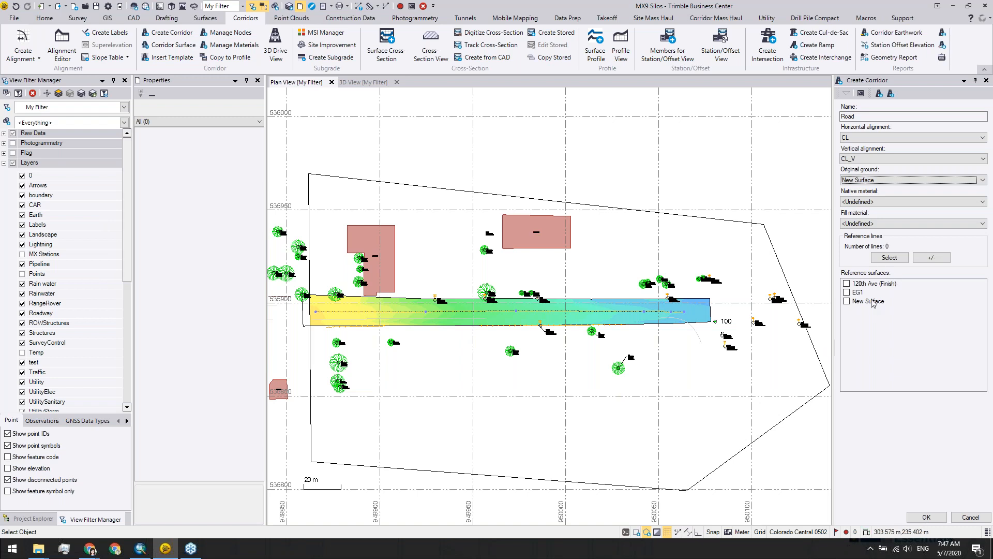
left_click(846, 301)
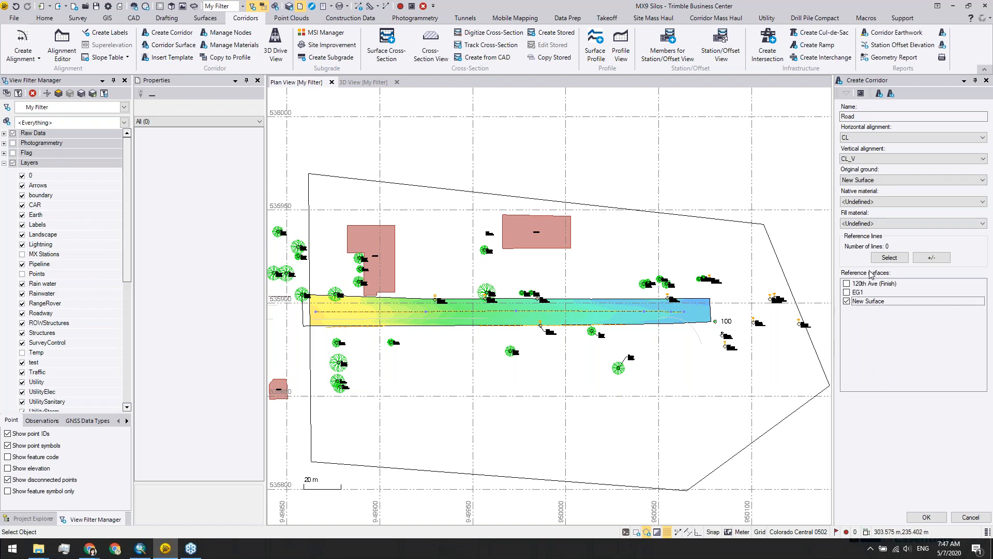
left_click(927, 517)
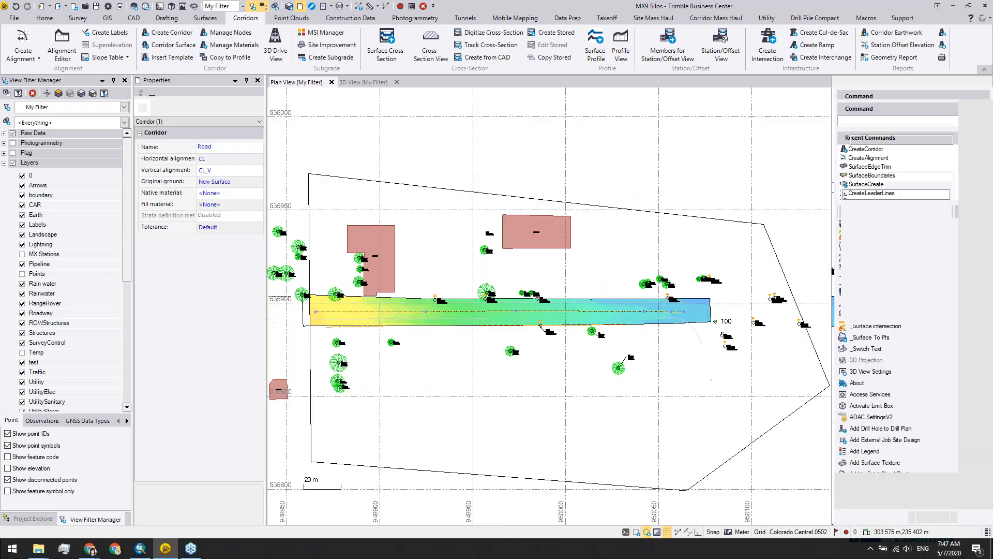
Step: Insert a template at station 0 of the Road corridor and start an Offset/Slope instruction from the CL node
type("0")
key("Return")
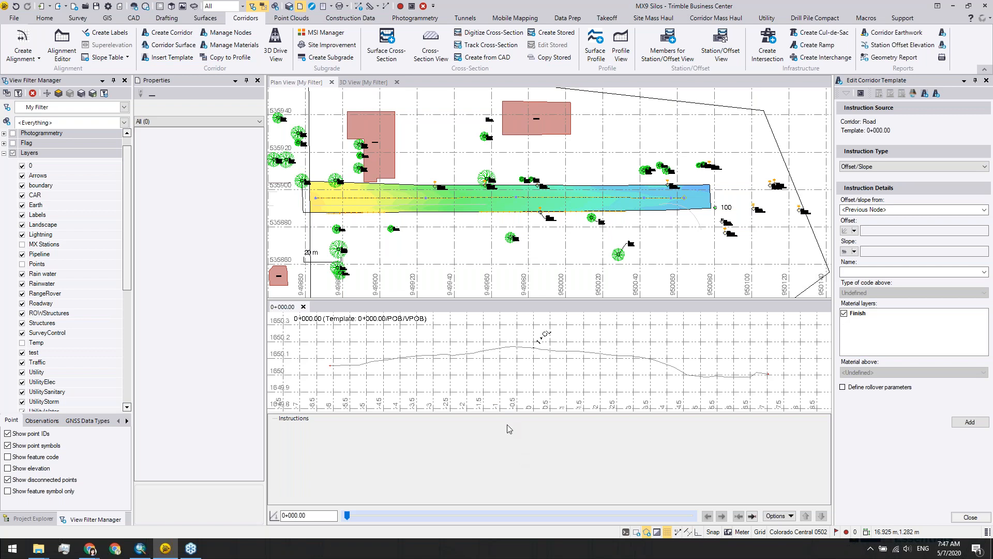
left_click(862, 167)
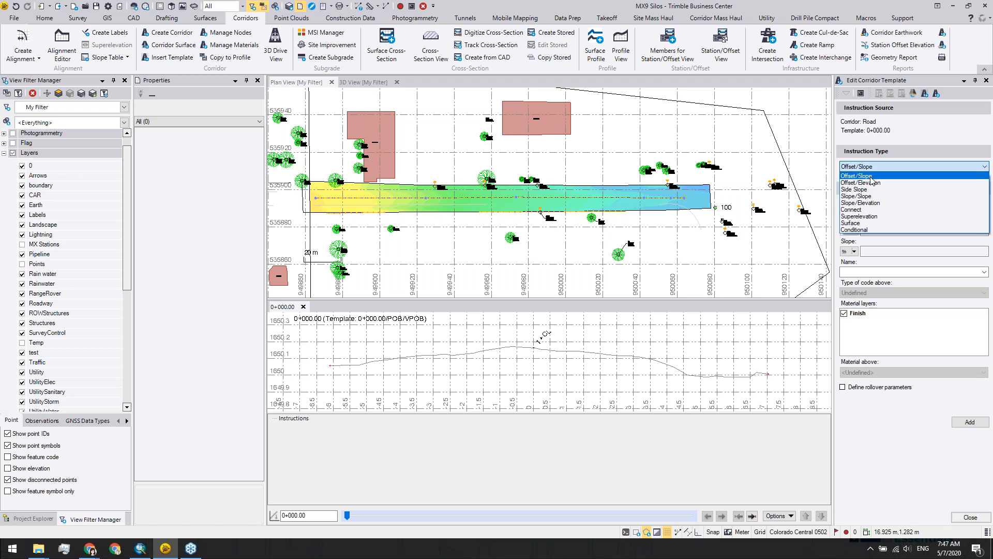
left_click(872, 177)
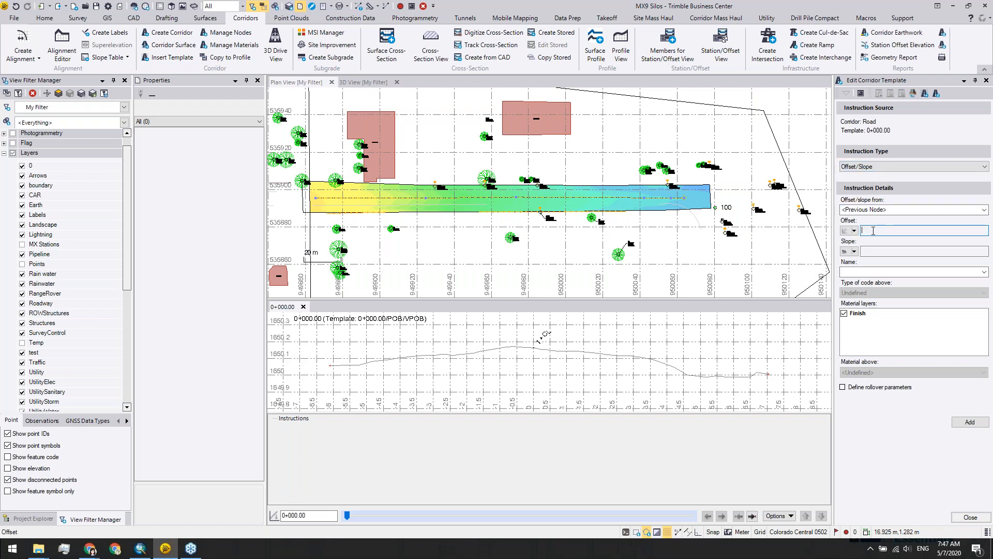
left_click(880, 210)
left_click(877, 226)
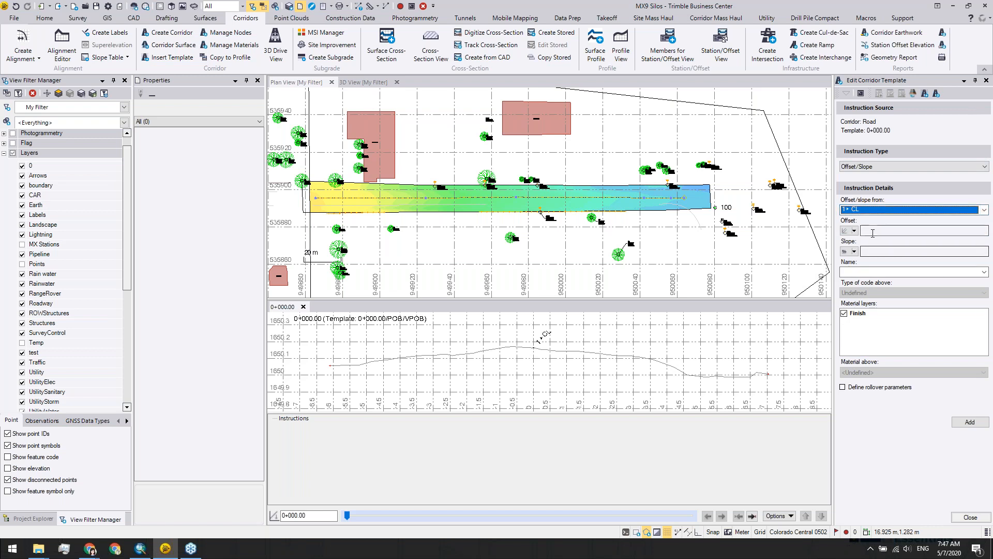
Step: Add the lane instruction with an offset of 12 ft, a slope of -2% and the name LN
left_click(873, 231)
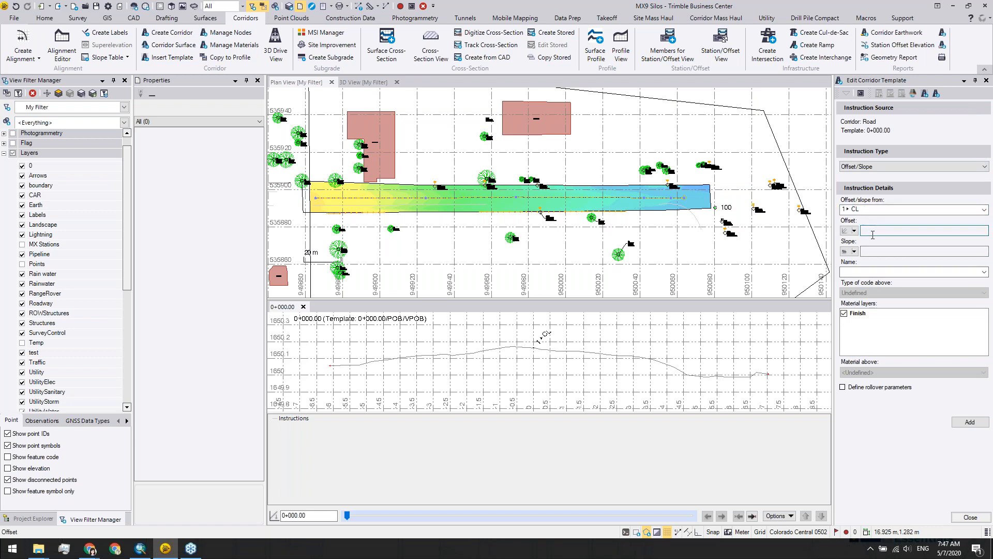
type("12ft")
key("Tab")
type("-2")
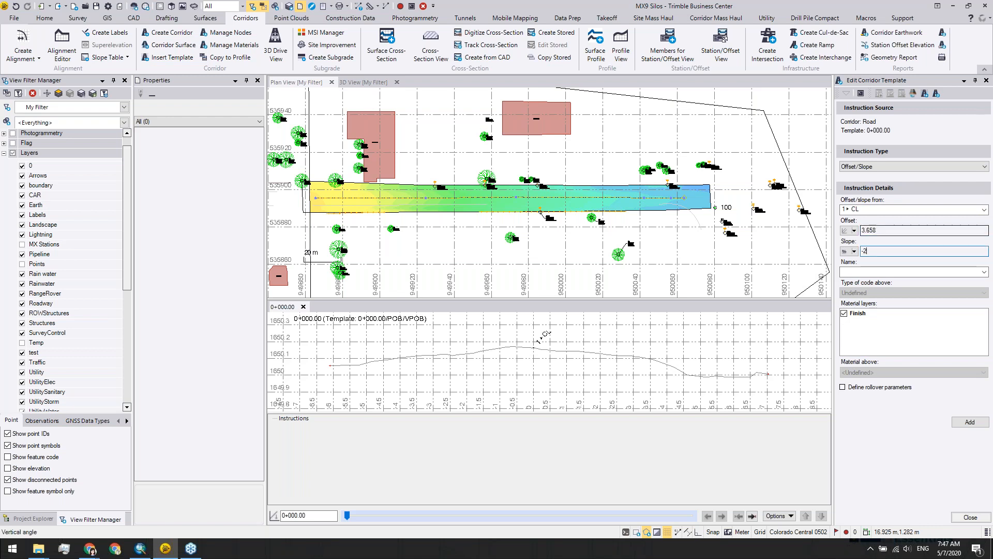
key("Tab")
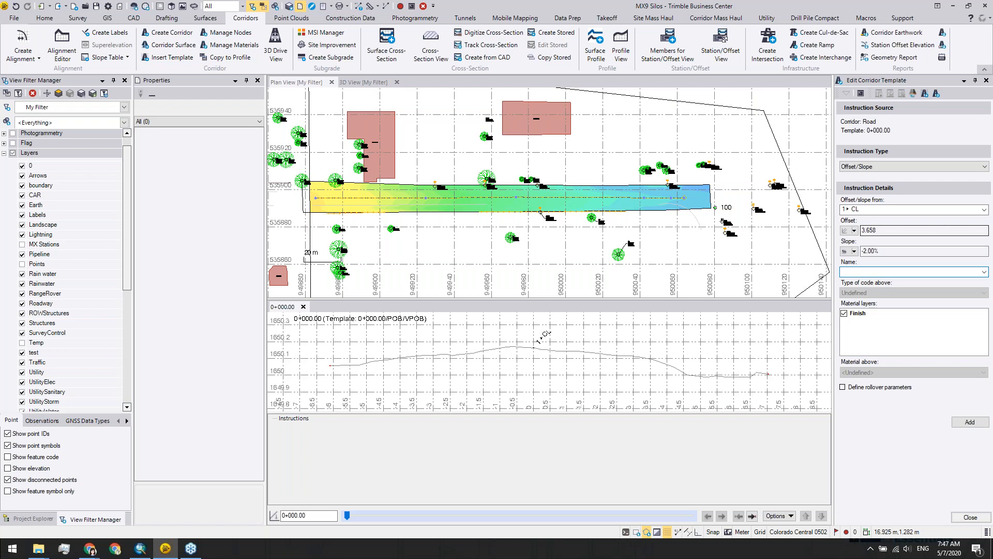
type("LN")
key("Tab")
key("Tab")
key("Tab")
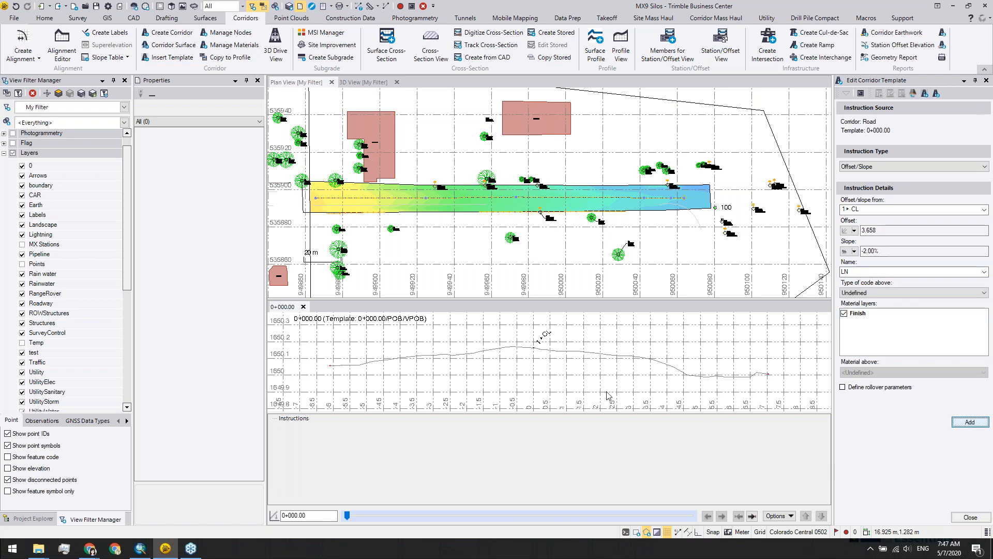
key("Return")
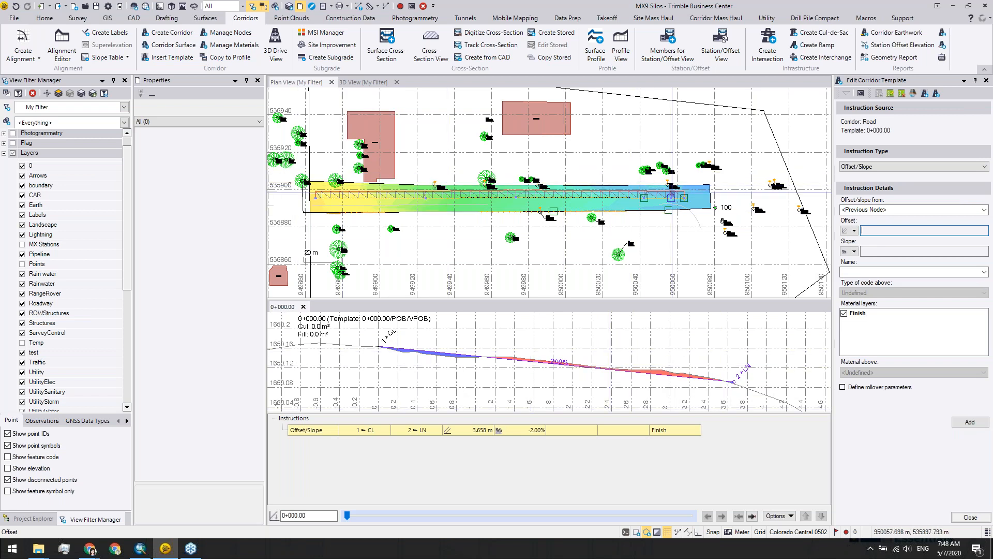
Step: Add a shoulder instruction from the previous node with a 0.914 m offset, a -3% slope and the name SHLD
scroll(667, 188, "up", 2)
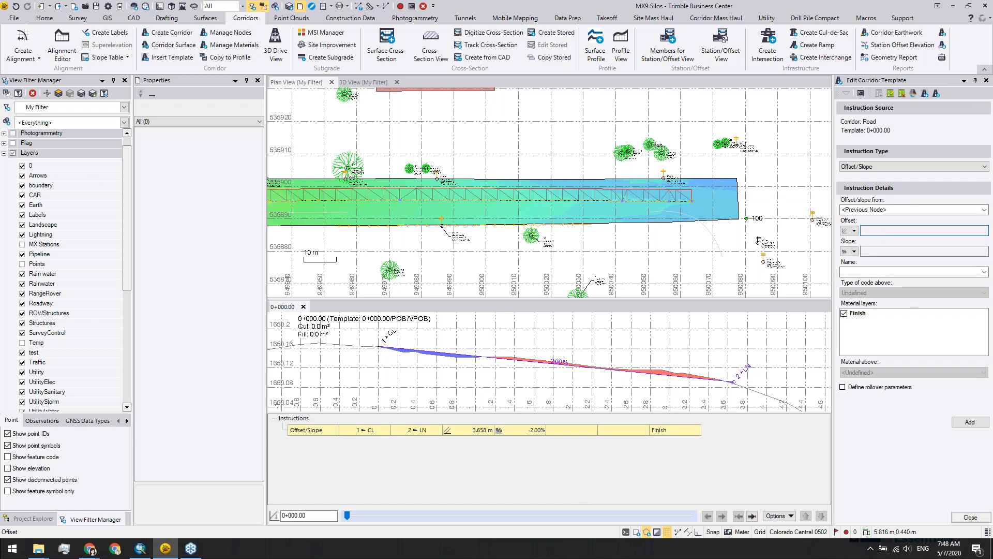
key("Tab")
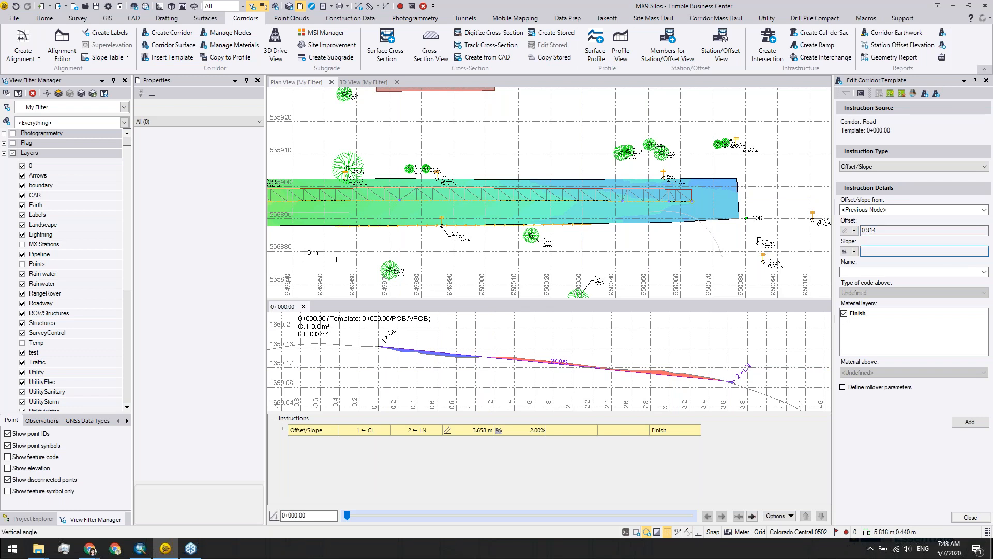
type("-3")
left_click(905, 272)
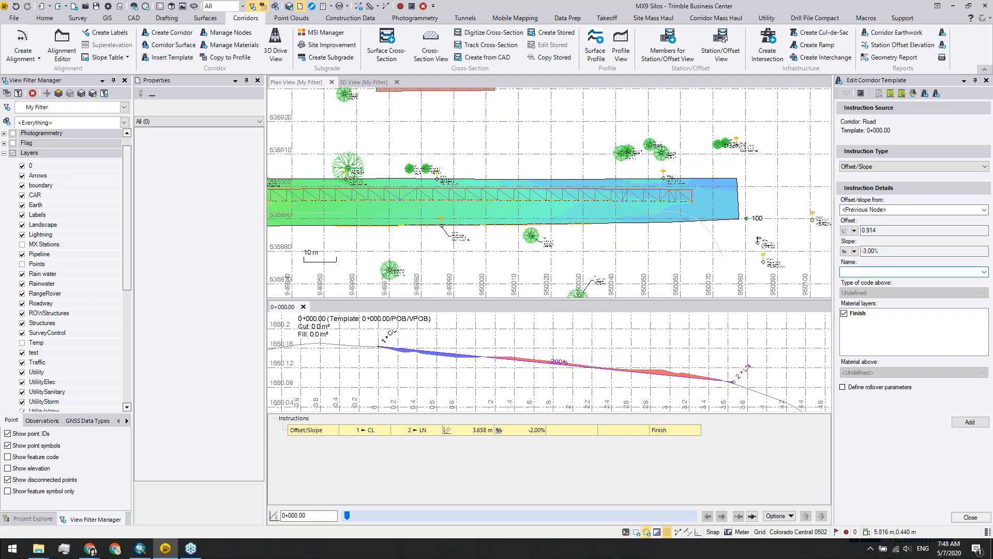
type("SHLD")
key("Return")
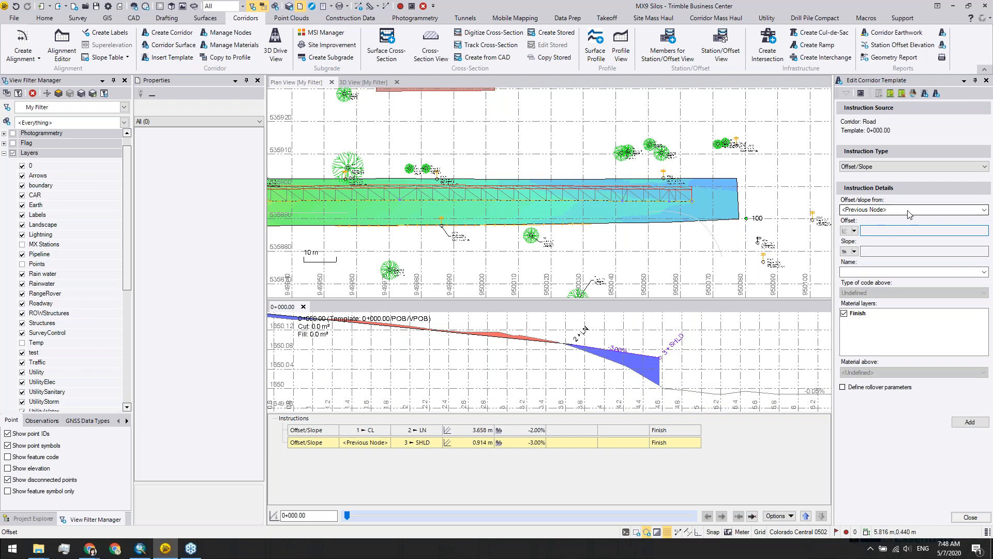
Step: Set up a Side Slope instruction from the previous node targeting New Surface, with a cut slope of 1:2
left_click(900, 167)
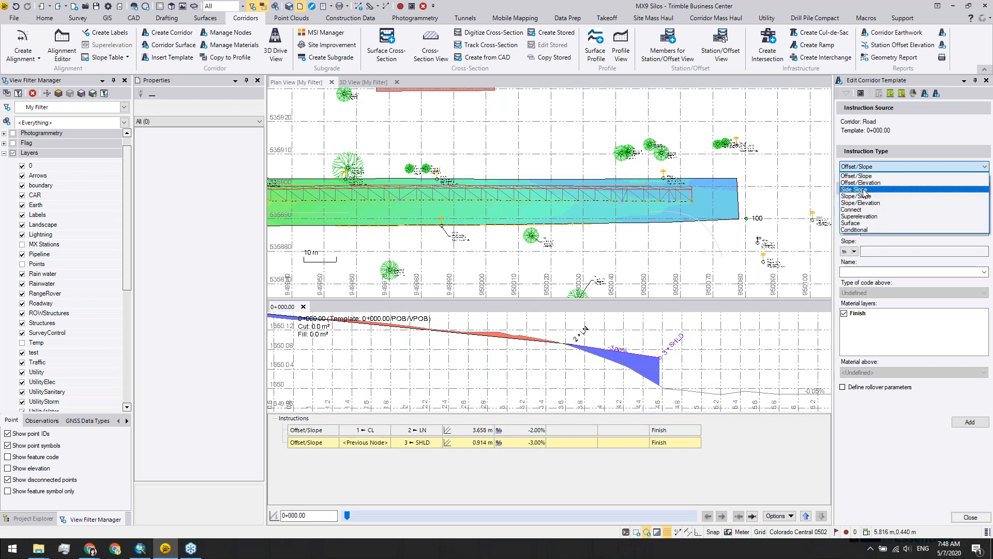
left_click(895, 189)
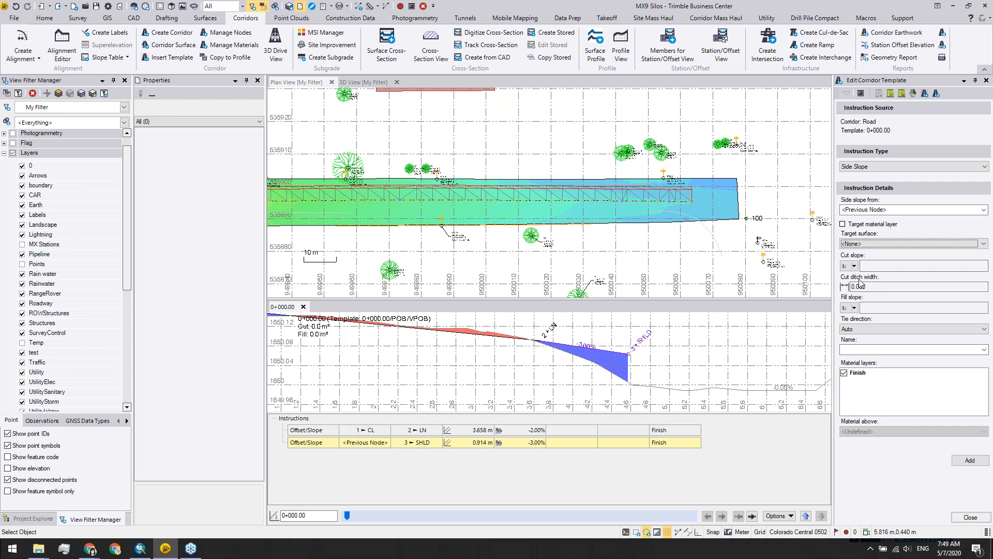
left_click(874, 243)
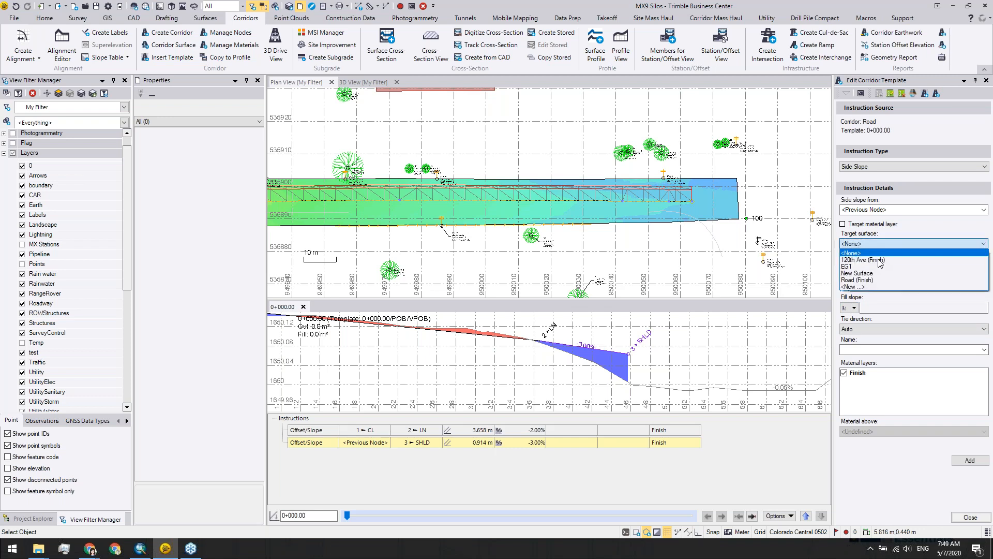
left_click(869, 275)
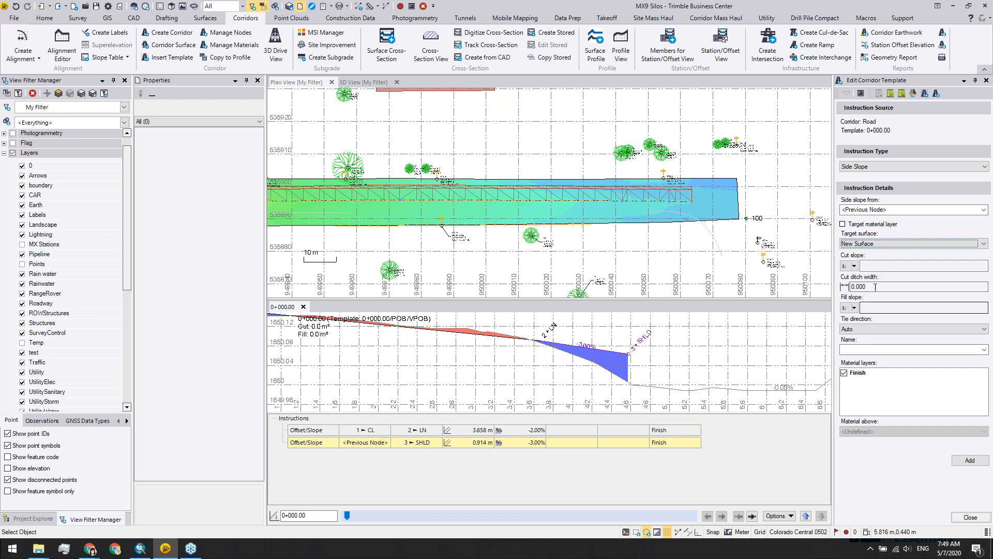
left_click(879, 264)
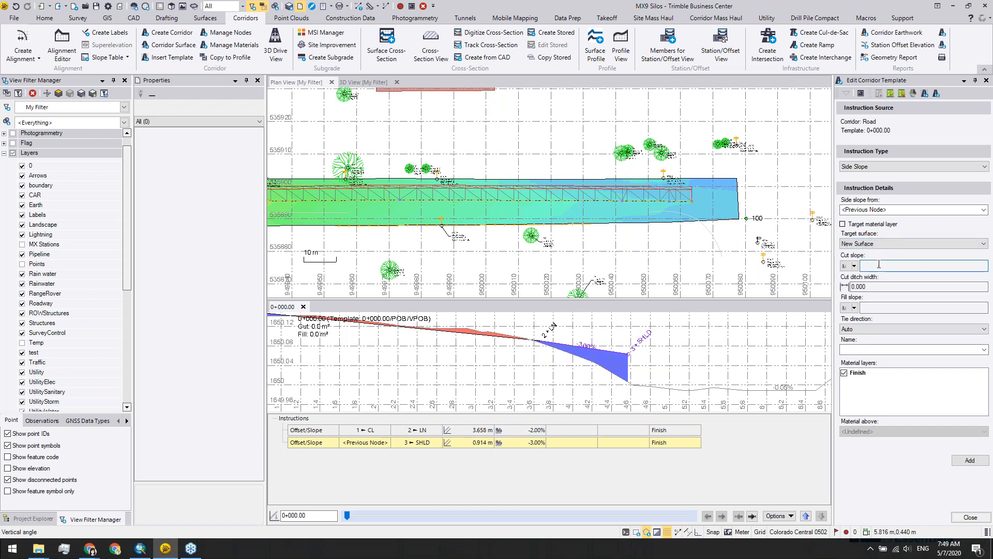
type("2")
key("Tab")
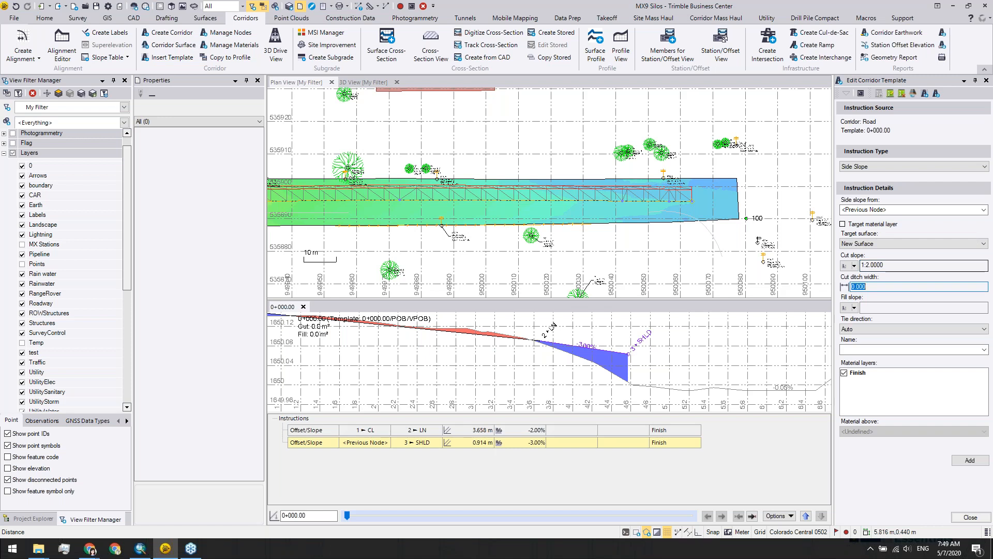
Step: Set the cut ditch width to 1 ft and the fill slope to 1:5, and add the side slope as DITCH
type("1")
key("Tab")
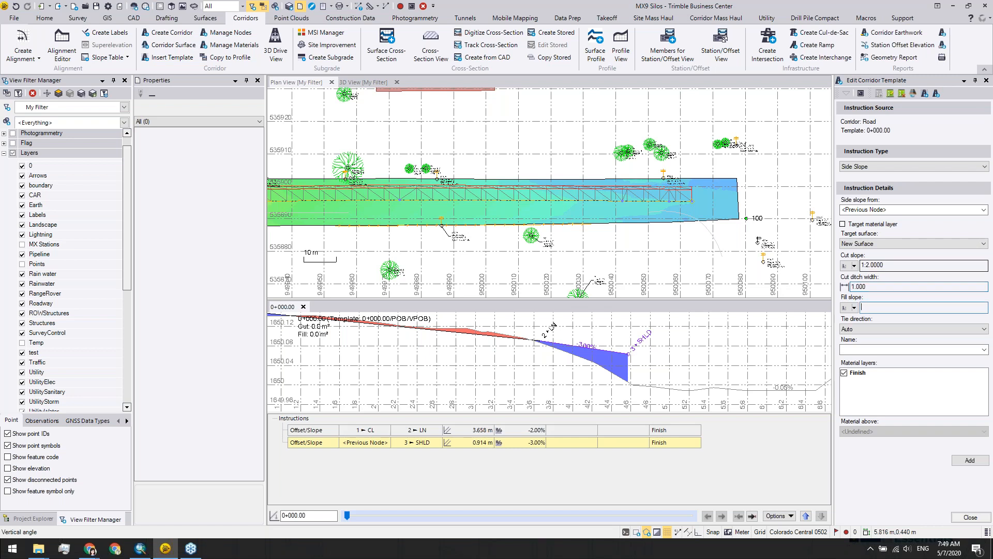
key("shift+Tab")
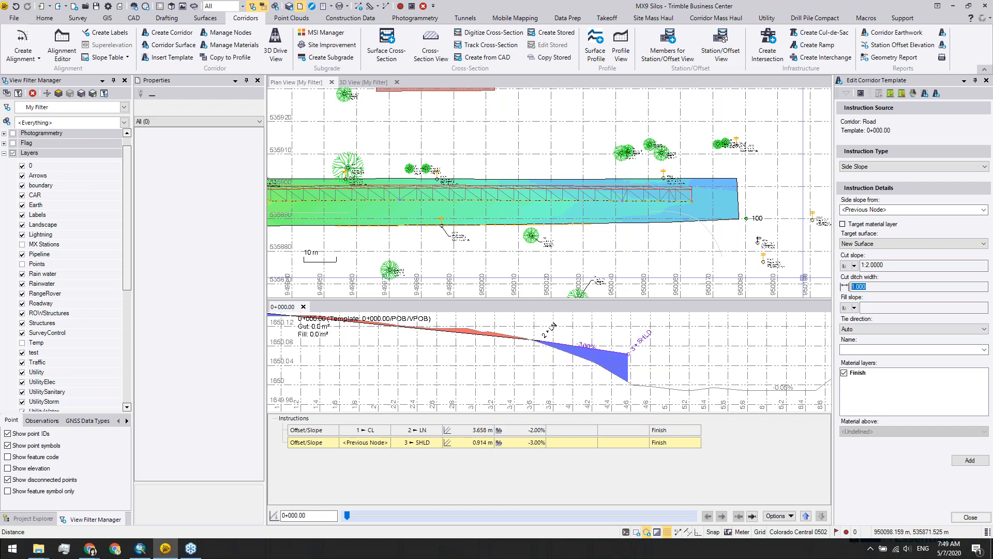
type("1sf")
key("Tab")
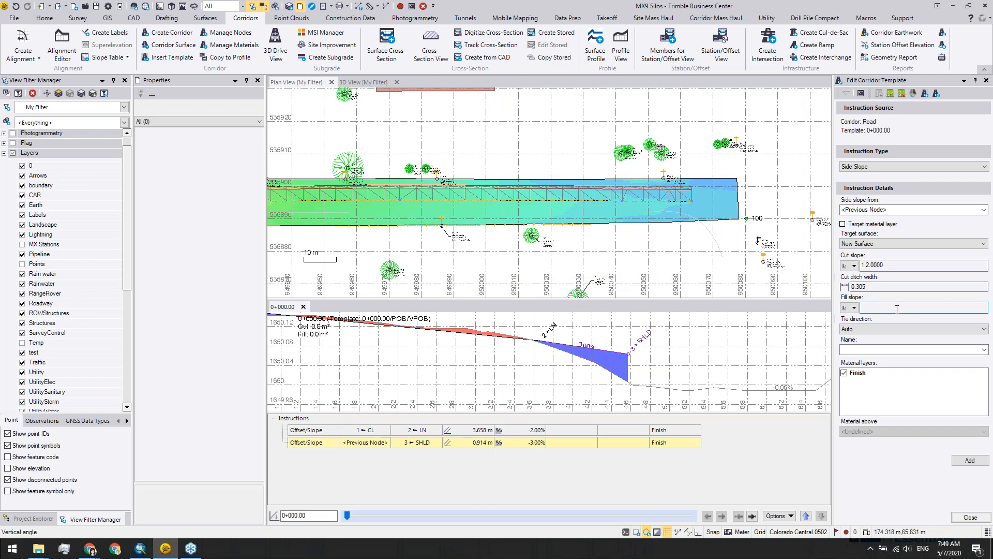
key("Tab")
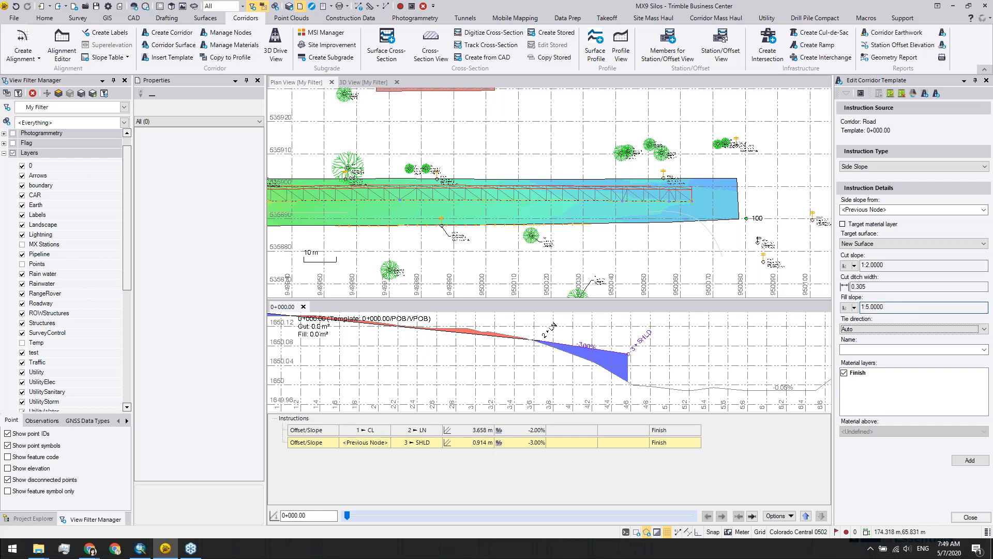
left_click(903, 349)
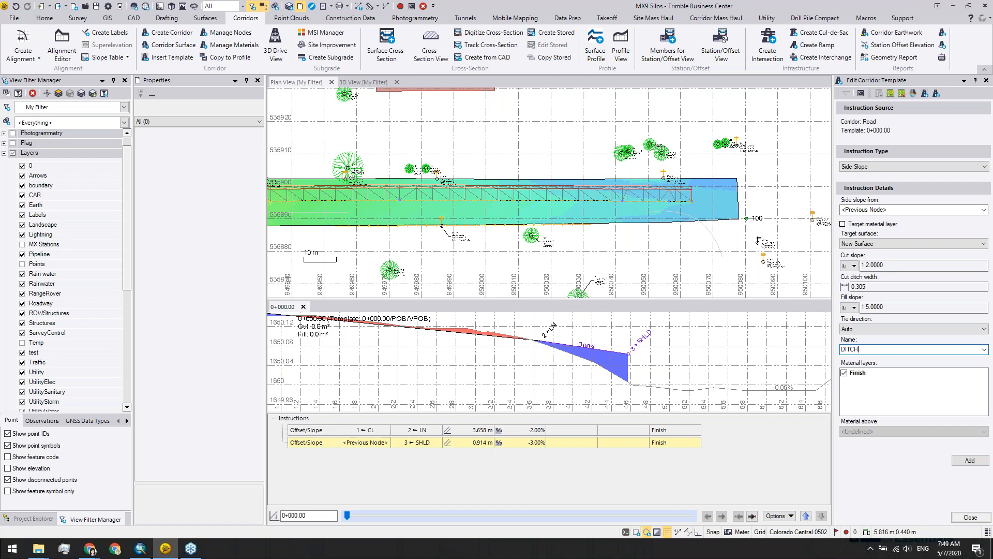
type("DITCH")
left_click(970, 460)
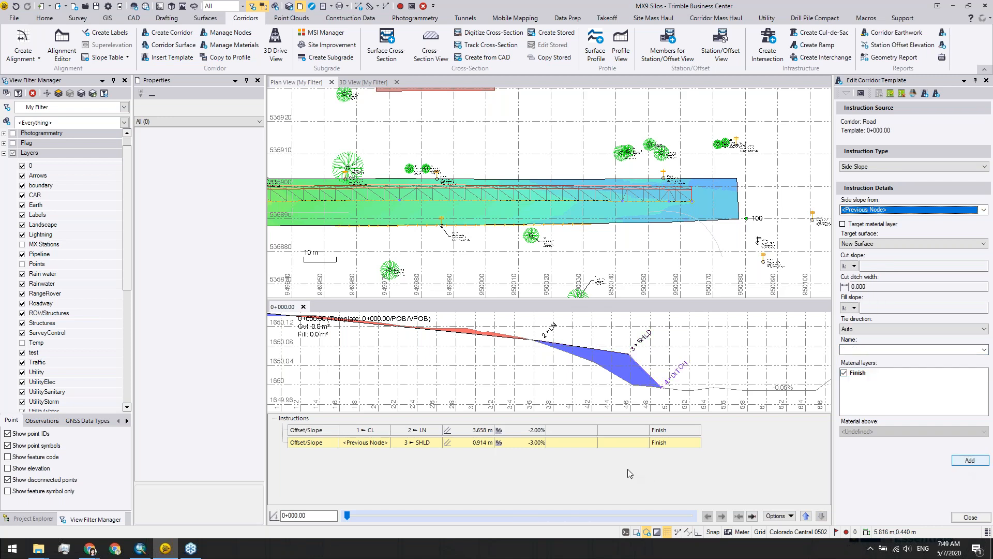
Step: Preview the cross-section along the corridor and mirror the lane, shoulder and side slope instructions to the other side of CL
scroll(675, 383, "up", 2)
scroll(675, 384, "down", 2)
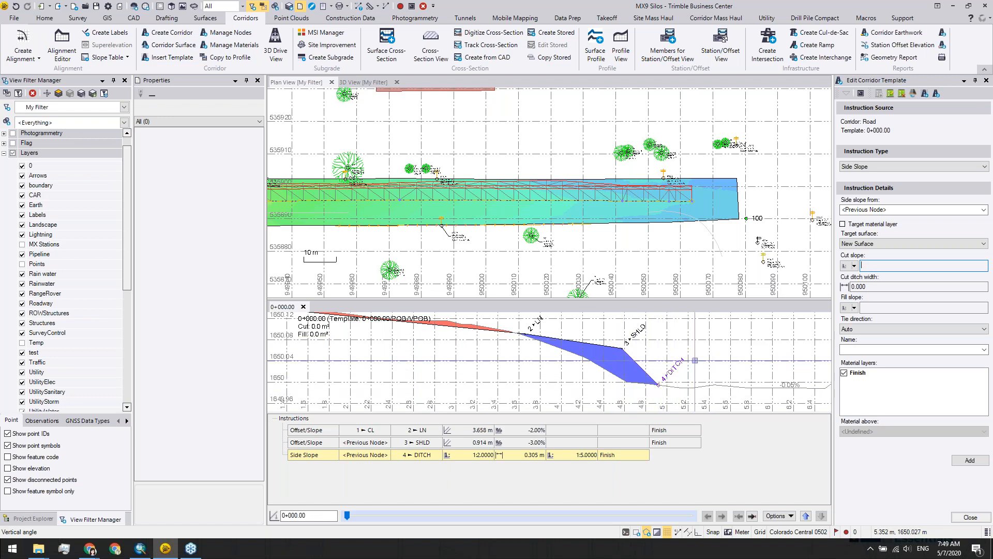
left_click_drag(347, 517, 424, 516)
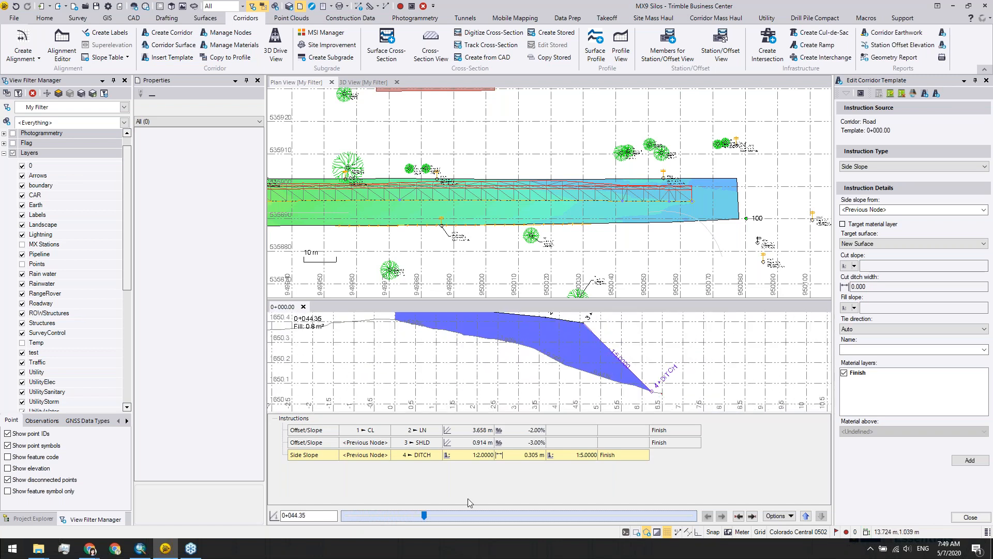
left_click_drag(427, 518, 344, 527)
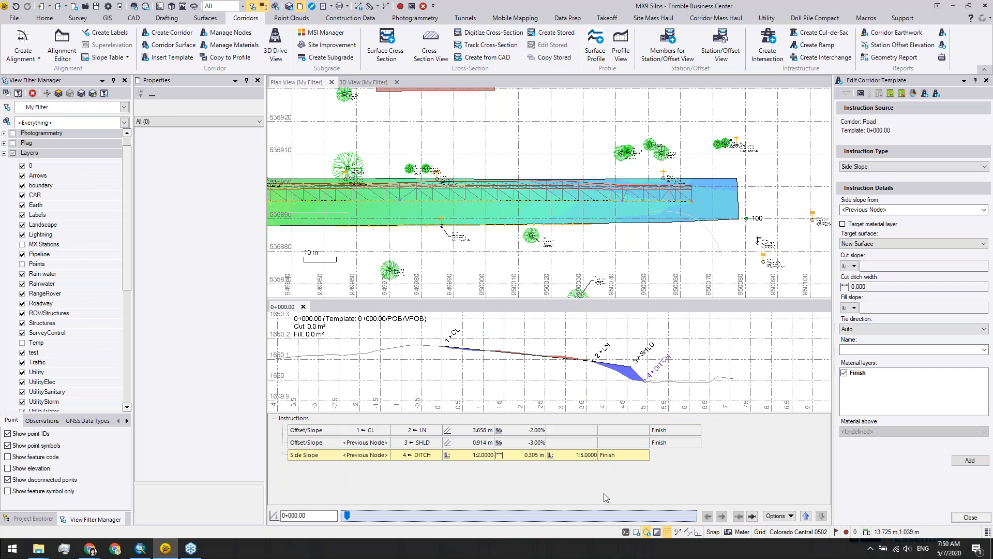
left_click(914, 98)
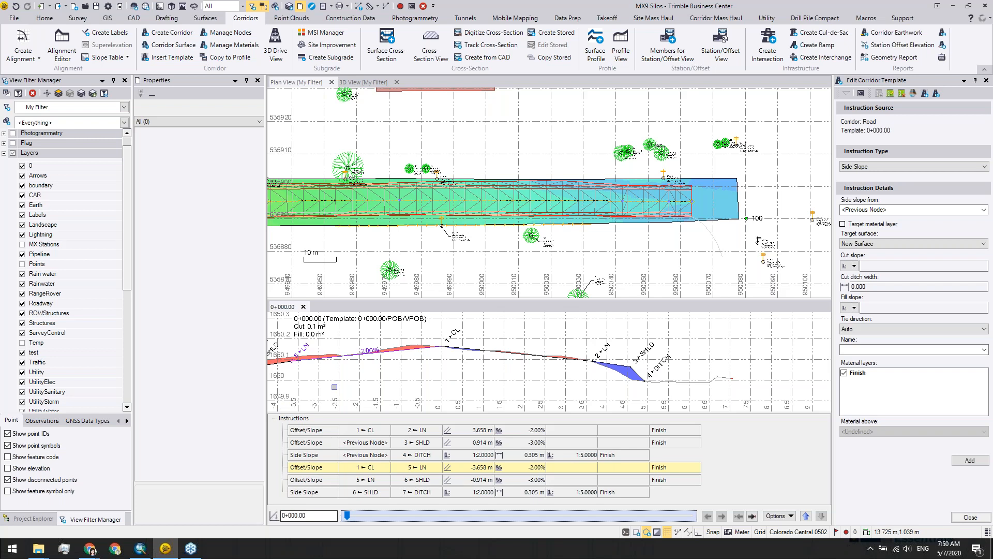
Step: Examine the mirrored side of the cross-section up to station 0+099.00 and close the template editor with its cross-section view
middle_click_drag(330, 367, 478, 376)
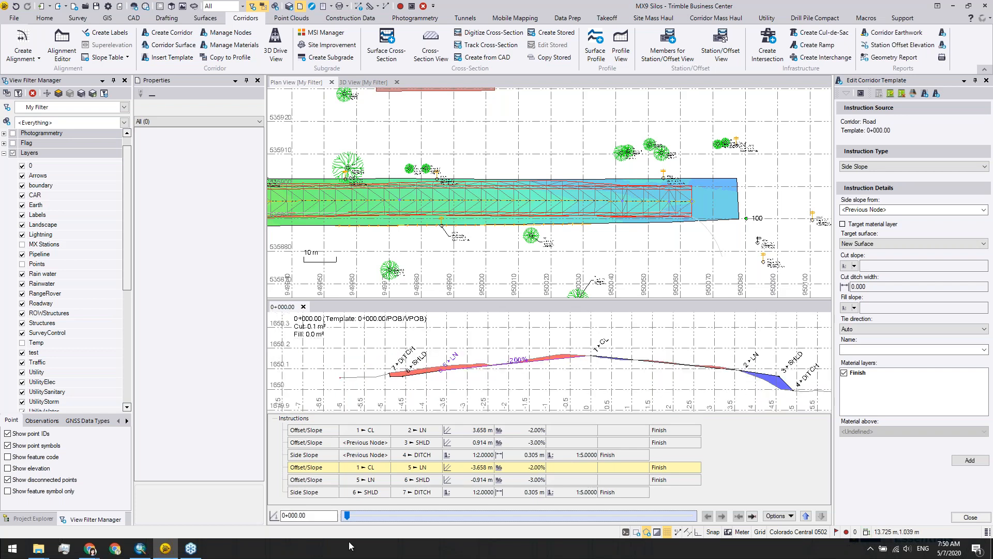
scroll(567, 382, "up", 2)
middle_click_drag(567, 381, 625, 377)
scroll(354, 383, "up", 2)
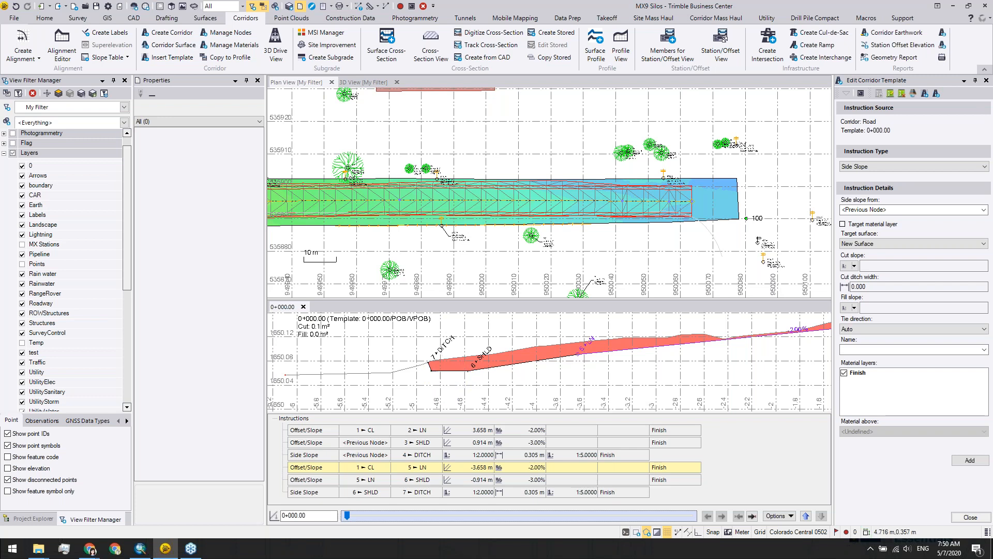
left_click_drag(348, 516, 519, 515)
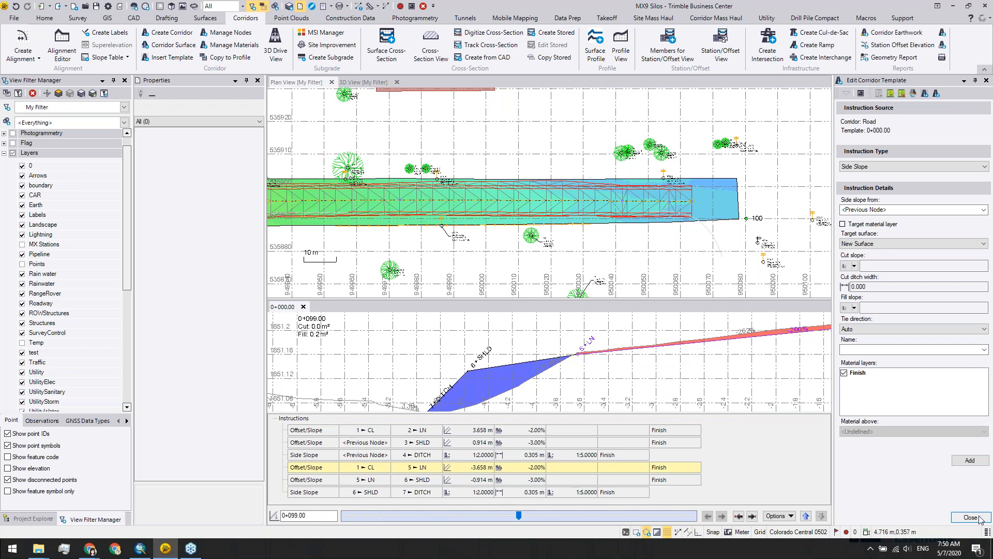
left_click(303, 307)
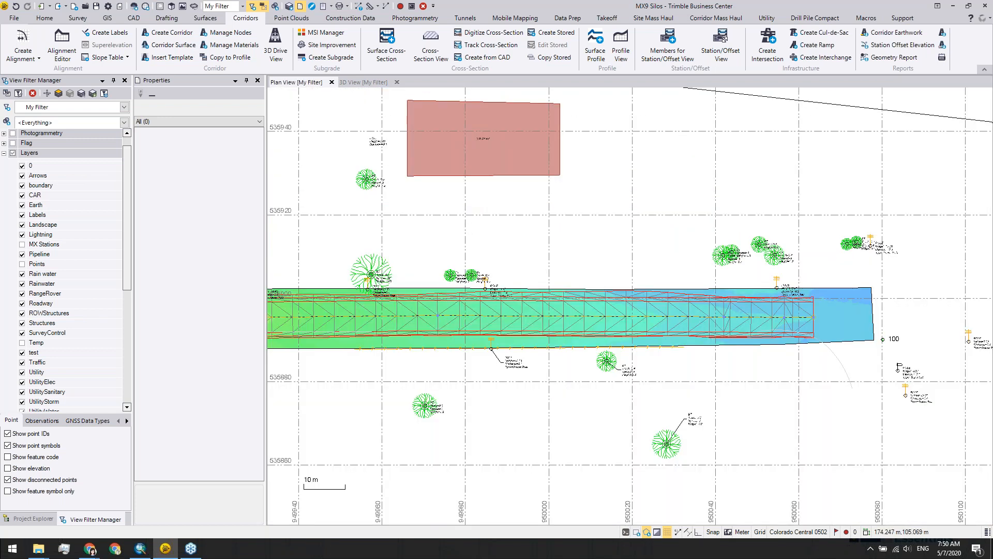
Step: Select the CL horizontal alignment in the plan view and make all point cloud regions visible
scroll(524, 321, "down", 3)
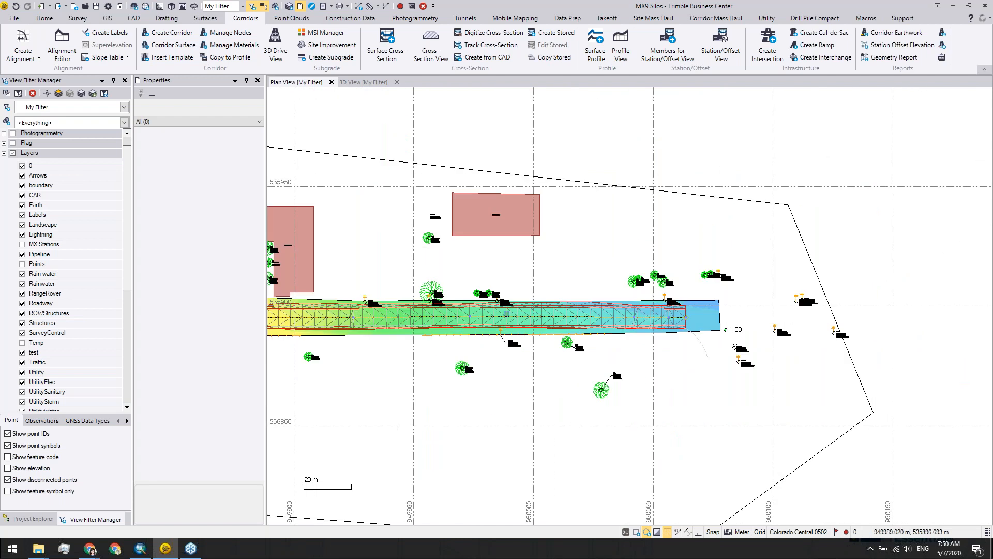
left_click(505, 315)
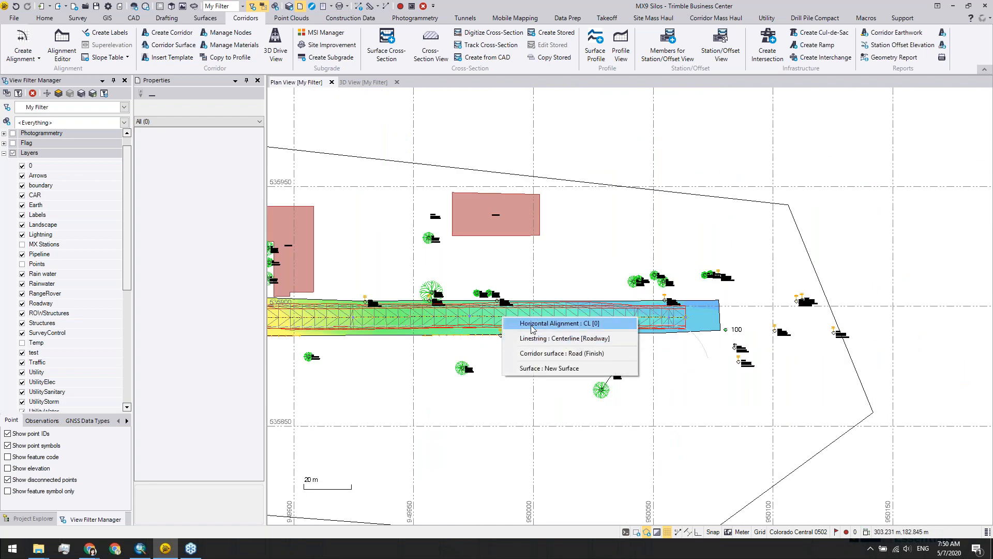
left_click(532, 325)
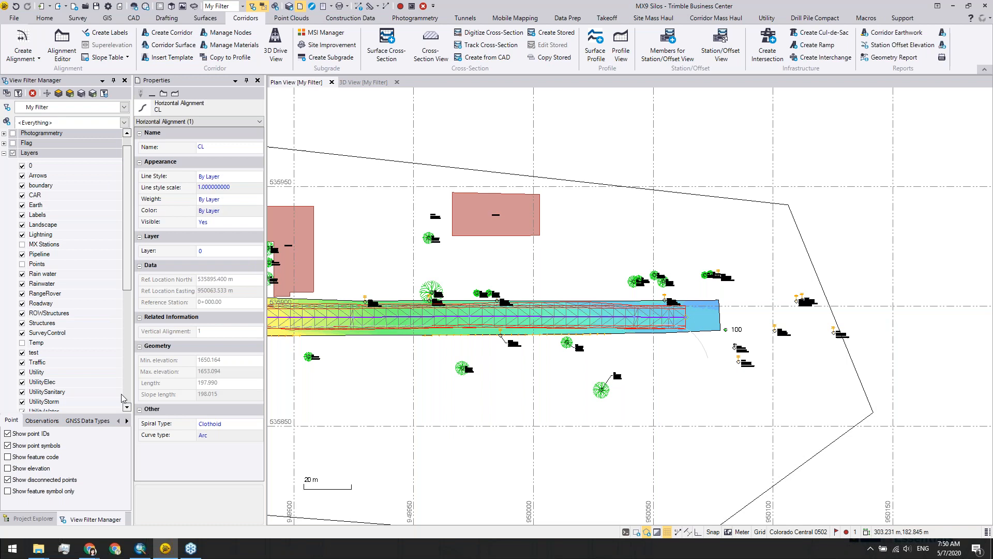
scroll(31, 337, "down", 5)
left_click(22, 336)
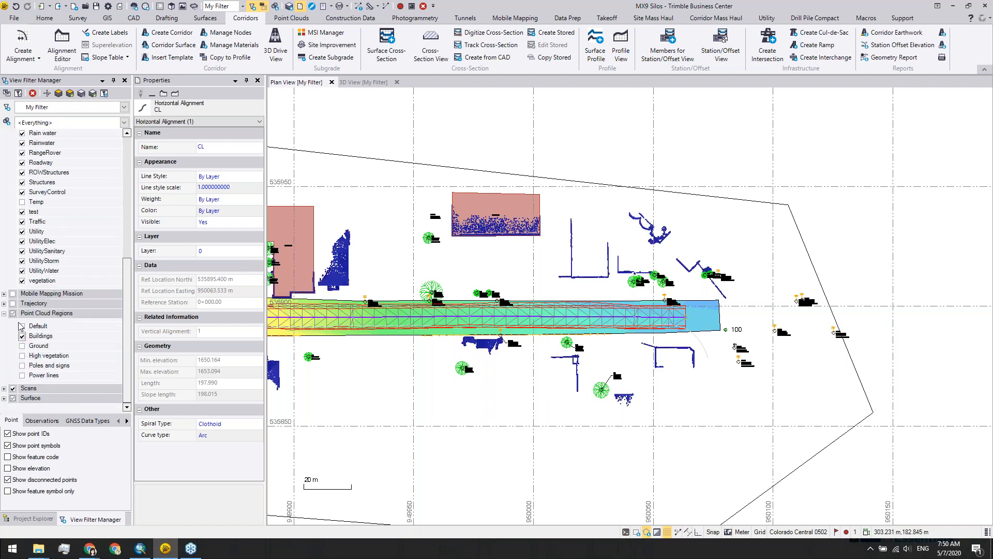
left_click(13, 313)
left_click(13, 313)
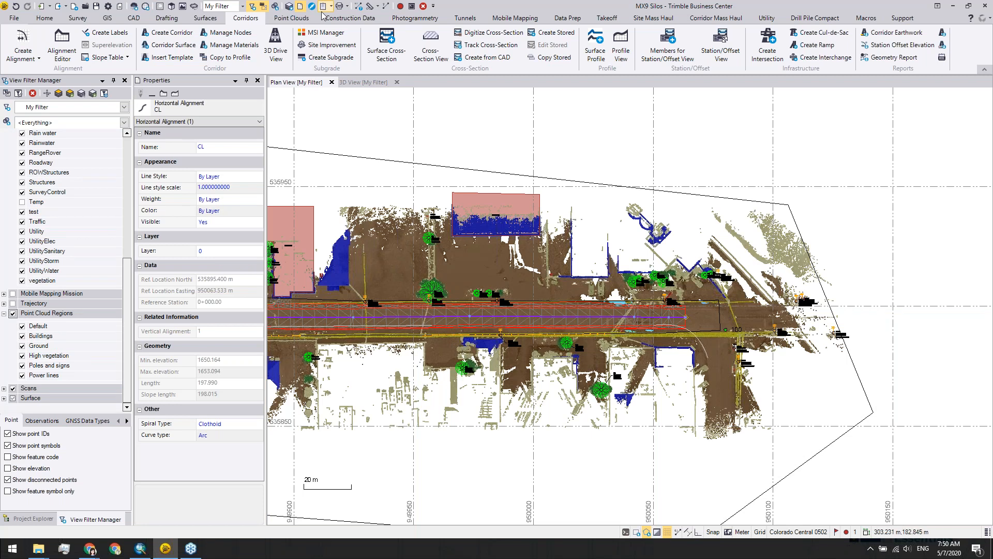
Step: Set the point cloud rendering to True Color
left_click(292, 17)
left_click(569, 52)
left_click(585, 116)
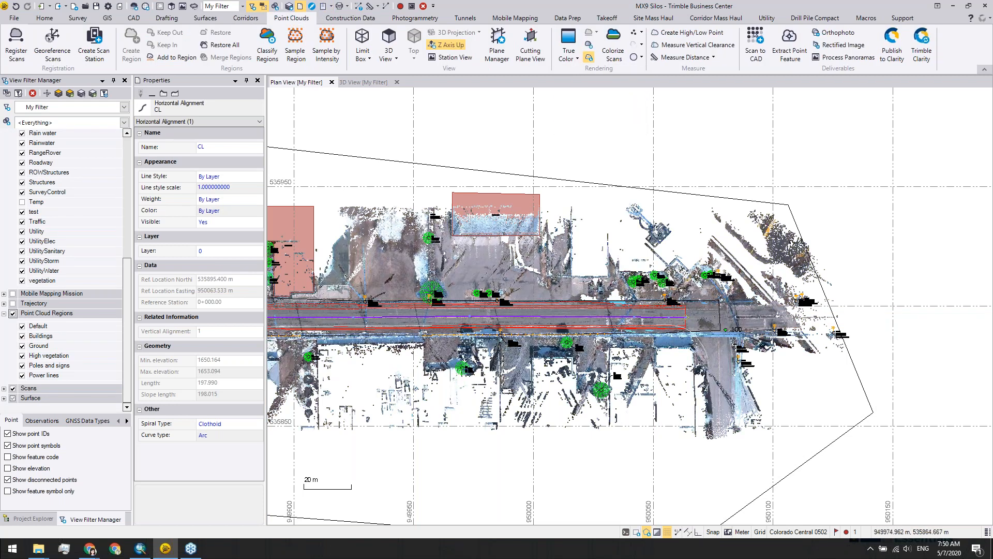
Step: Drive along the CL alignment in a 3D drive view at 9.300 km/h and stop while facing the roadside buildings
left_click(246, 18)
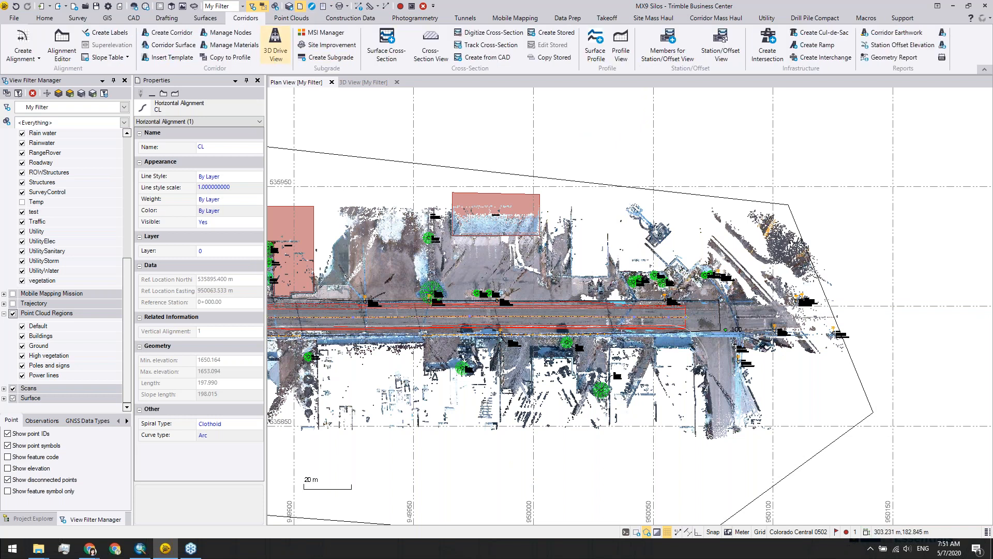
key("Escape")
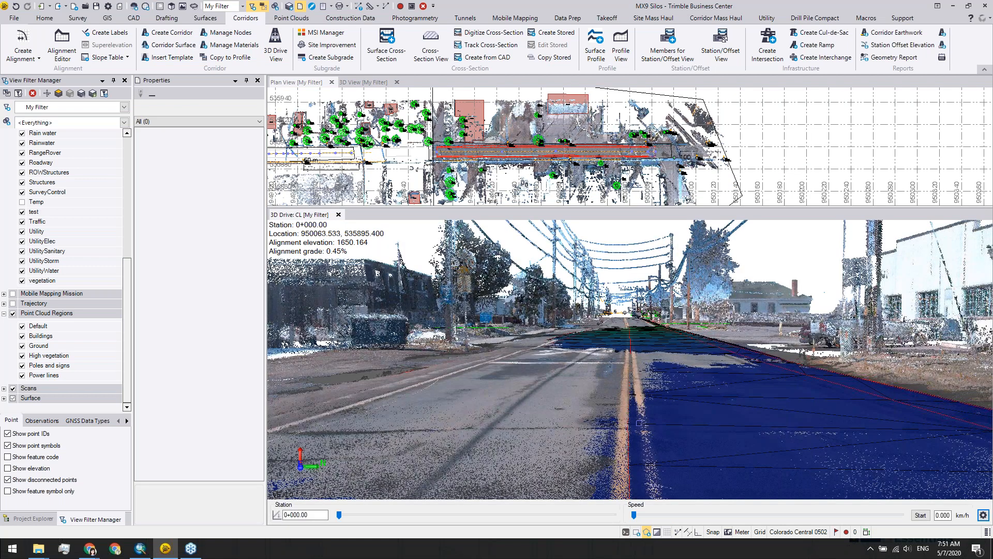
left_click_drag(634, 515, 643, 515)
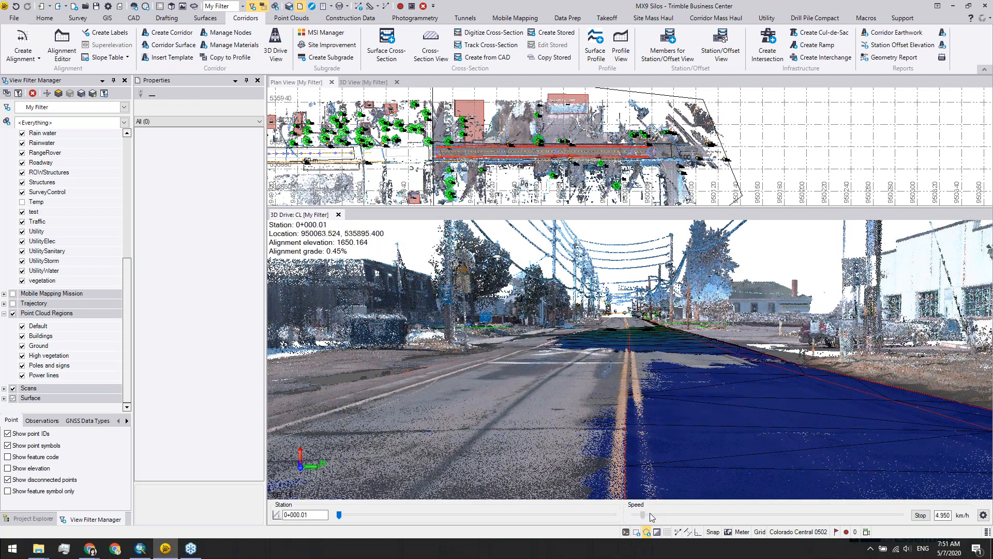
left_click(650, 513)
left_click_drag(662, 514, 648, 515)
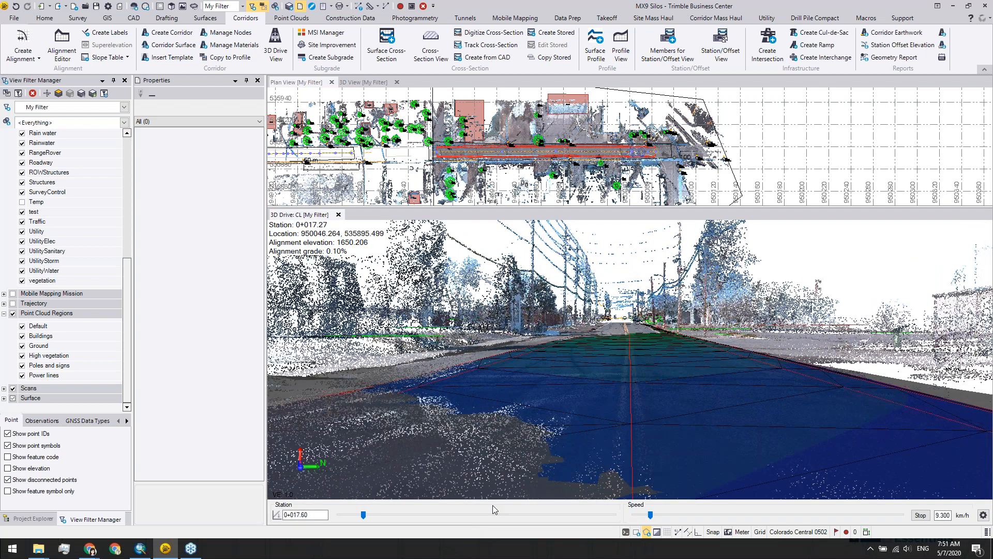
left_click_drag(636, 468, 610, 387)
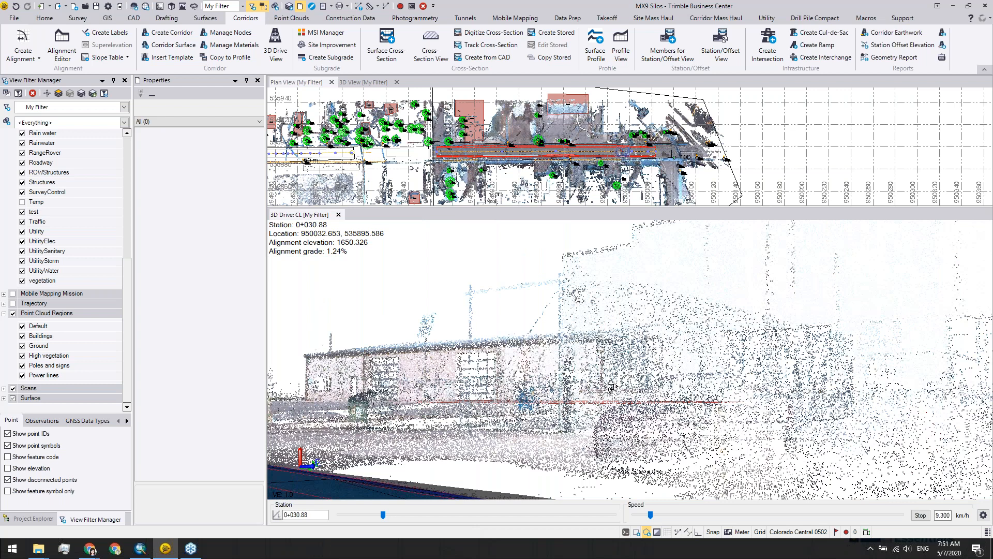
left_click(921, 516)
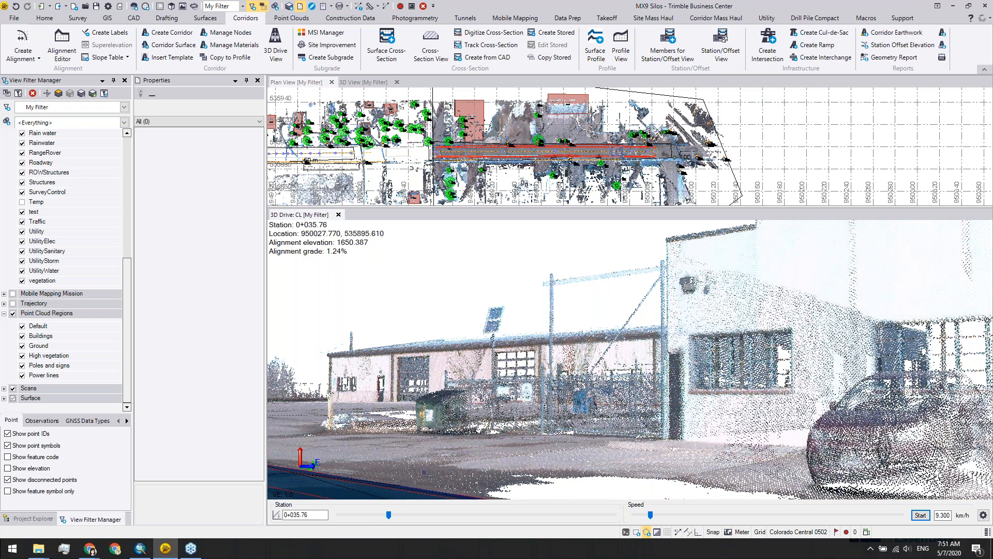
Step: Create point 101 on the dumpster in the 3D drive view with no feature code, accepting the picked elevation
left_click(646, 532)
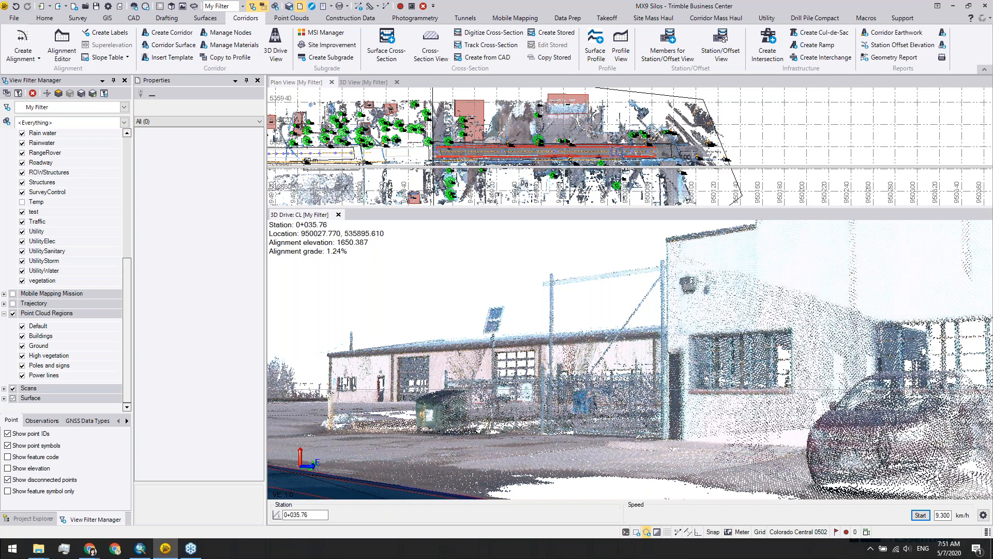
key("Return")
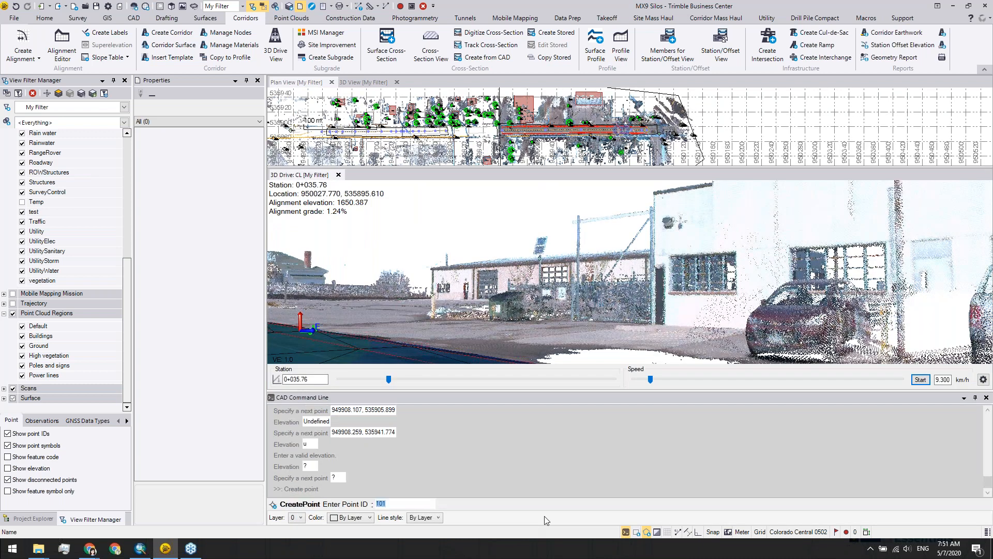
key("Return")
key("BackSpace")
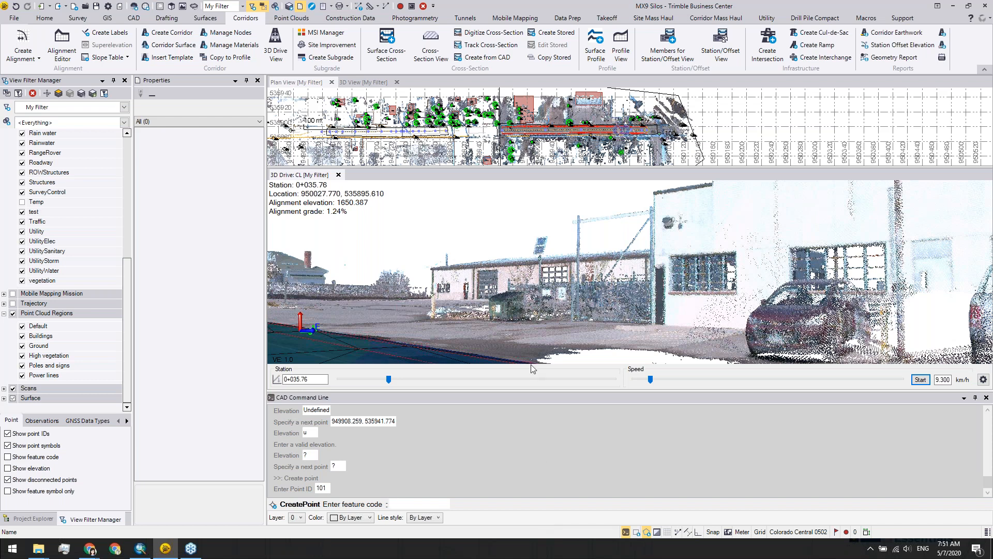
key("Return")
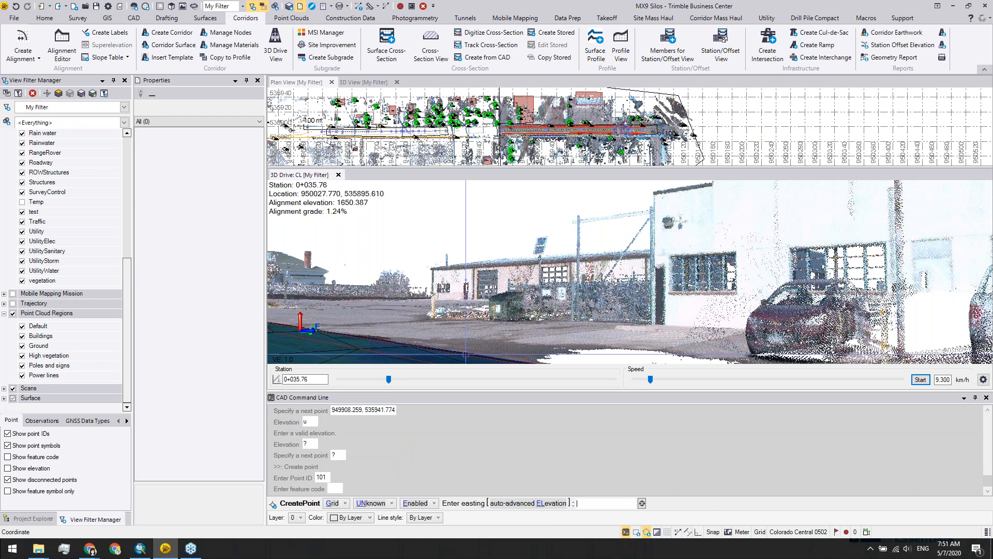
left_click(493, 305)
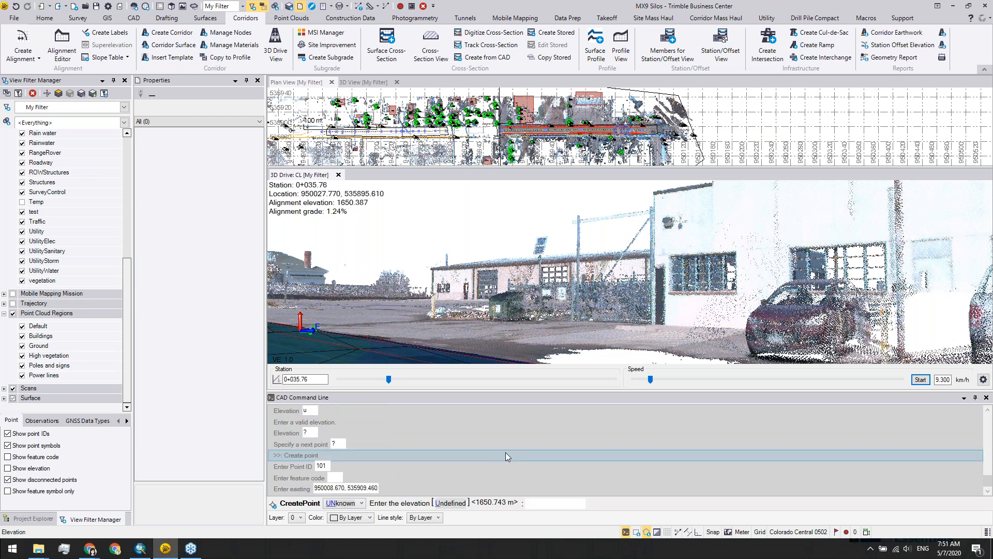
key("Return")
Step: Select point 101 in the 3D drive view to inspect its properties and close the CAD command line
scroll(483, 355, "up", 3)
middle_click_drag(483, 354, 452, 209)
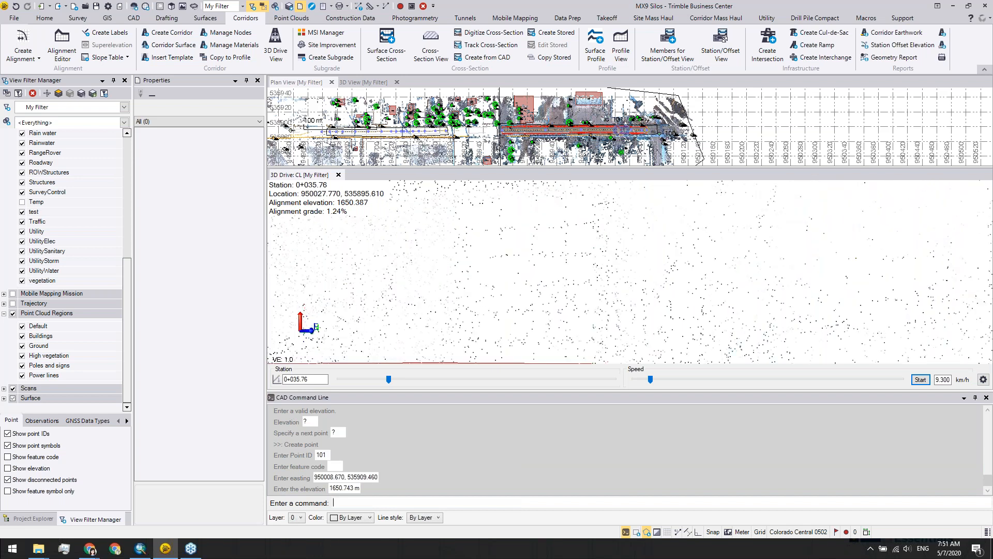
middle_click_drag(536, 307, 652, 292)
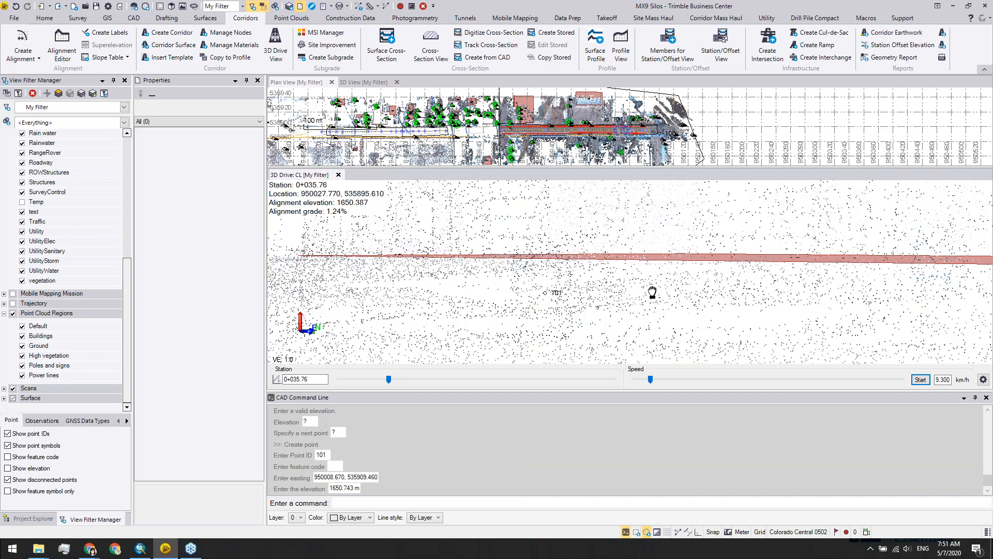
left_click(546, 293)
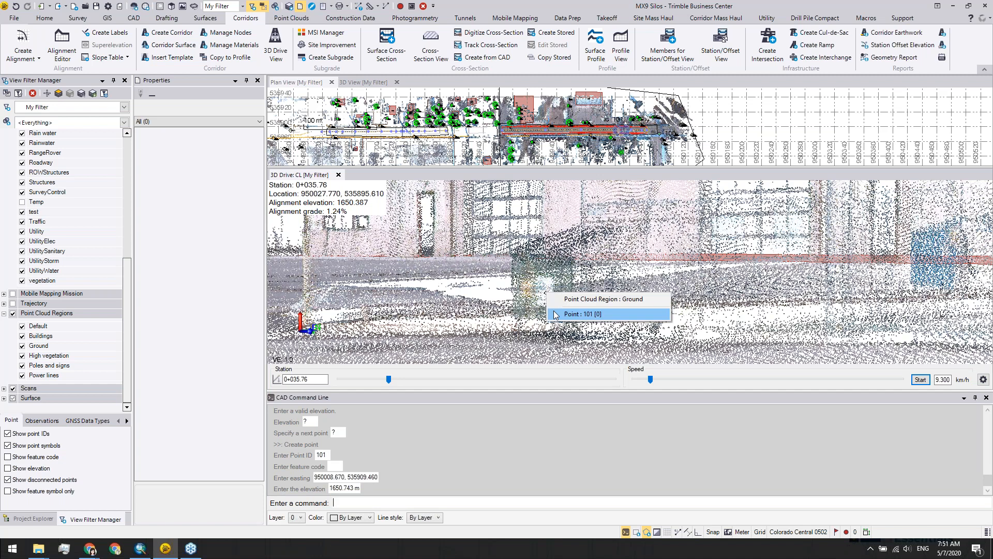
left_click(555, 314)
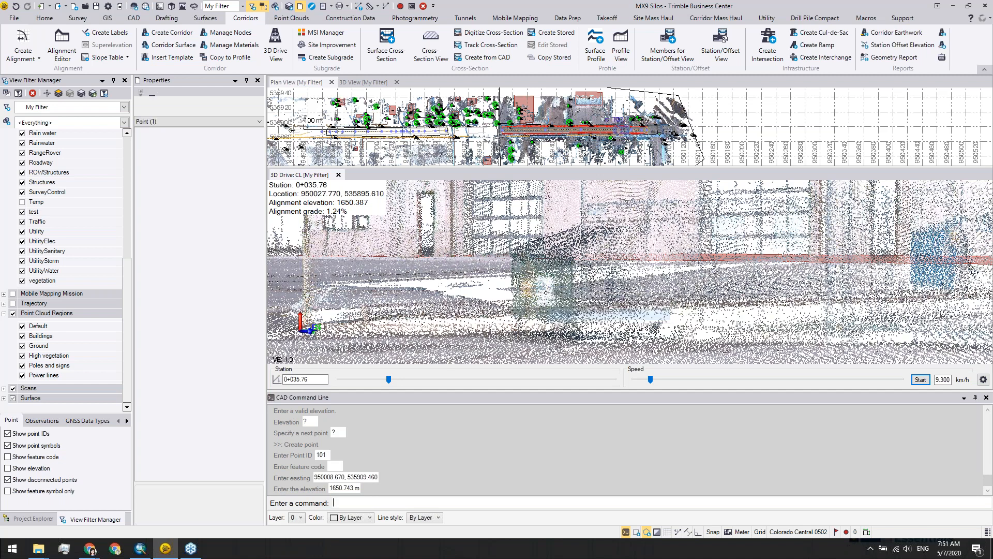
left_click(987, 397)
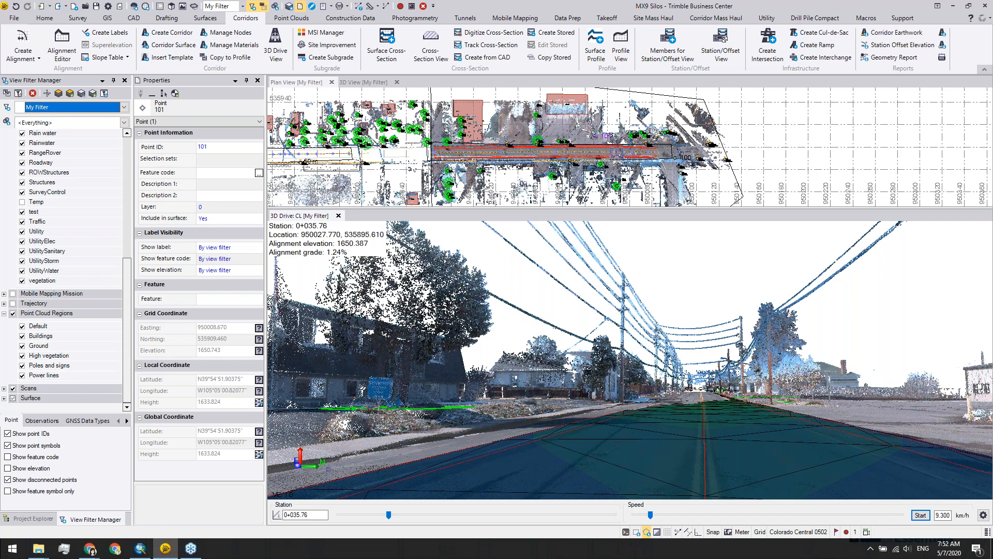
Step: Start an export and choose MX9 Export to TopoDOT from the mobile mapping formats
left_click(58, 7)
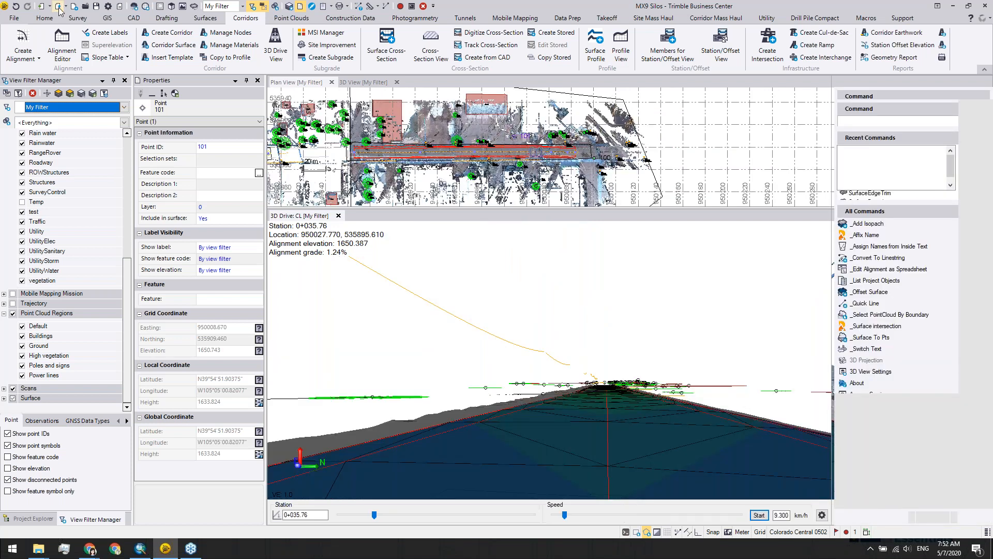
left_click(909, 123)
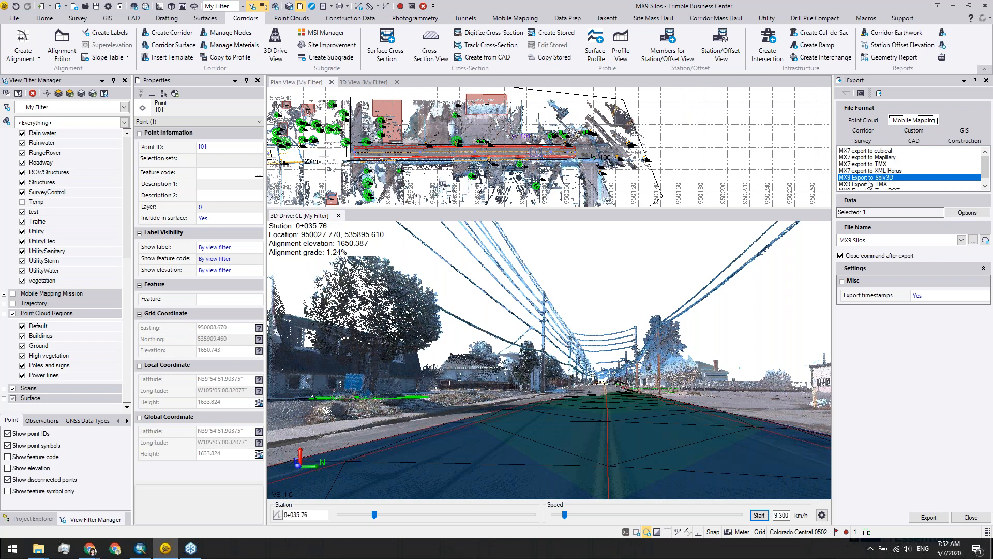
scroll(891, 186, "down", 1)
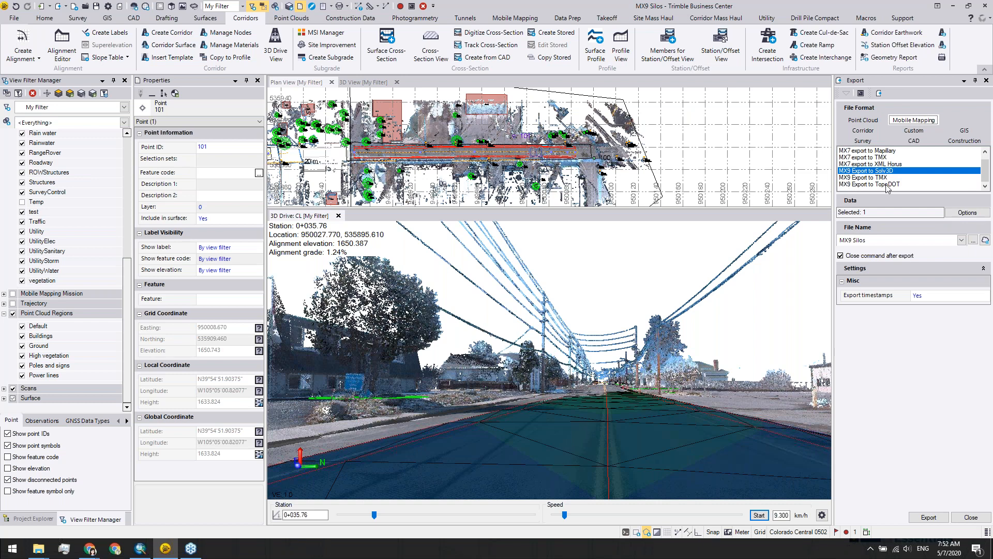
left_click(888, 184)
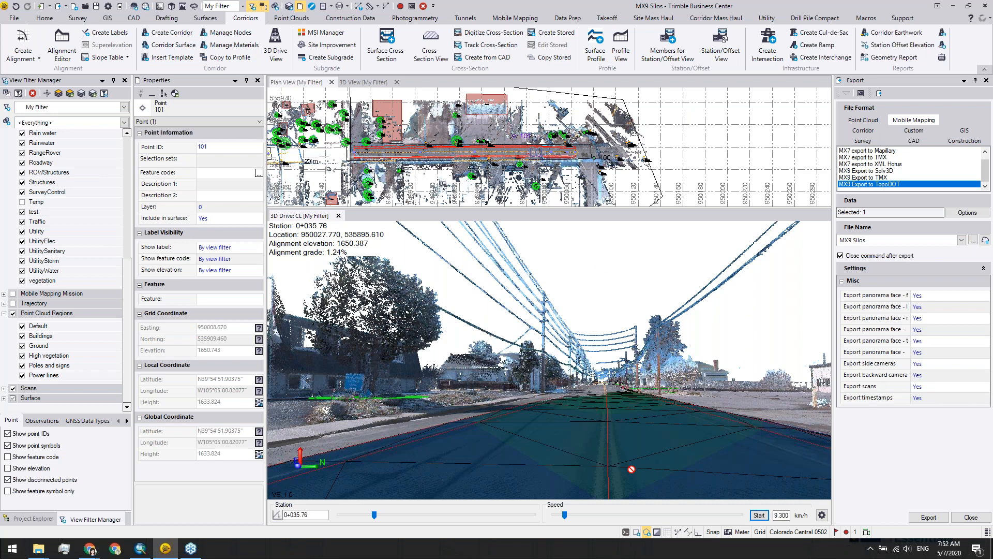
Step: Change the export format to LAS exporter among the point cloud formats
left_click(863, 120)
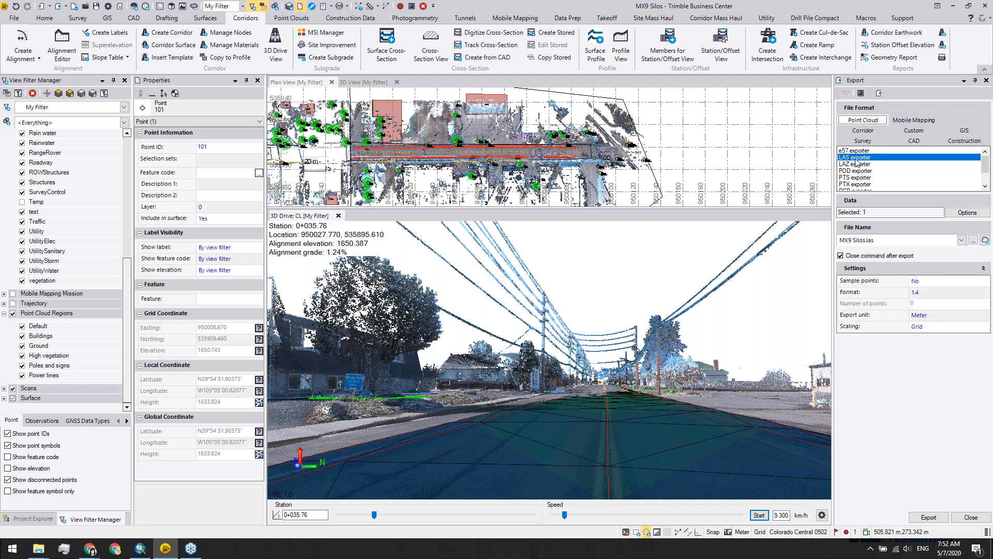
left_click_drag(987, 168, 986, 158)
scroll(489, 155, "up", 1)
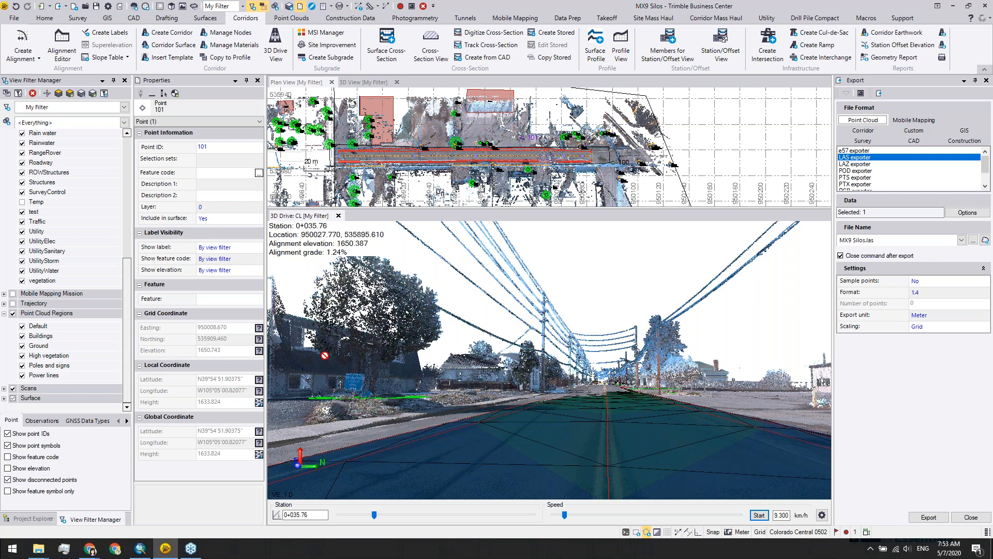
Step: Select the Buildings region among the project's point cloud regions
left_click(26, 518)
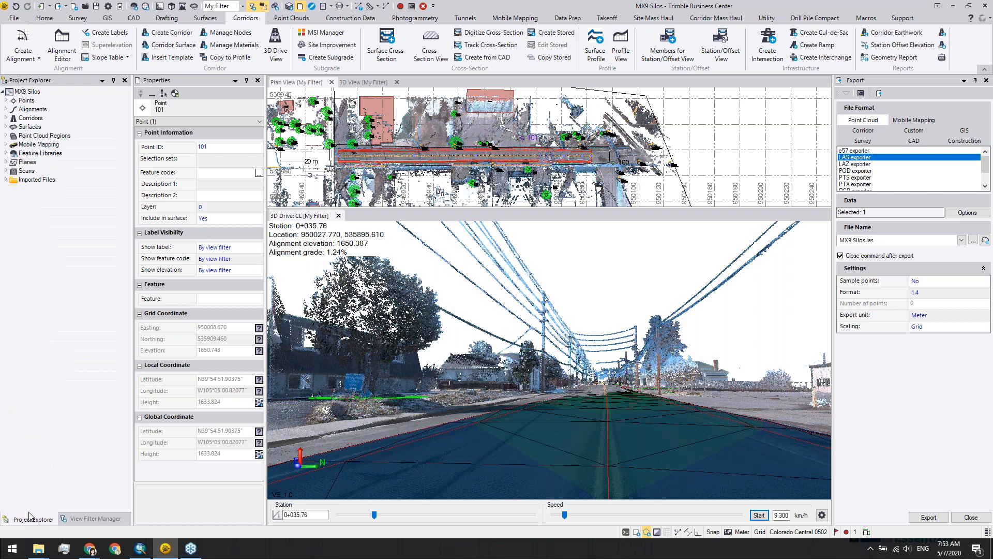
left_click(6, 135)
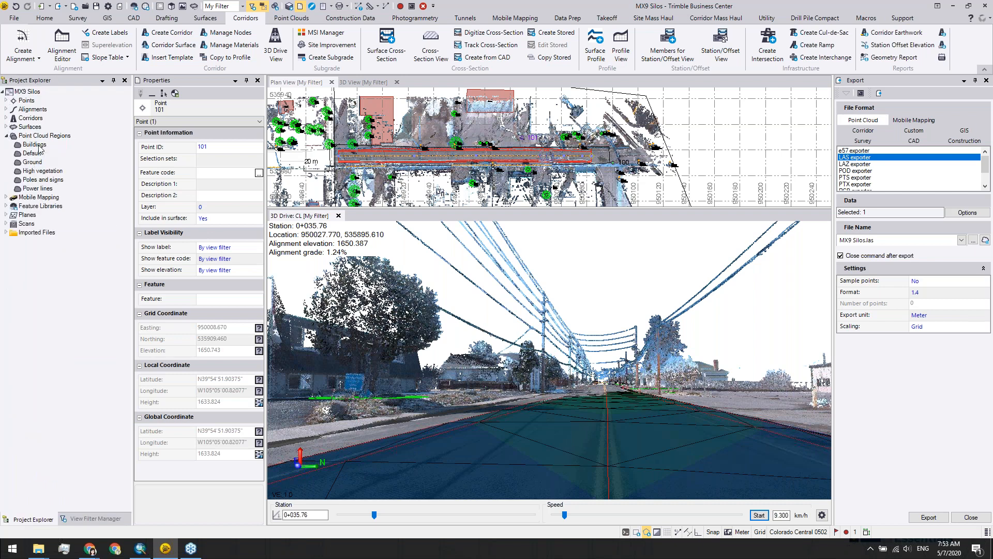
left_click(39, 146)
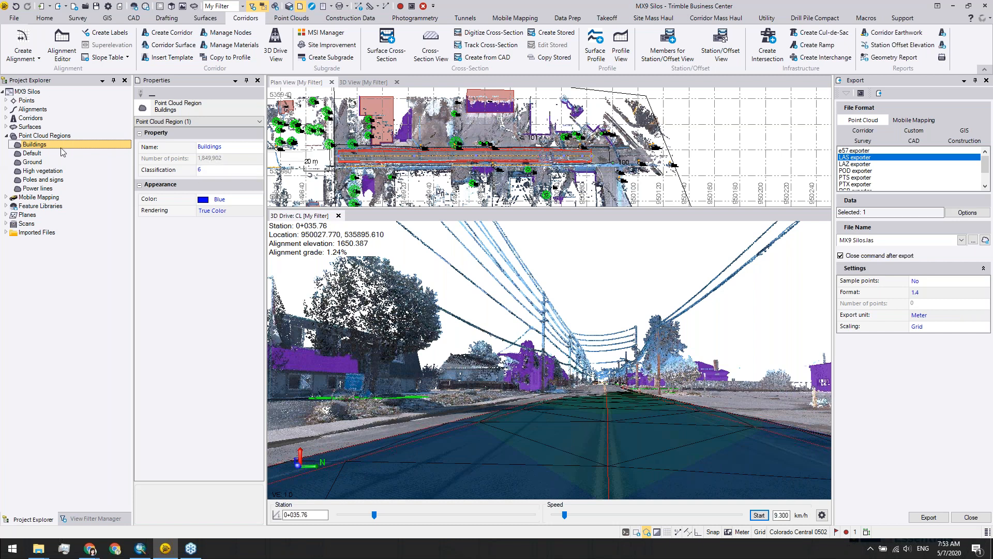
Step: Check the LAS classification codes of the Ground and Buildings point cloud regions
left_click(40, 163)
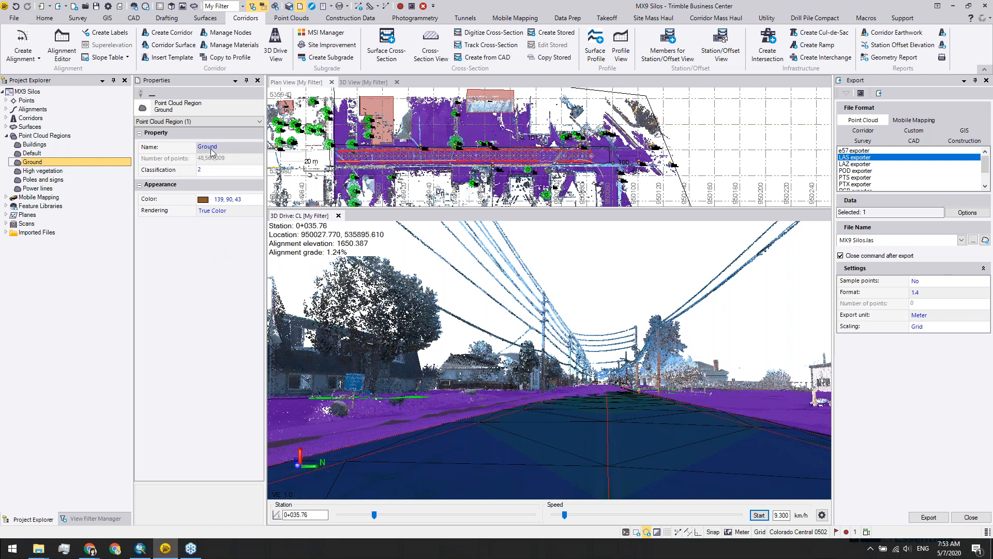
left_click(34, 145)
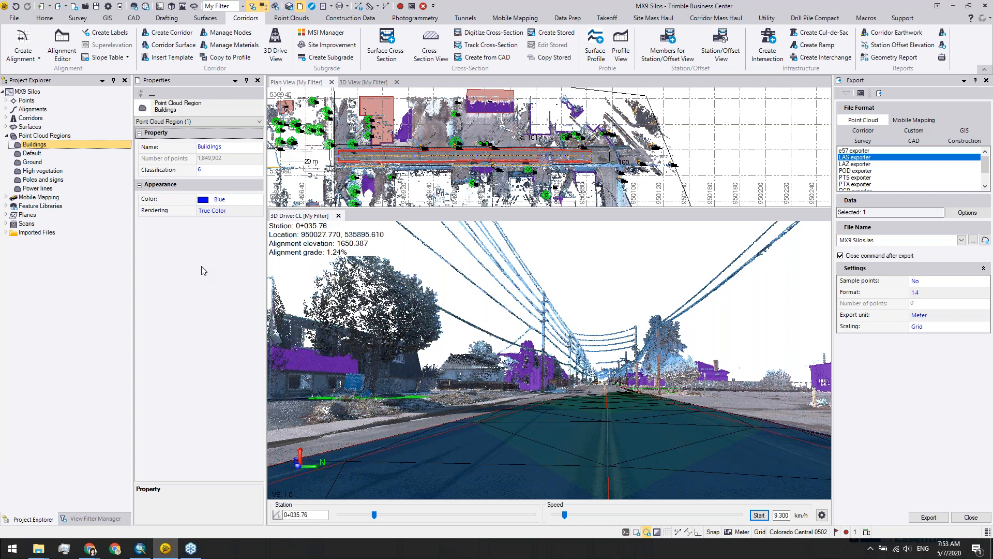
left_click(204, 172)
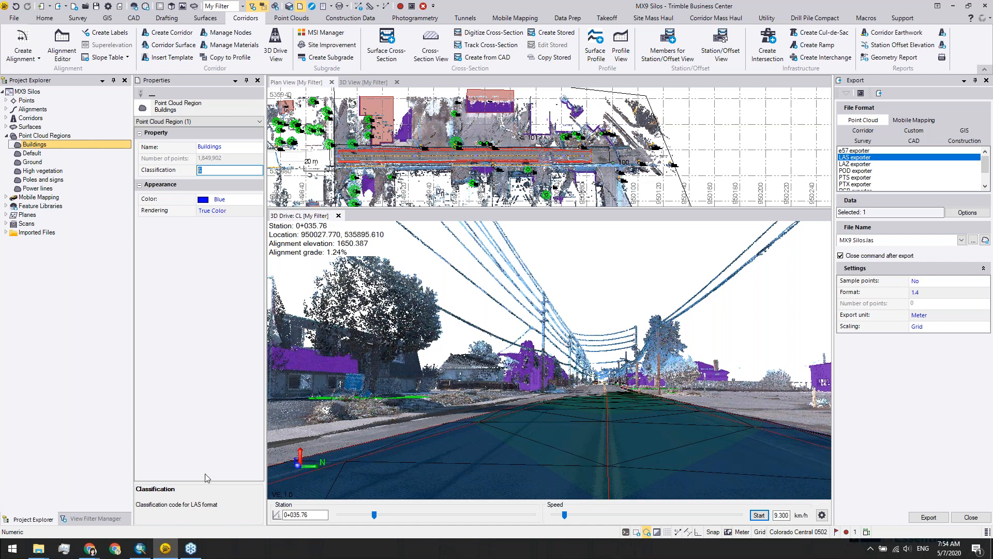
key("Return")
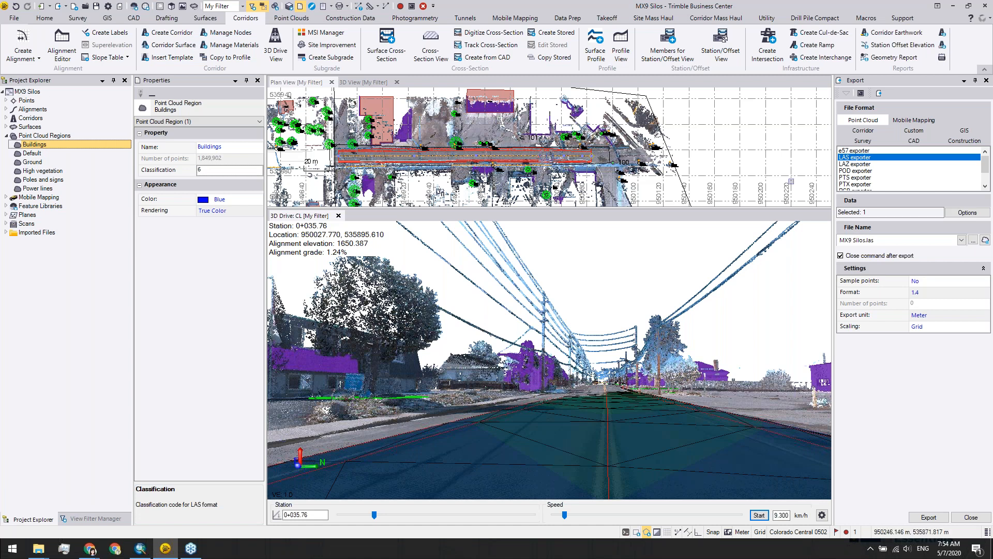
Step: Change the export format to DWG exporter among the CAD formats
left_click(914, 141)
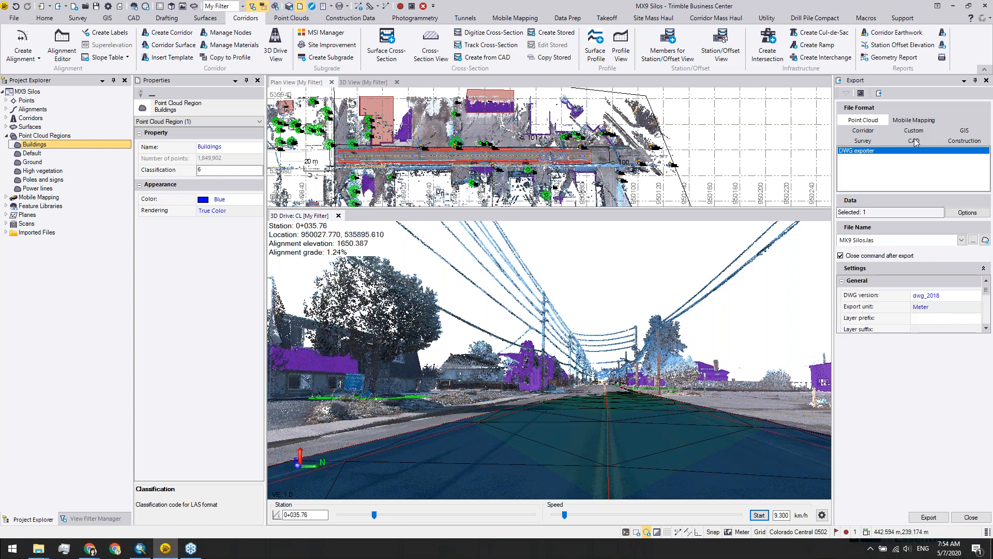
scroll(320, 124, "down", 1)
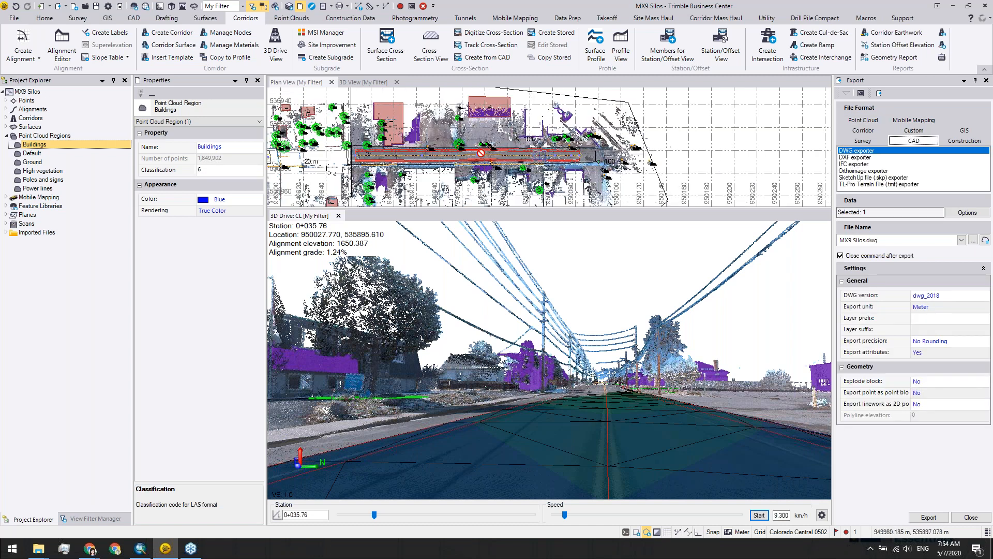
scroll(471, 125, "down", 1)
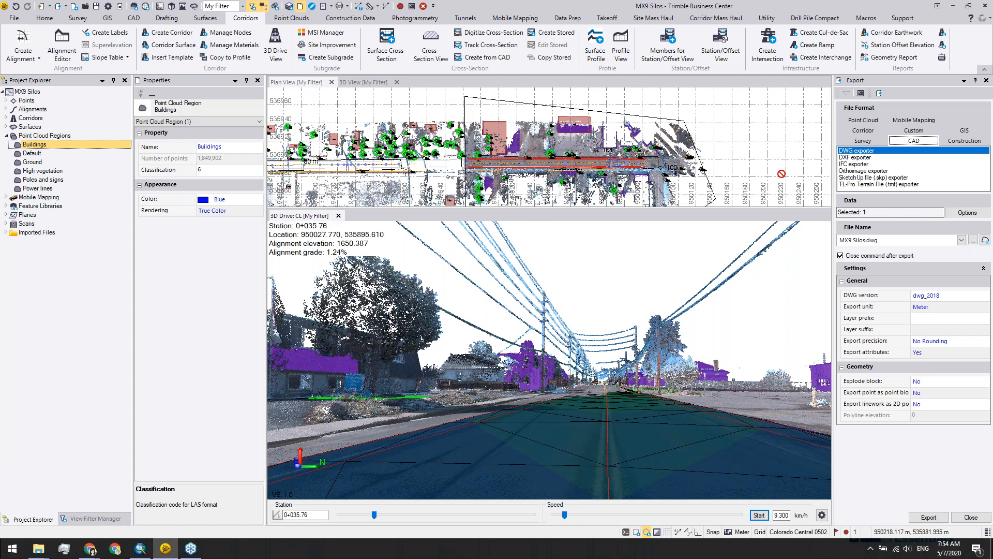
middle_click_drag(747, 186, 719, 178)
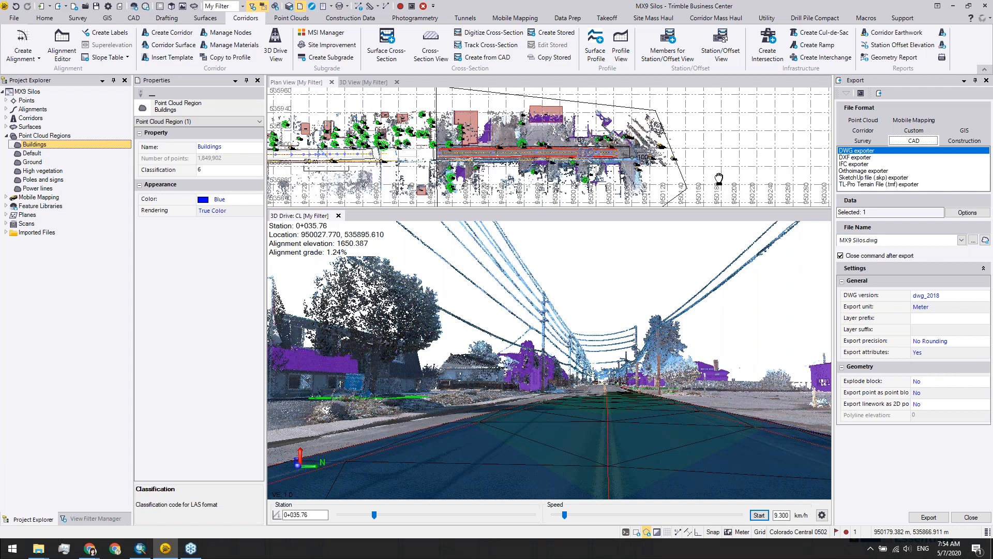
middle_click_drag(719, 179, 718, 177)
left_click(857, 153)
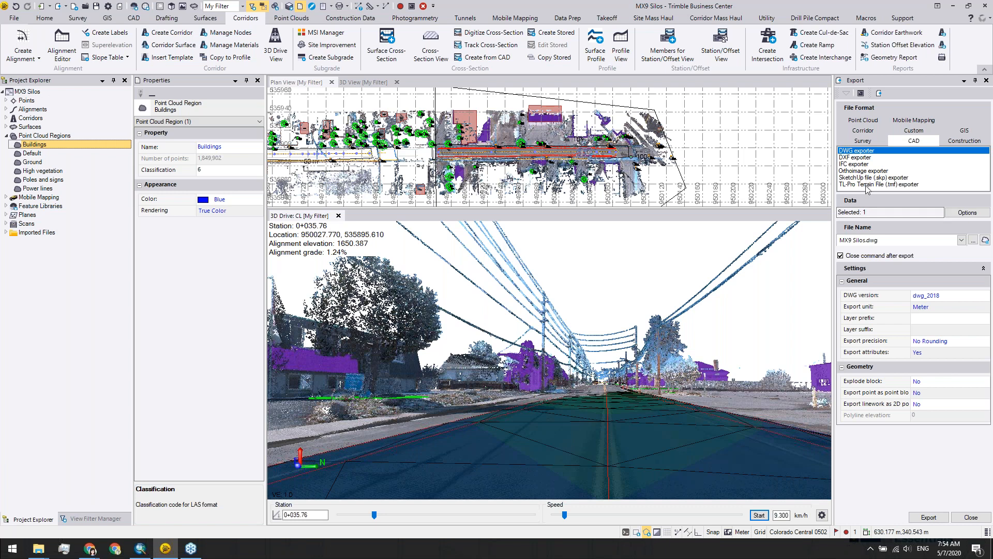
Step: Browse the construction export formats, including SiteVision, and choose the LandXML exporter
left_click(964, 141)
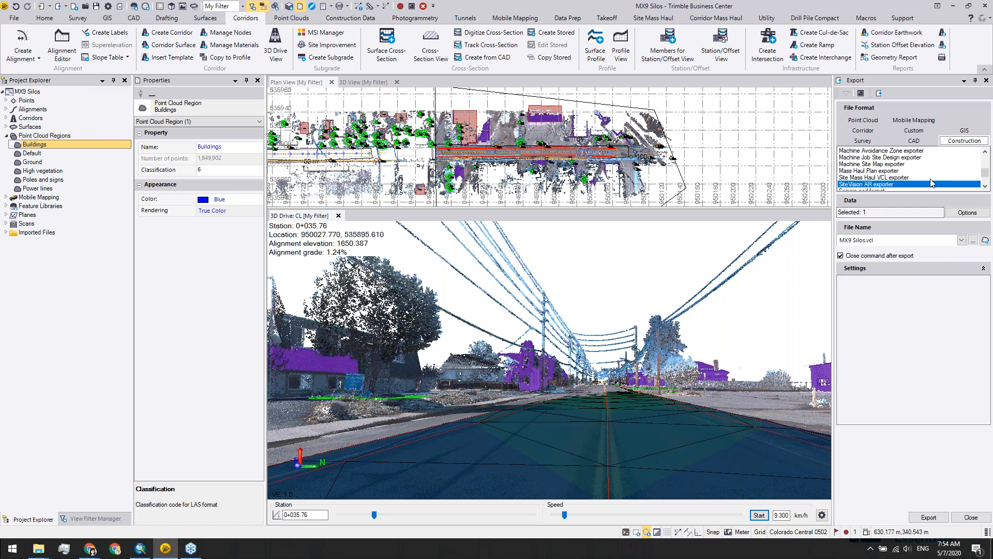
scroll(874, 165, "down", 3)
scroll(874, 175, "up", 2)
left_click(864, 150)
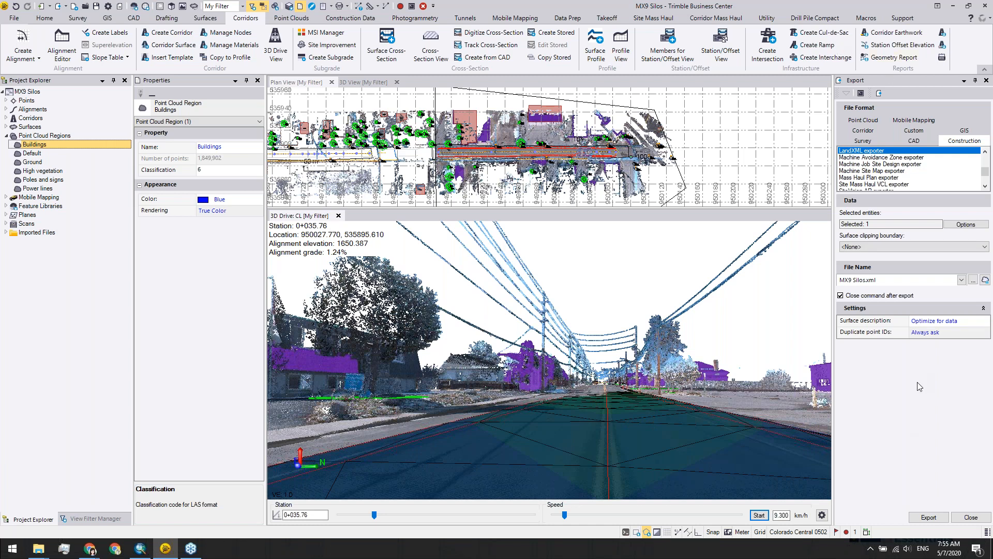
Step: Choose the Kml/Kmz exporter among the GIS formats, and close the export command without exporting
left_click(964, 130)
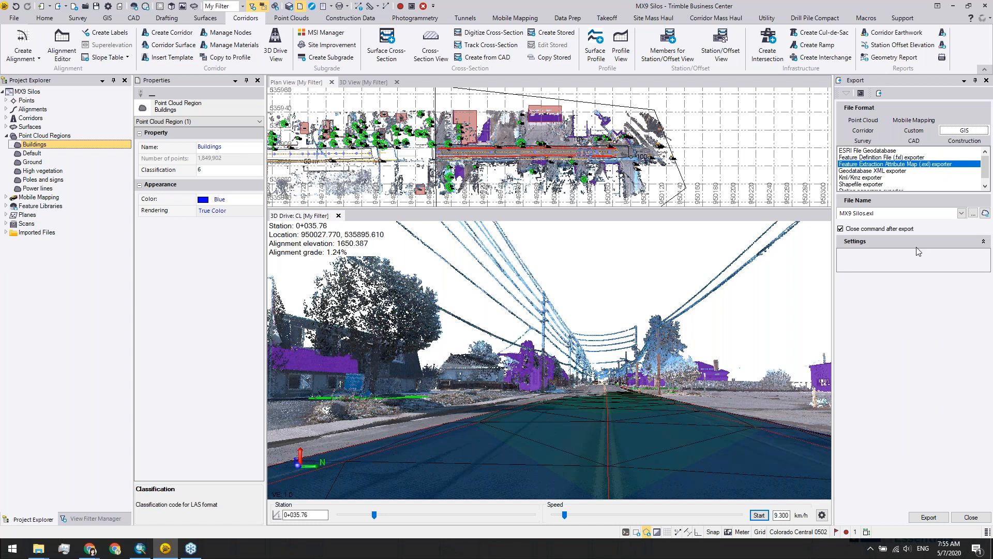
left_click(864, 177)
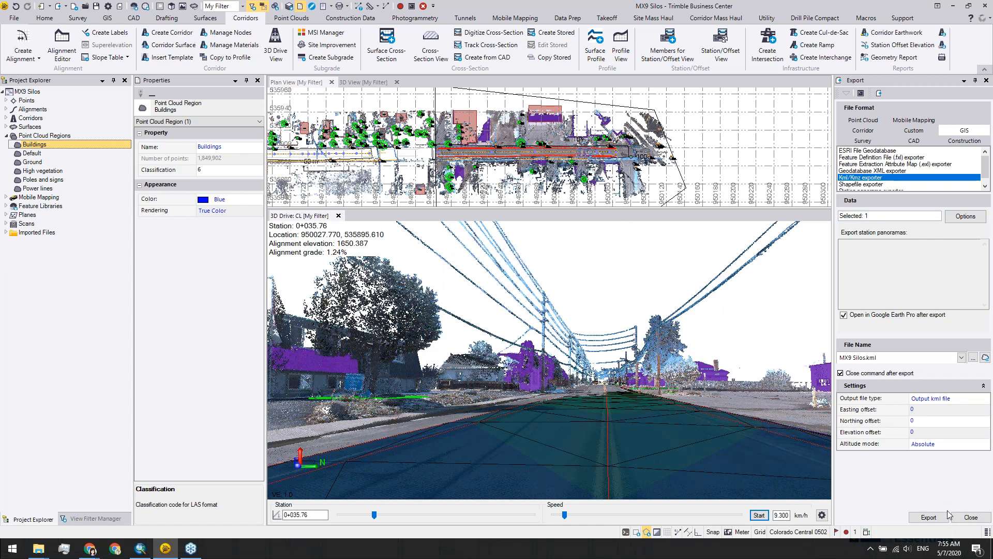
left_click(971, 518)
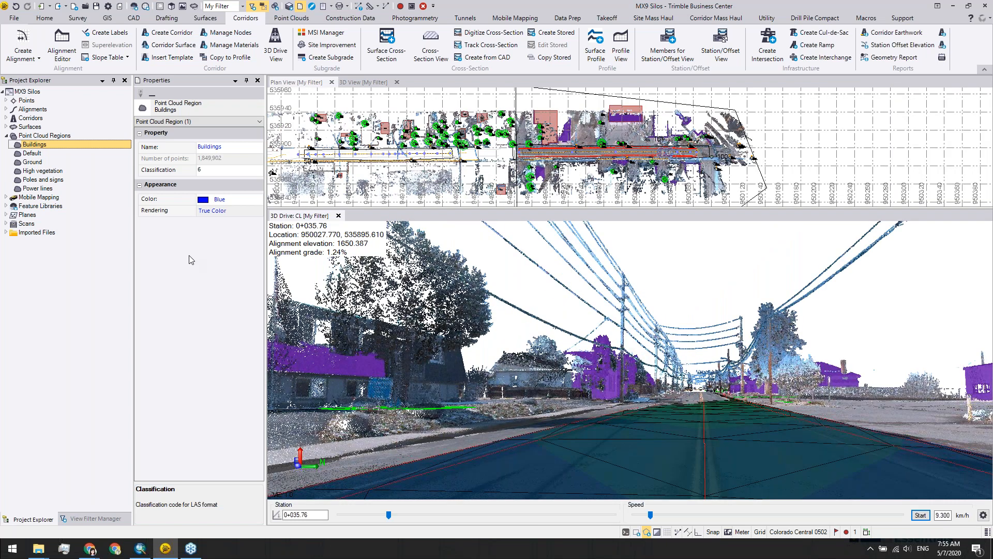
Step: Create a GIS connection using the File geodatabase provider and connect it to the GlobalFeaturesNew.gdb folder
left_click(112, 19)
left_click(199, 44)
left_click(901, 141)
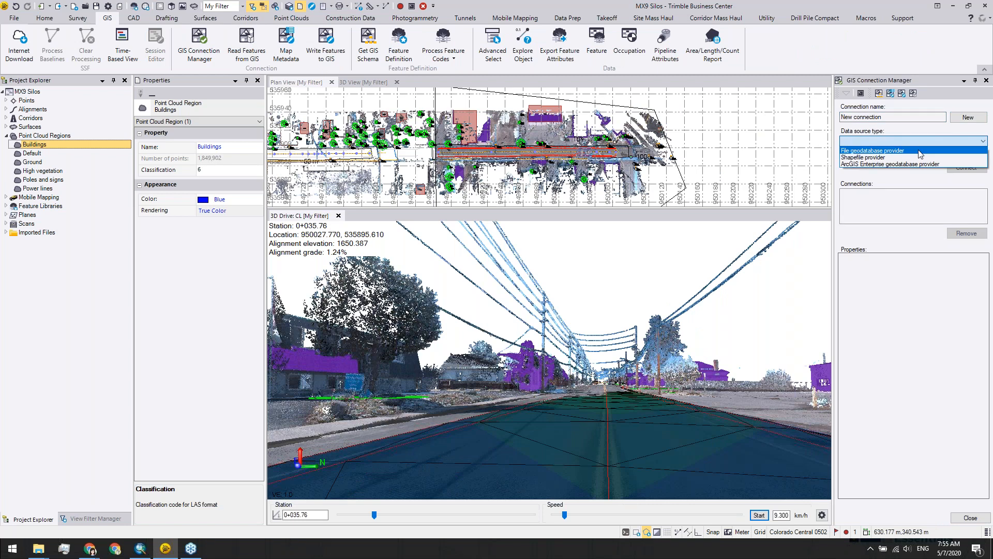
left_click(920, 151)
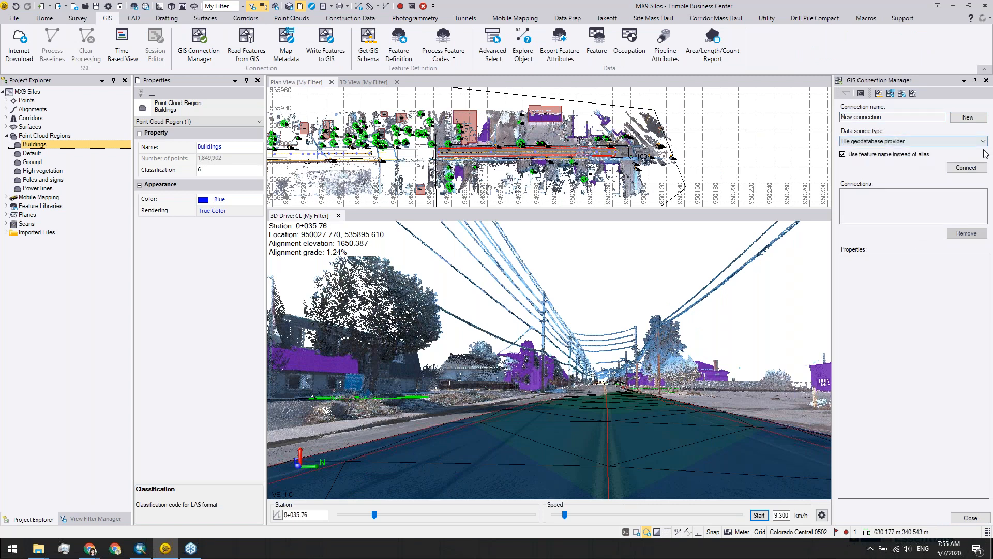
left_click(967, 167)
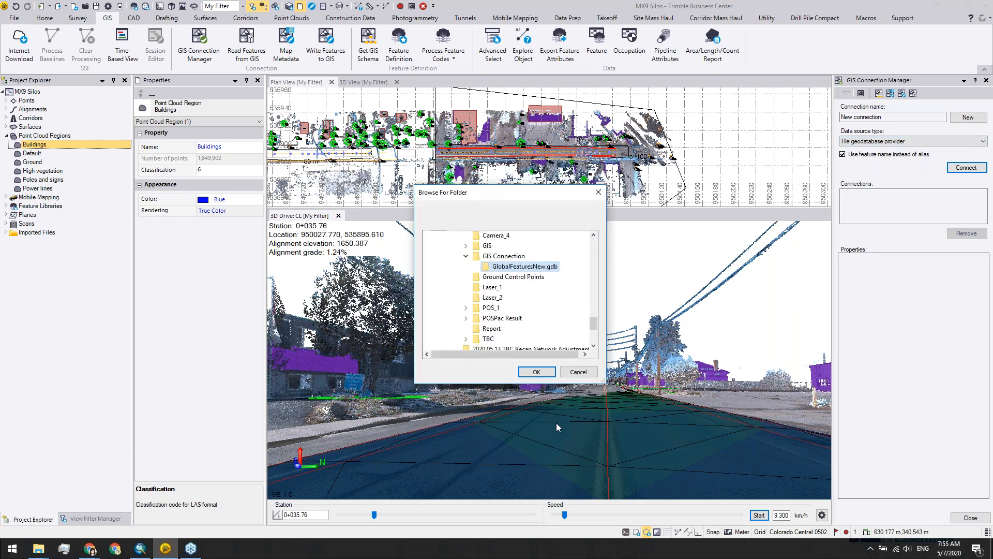
key("Return")
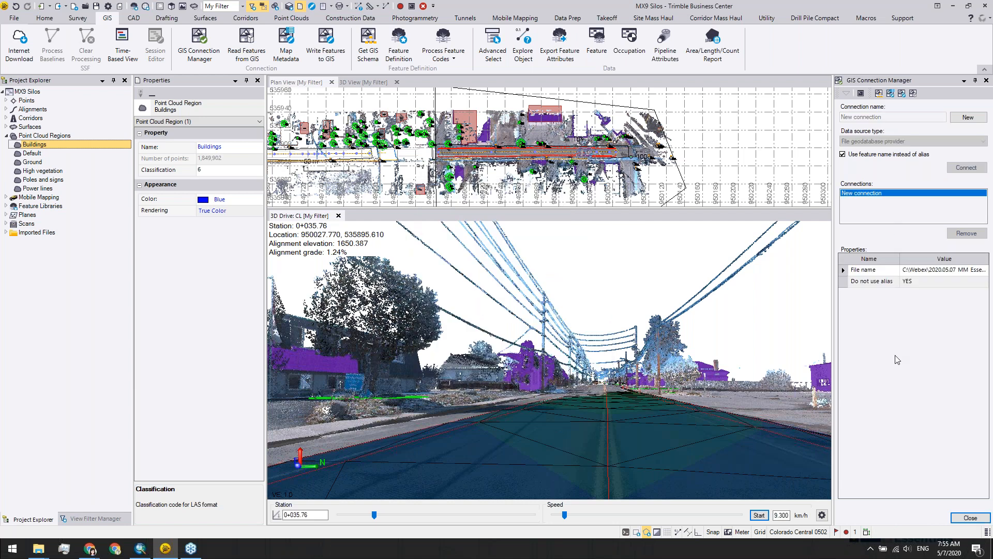
Step: Write all objects inside the plan view's boundary polygon to the new GIS connection and decline the report
left_click(903, 94)
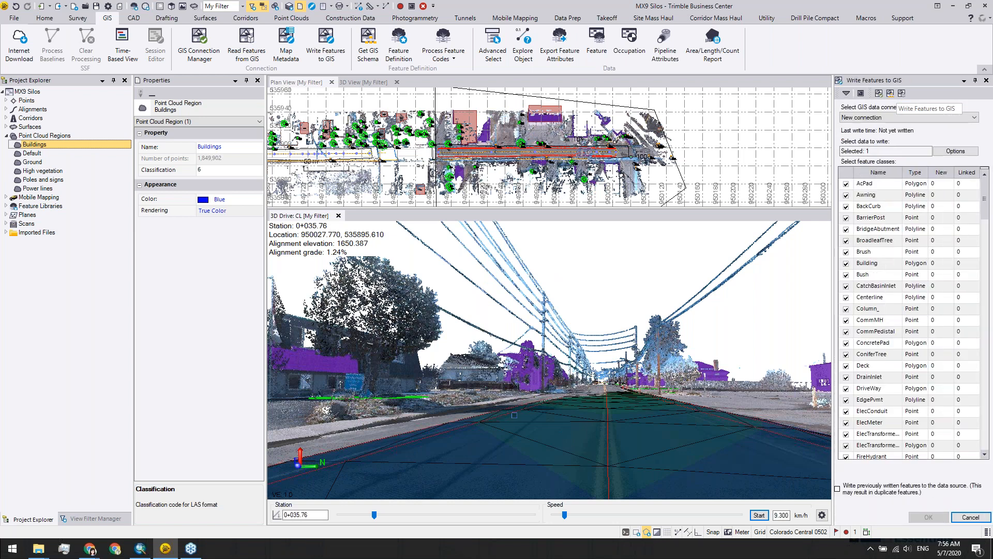
scroll(439, 115, "down", 2)
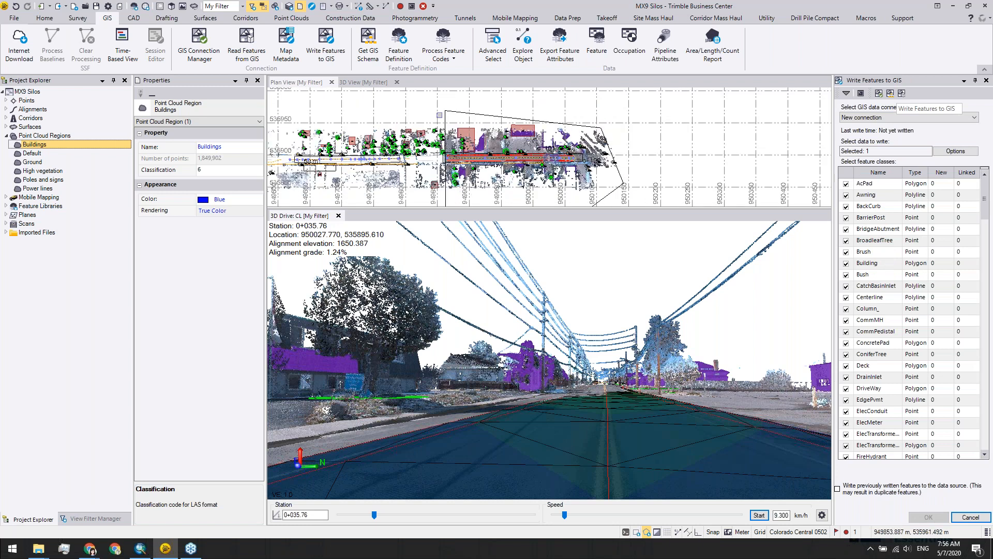
middle_click_drag(440, 115, 452, 100)
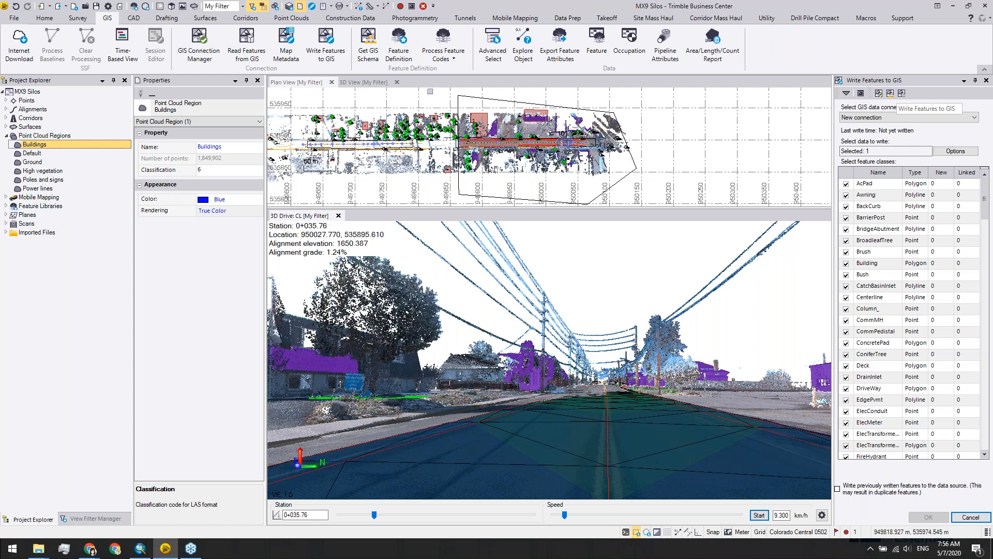
left_click_drag(453, 88, 659, 205)
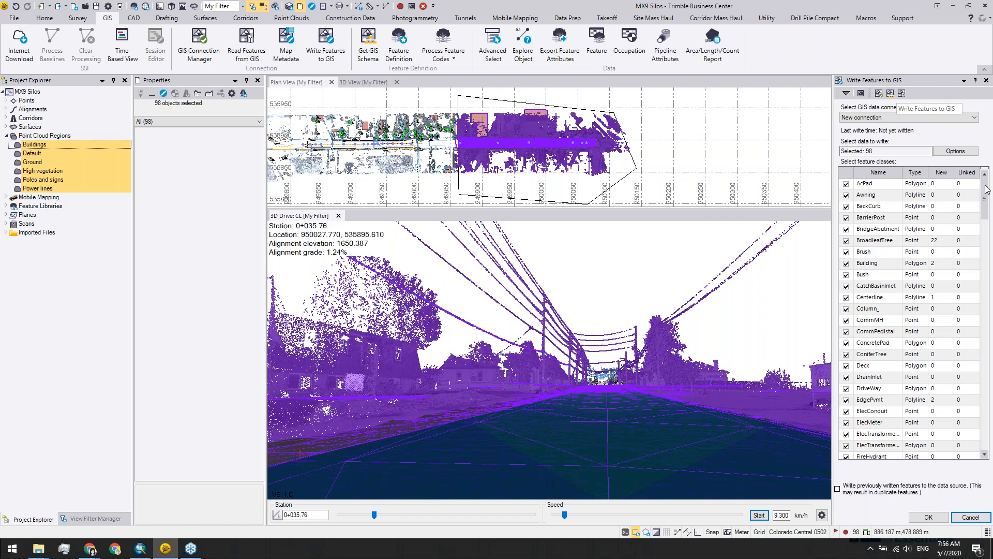
scroll(985, 196, "down", 2)
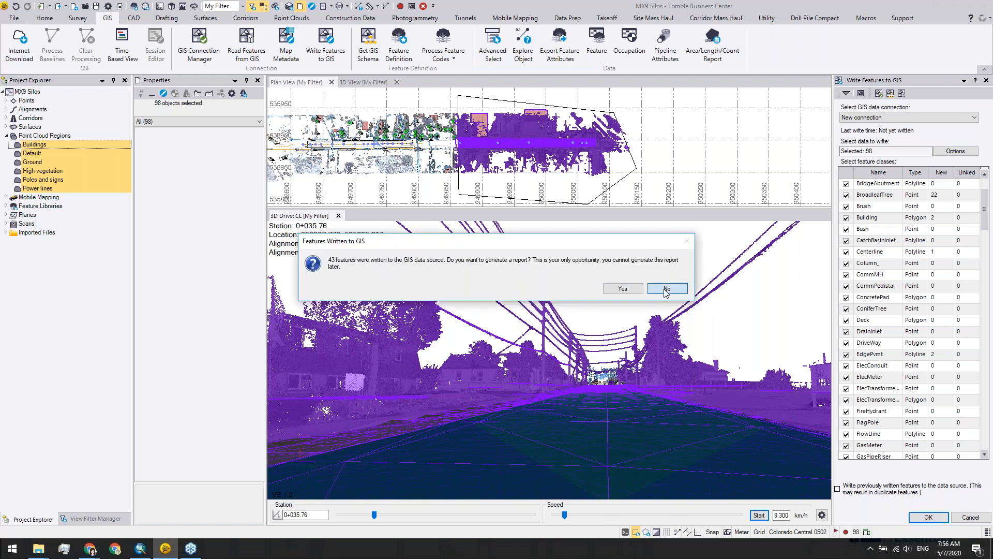
left_click(667, 290)
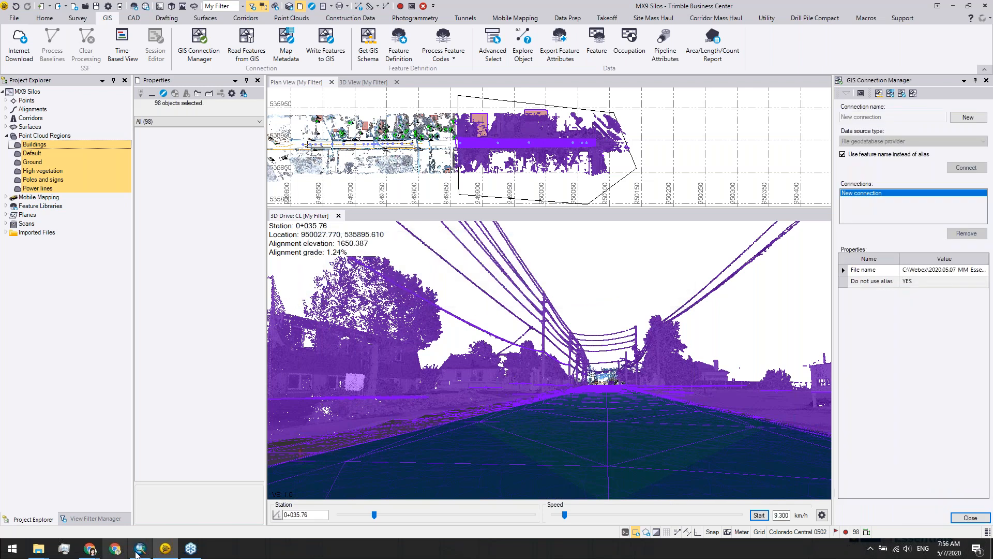
Step: Switch to ArcMap and examine the poles, trees, buildings and road lines along the whole mapped road
key("alt+Tab")
right_click(548, 421)
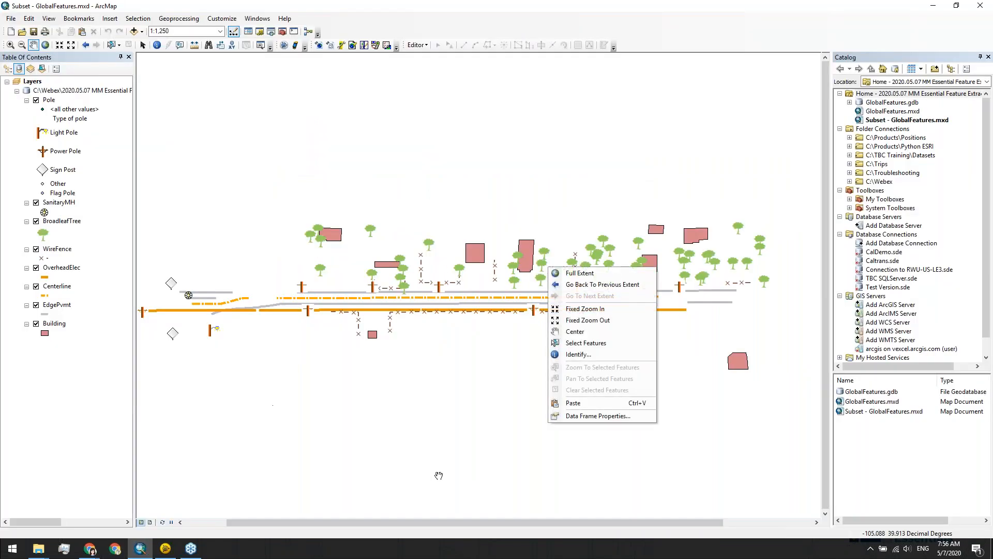
left_click(413, 406)
mouse_move(413, 406)
left_mouse_down()
mouse_move(448, 399)
mouse_move(399, 395)
left_mouse_up()
left_click_drag(500, 394, 355, 393)
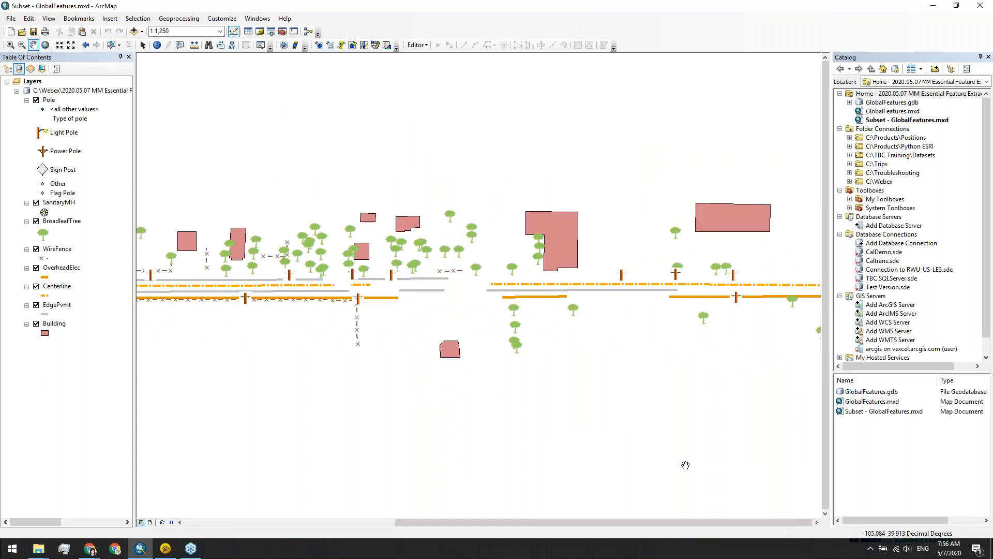
left_click_drag(705, 468, 604, 459)
left_click_drag(636, 346, 532, 338)
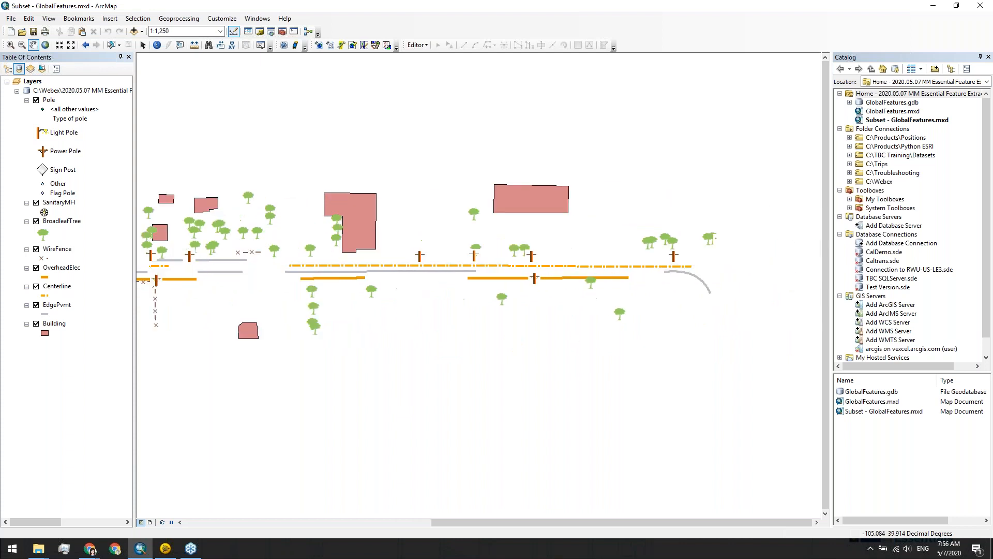
left_click_drag(605, 363, 510, 364)
left_click_drag(512, 470, 634, 437)
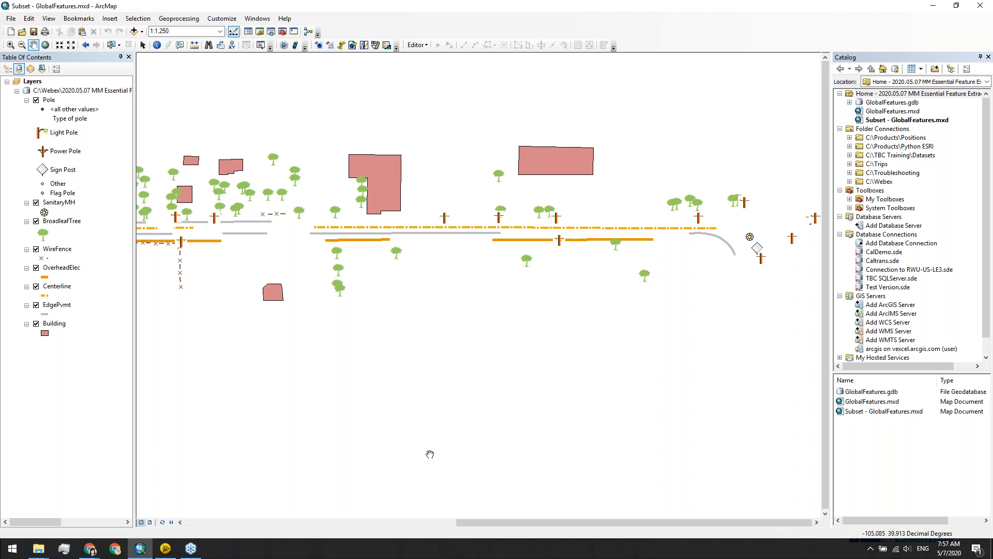
Step: Switch to the MM Essentials slide presentation in the browser and advance to the Data Export slide
mouse_move(90, 552)
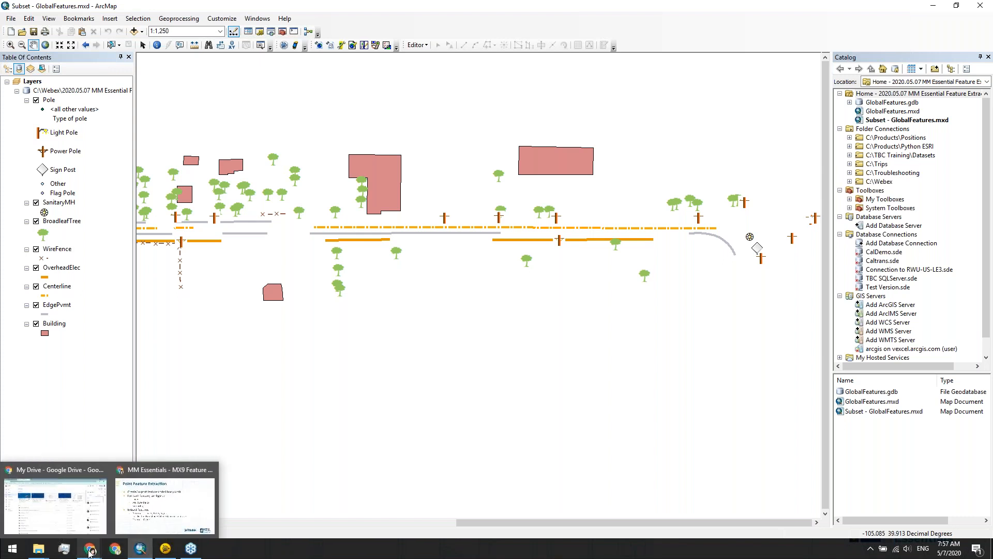
left_click(165, 505)
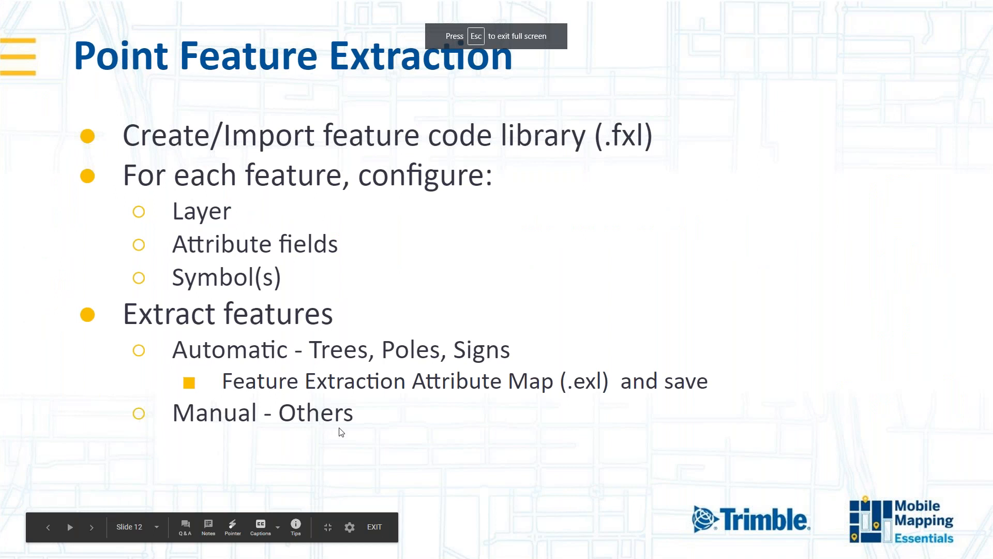
key("Right")
key("Right")
key("Right")
key("Right")
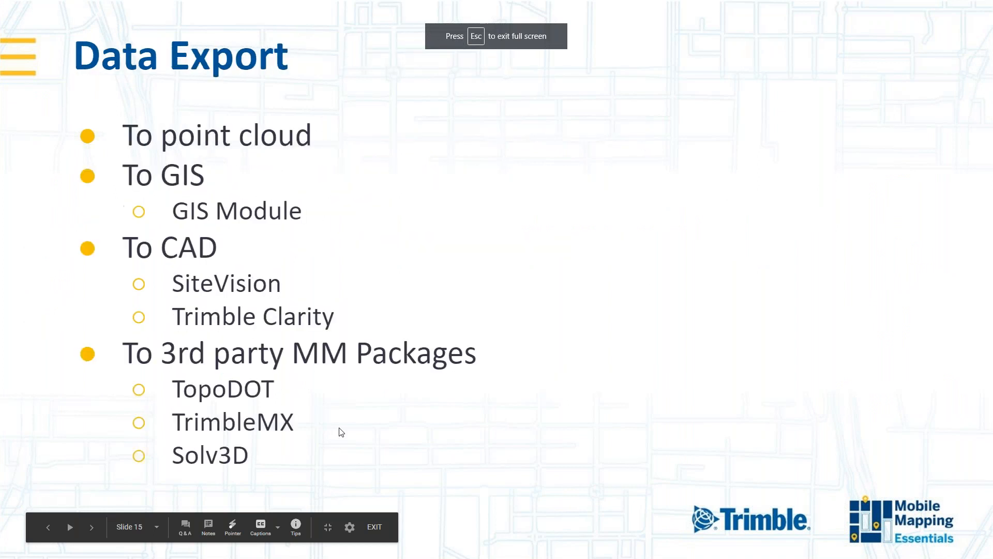